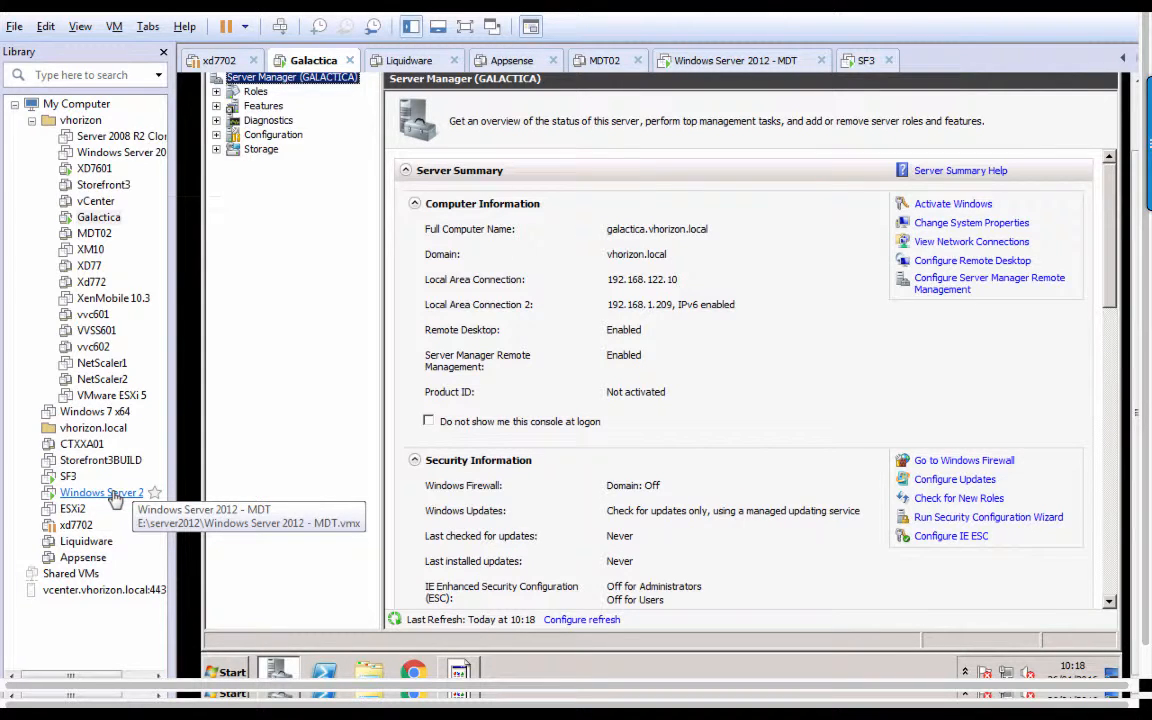
Launch Active Directory Users and Computers and list the vhorizon Users container.
left_click(245, 676)
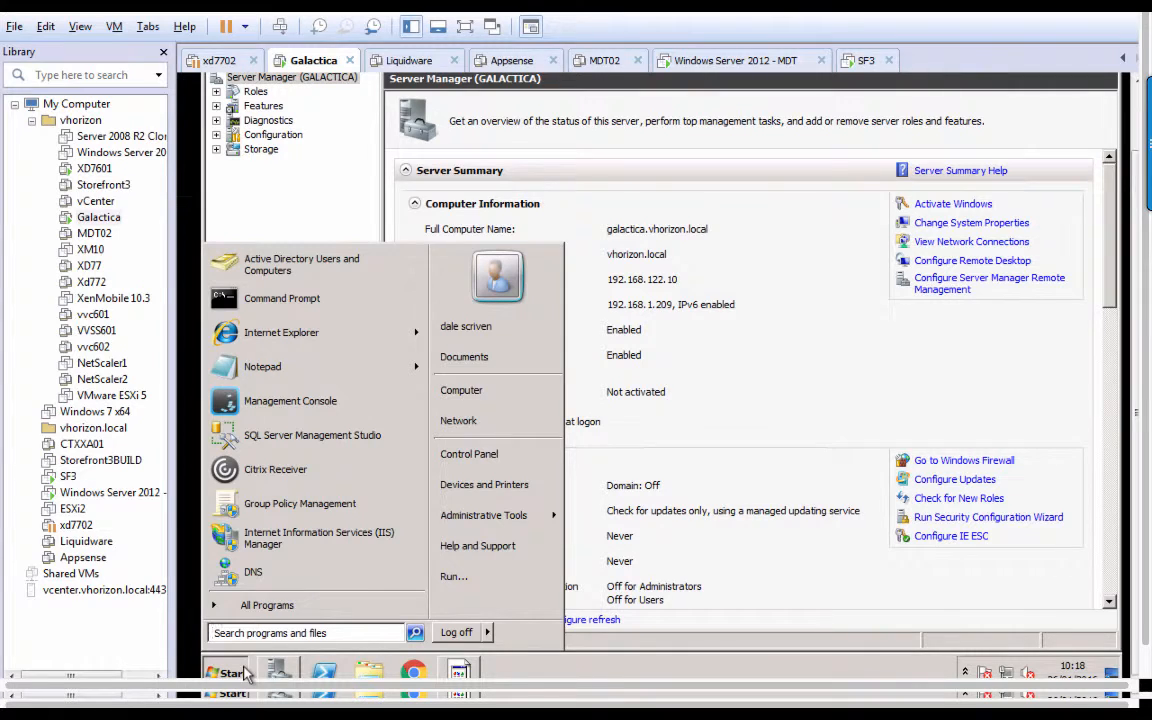
left_click(346, 273)
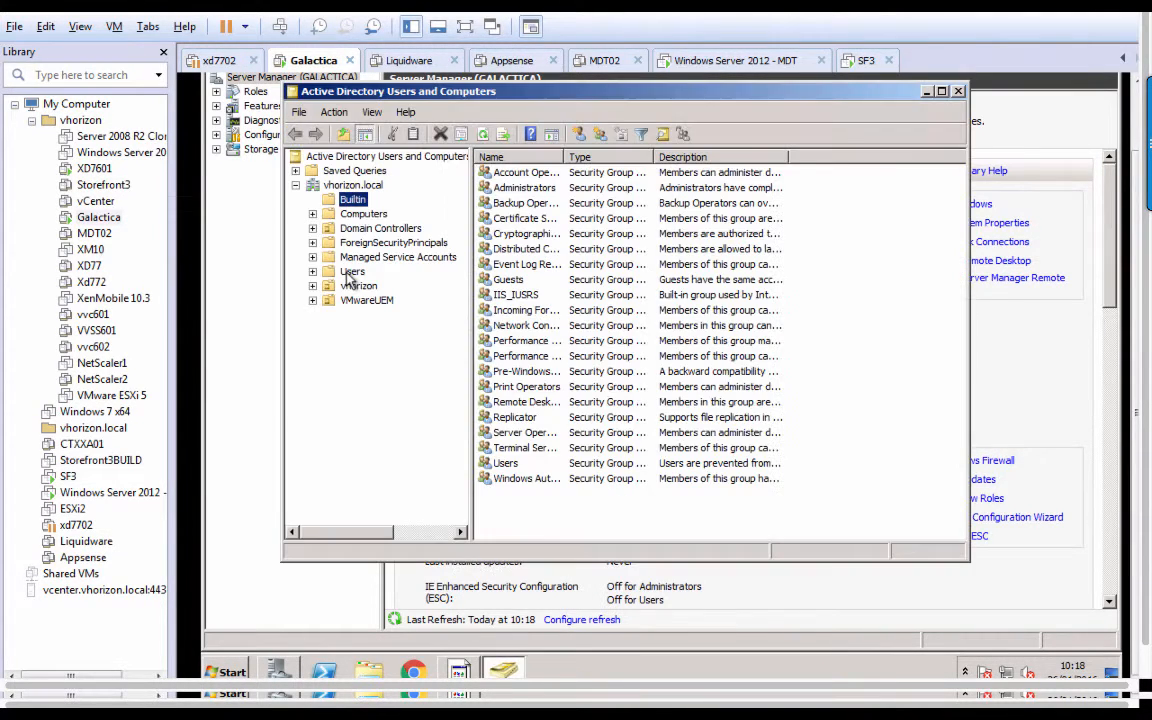
double_click(356, 286)
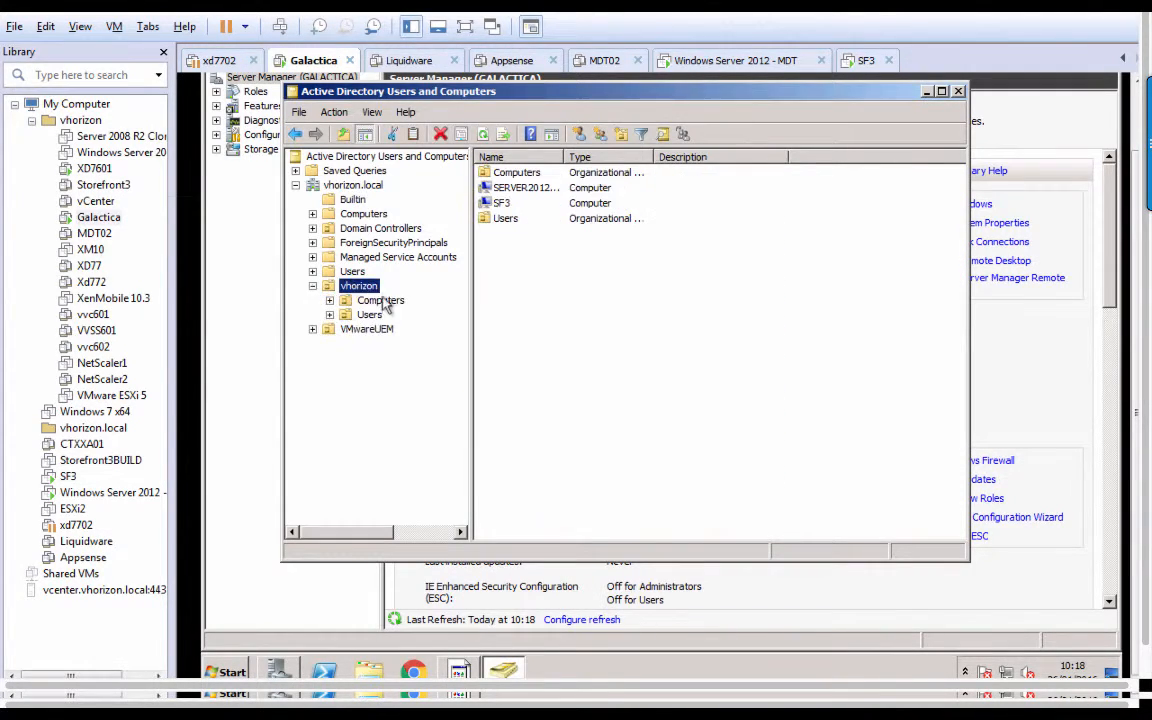
left_click(369, 315)
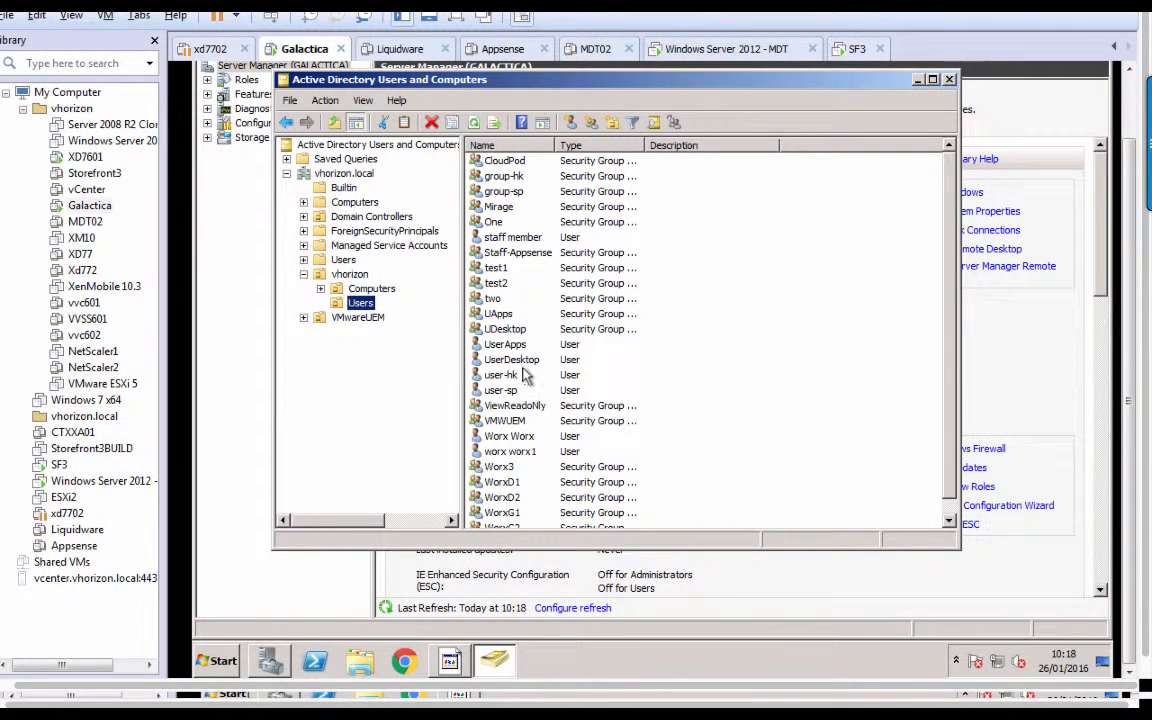
Check the sp test user's Member Of list for group-sp, closing without changes.
left_click(520, 377)
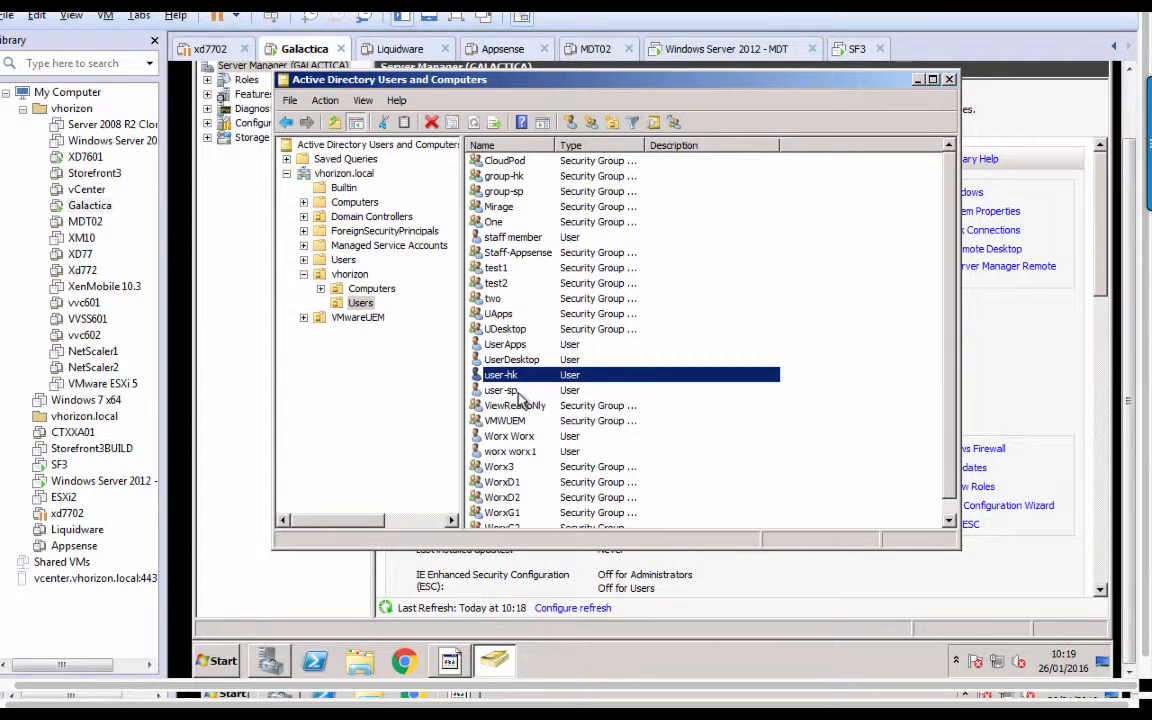
double_click(505, 390)
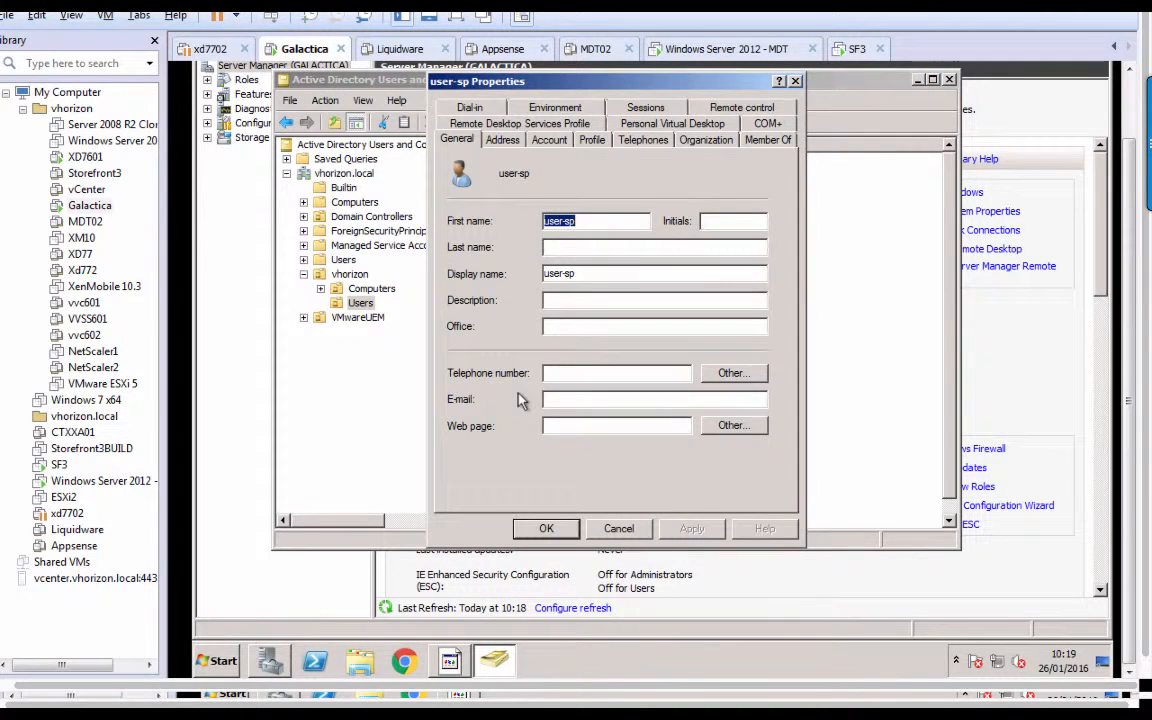
left_click(761, 140)
left_click(505, 217)
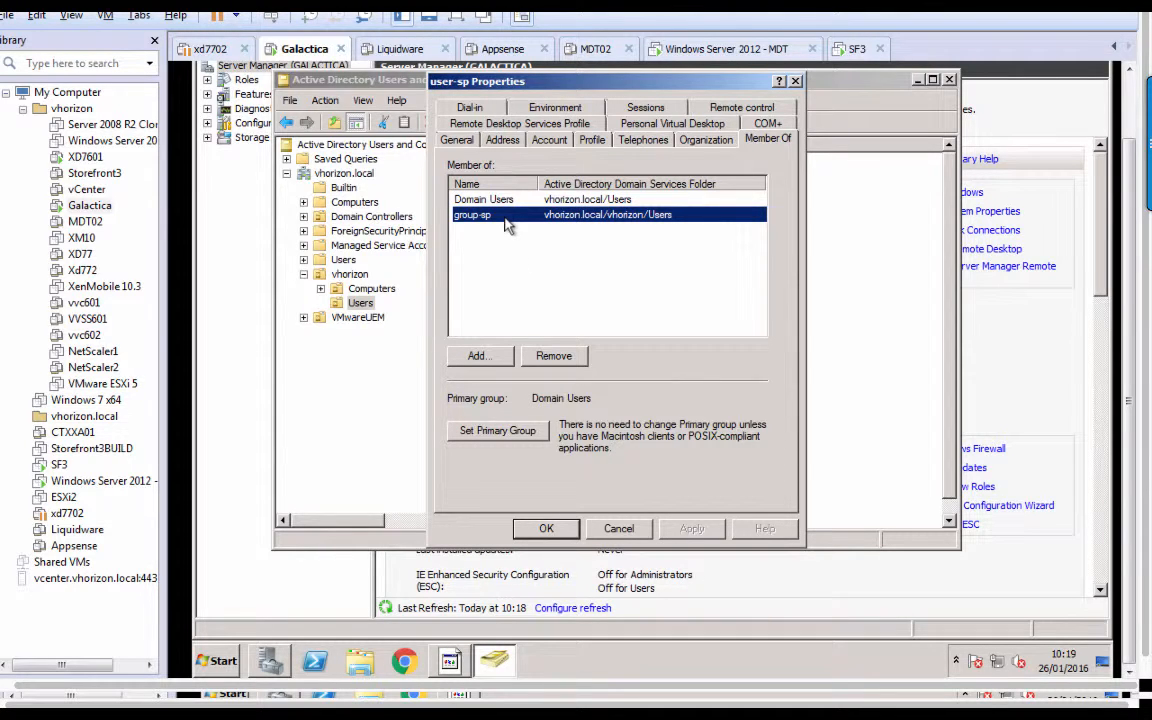
left_click(618, 528)
Check the hk test user's Member Of list for group-hk, closing without changes.
double_click(522, 376)
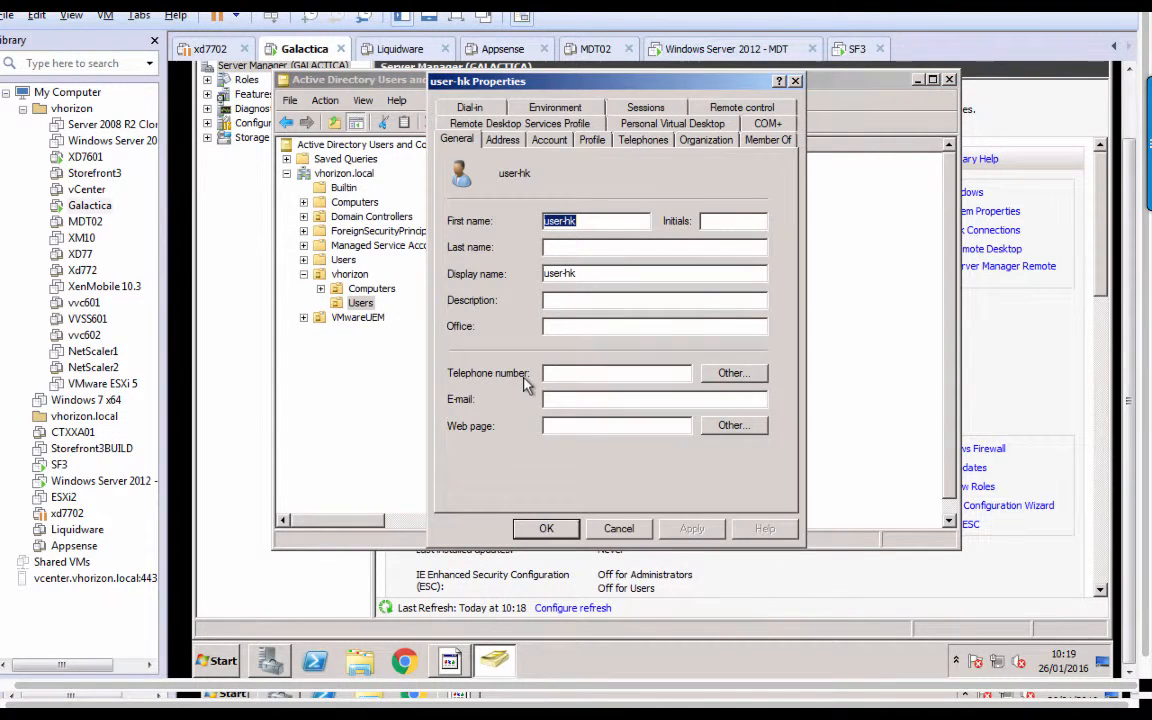
left_click(767, 140)
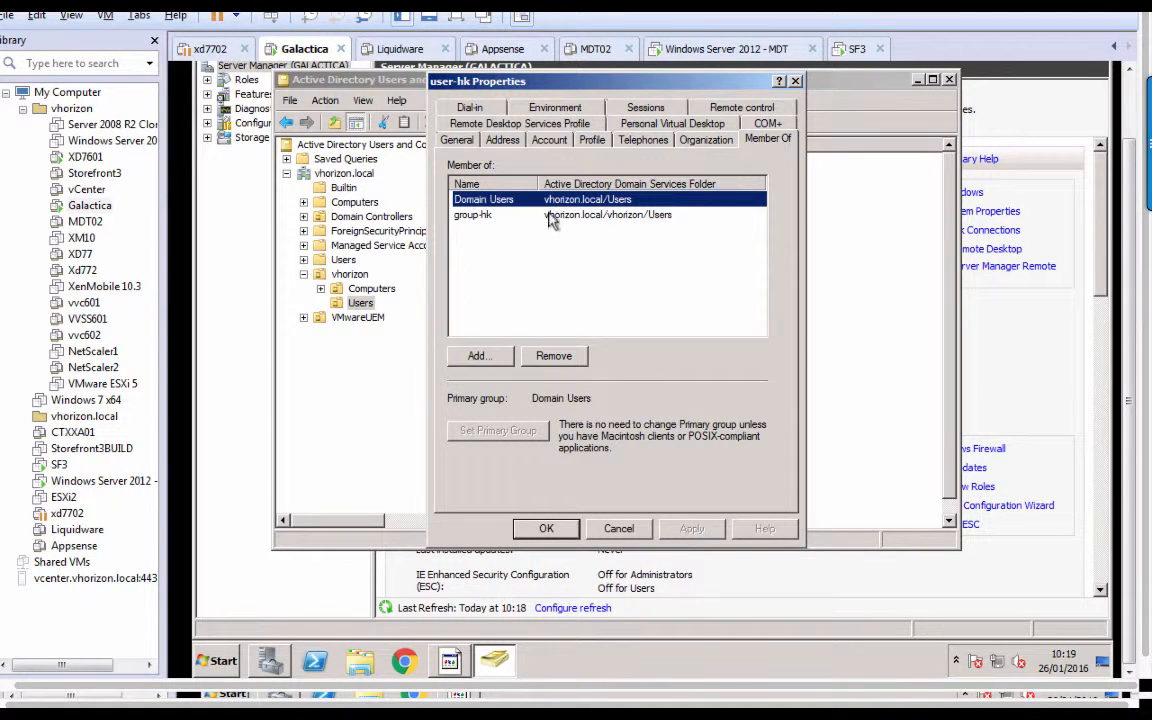
left_click(495, 212)
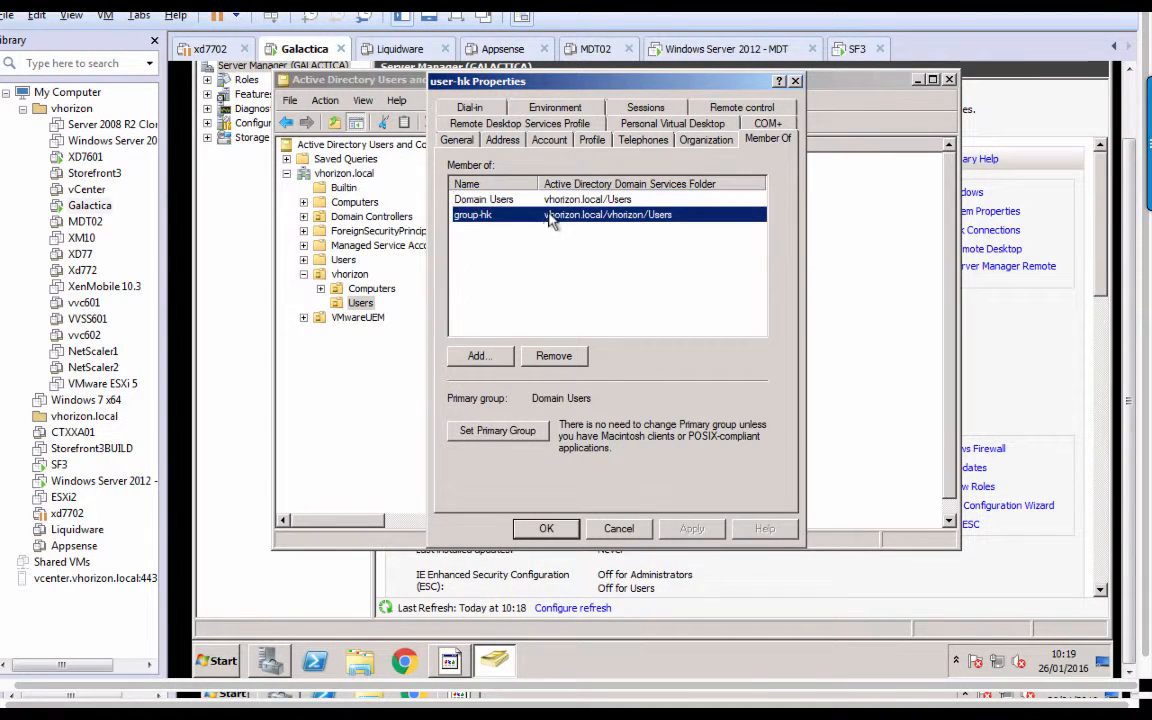
left_click(620, 533)
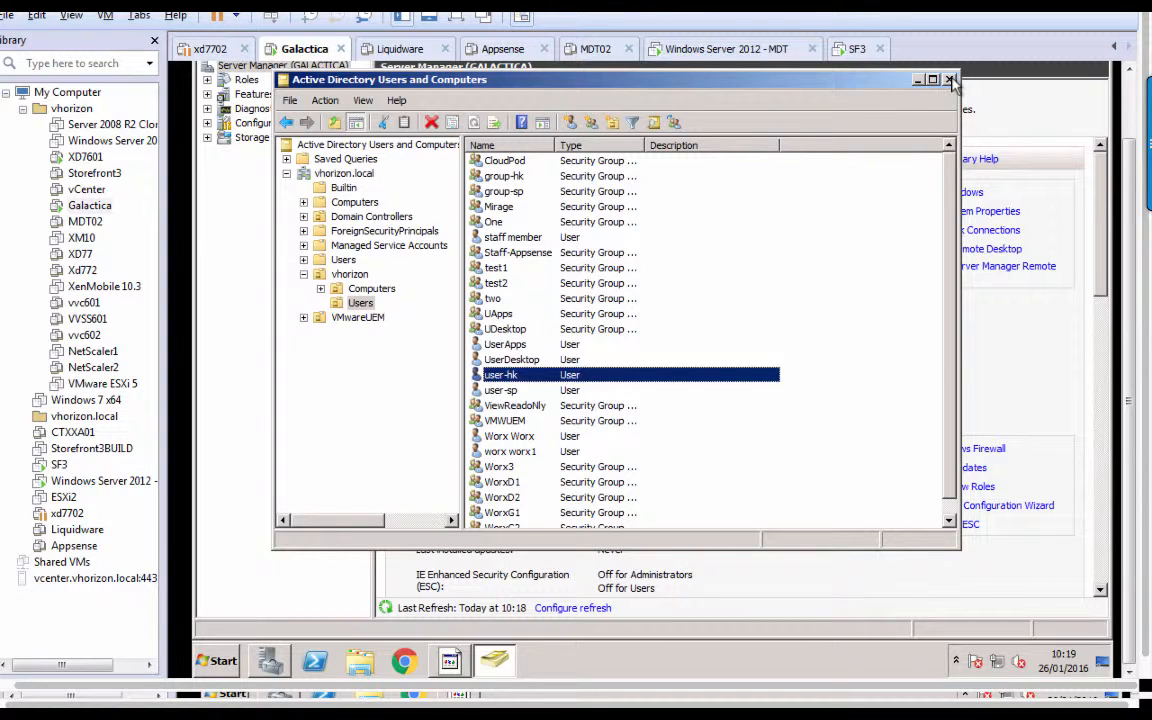
Run get-adgroup -identity in PowerShell for group-hk and select its SID value.
left_click(320, 665)
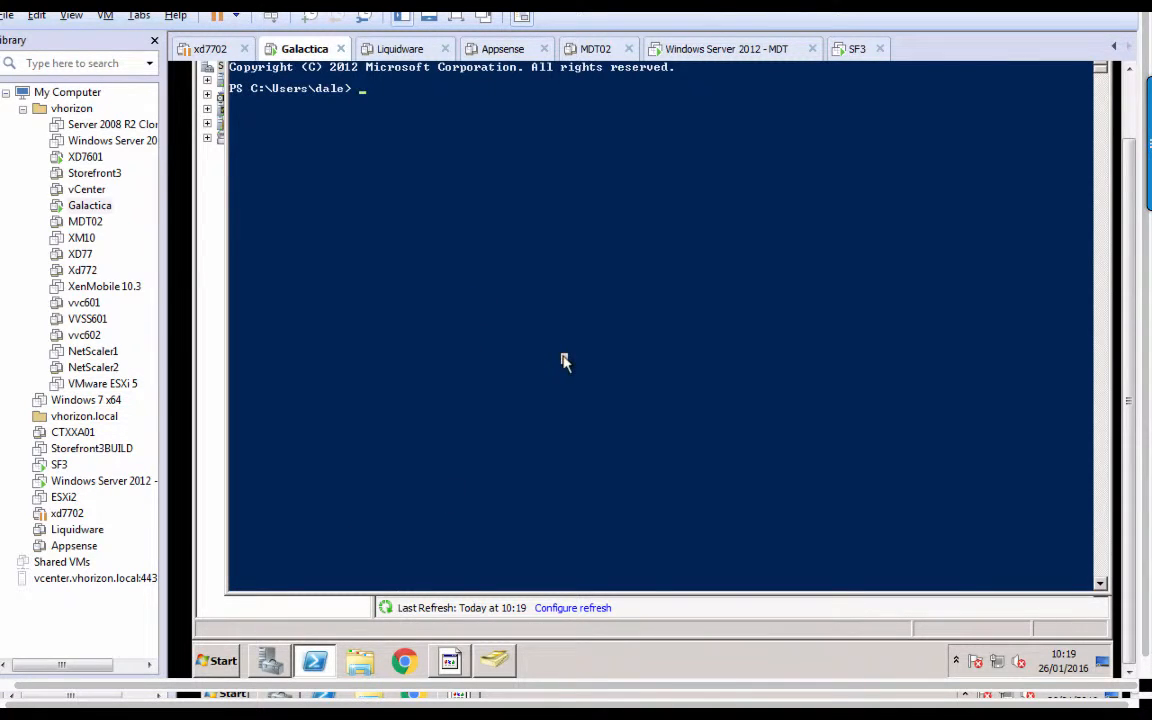
type("get-adgroup -identity ")
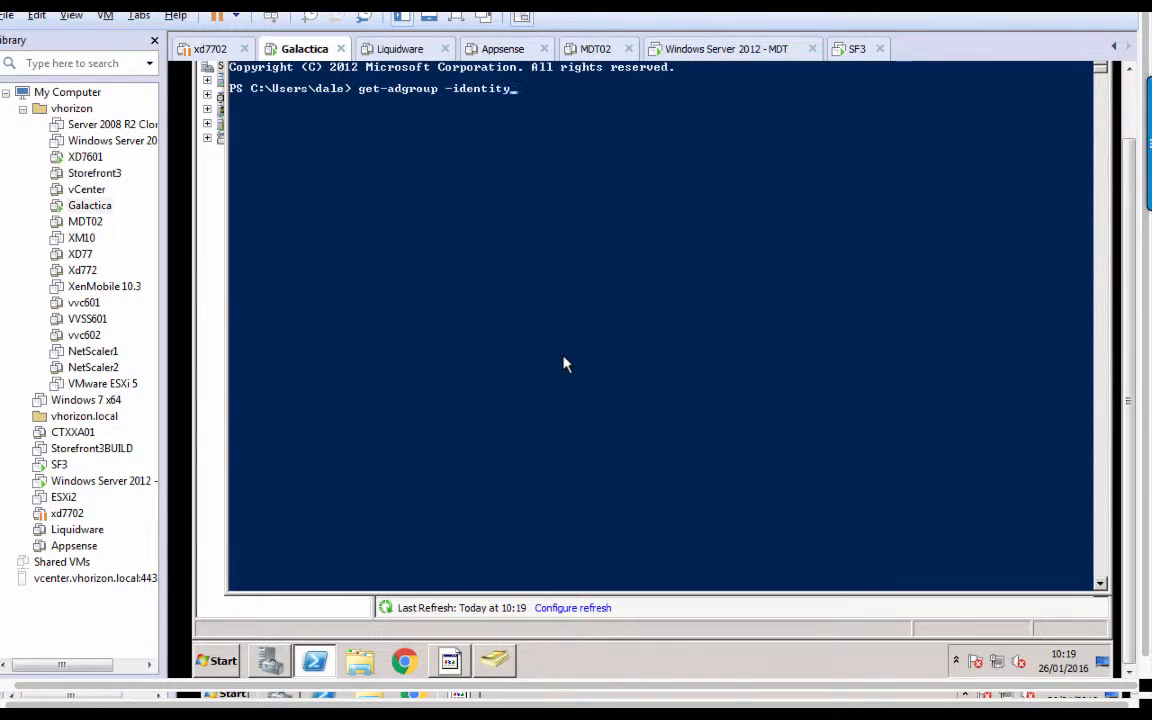
type("group")
type("-hr")
key("Return")
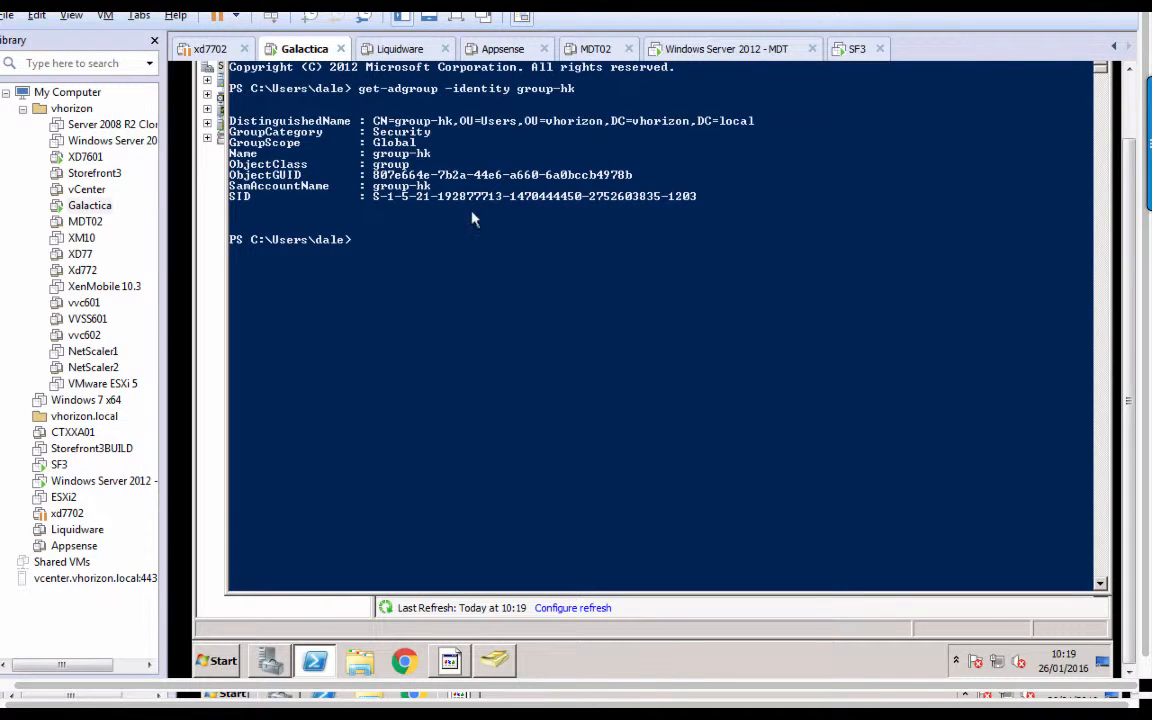
left_click_drag(700, 203, 380, 203)
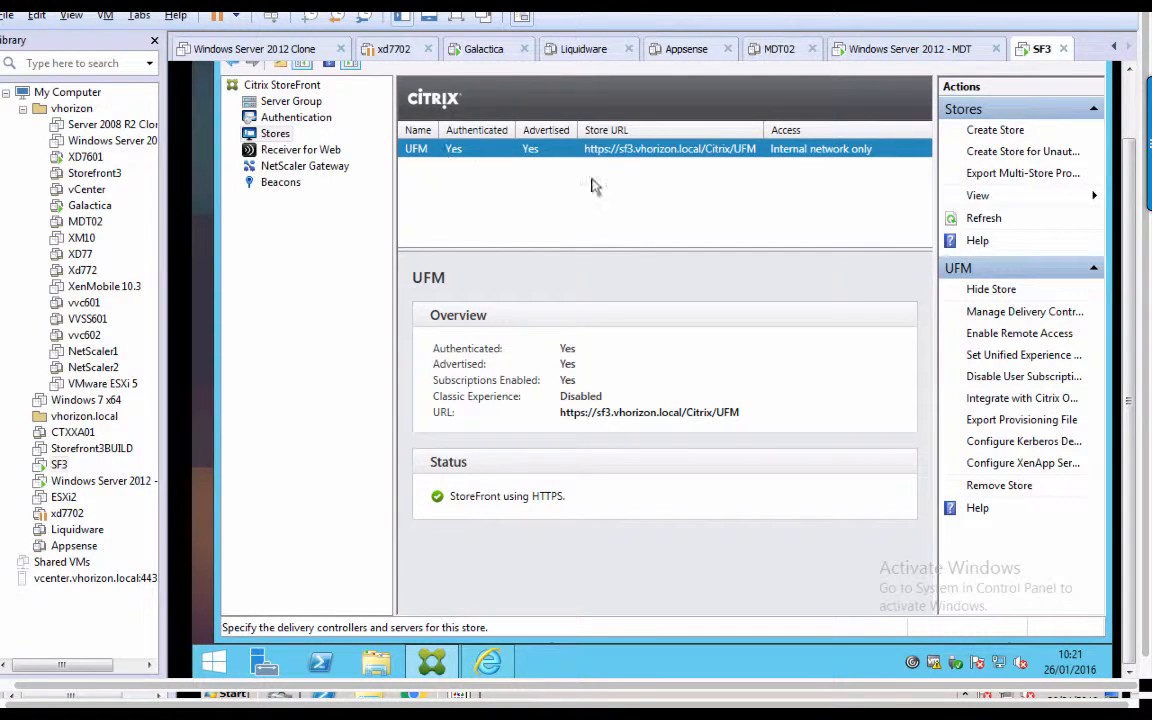
left_click(1012, 312)
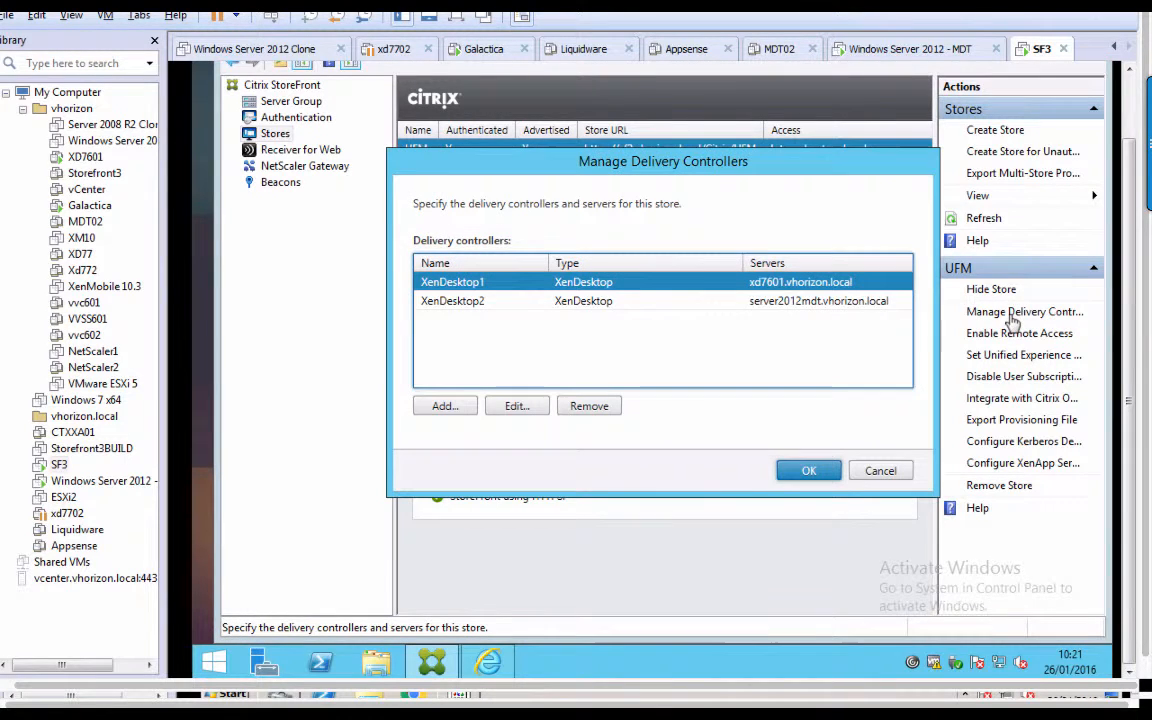
left_click(488, 301)
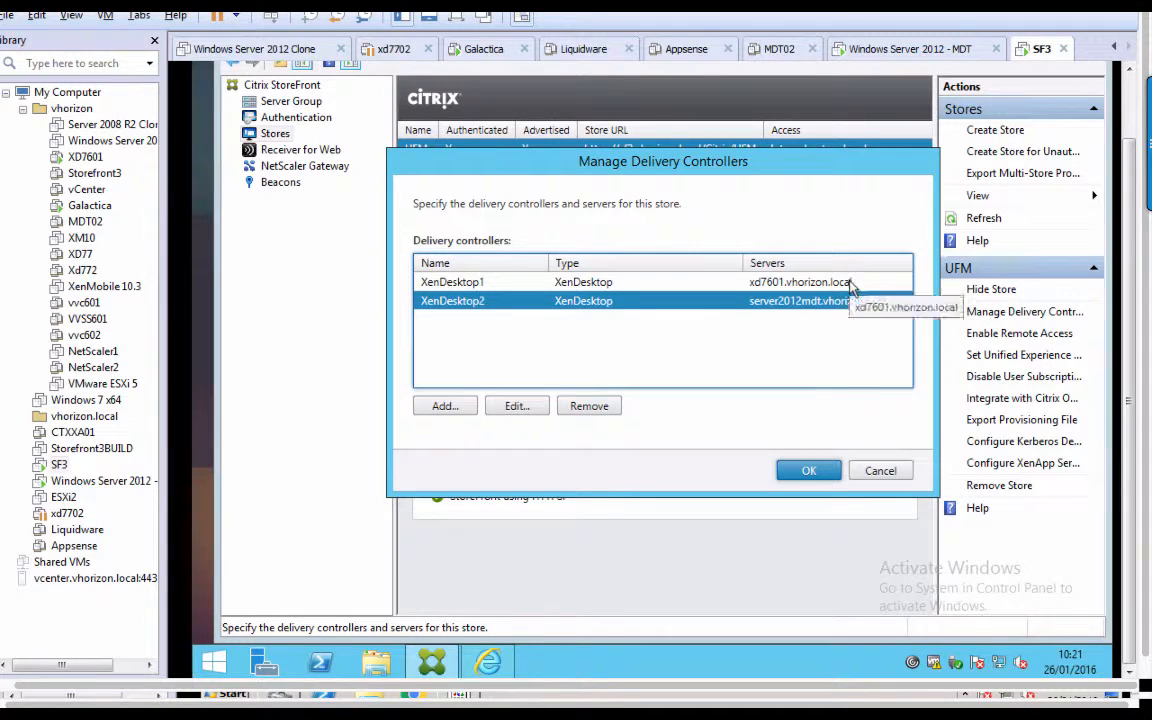
left_click(766, 281)
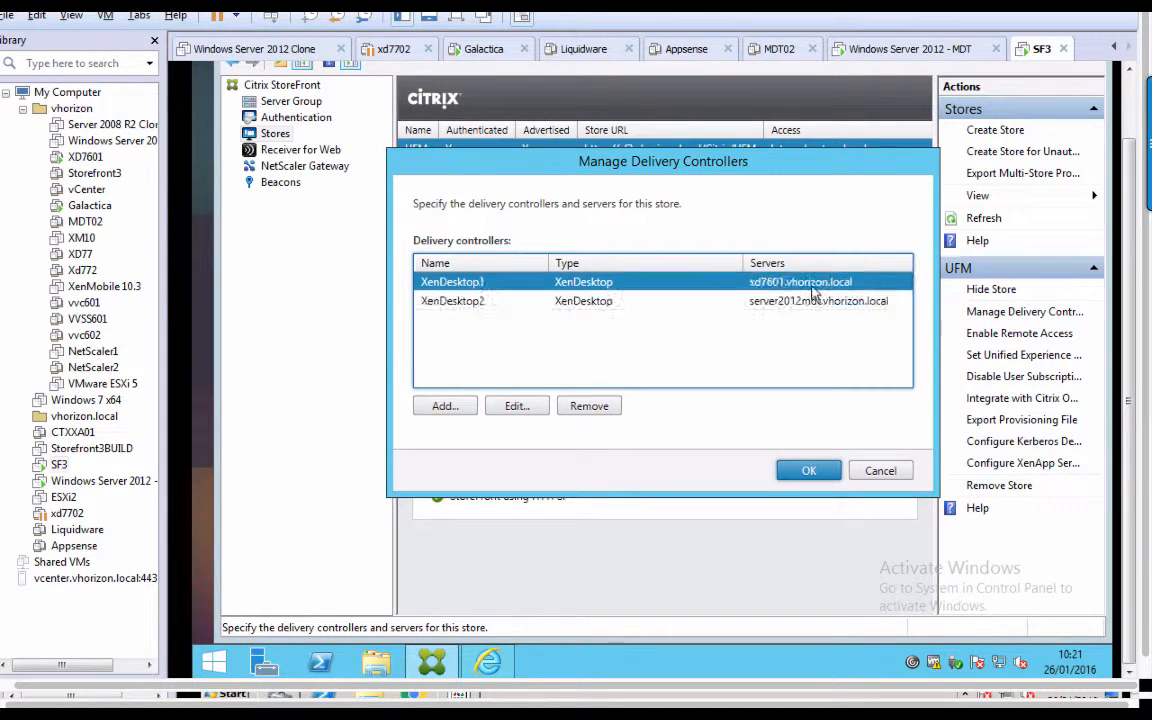
left_click(514, 406)
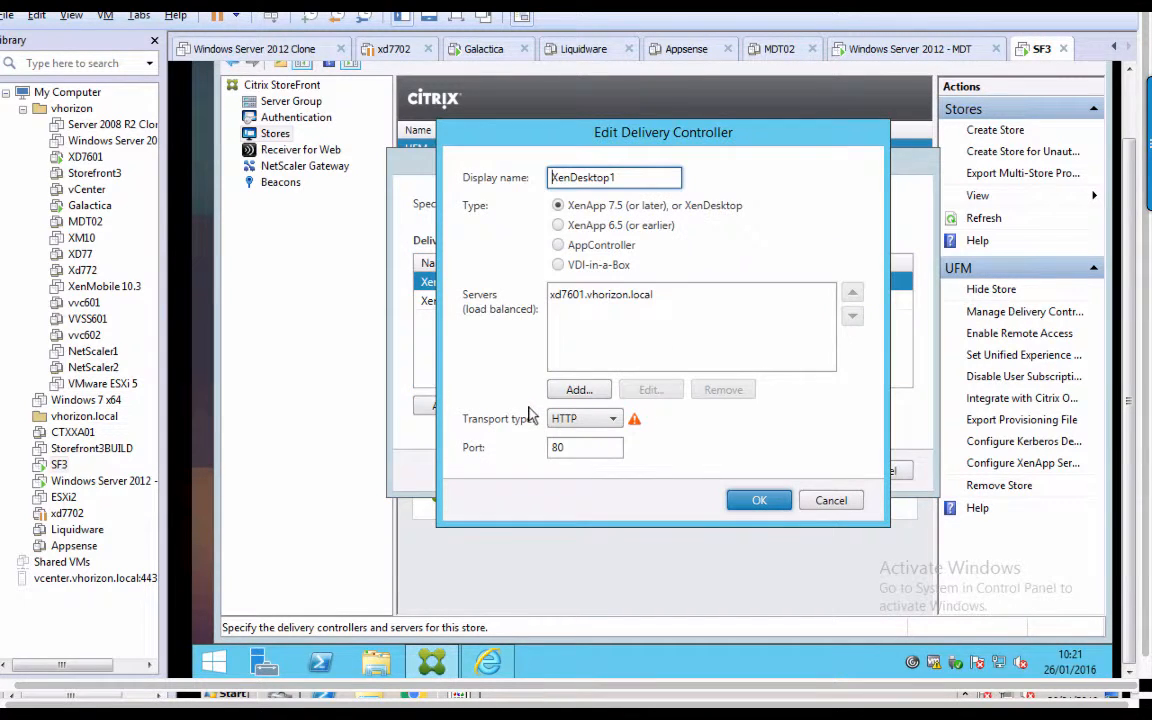
left_click(855, 502)
left_click(745, 301)
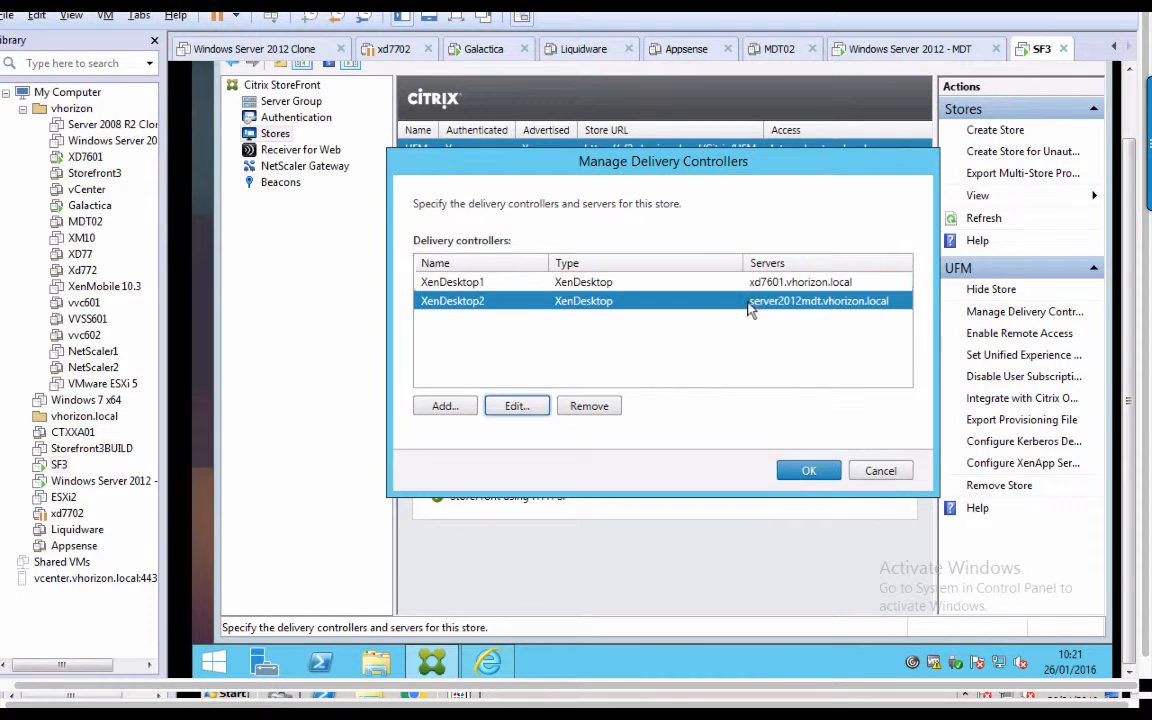
left_click(516, 410)
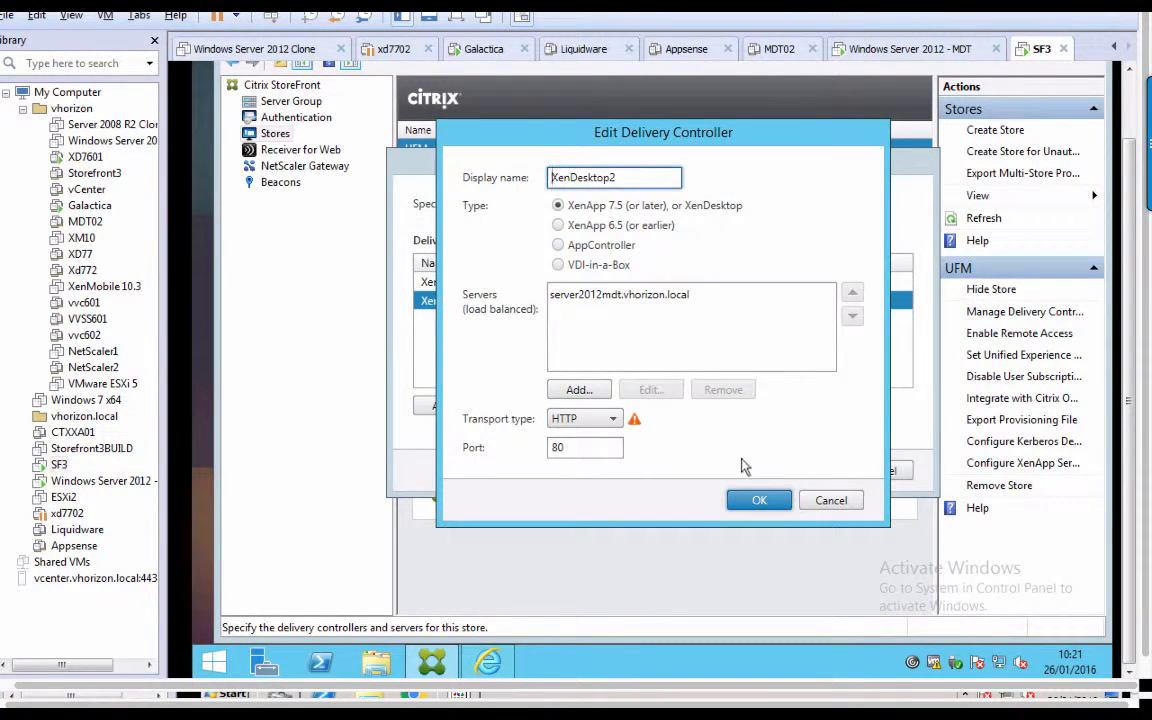
left_click(830, 502)
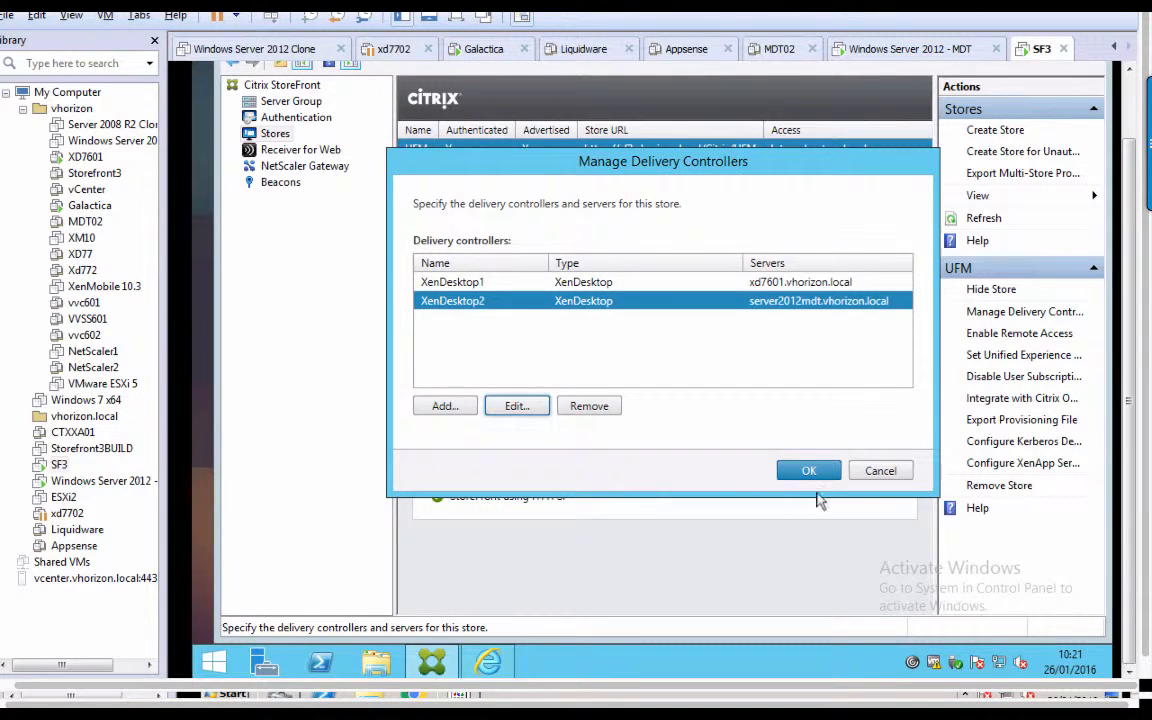
left_click(583, 284)
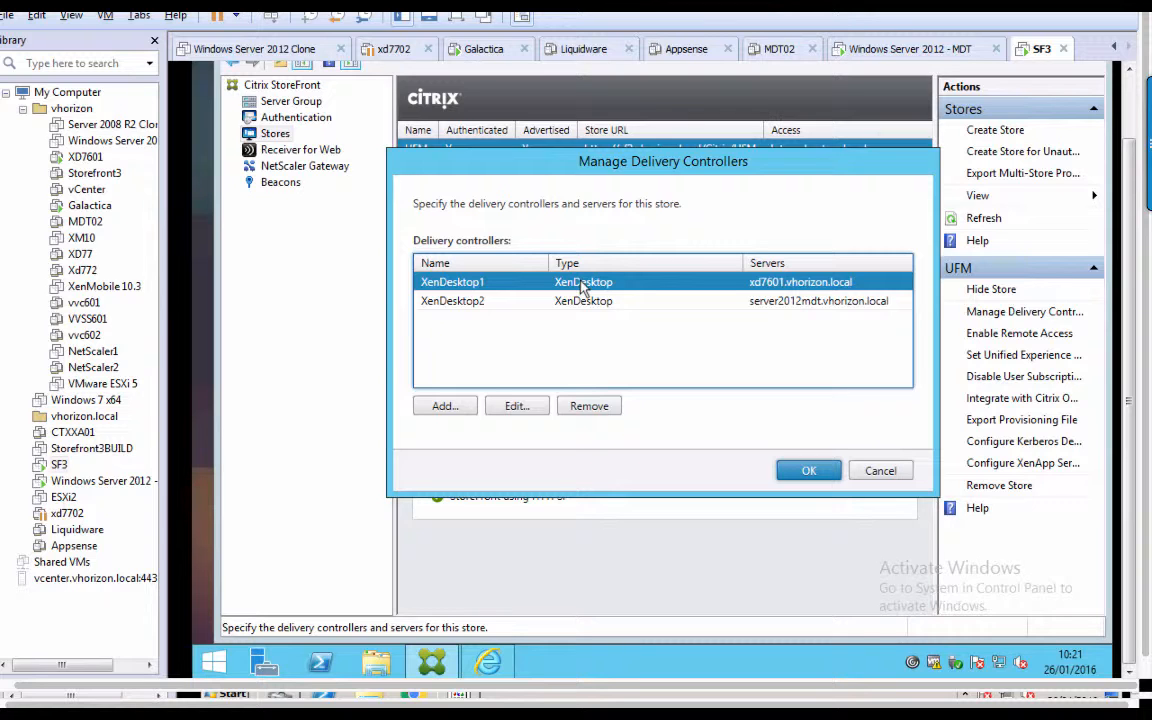
left_click(587, 302)
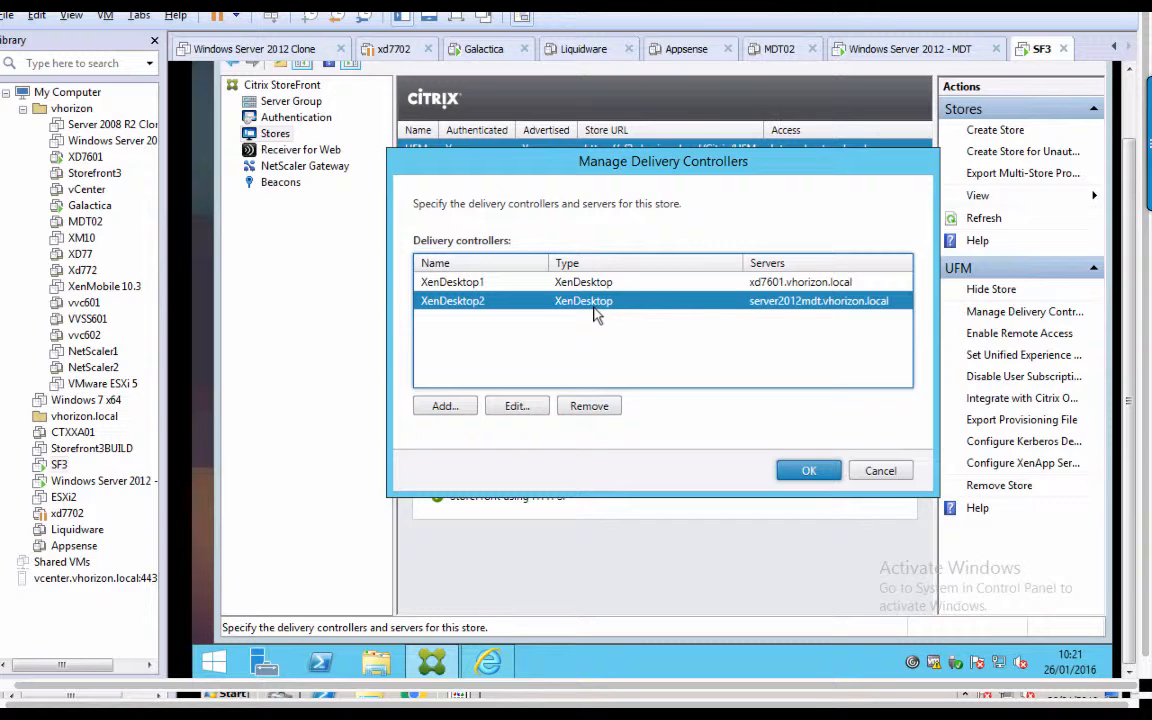
left_click(880, 472)
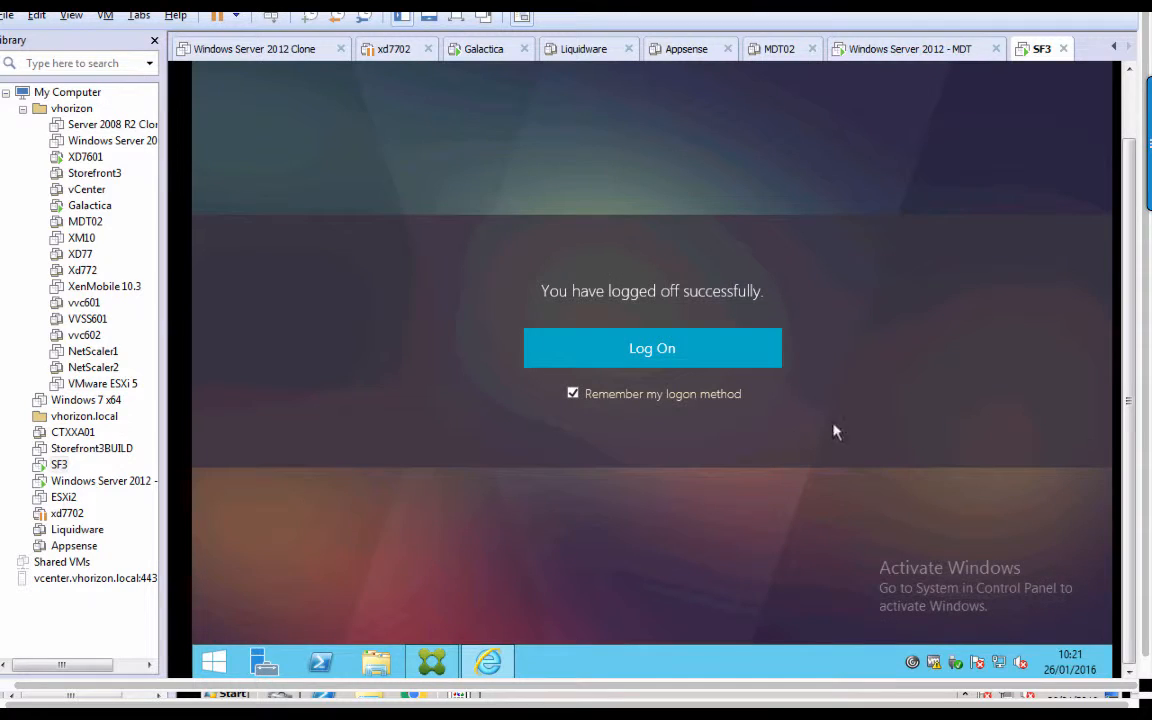
Log on to the StoreFront site as user-hk with the account password.
left_click(737, 359)
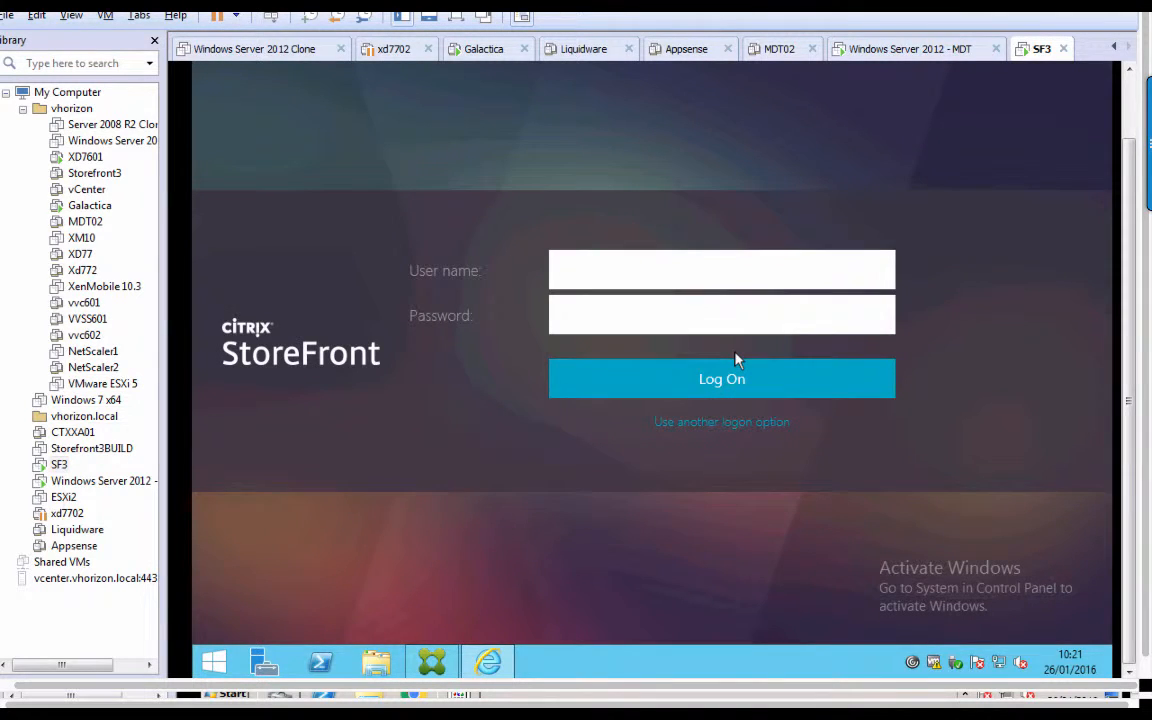
left_click(696, 268)
type("user-hk")
key("Tab")
type("••")
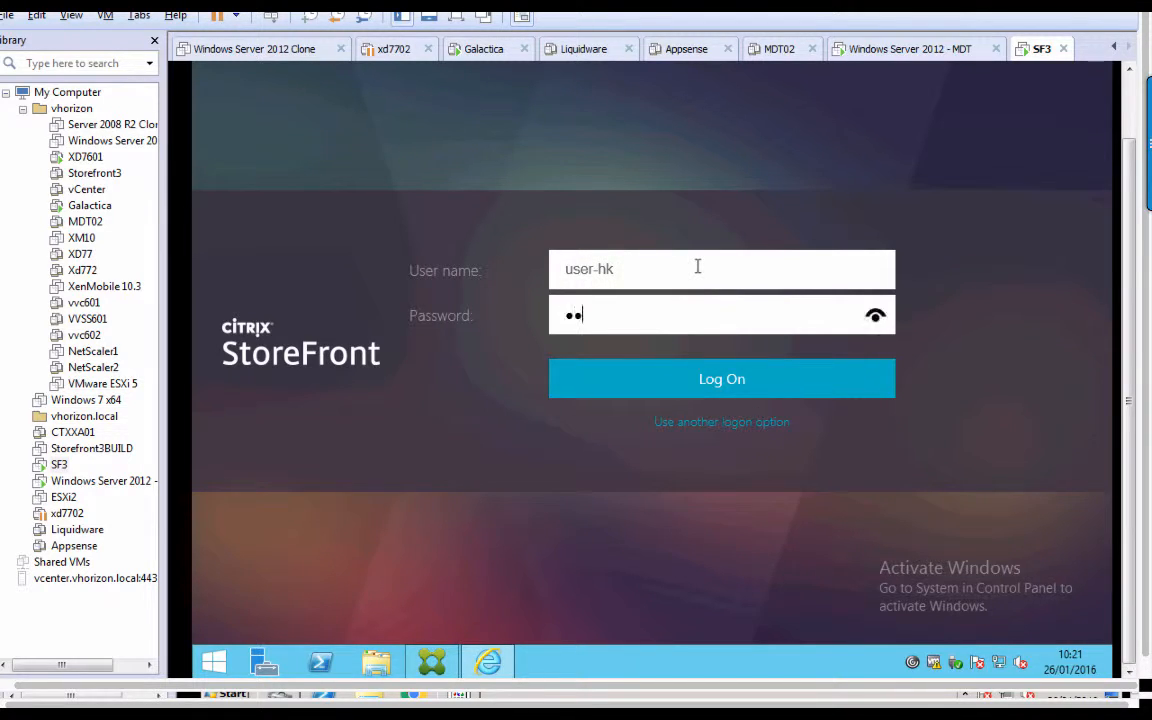
type("•••••••")
key("Return")
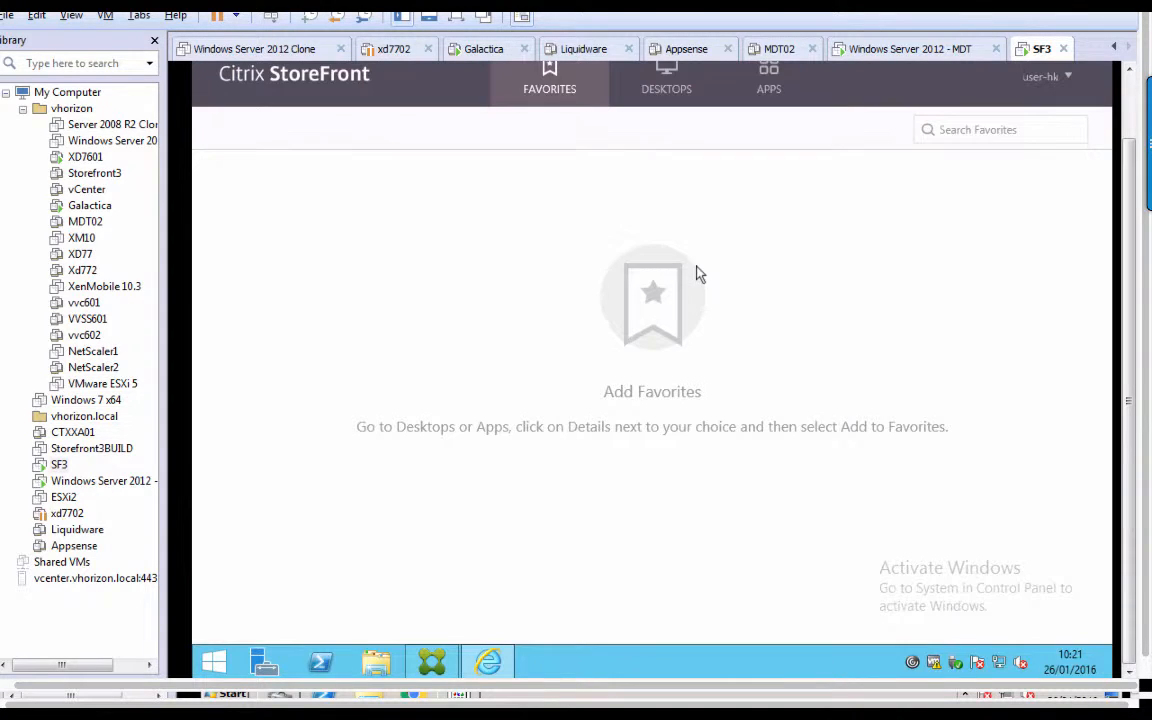
Review the DESKTOPS and APPS lists showing Adobe Reader XI, Calculator and Notepad.
left_click(665, 95)
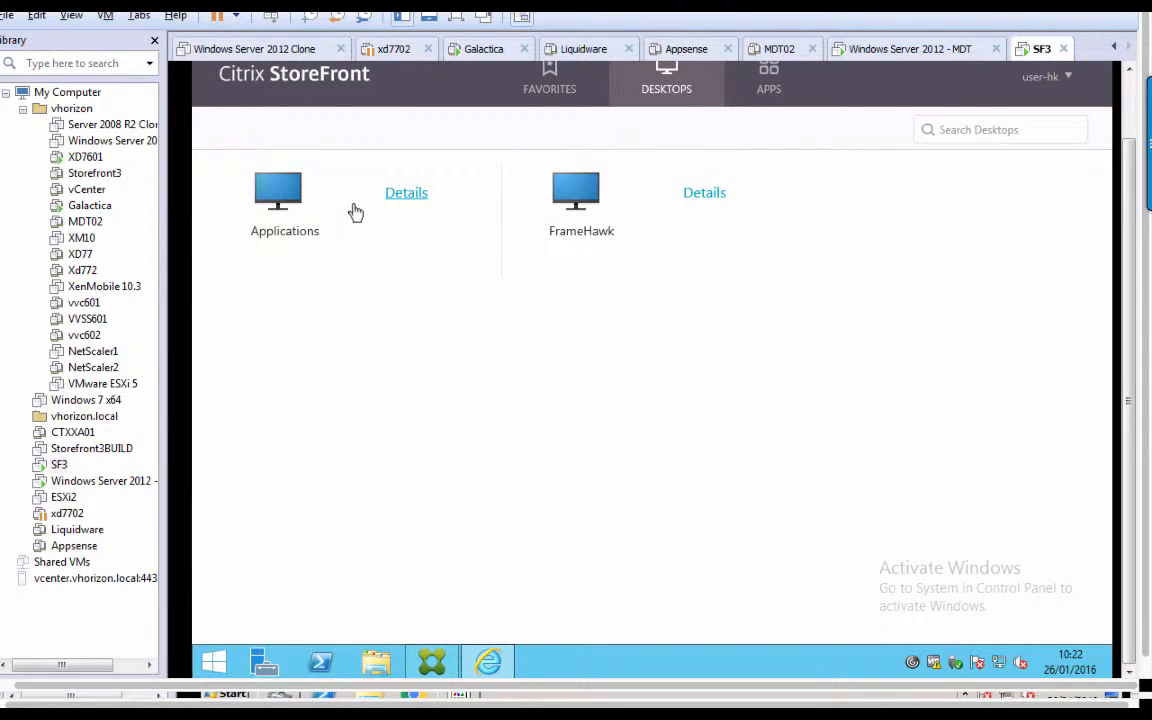
left_click(769, 90)
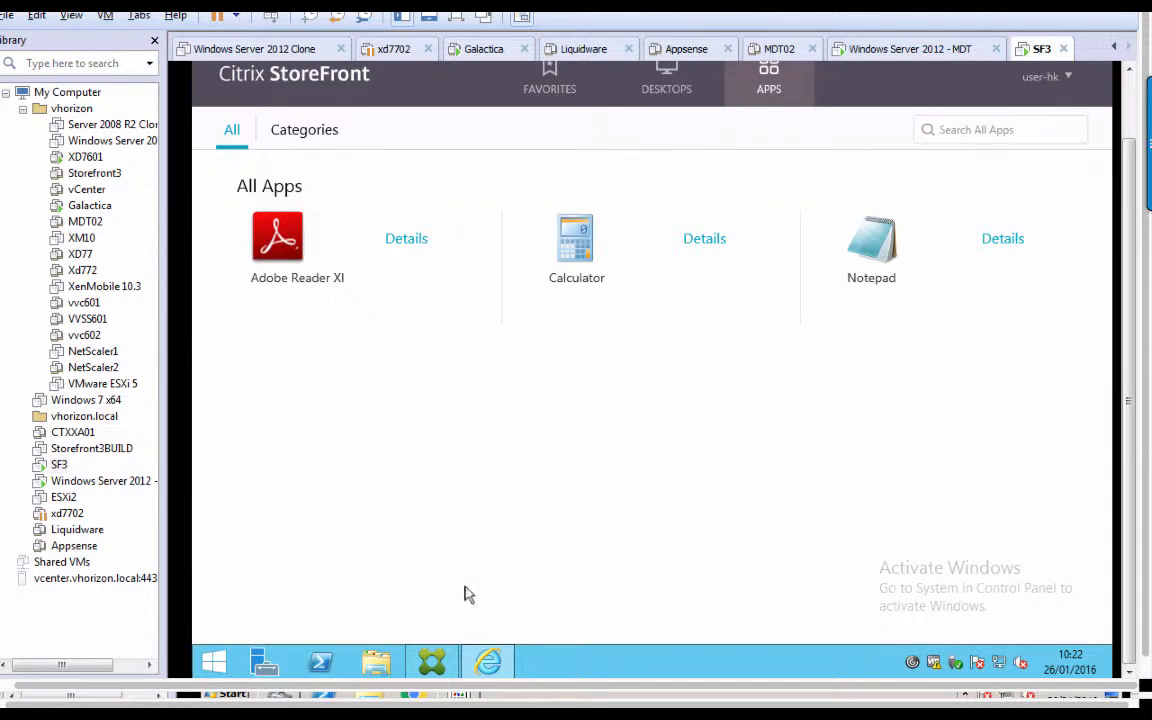
left_click(431, 664)
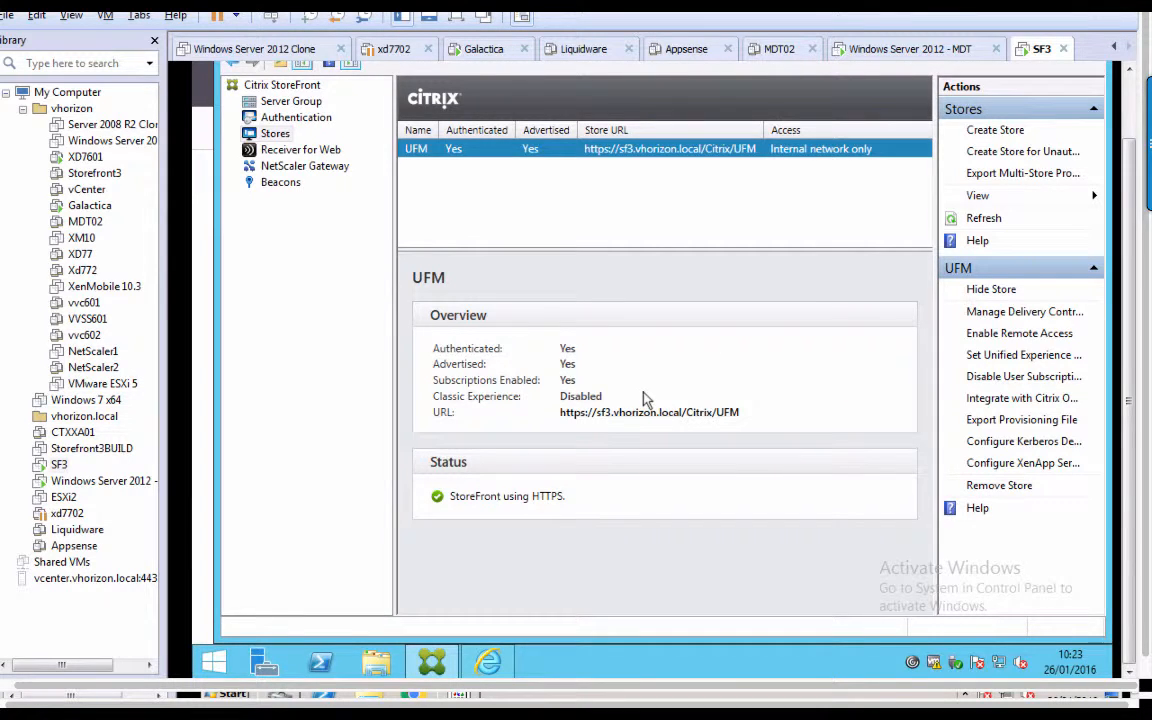
Review the XML snippet in codeblock.txt and the group SIDs in SID.txt on the Desktop.
left_click(373, 665)
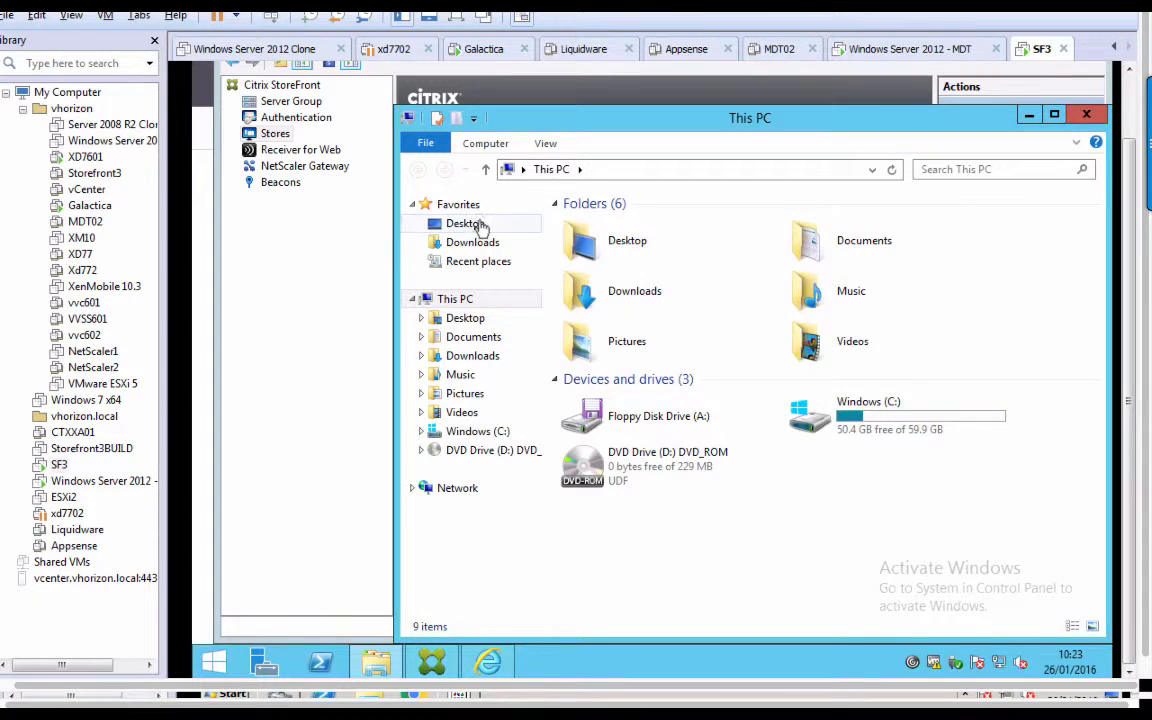
left_click(480, 226)
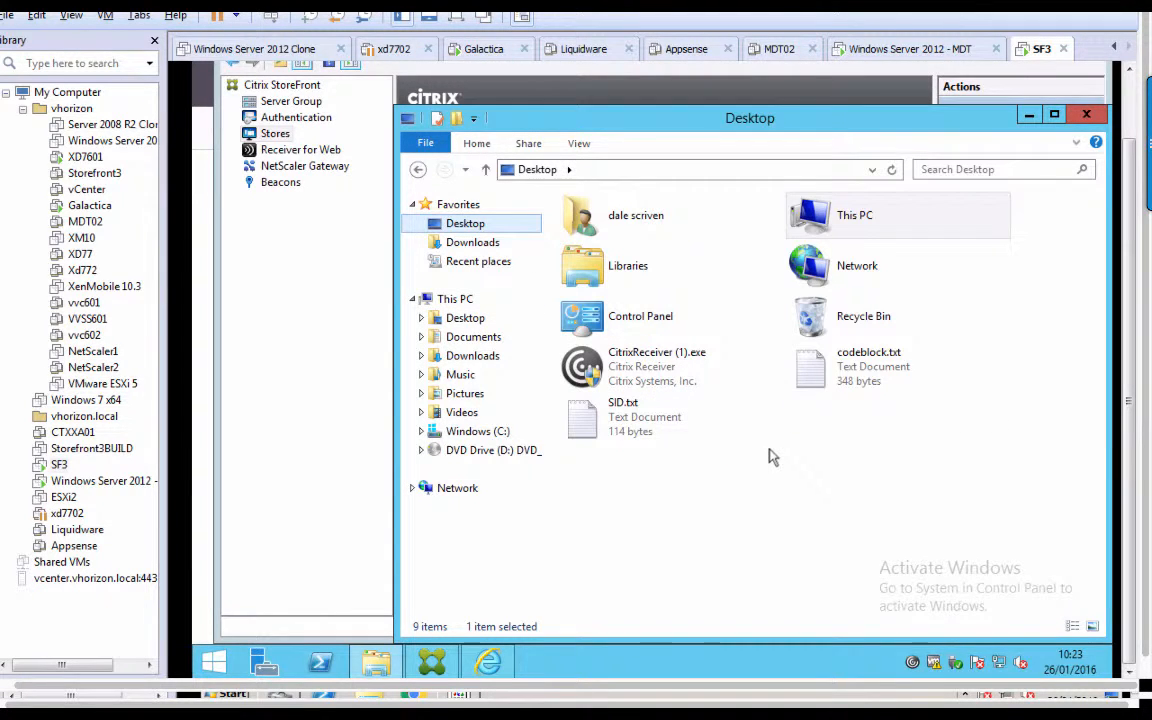
double_click(858, 372)
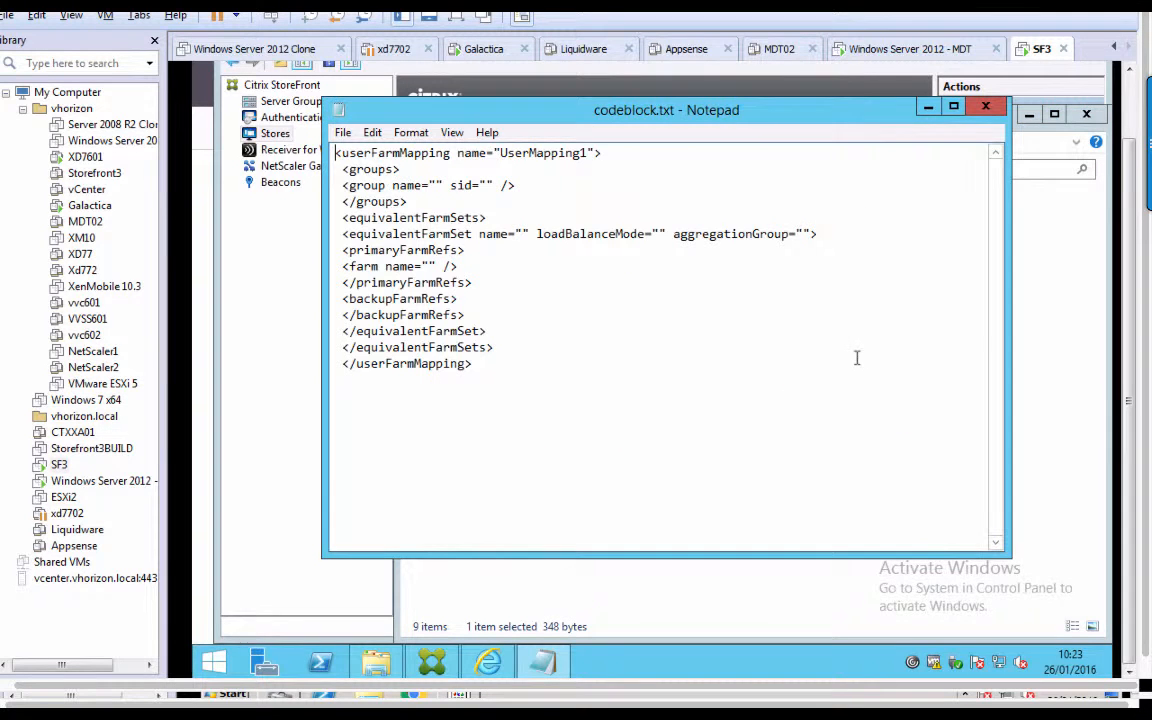
left_click_drag(478, 368, 260, 106)
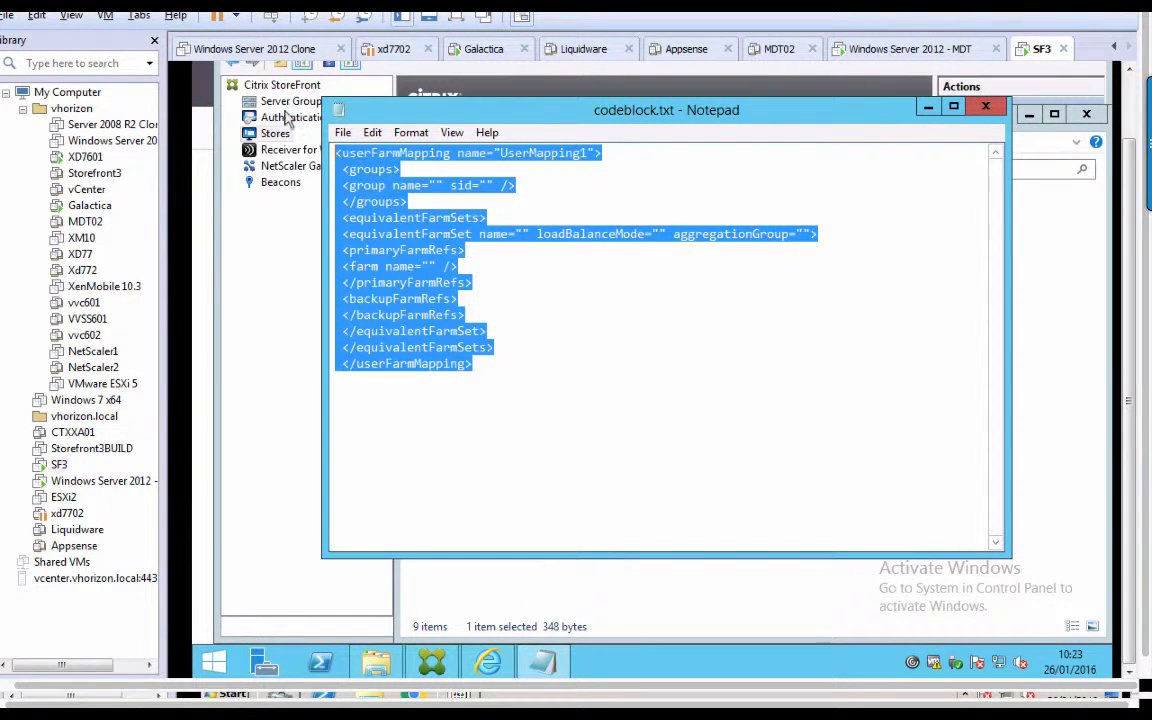
left_click(985, 106)
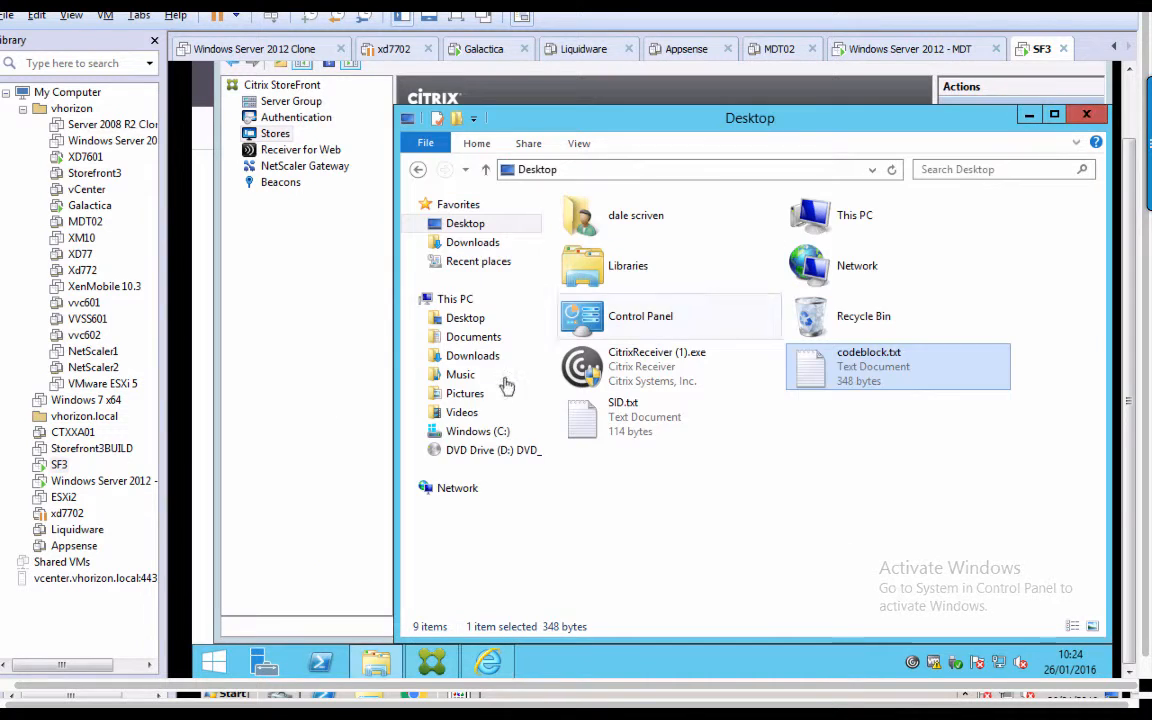
double_click(616, 420)
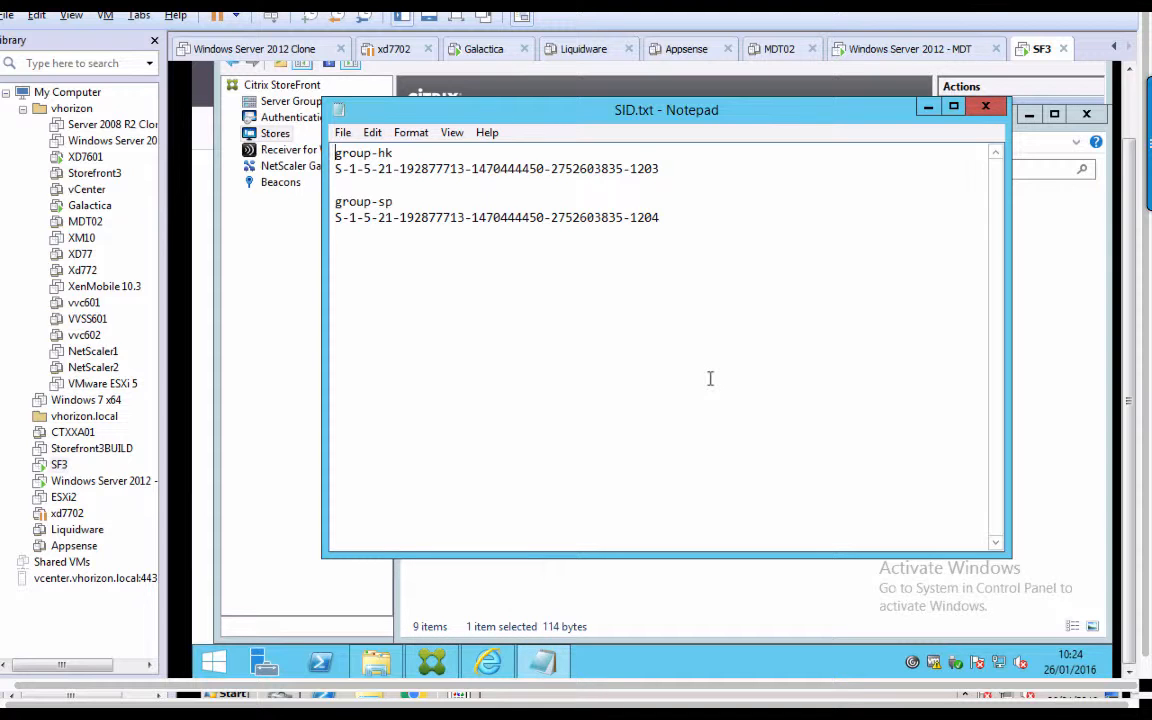
left_click(986, 106)
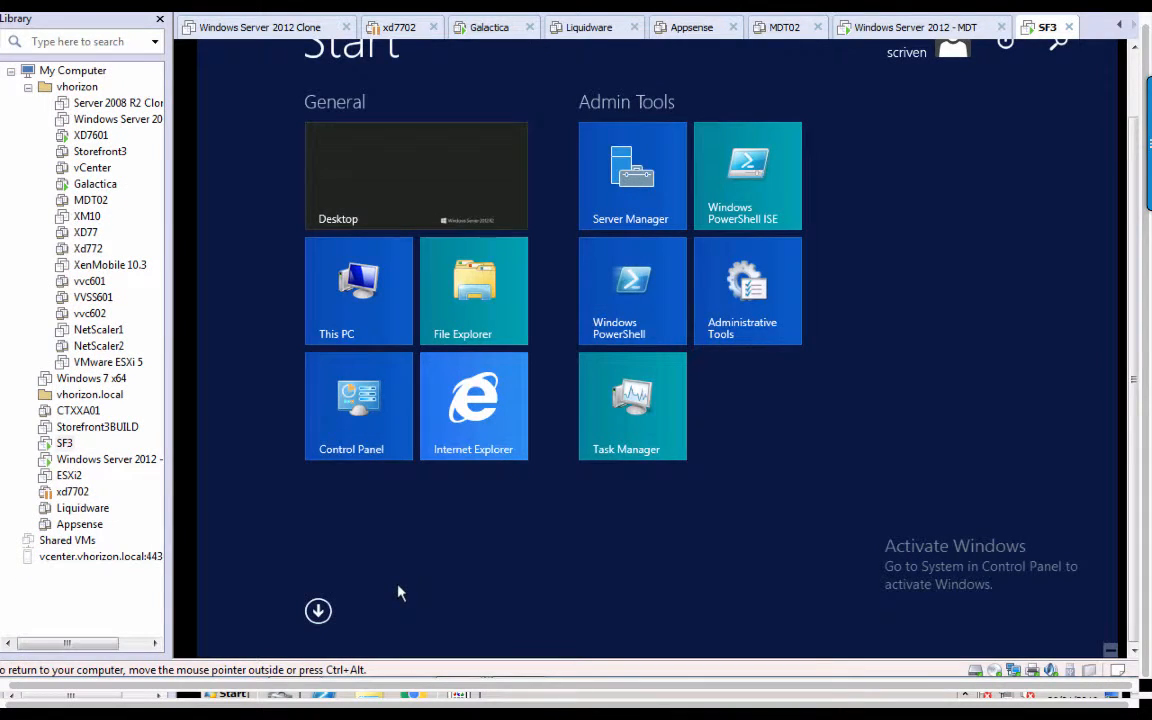
Launch Notepad from Start search with Run as administrator and approve it.
type("notepad")
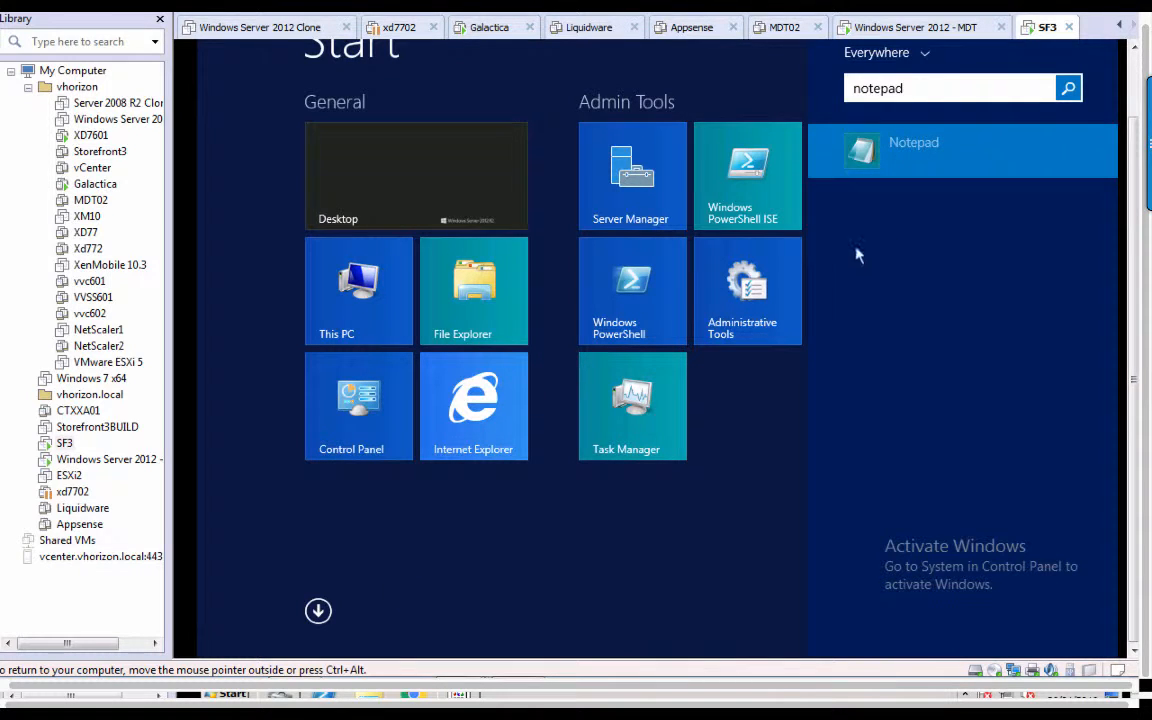
right_click(920, 142)
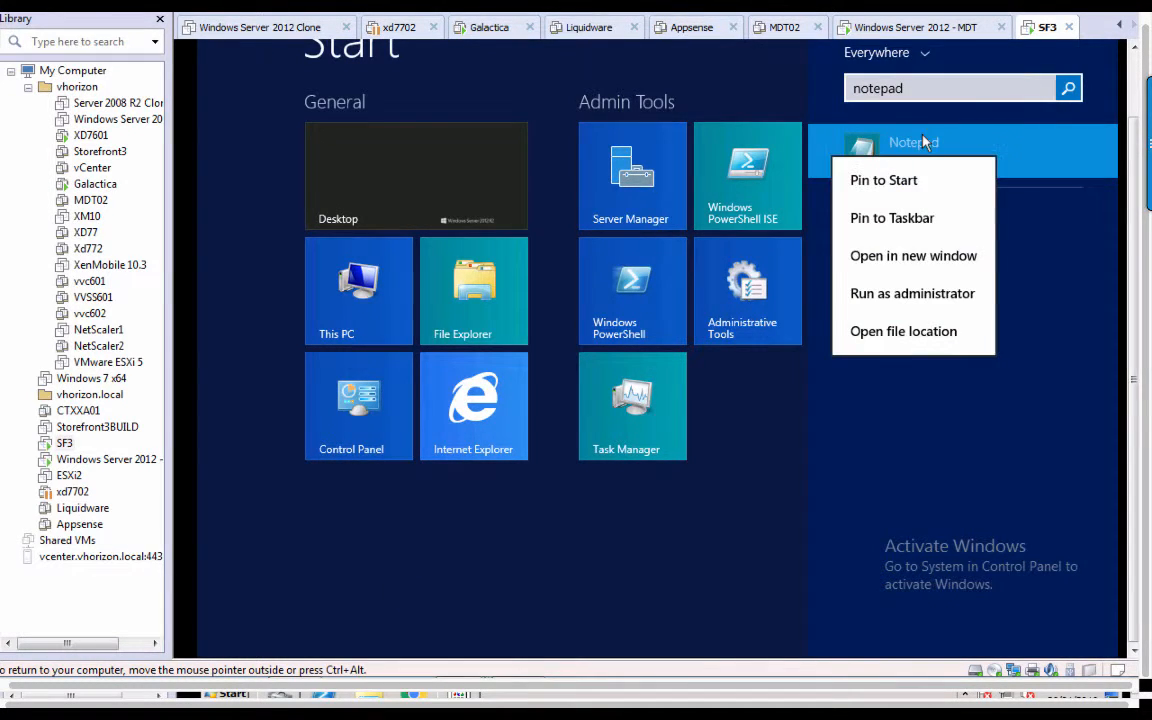
left_click(940, 292)
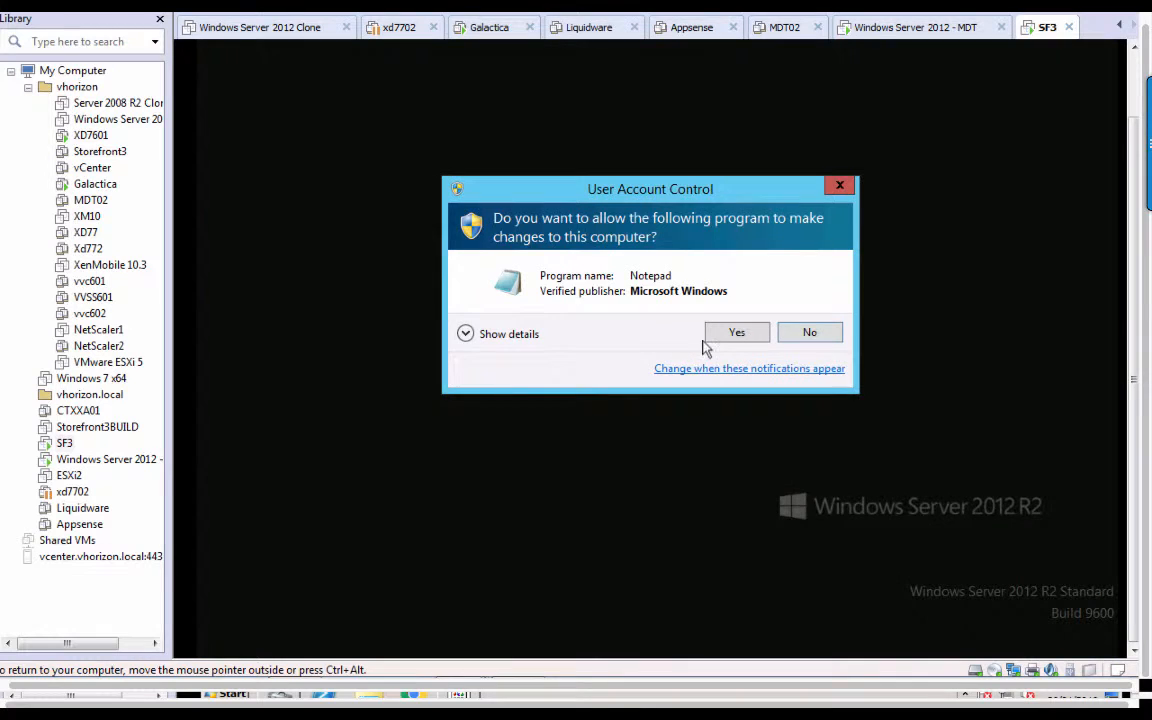
left_click(731, 336)
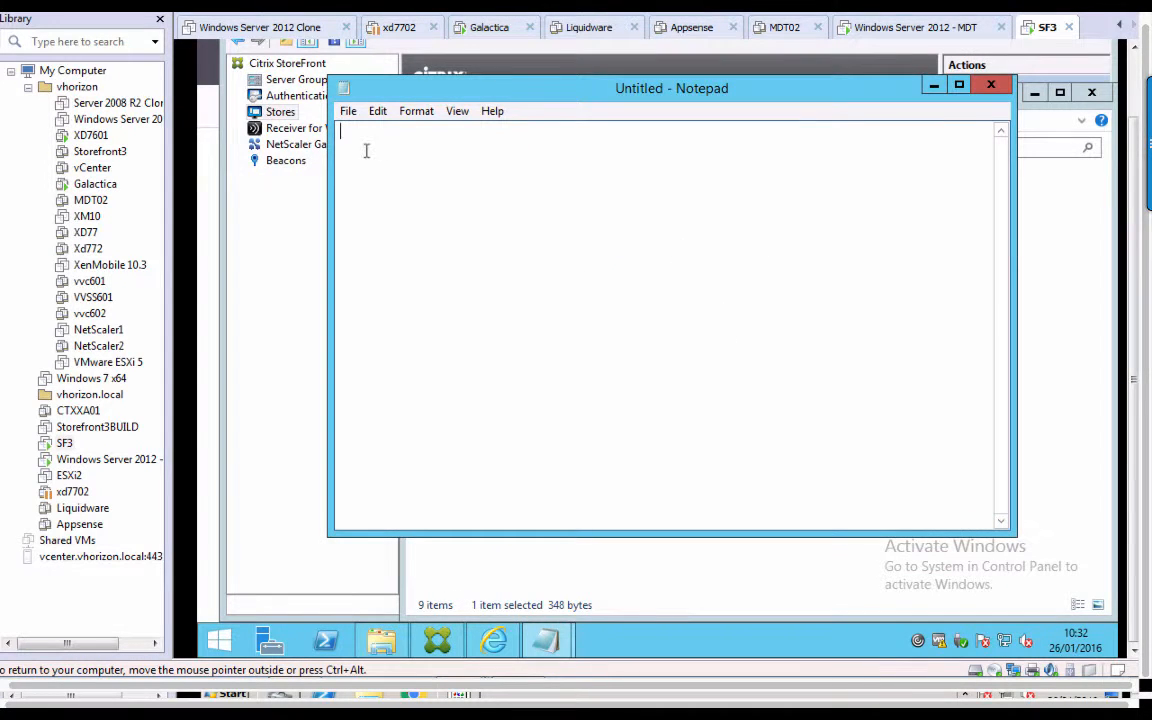
Open web.config from C:\inetpub\wwwroot\Citrix\UFM using the All Files (*.*) filter.
left_click(348, 112)
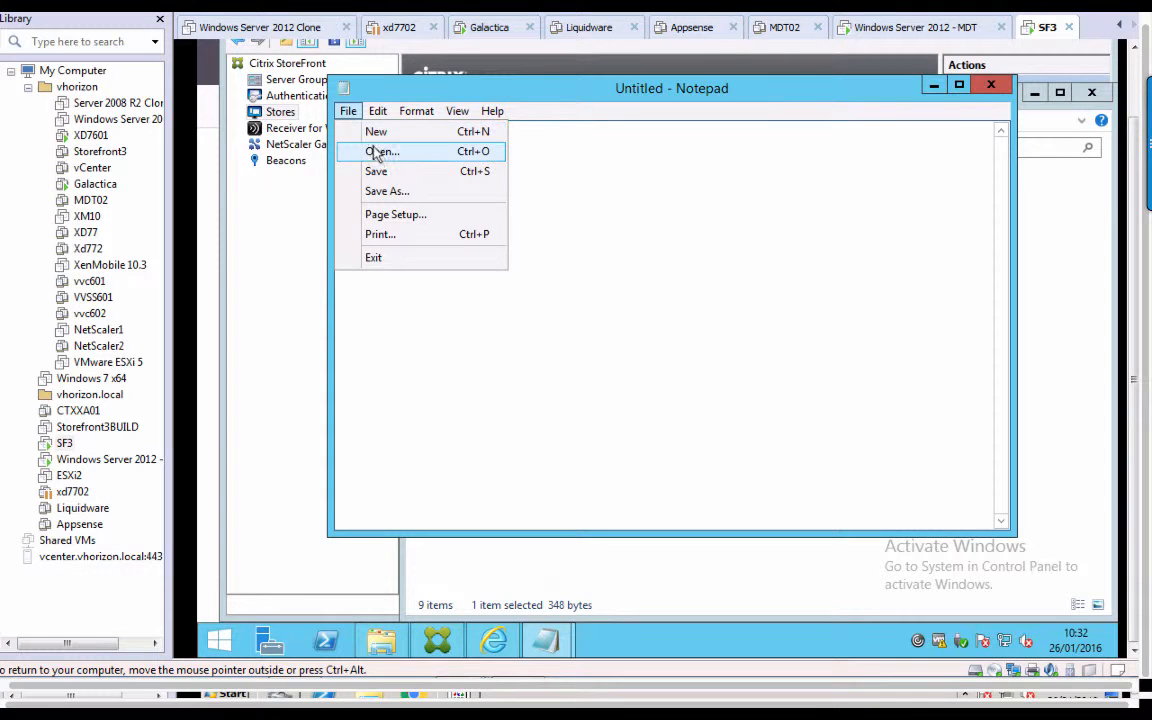
left_click(380, 151)
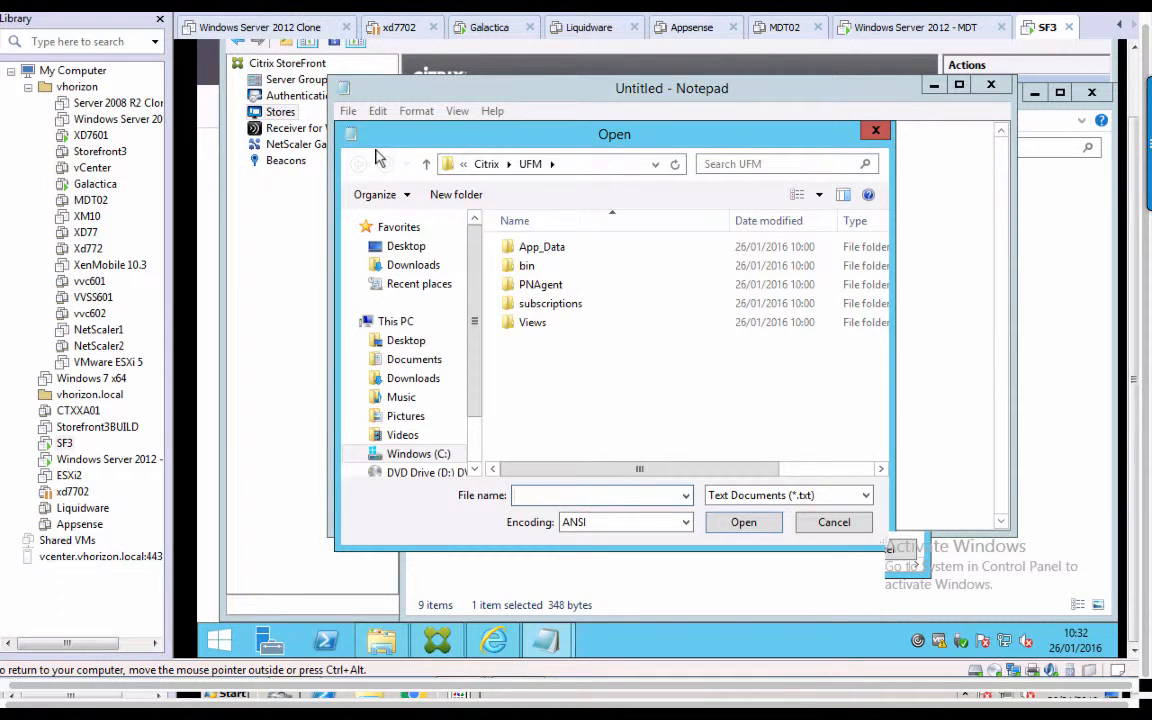
left_click(610, 163)
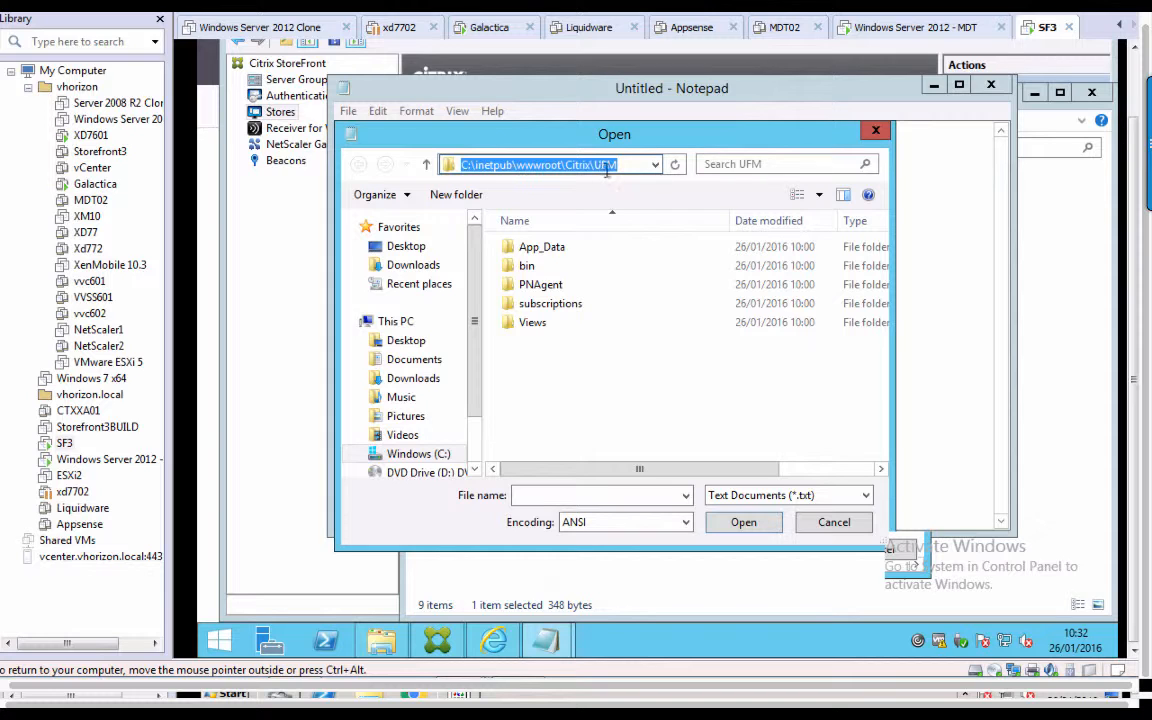
left_click(788, 495)
left_click(790, 526)
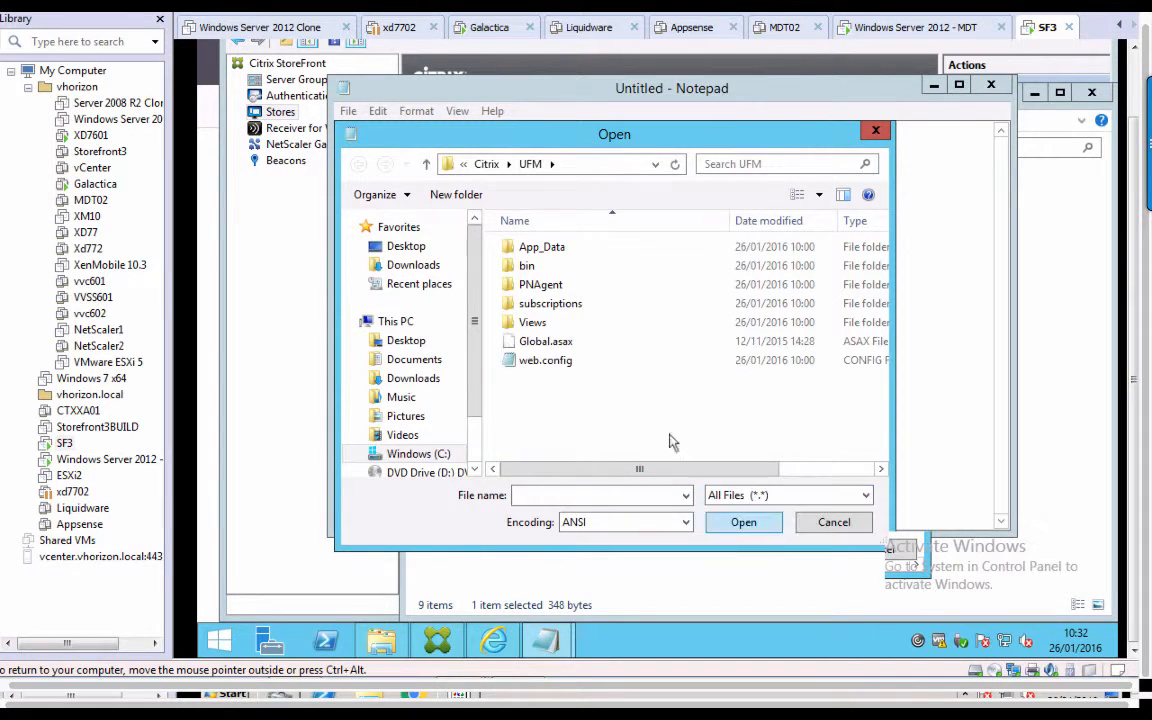
double_click(546, 362)
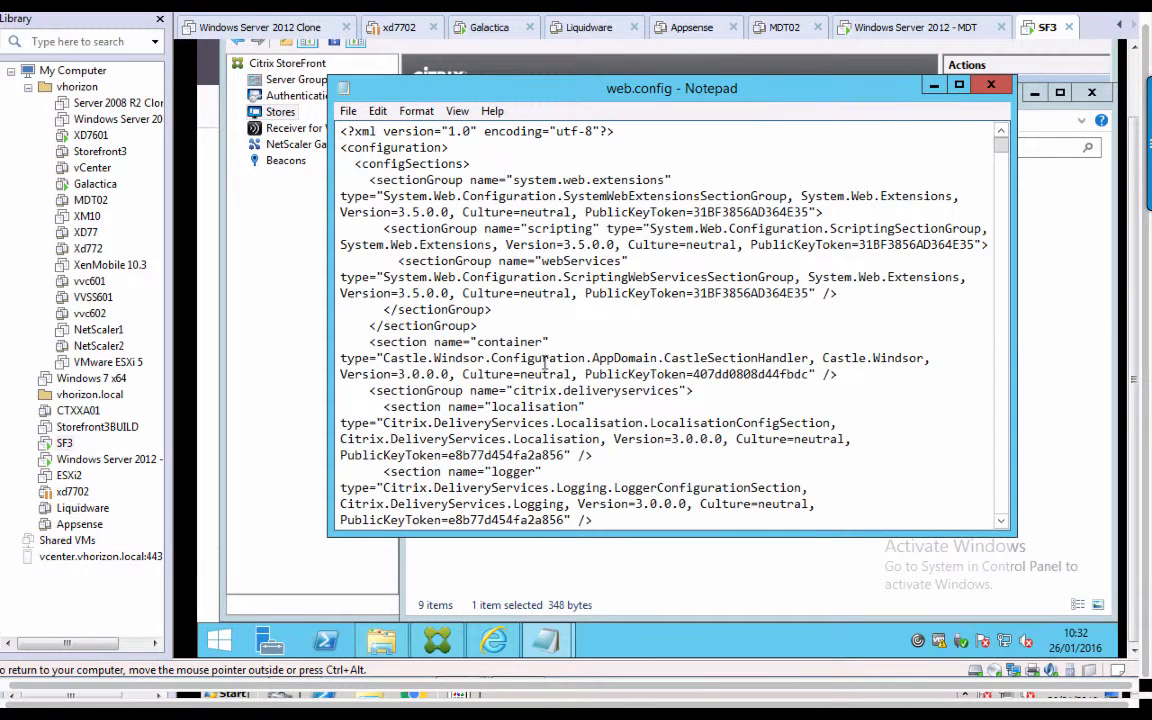
Find 'resourcesWingConfiguration' in web.config to reach the Default wing entry in resourcesCommon.
left_click(378, 111)
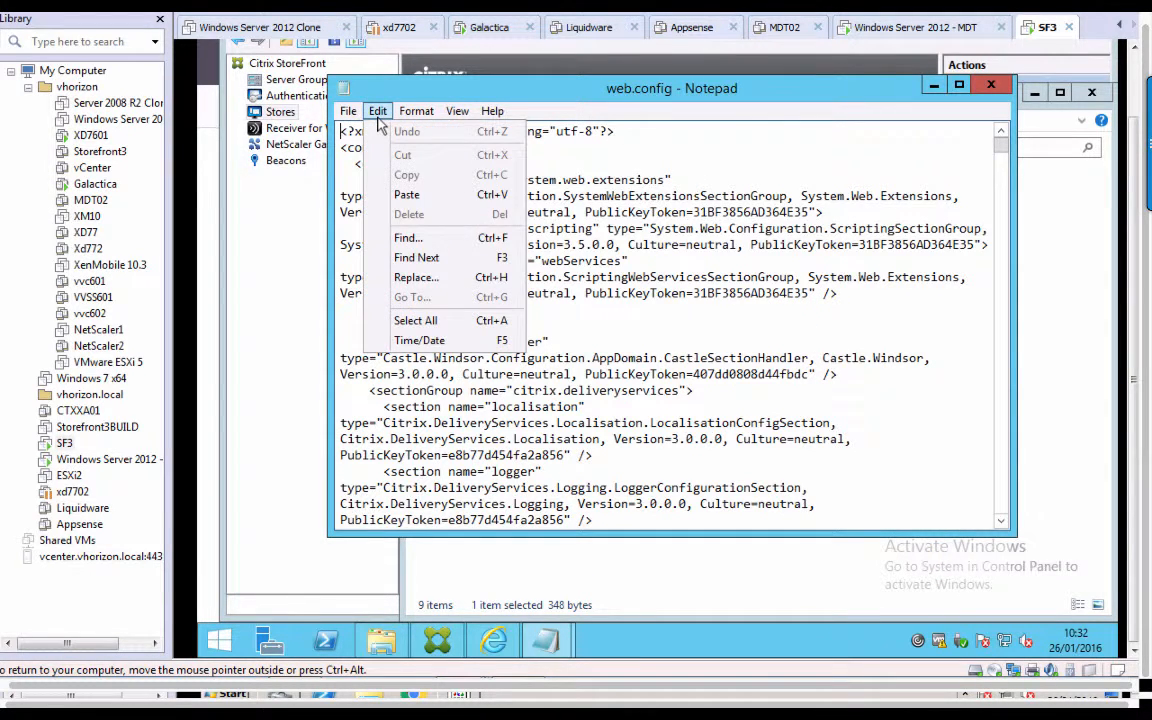
left_click(407, 238)
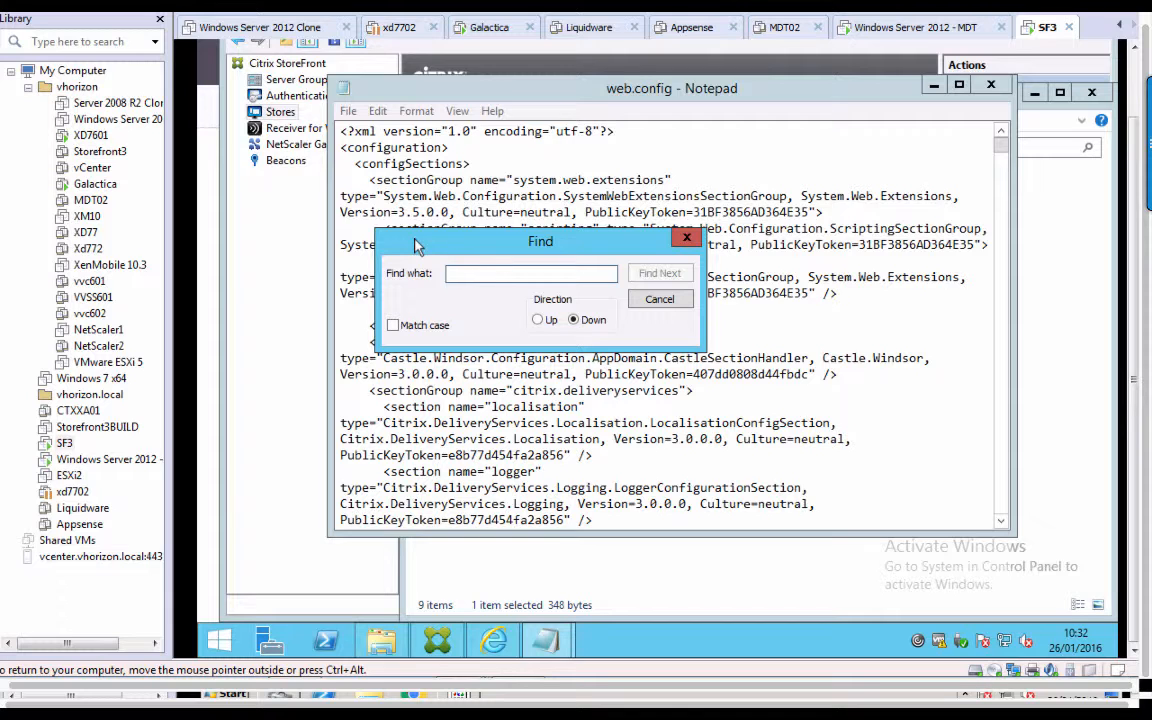
type("R")
key("BackSpace")
type("re")
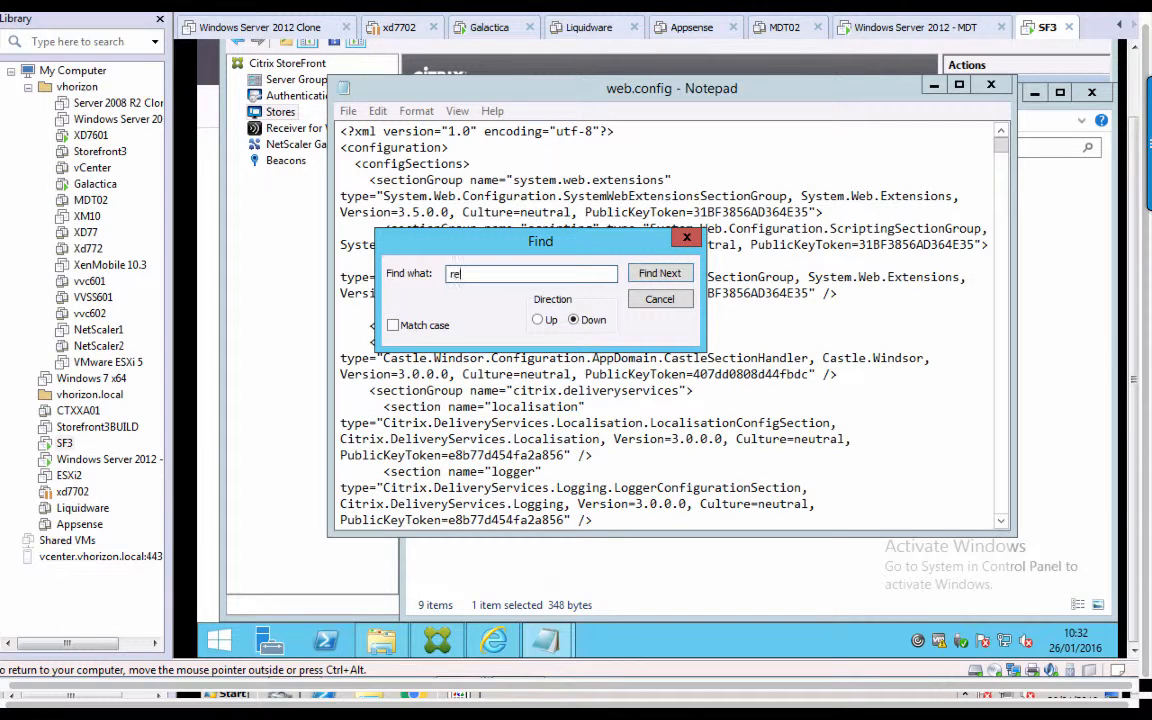
type("sourcesWingConfiguration")
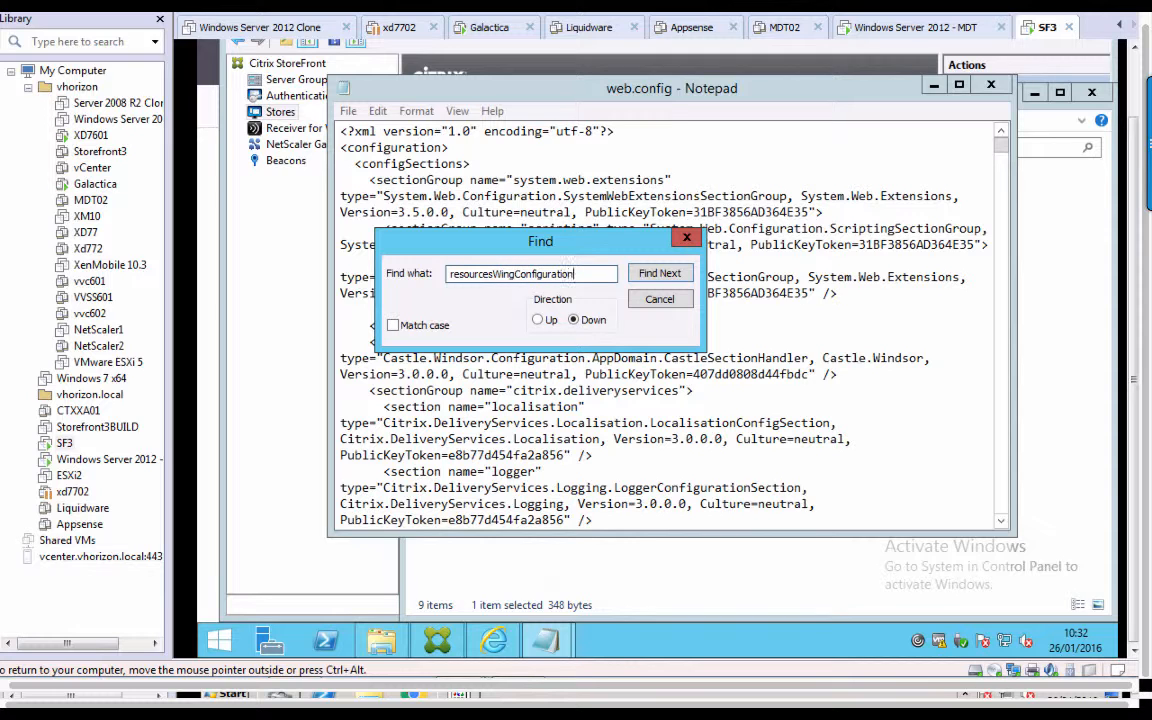
key("Return")
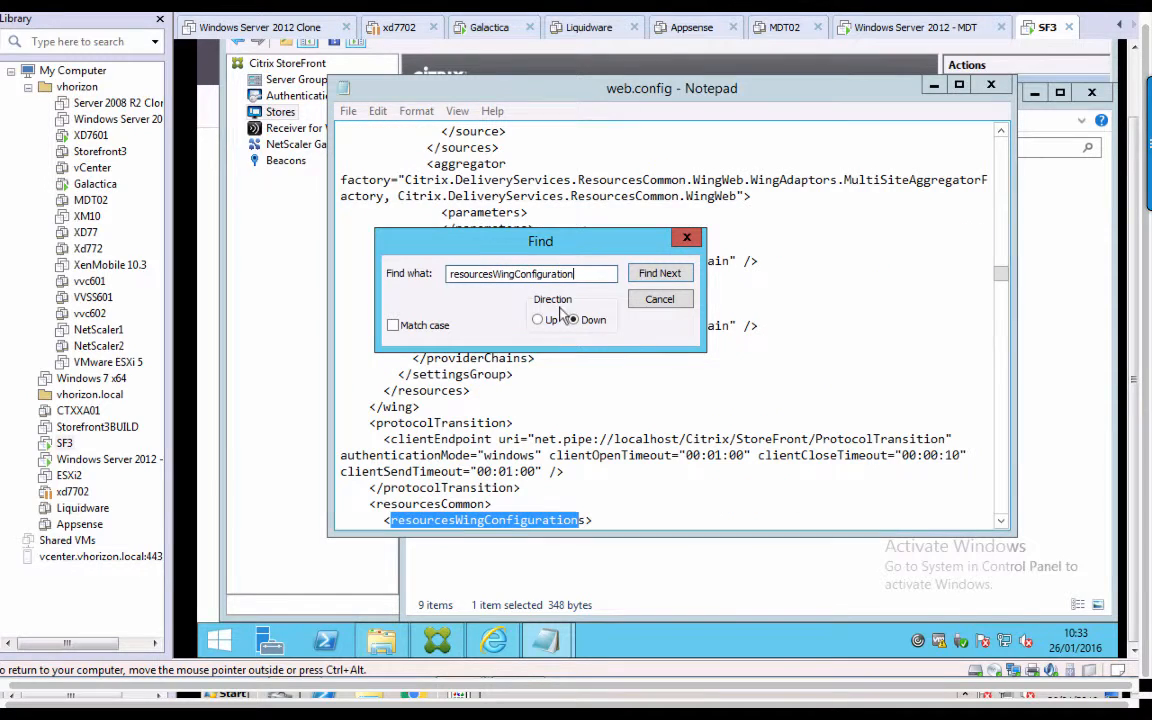
left_click(687, 240)
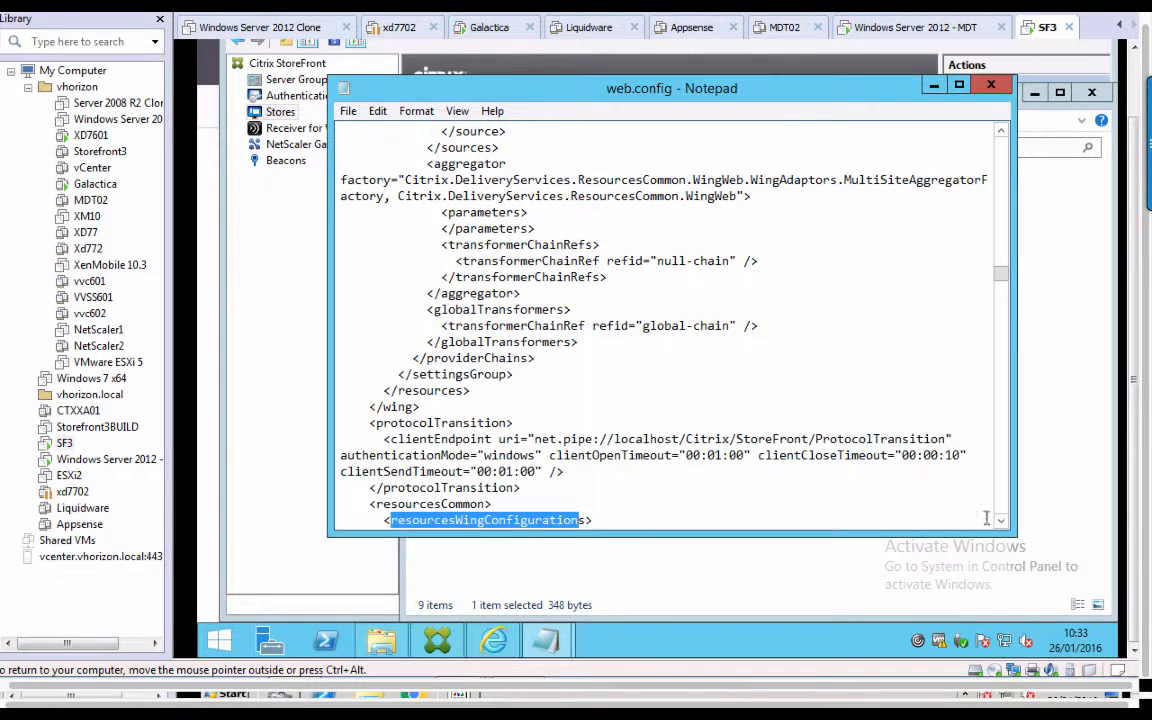
left_click_drag(1002, 522, 1002, 522)
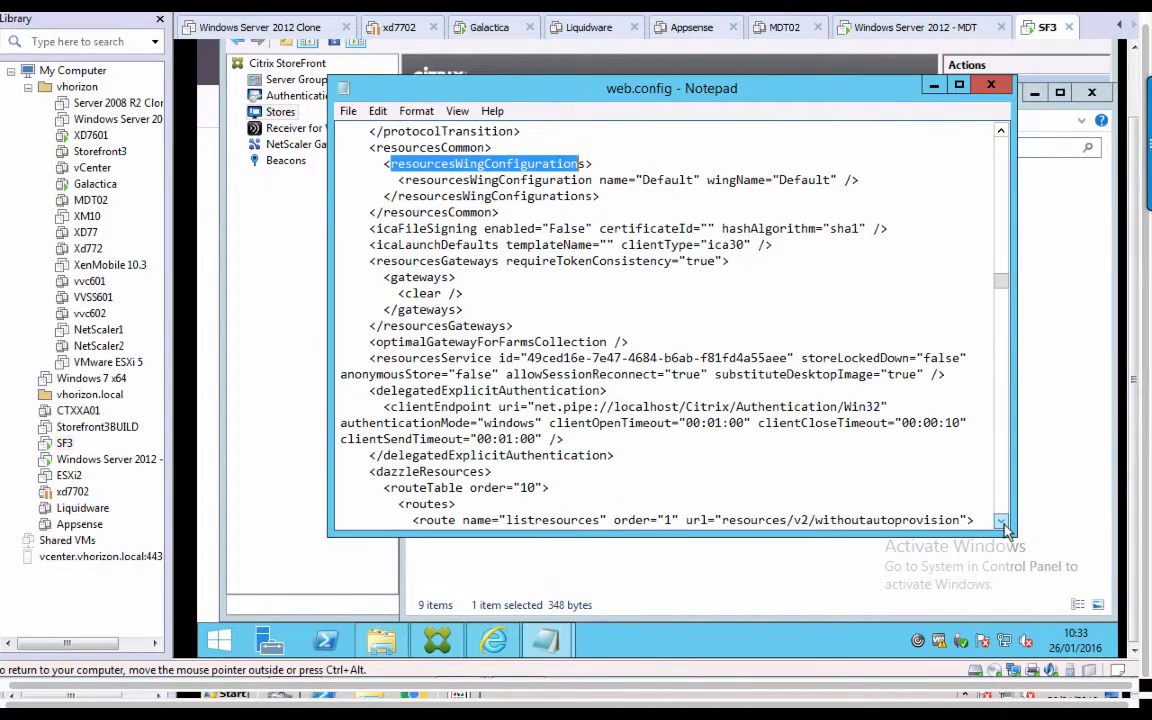
Remove the Default wing's closing slash and paste <userFarmMappings> and <clear /> beneath it.
left_click(851, 180)
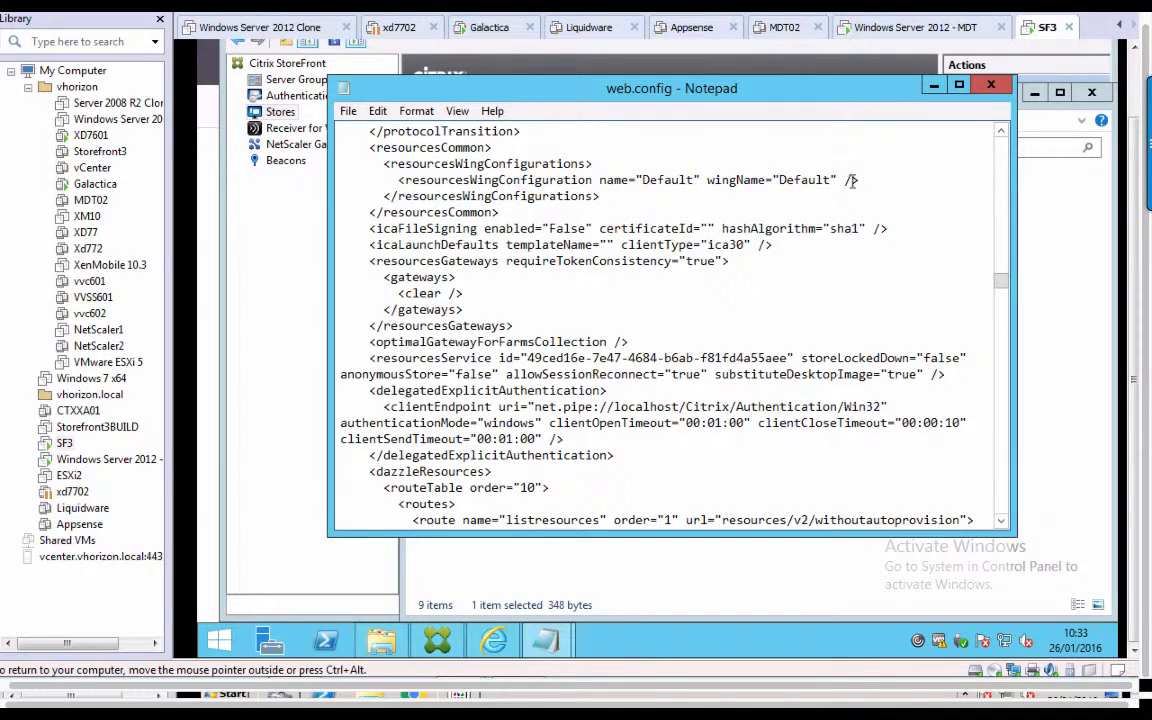
double_click(852, 181)
key("Delete")
left_click(877, 178)
key("Return")
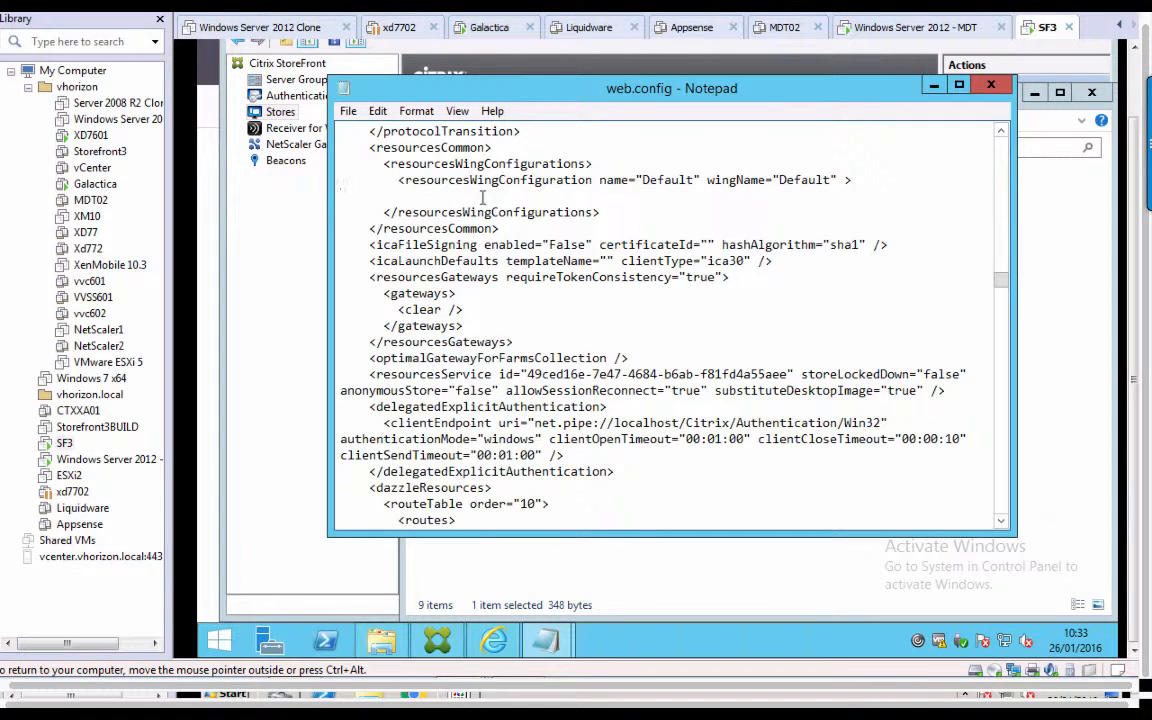
type("<userFarmMappings>  <clear />")
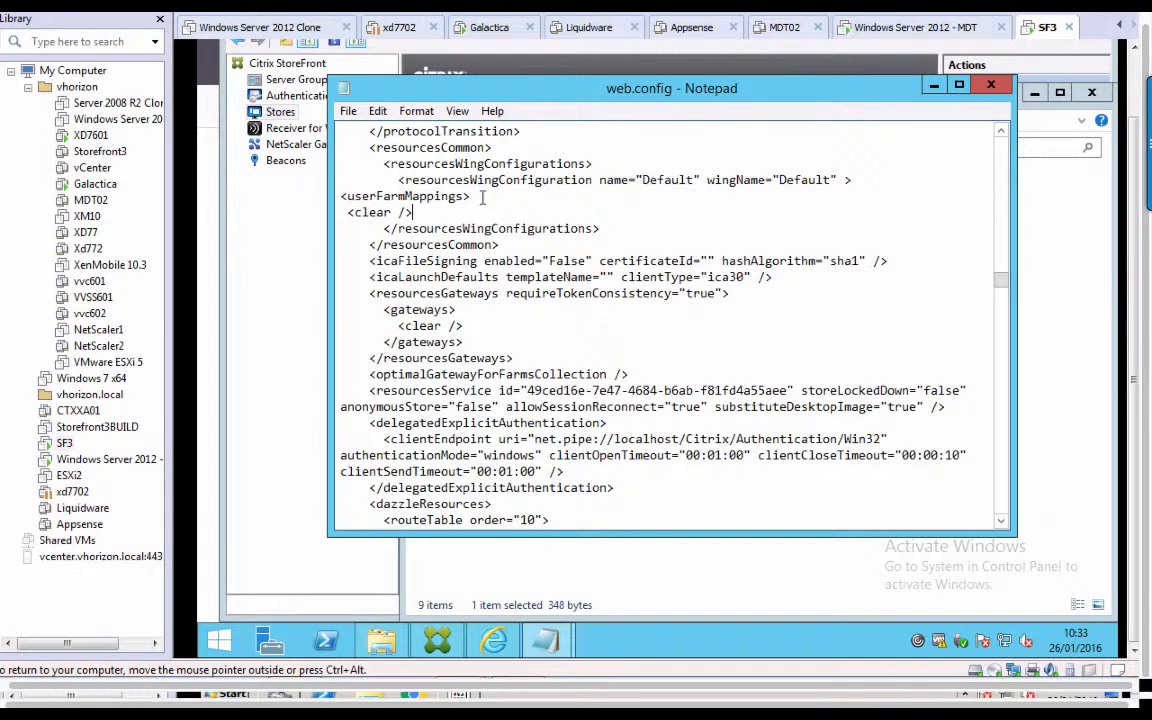
key("Return")
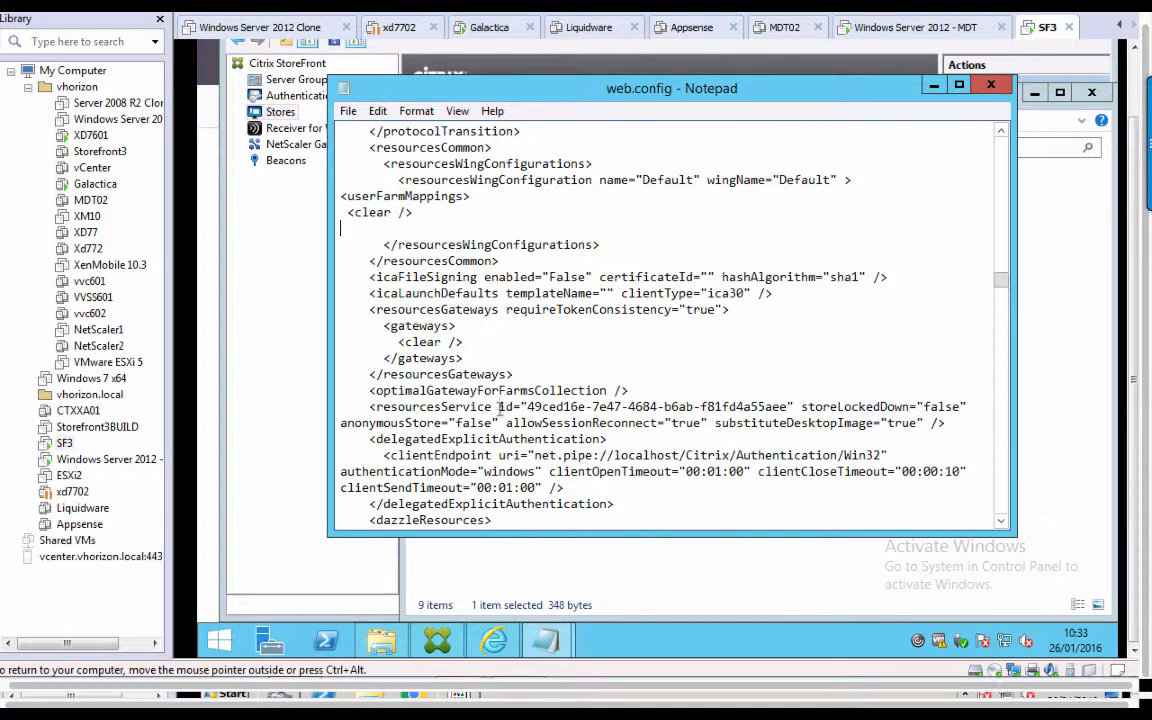
Copy the UserMapping1 userFarmMapping block from codeblock.txt and paste it below <clear /> in web.config.
mouse_move(560, 640)
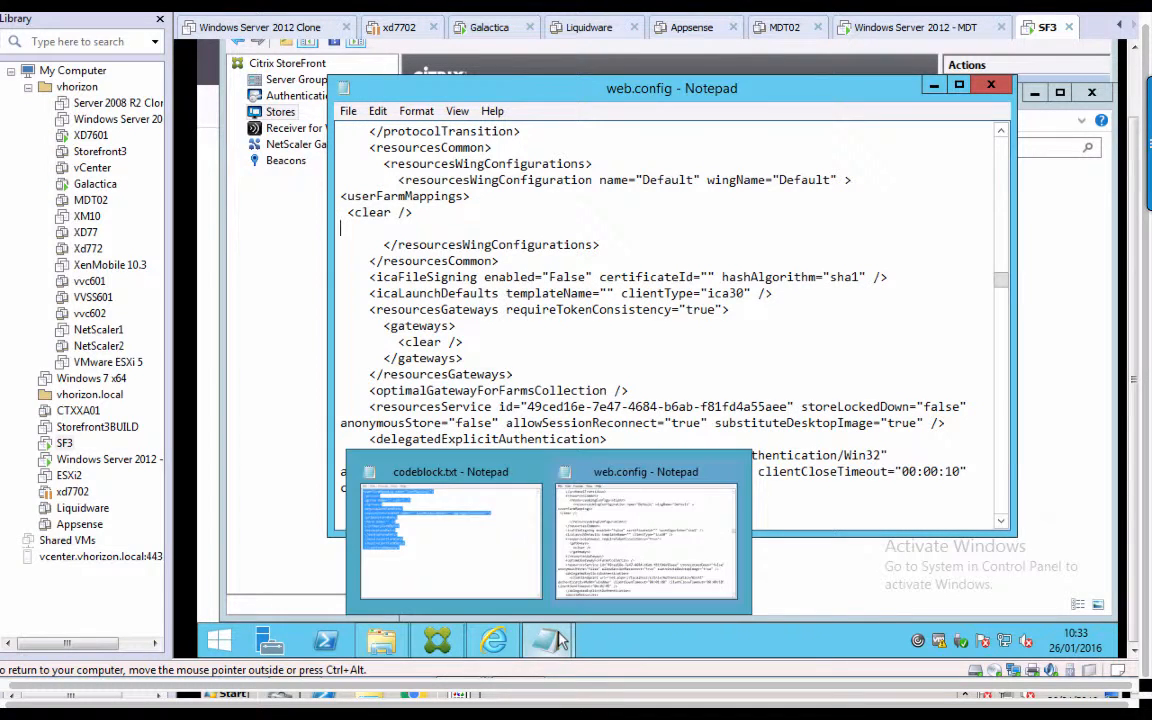
left_click(414, 508)
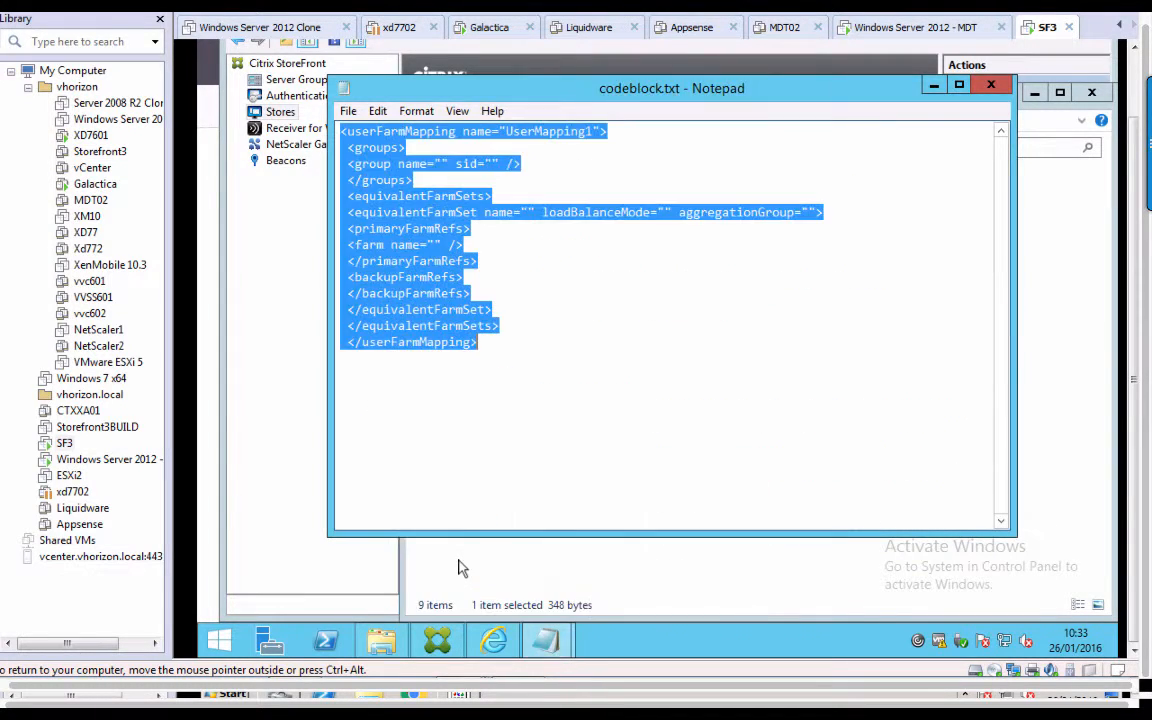
right_click(395, 233)
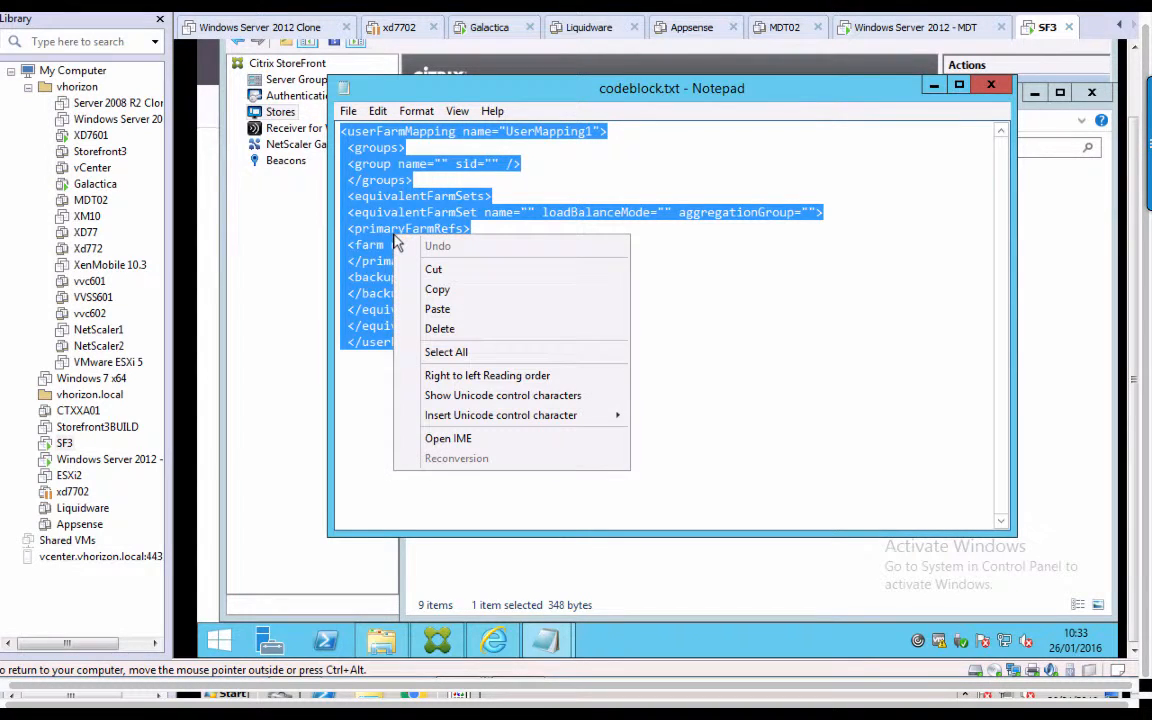
left_click(440, 290)
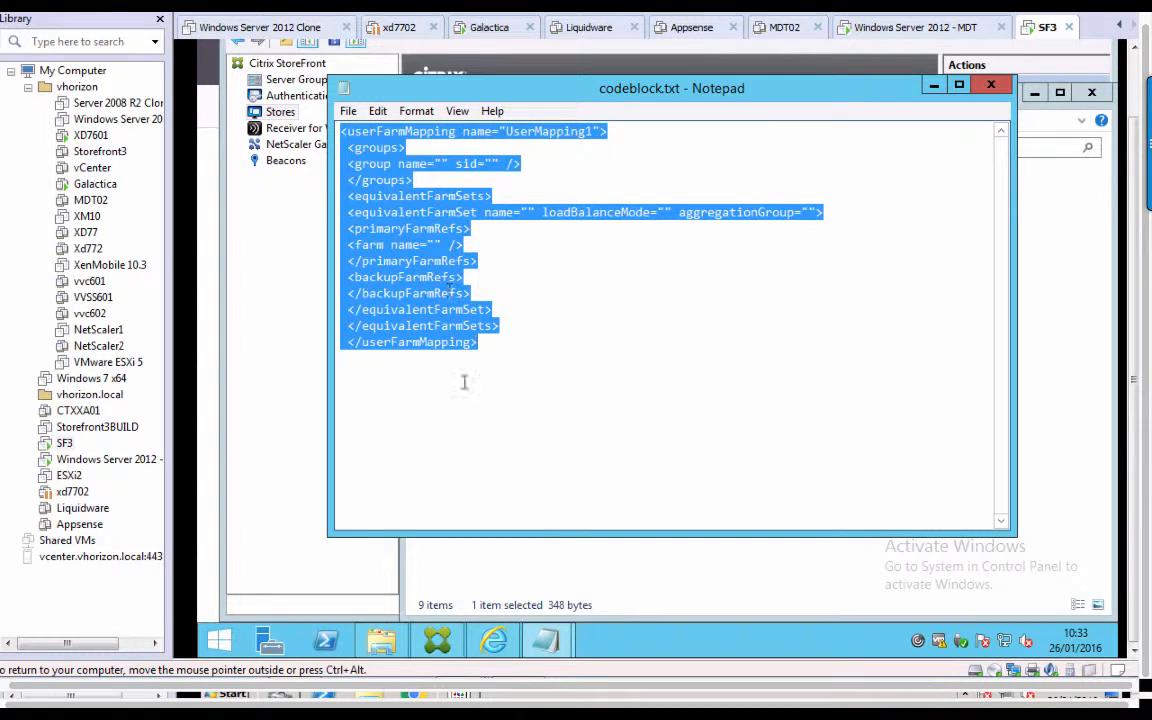
mouse_move(560, 652)
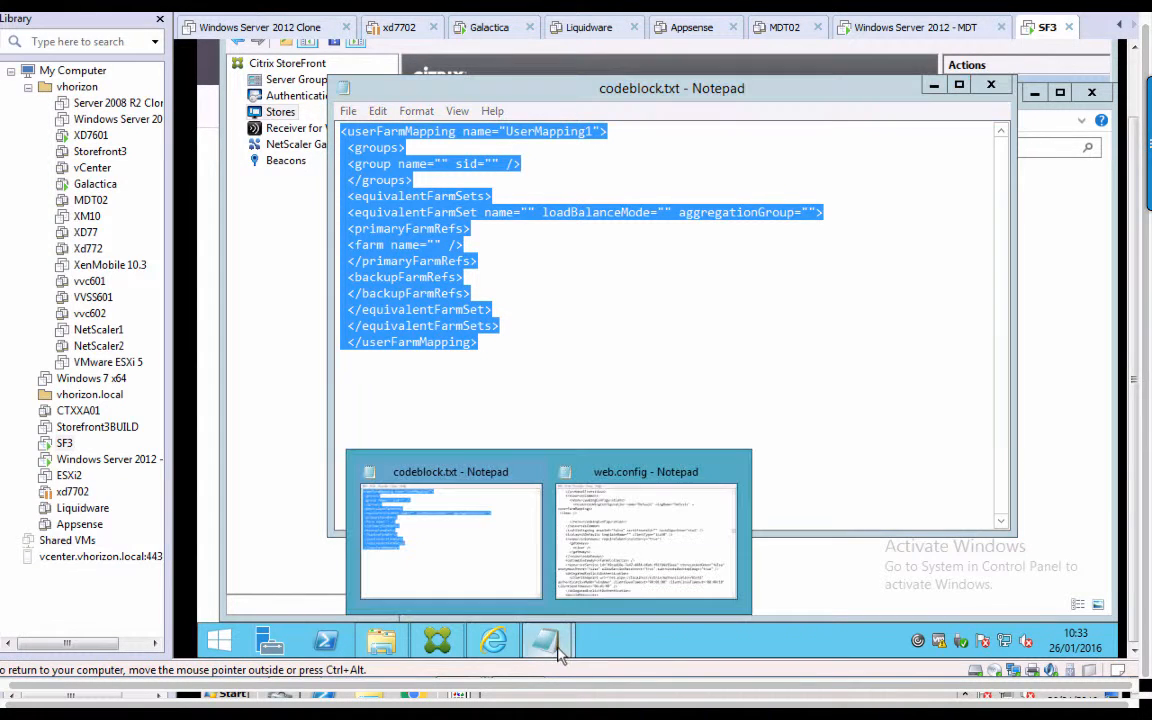
left_click(613, 552)
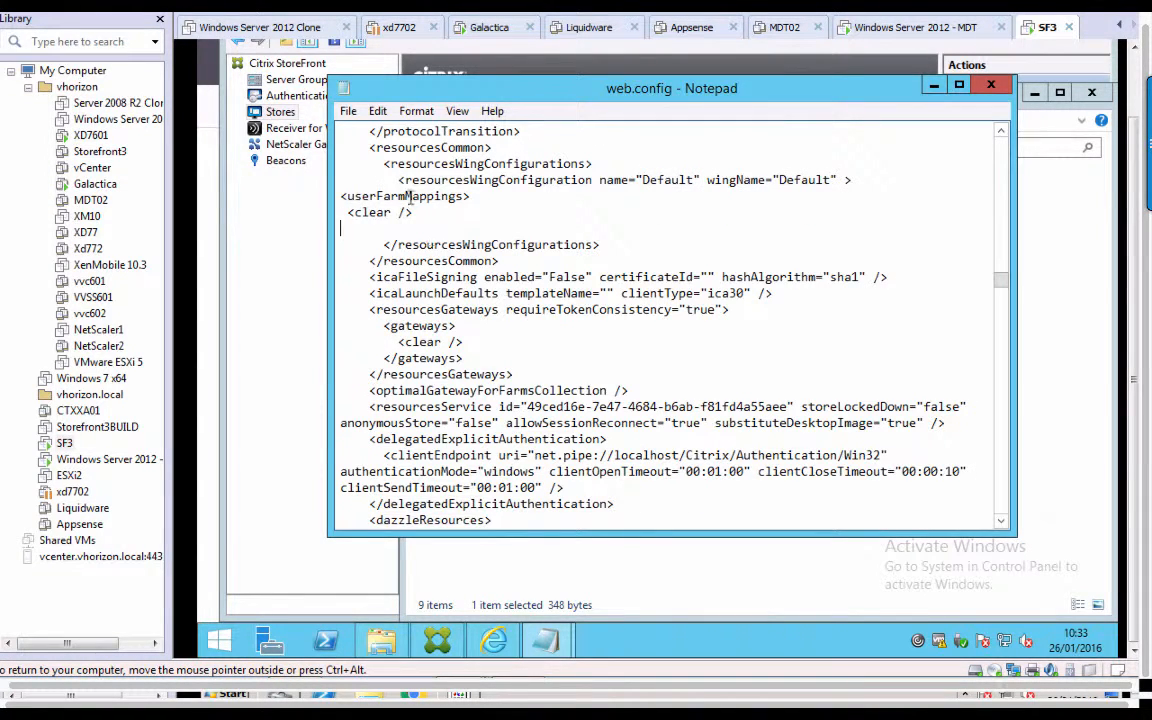
left_click(390, 226)
key("ctrl+v")
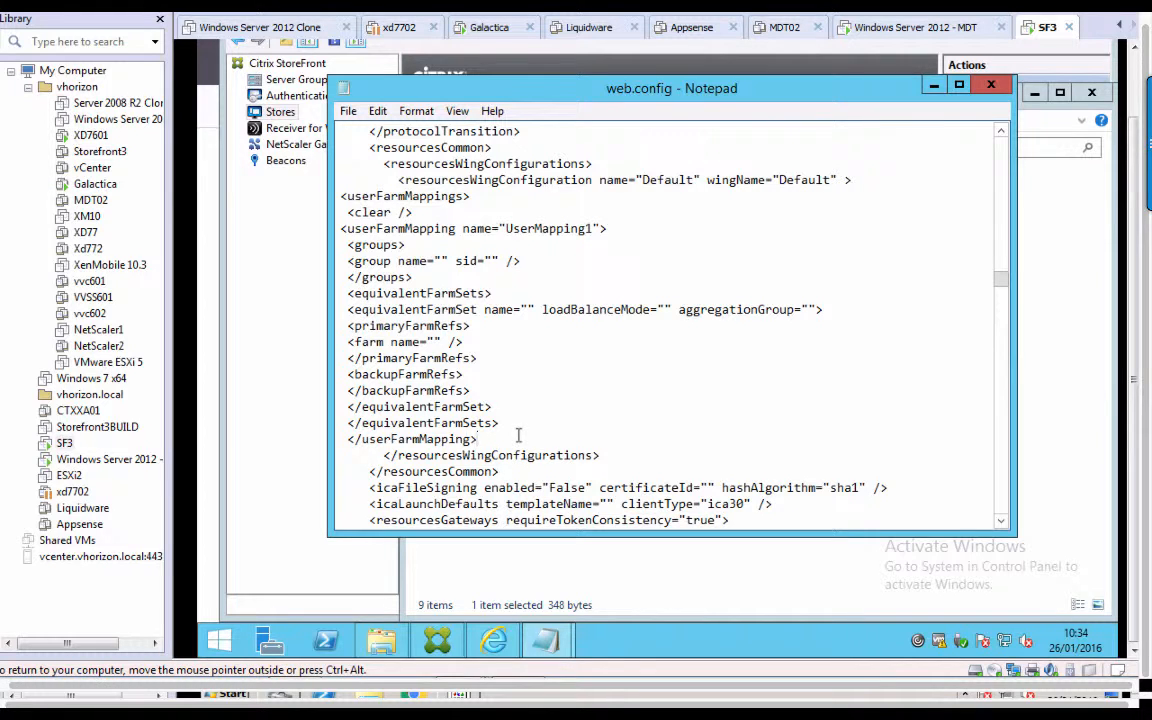
Add </userFarmMappings> and <resourceWingConfiguration> lines after the mapping block, then save web.config.
left_click(519, 435)
key("Return")
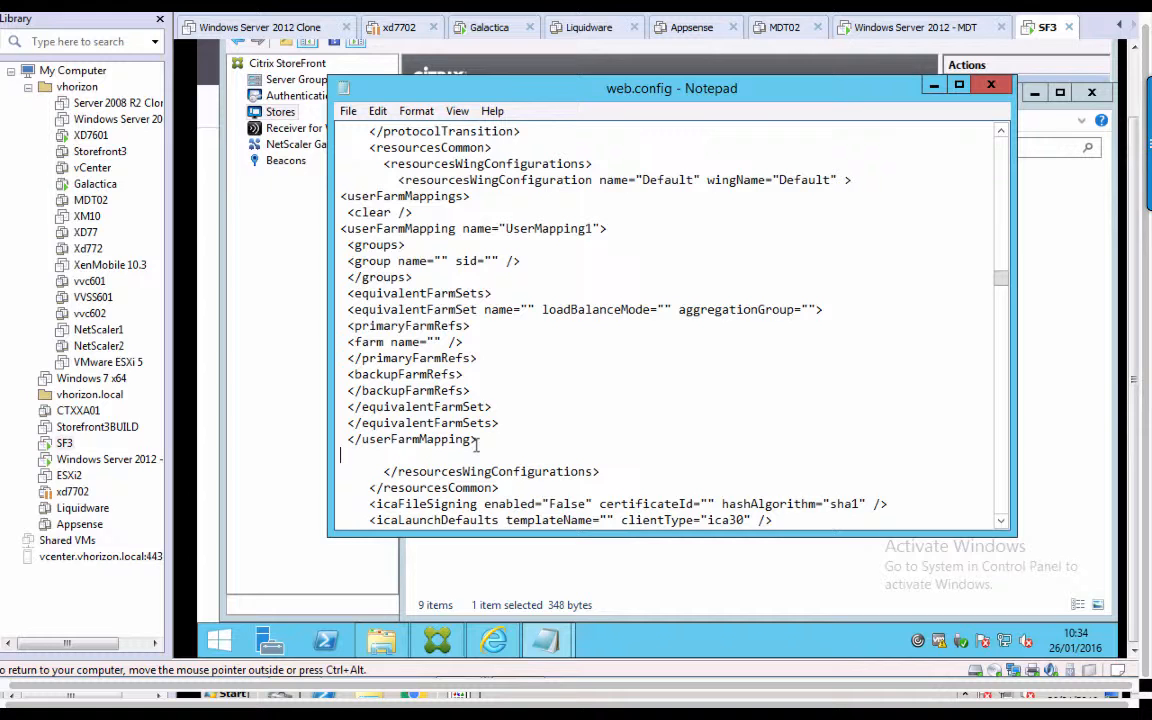
type("</userFarmMappings")
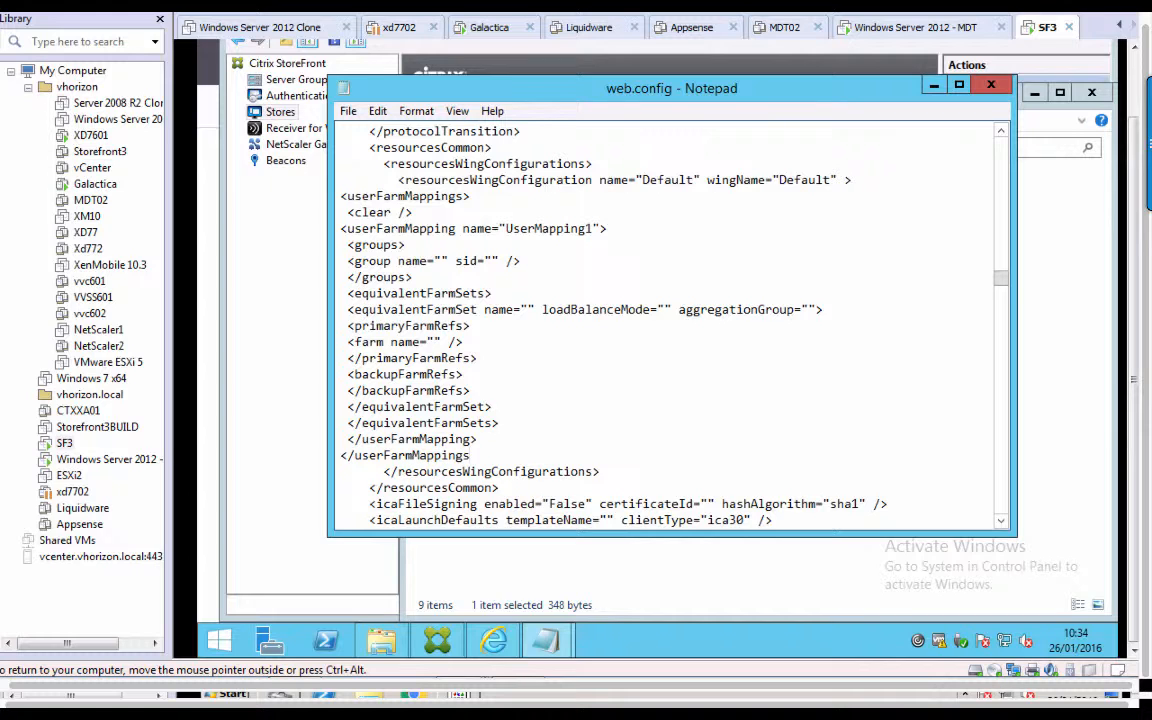
type(">")
key("Return")
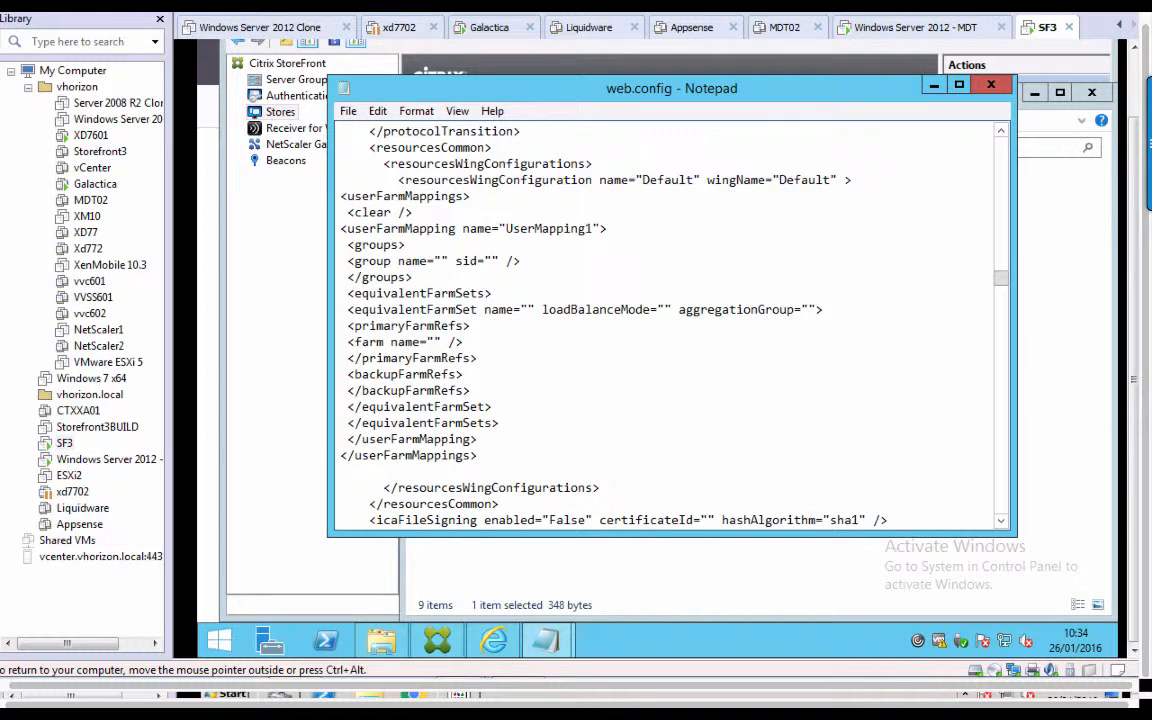
type("<resourceWingConfigra")
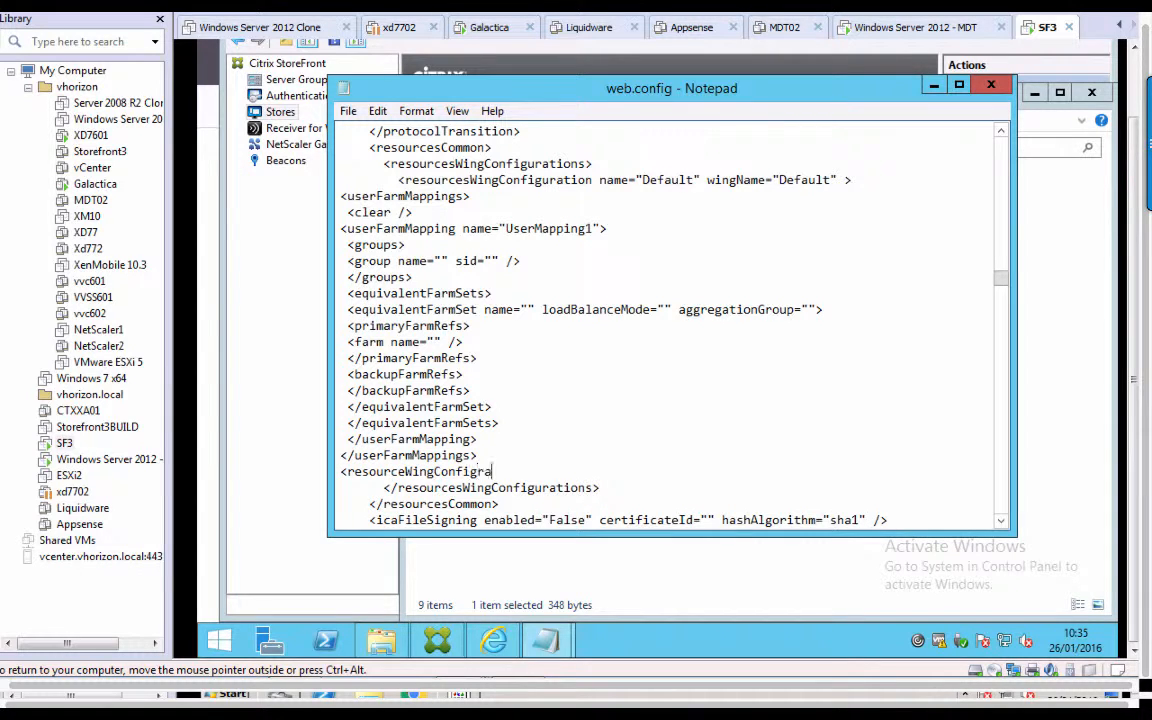
key("BackSpace")
key("BackSpace")
type("uration>")
left_click_drag(341, 471, 370, 487)
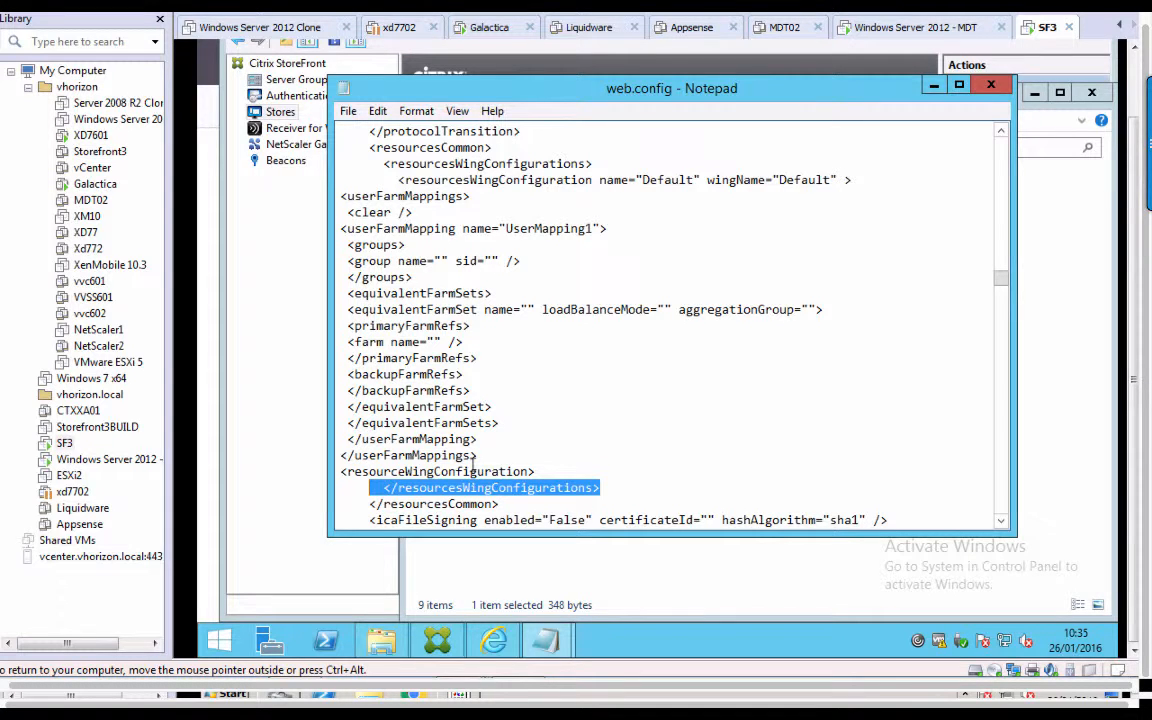
left_click_drag(471, 196, 436, 197)
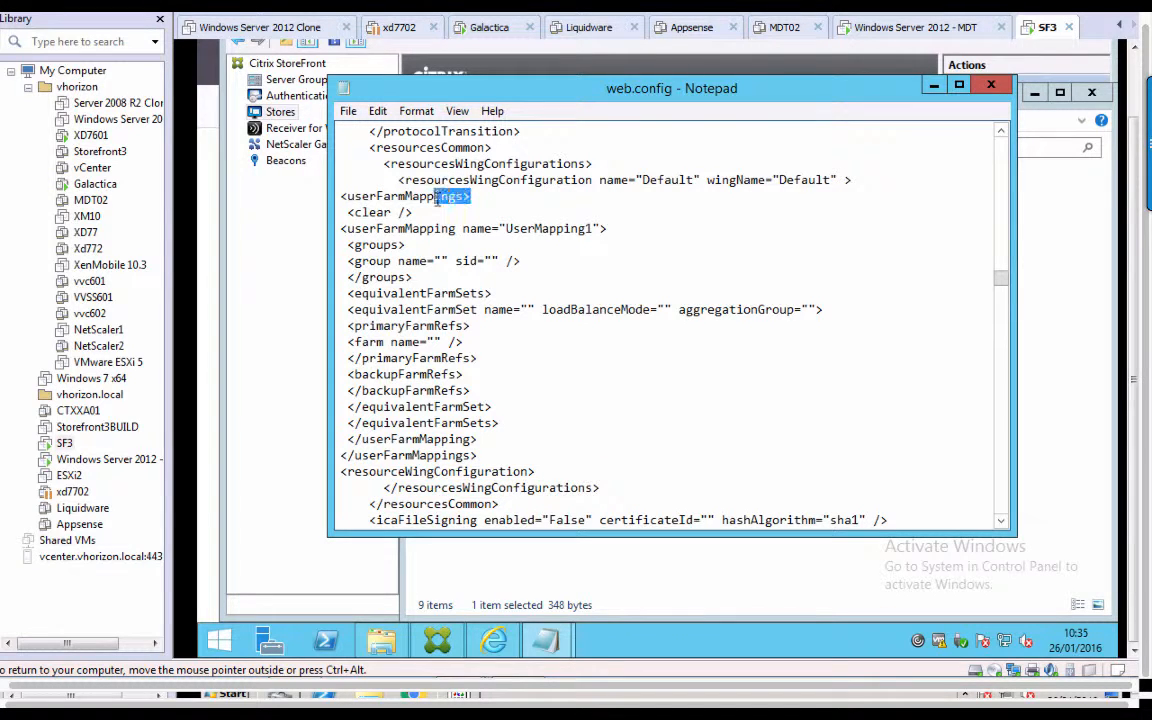
left_click(349, 113)
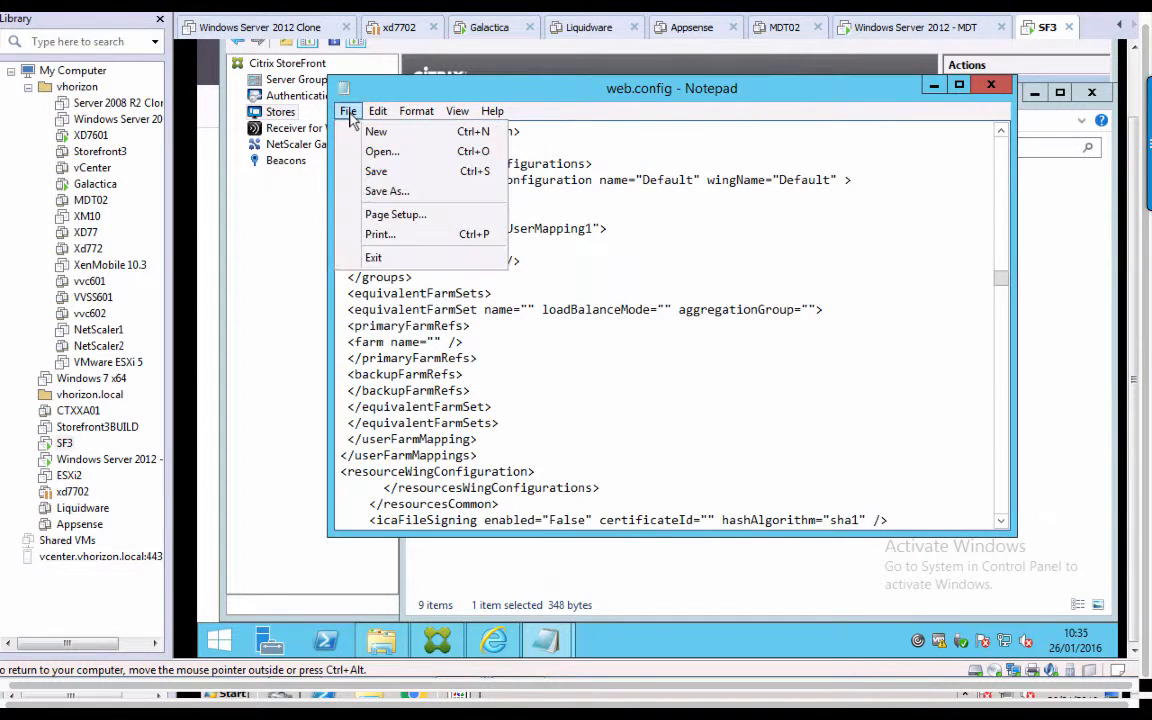
left_click(385, 170)
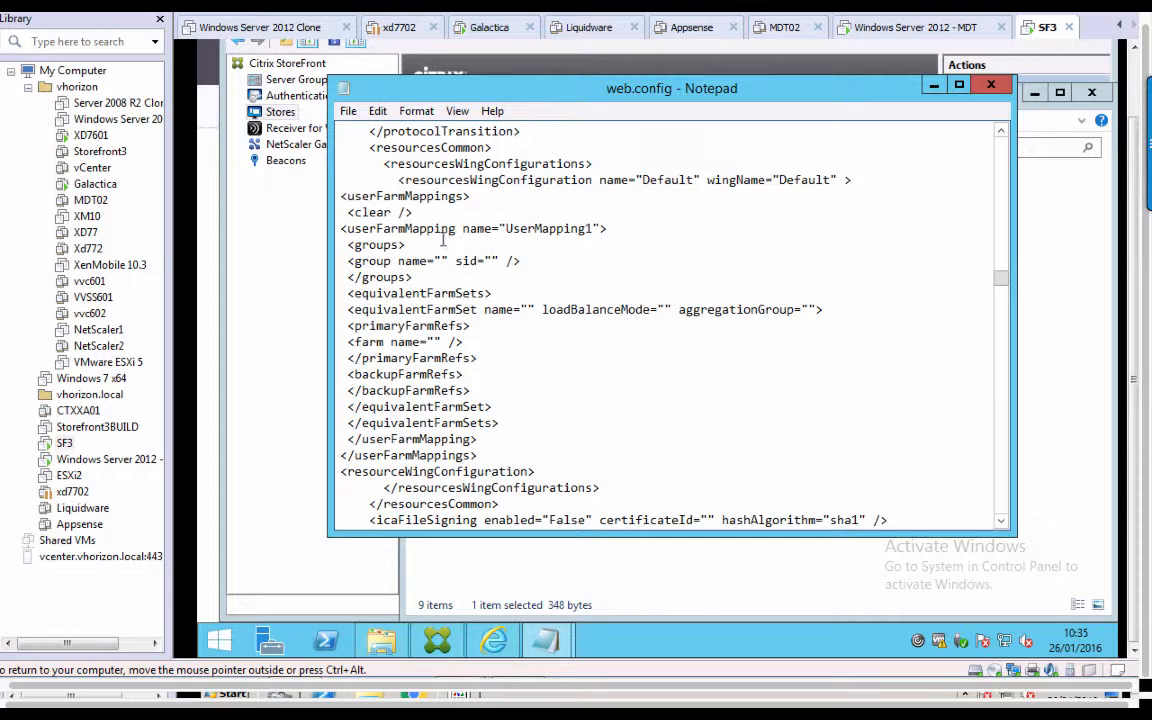
Fill the UserMapping1 group name with vhorizon\group-hk.
left_click_drag(507, 228, 594, 228)
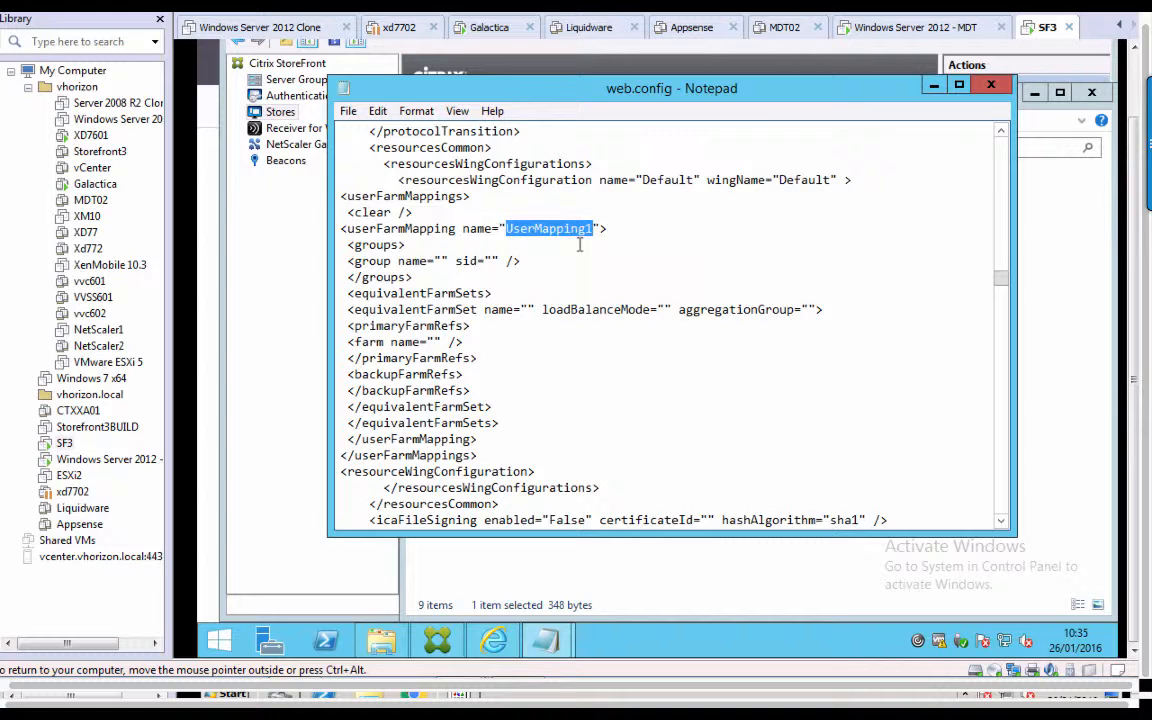
left_click(441, 260)
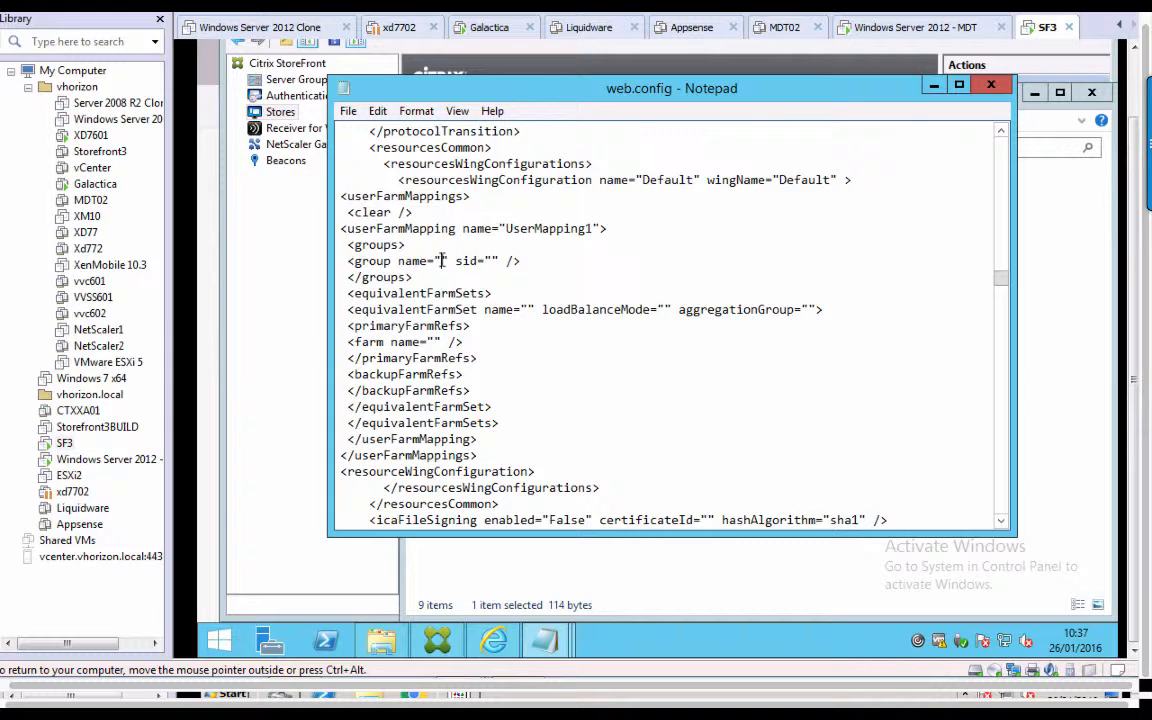
type("vhorizon\\")
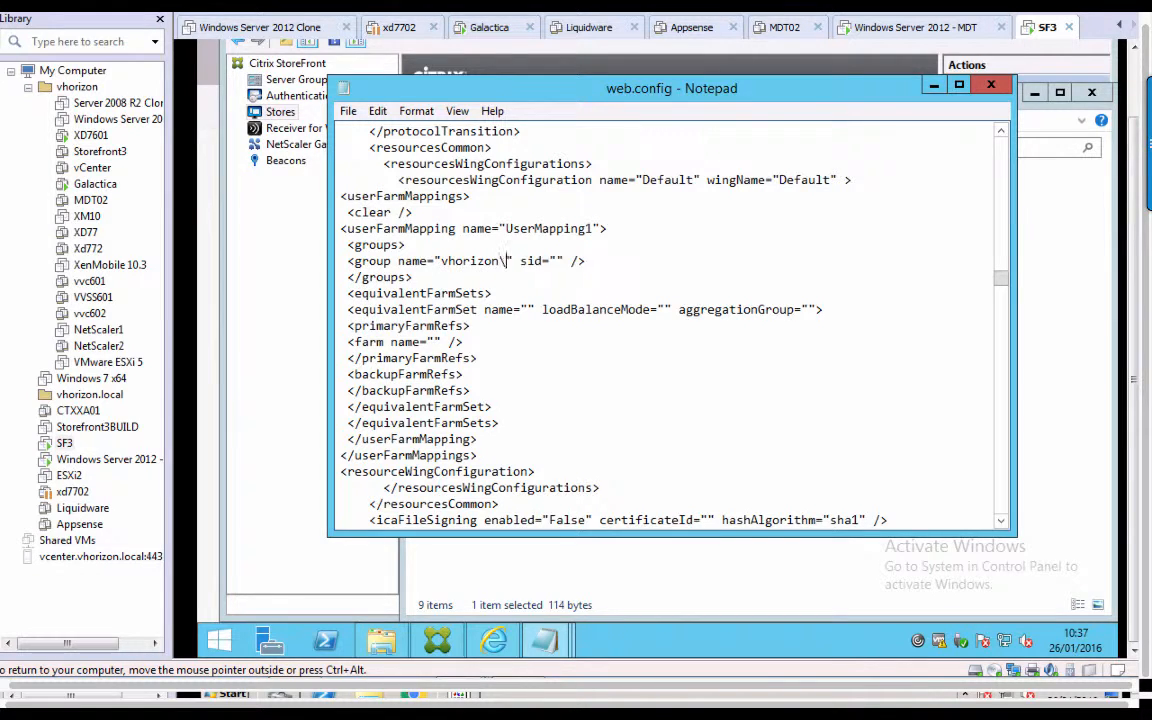
type("group-hk")
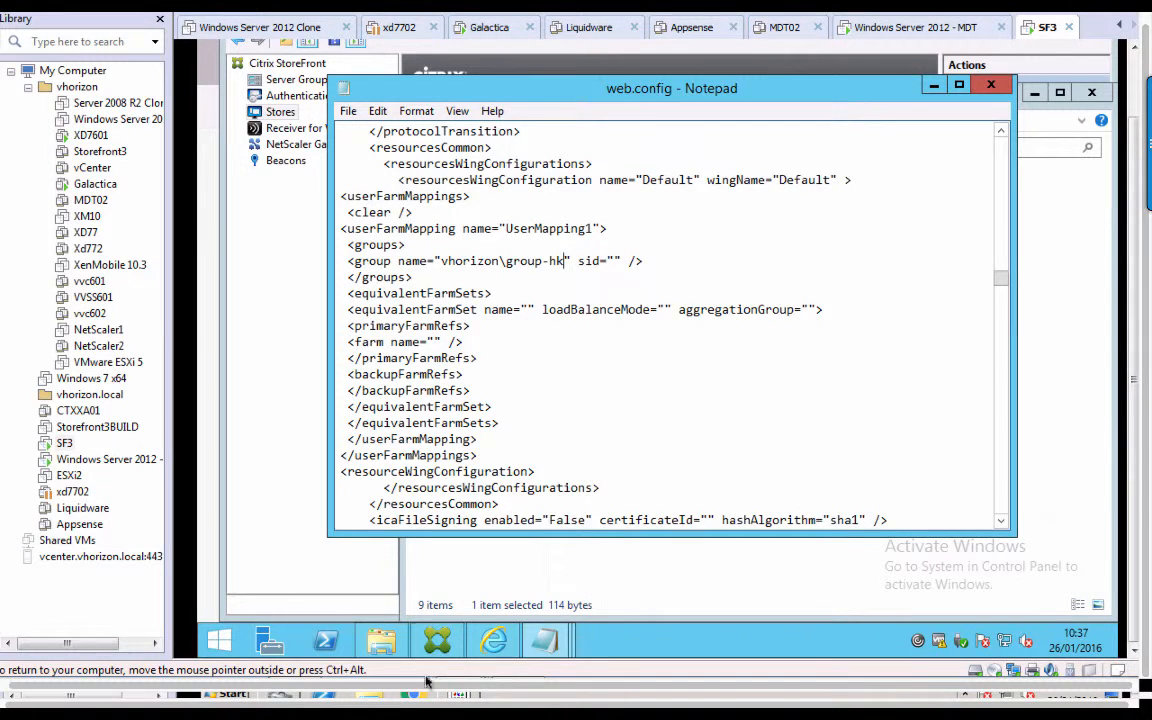
Paste the group-hk SID from SID.txt into the group entry's empty sid value.
mouse_move(540, 632)
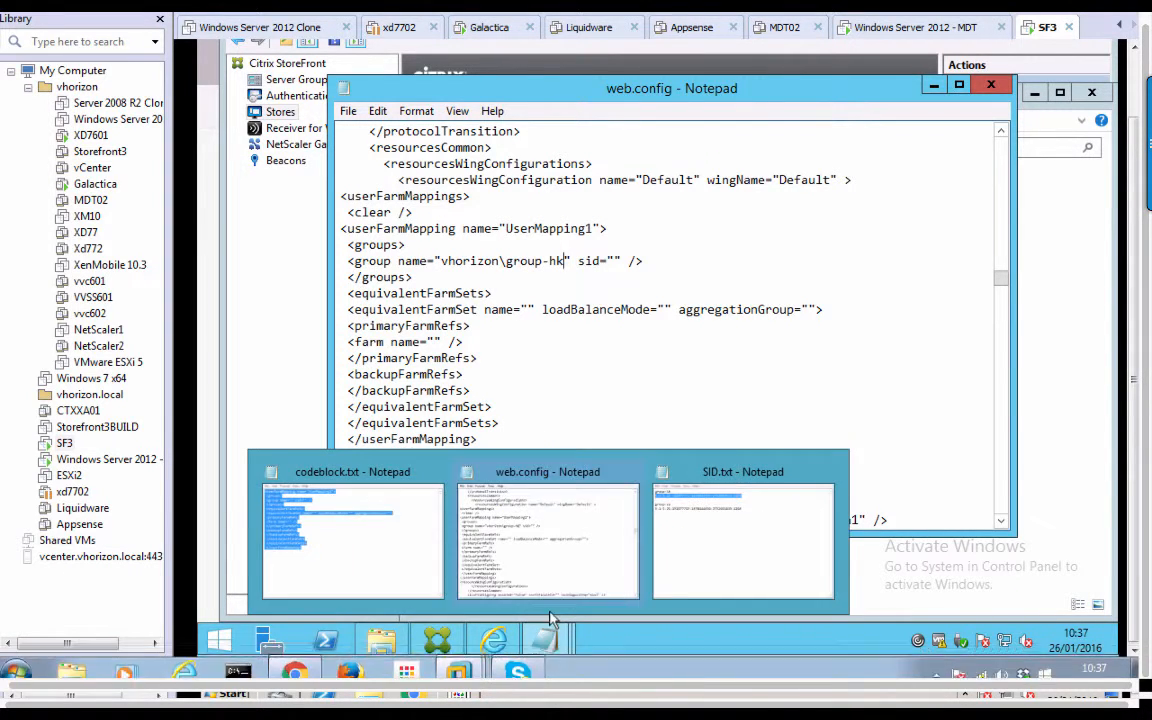
left_click(659, 591)
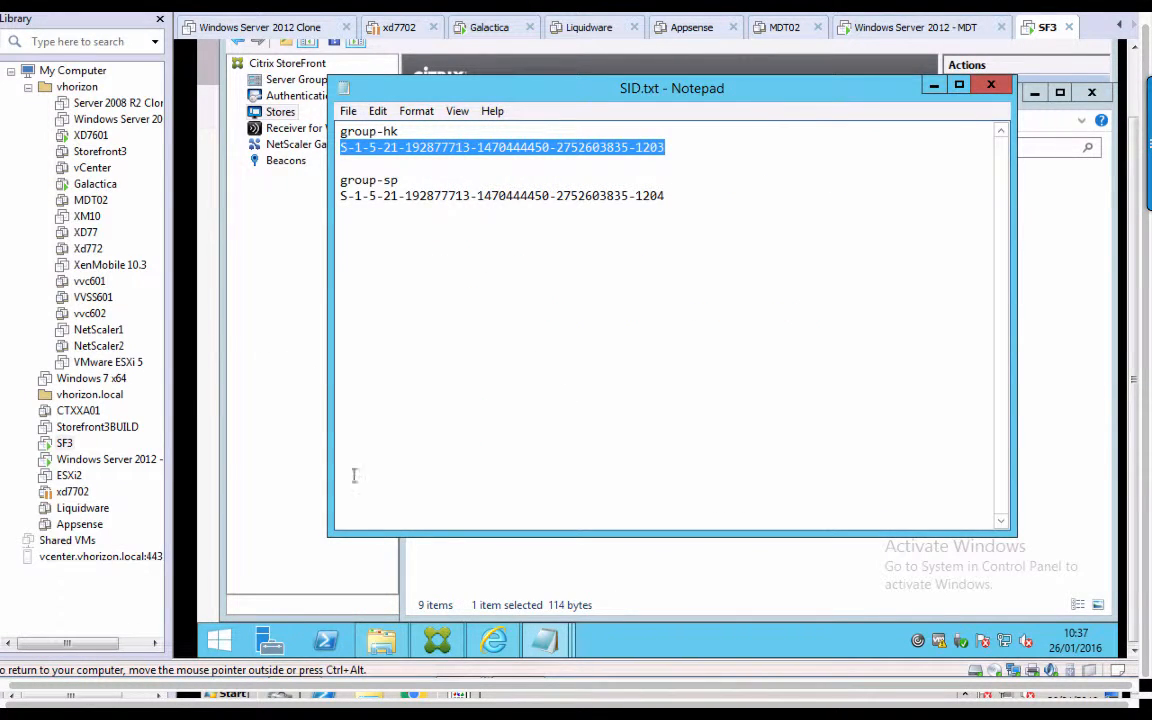
mouse_move(543, 641)
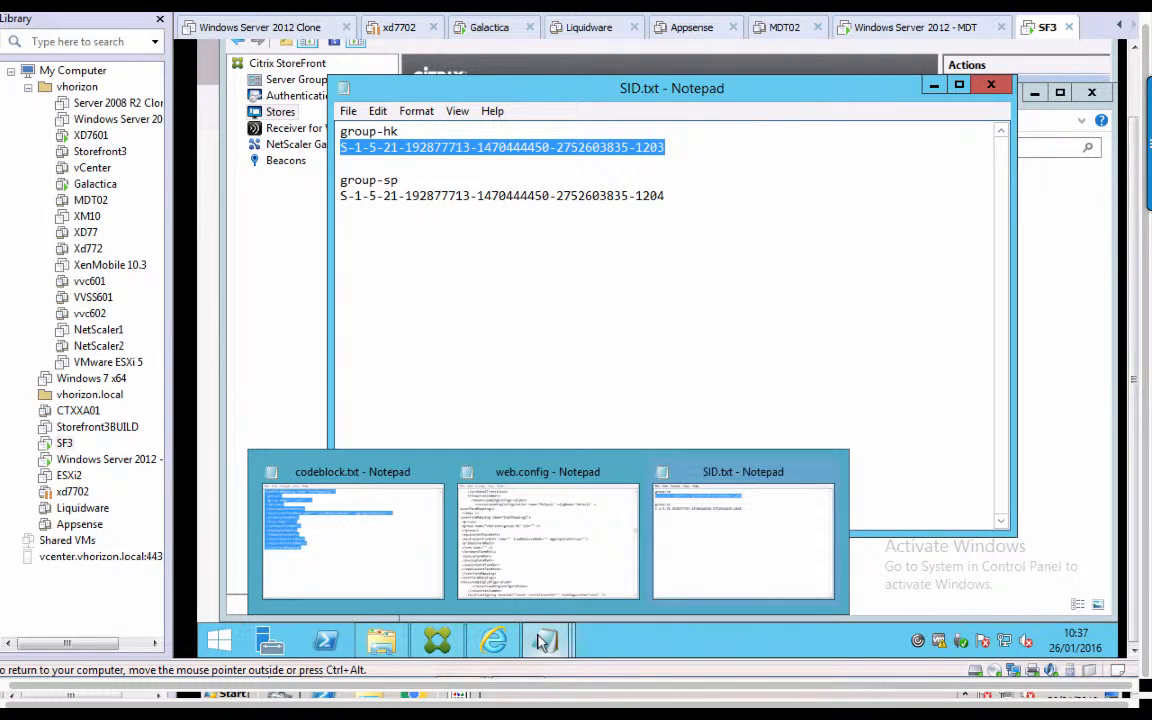
left_click(490, 490)
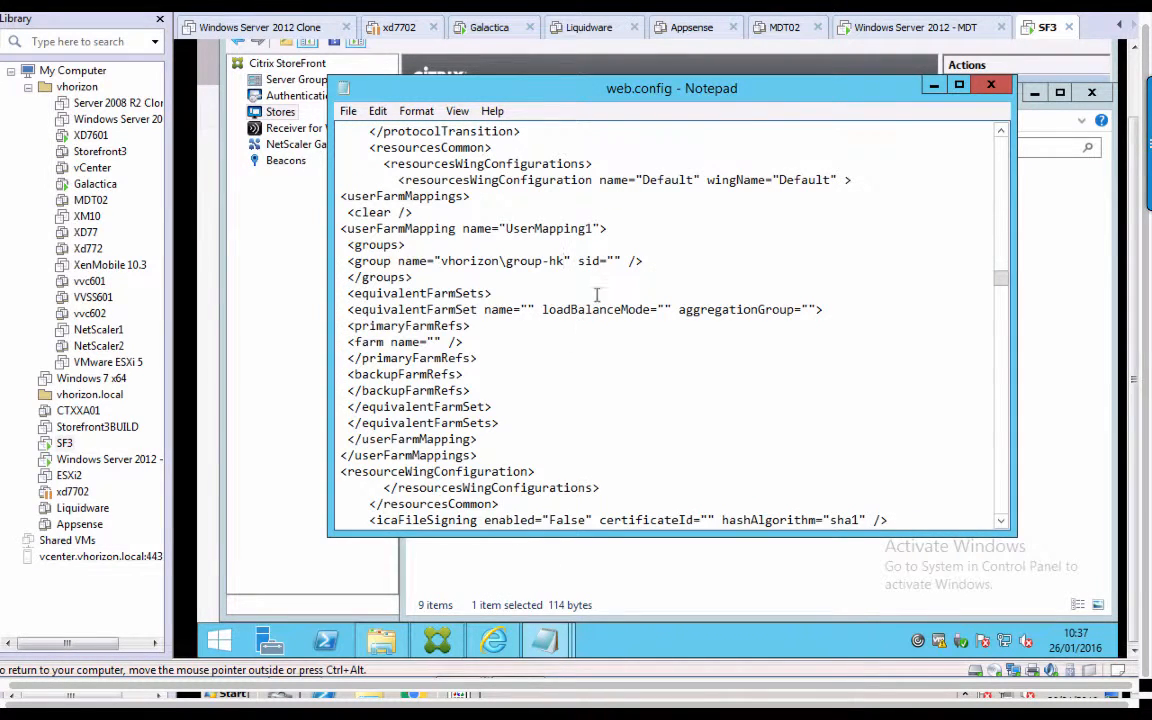
left_click(616, 261)
key("ctrl+v")
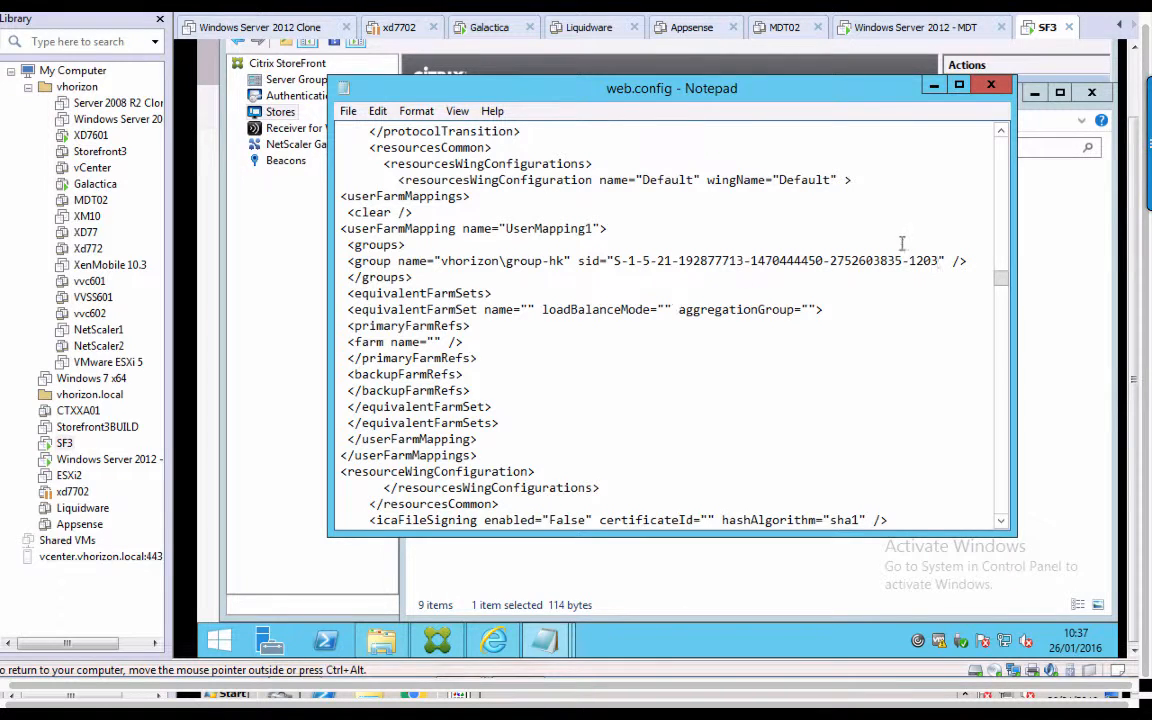
Review the completed group line and closing groups tag, then go to the empty farm set name.
left_click_drag(972, 261, 329, 265)
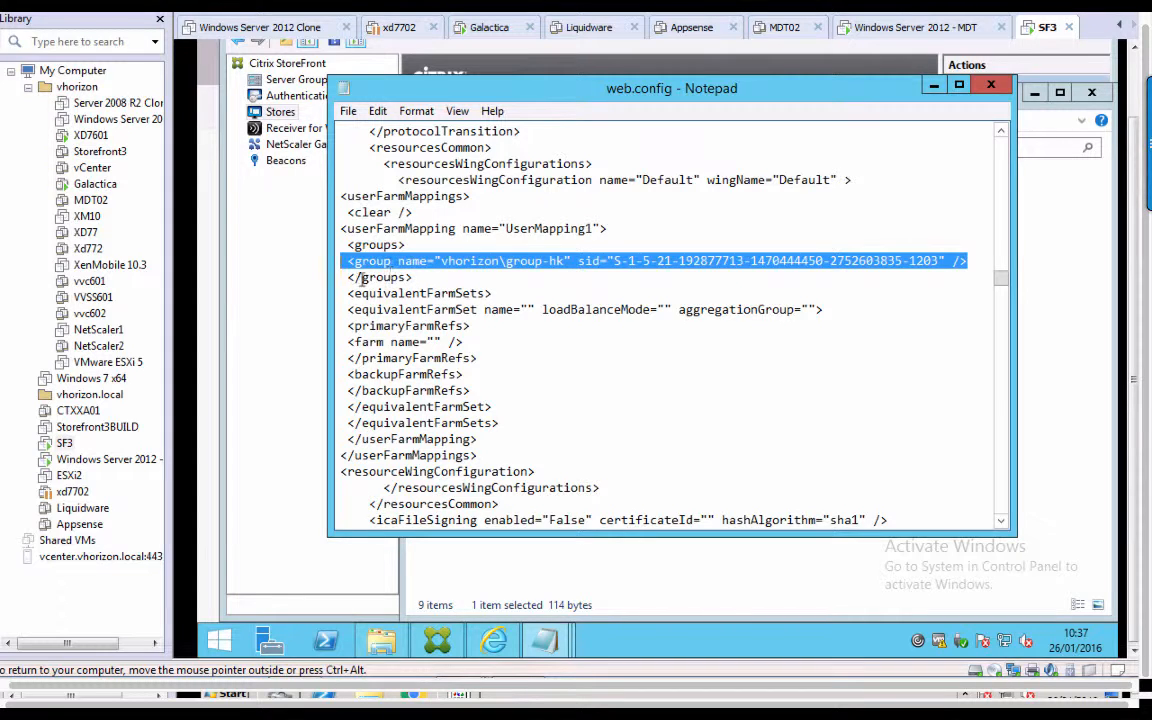
left_click_drag(418, 277, 346, 279)
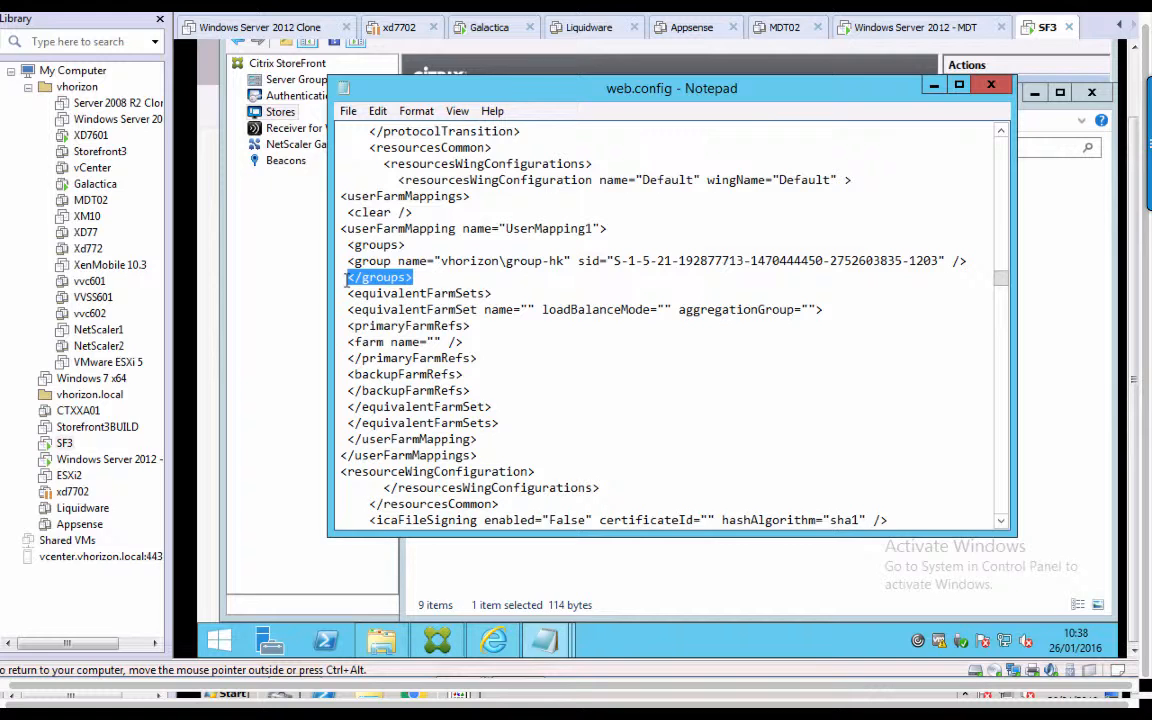
left_click(477, 278)
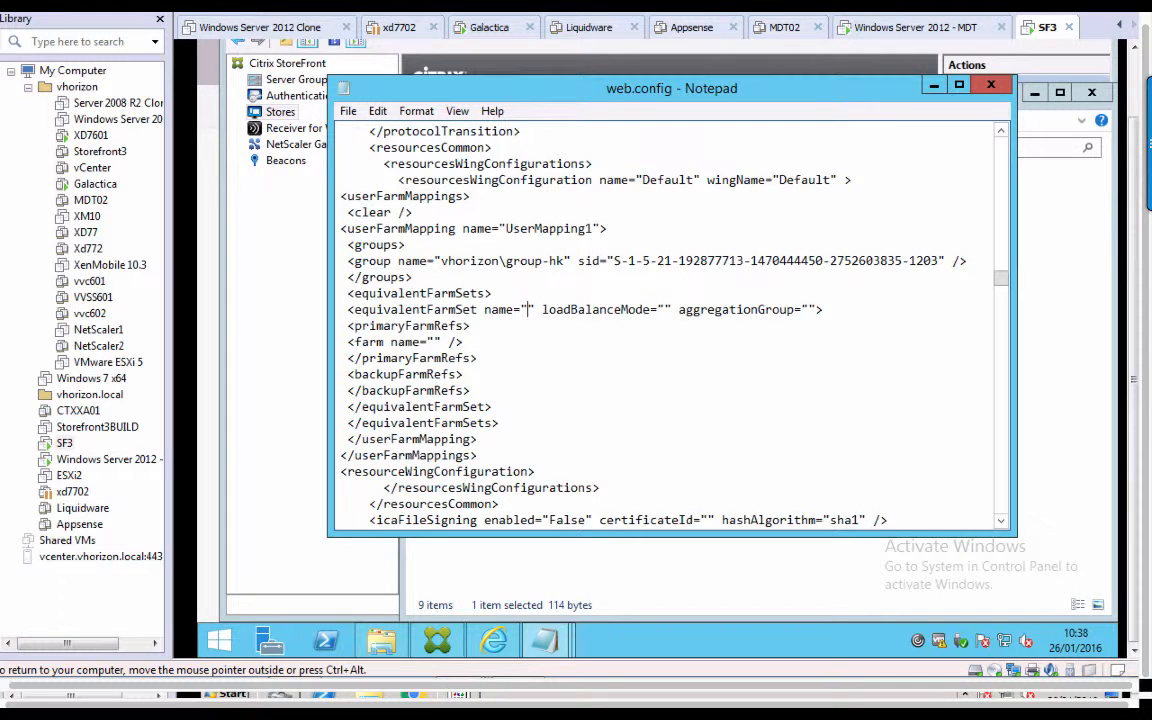
Fill the equivalentFarmSet with name Location1, loadBalanceMode LoadBalanced and aggregationGroup Agg1.
type("Location1")
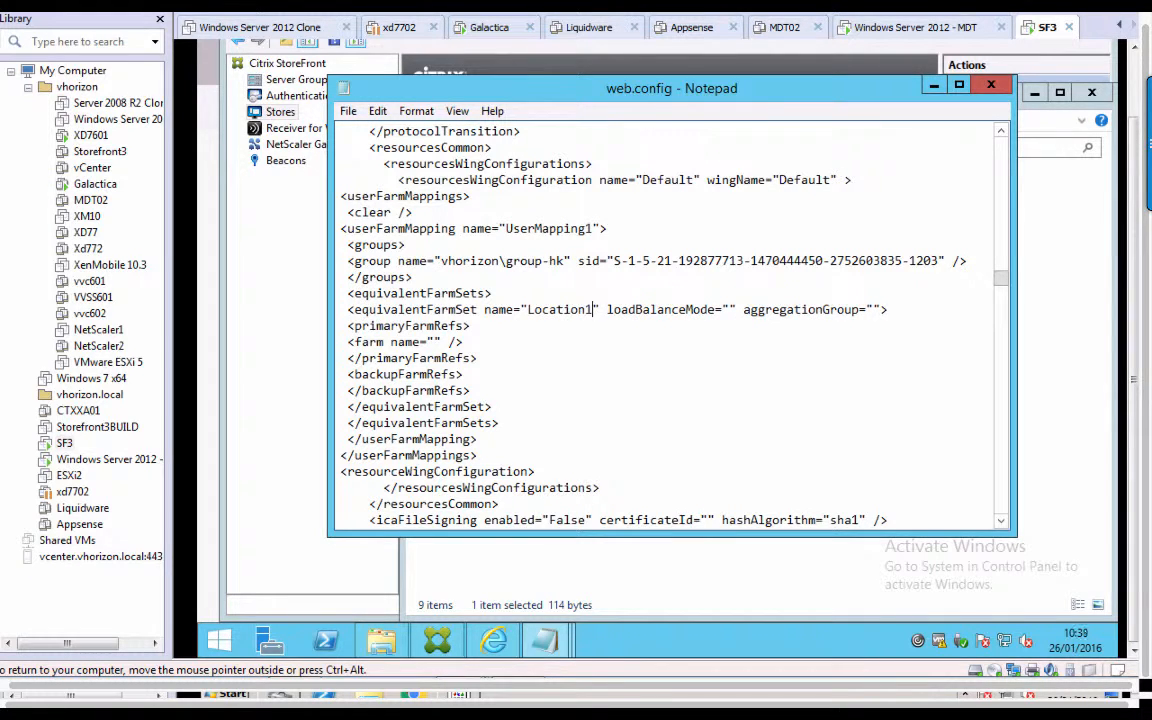
key("Right")
key("Right")
key("Right")
key("Right")
key("Right")
key("Right")
key("Right")
key("Right")
key("Right")
key("Right")
key("Right")
key("Right")
key("Right")
key("Right")
key("Right")
key("Right")
key("Right")
key("Right")
key("Right")
type("Lo")
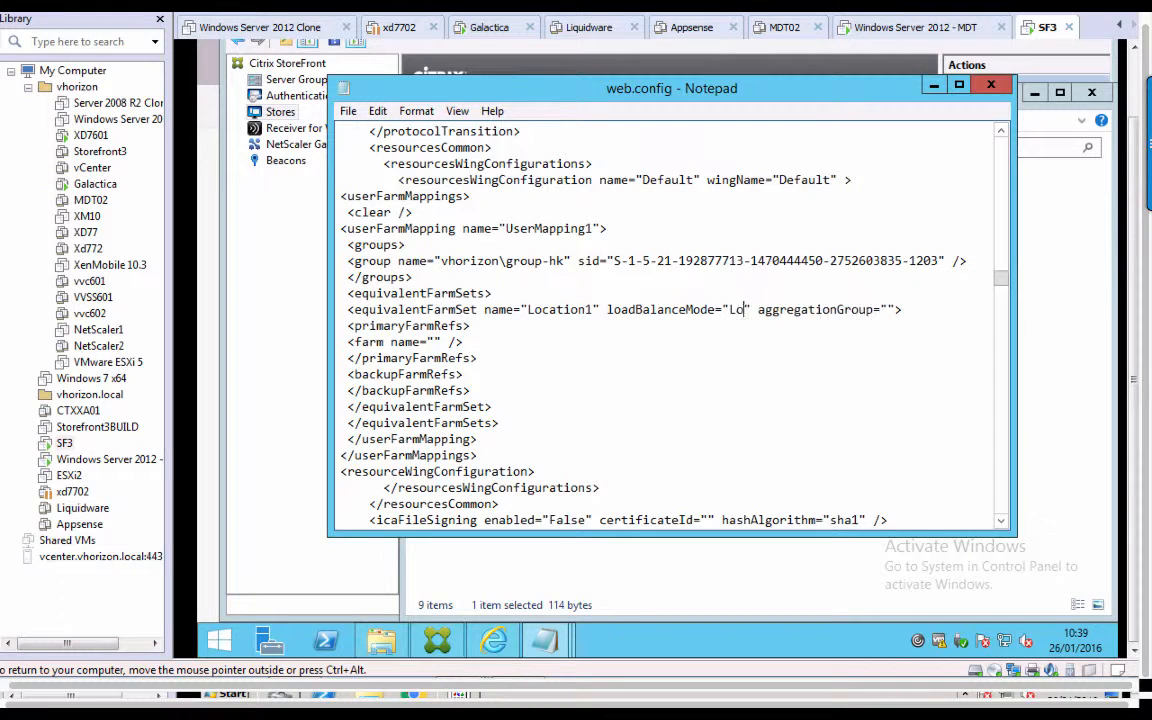
type("ad")
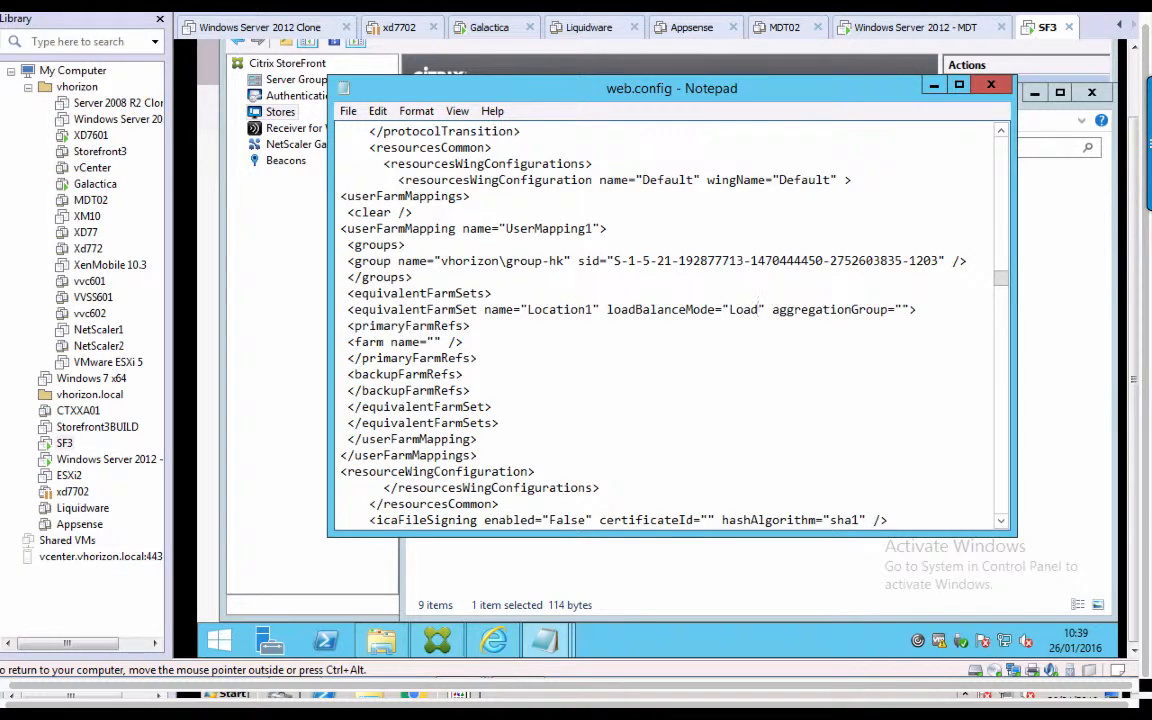
type("Balanced")
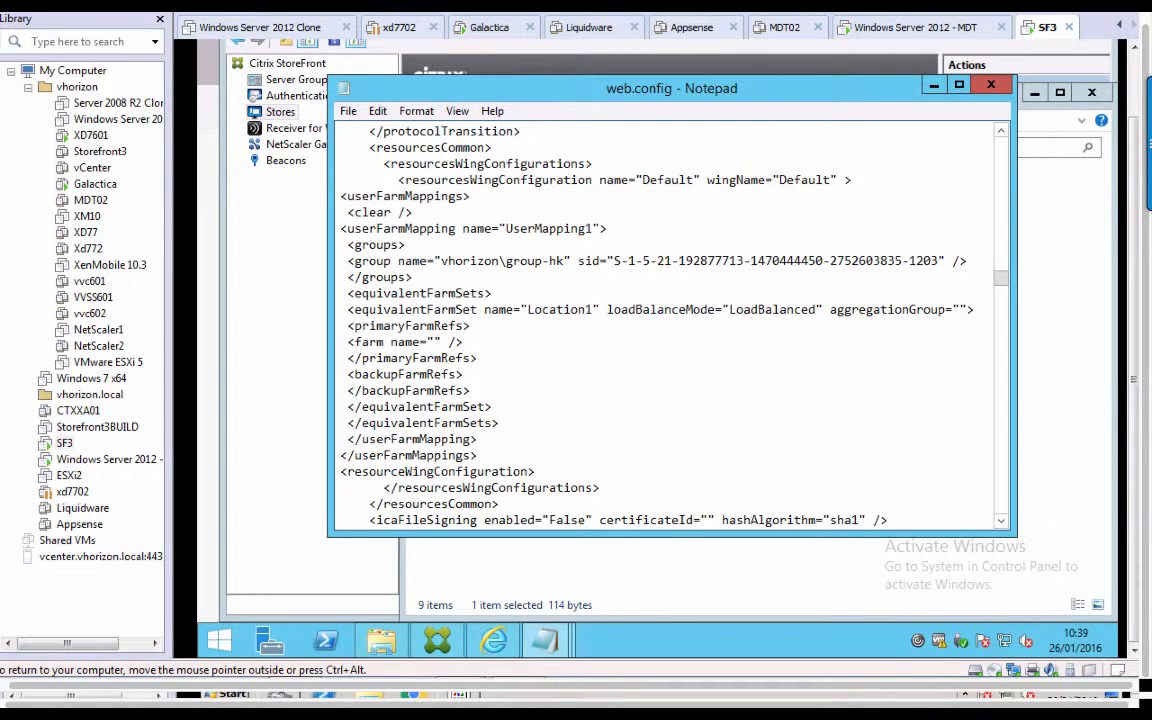
left_click(958, 310)
type("Agg1")
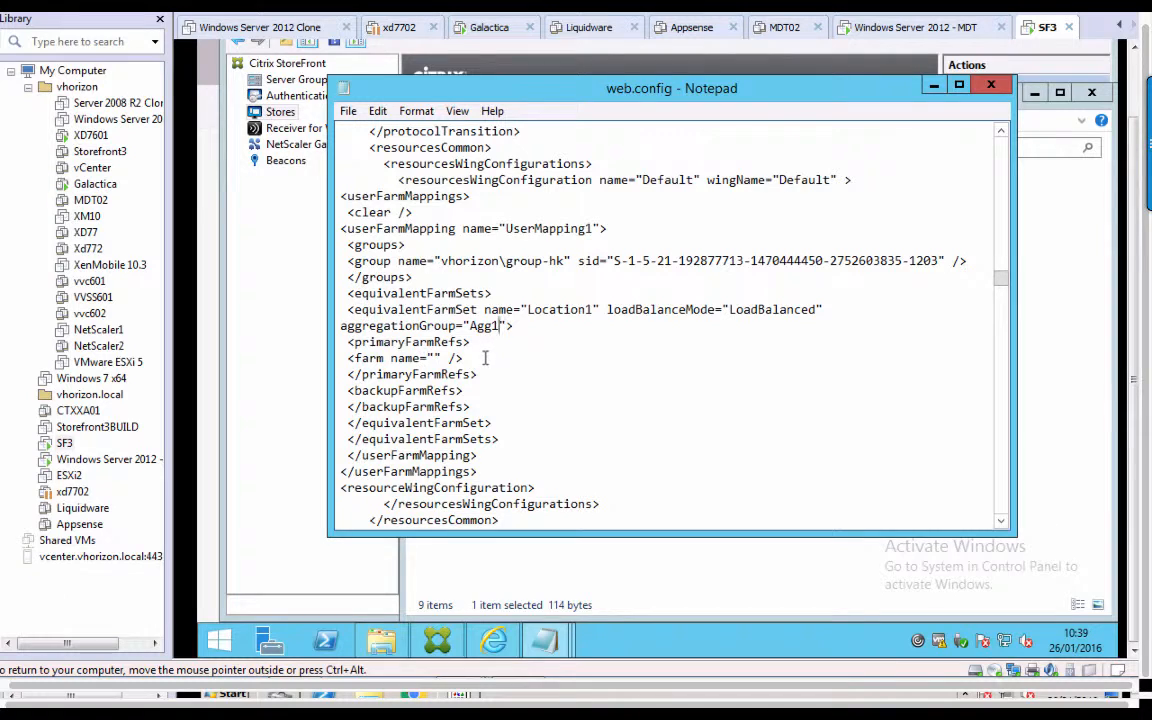
left_click_drag(485, 357, 341, 357)
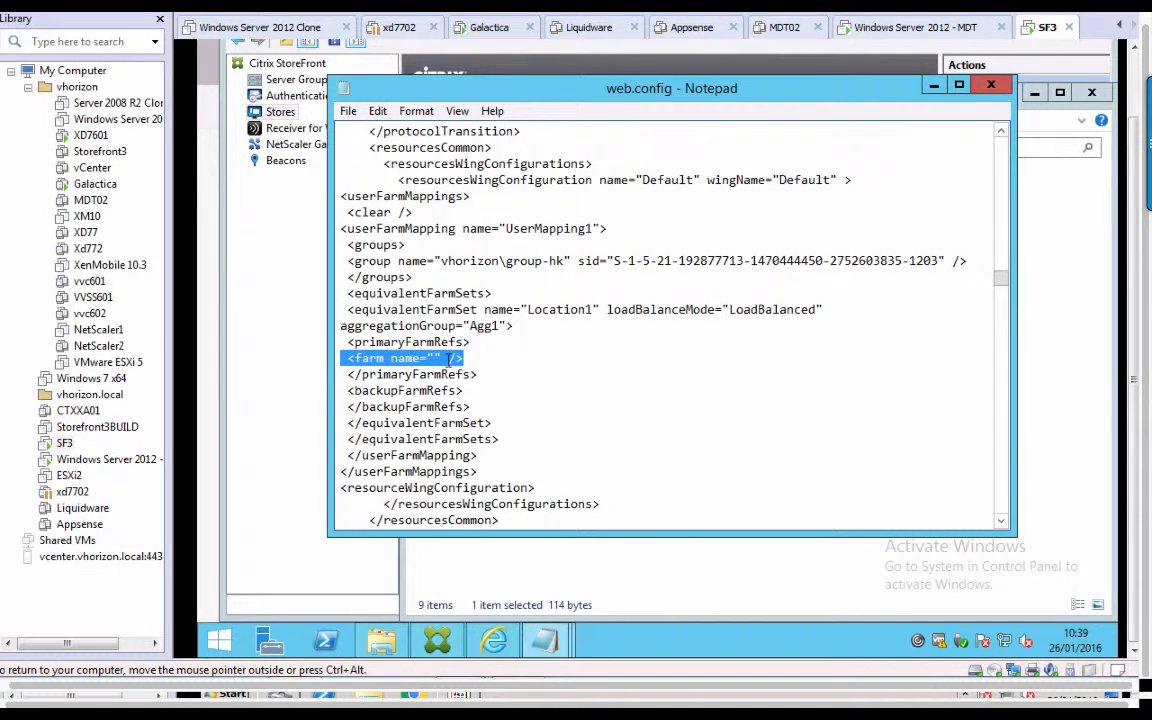
Enter XenDesktop1 as the empty farm name, correcting a typo, and select that farm line.
left_click(434, 357)
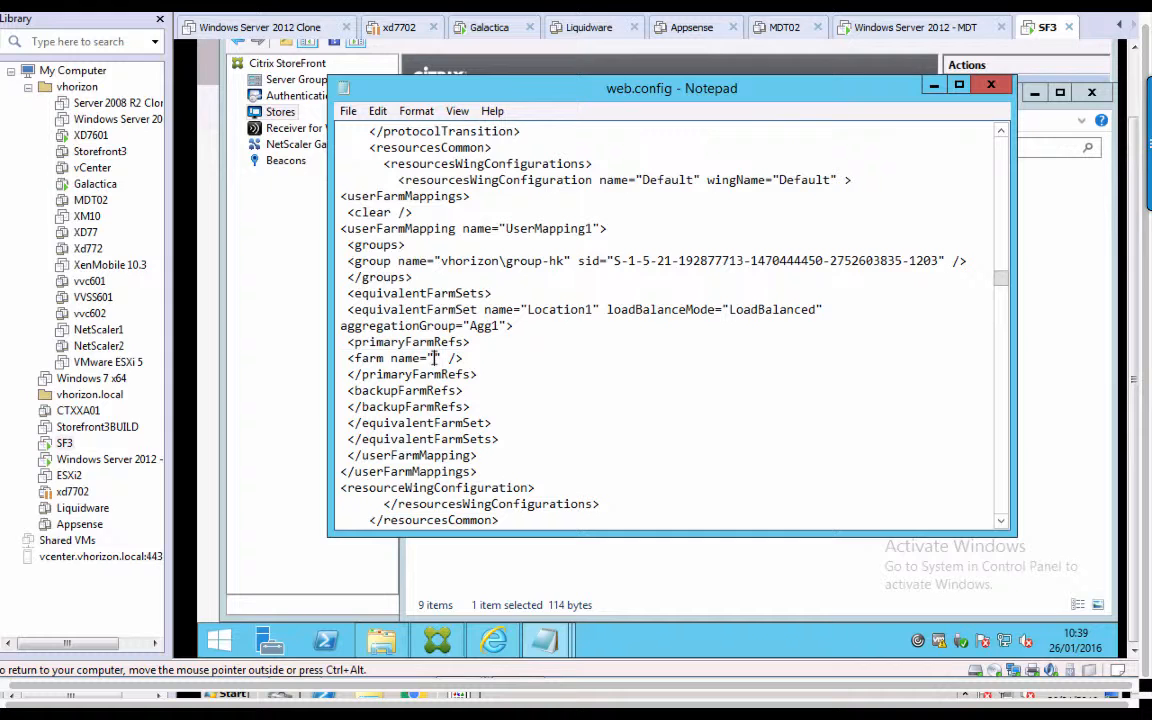
type("XenDesklto")
key("BackSpace")
key("BackSpace")
key("BackSpace")
type("top")
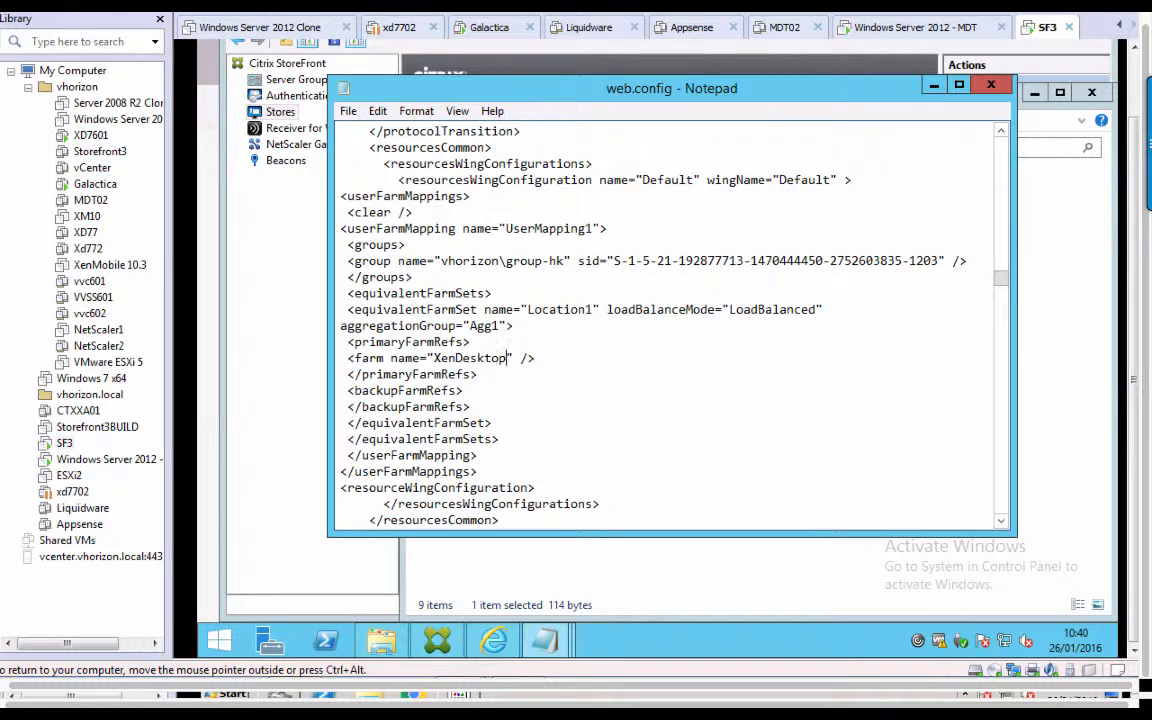
type("1")
left_click_drag(549, 361, 340, 358)
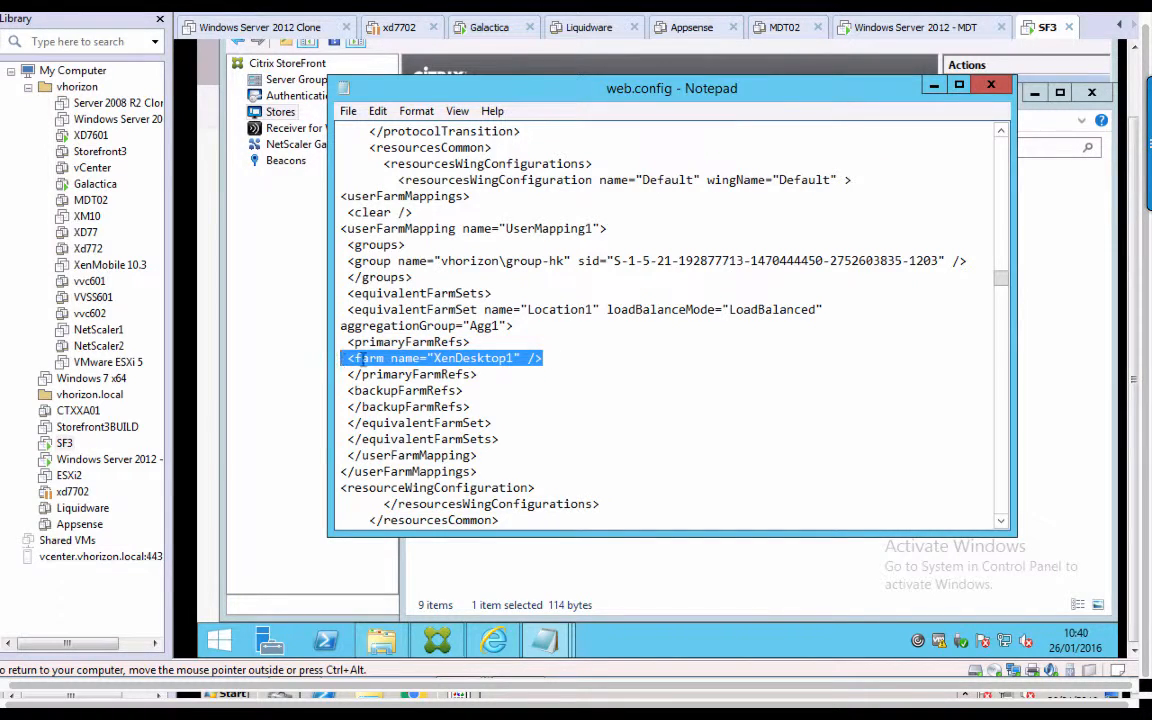
Duplicate the farm line below itself and rename the copy to XenDesktop2.
right_click(368, 361)
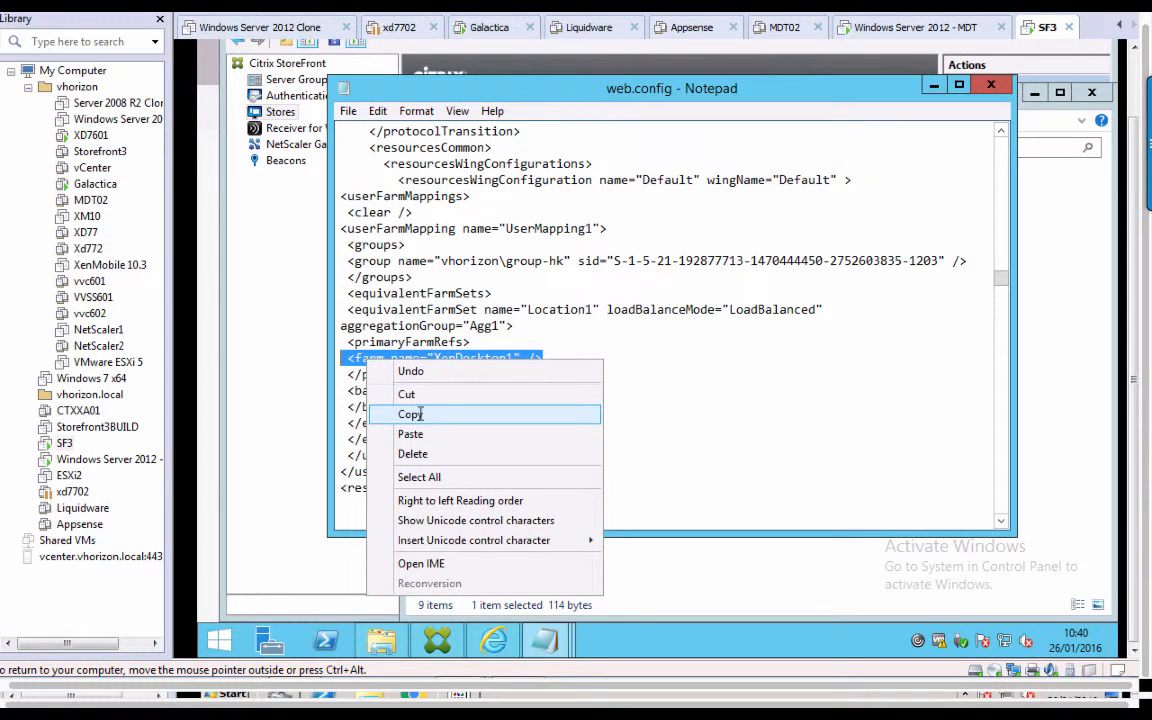
left_click(410, 414)
left_click(561, 361)
key("Return")
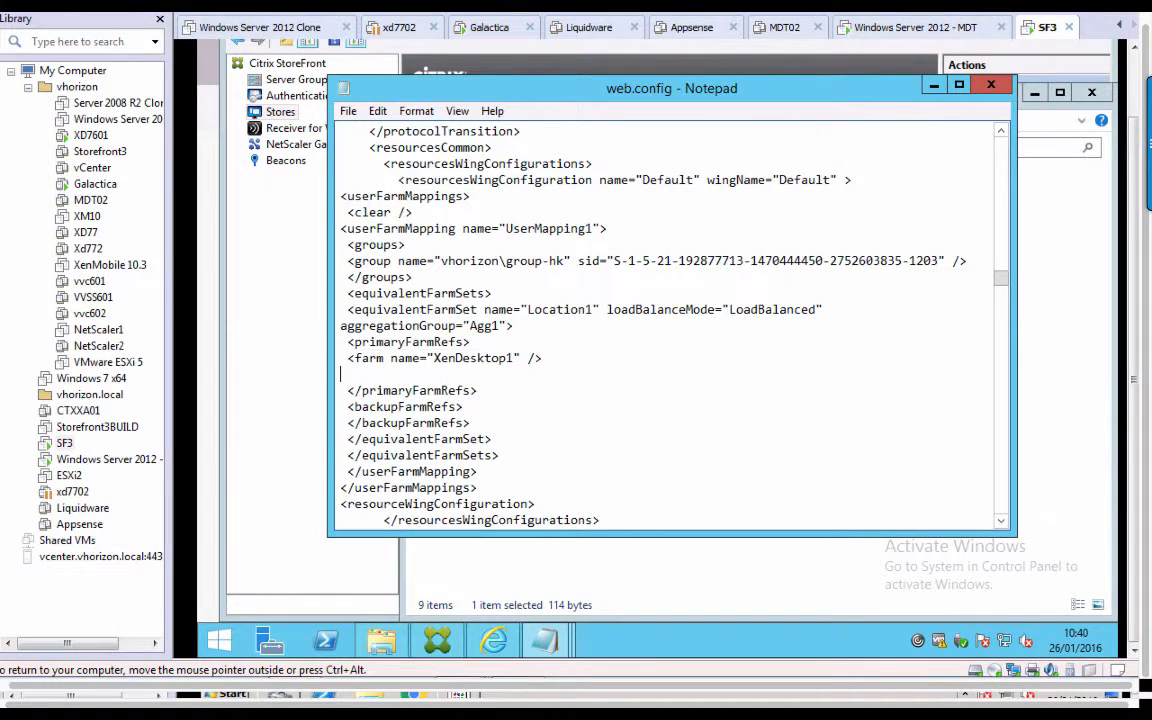
key("ctrl+v")
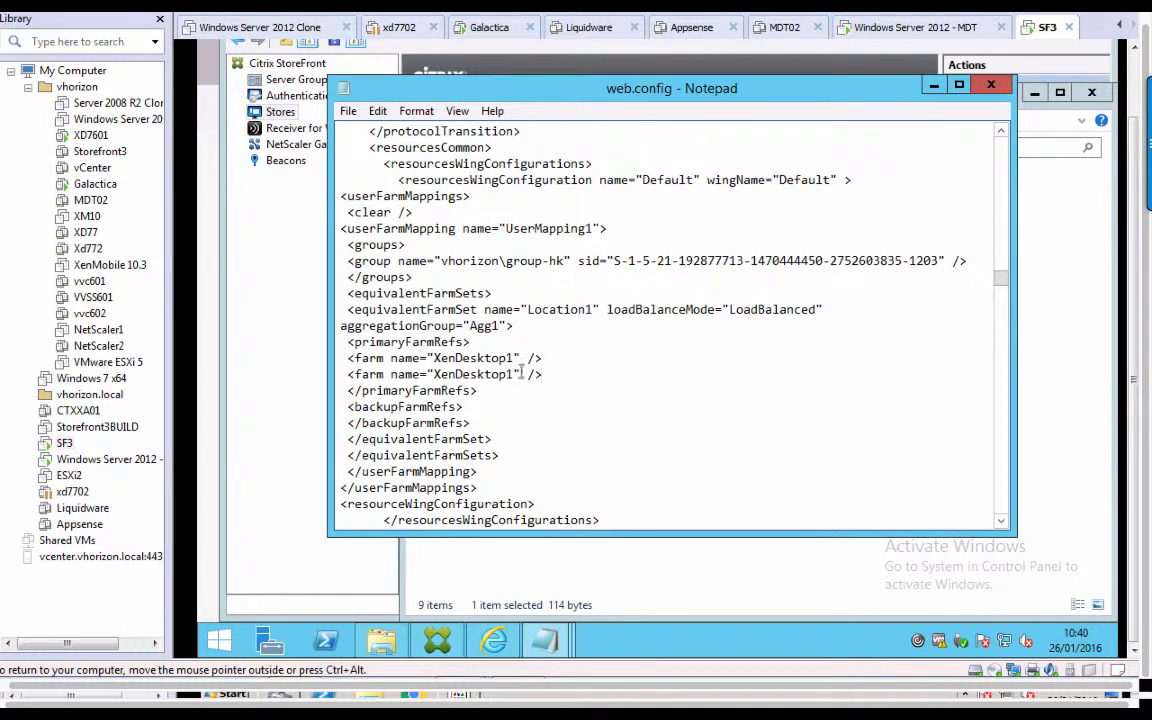
key("Left")
key("Left")
key("Left")
key("Left")
key("BackSpace")
type("2")
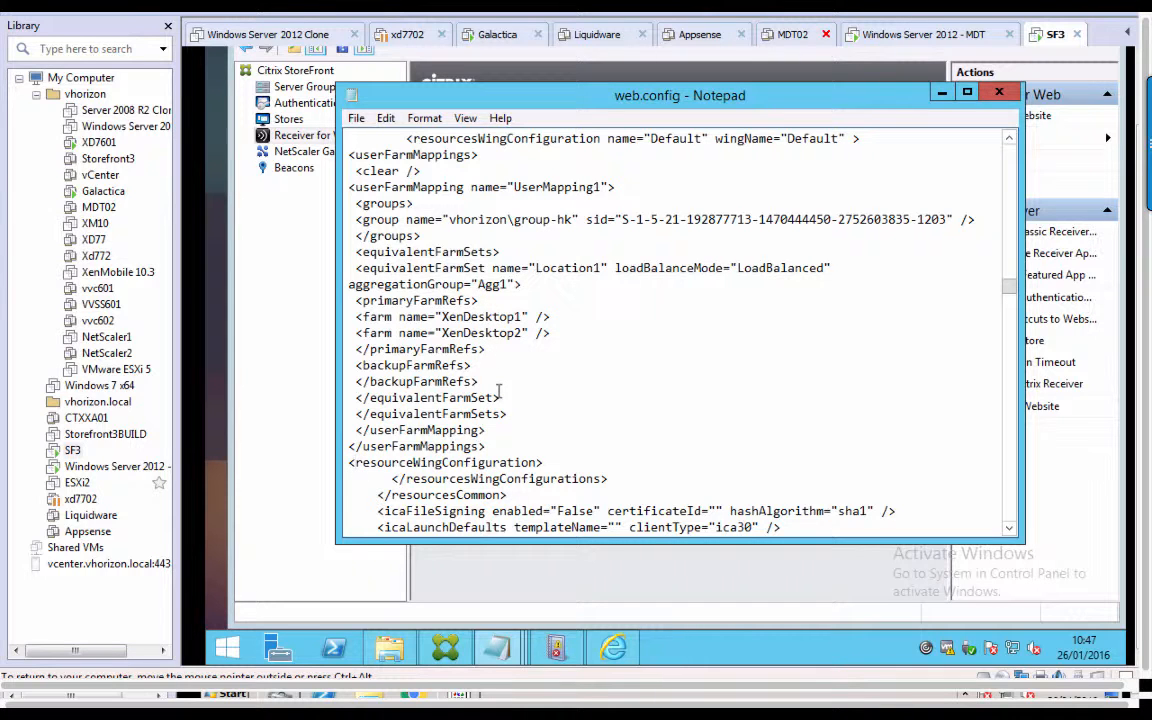
Fix the closing tag to </resourcesWingConfiguration> and save web.config.
type("/re")
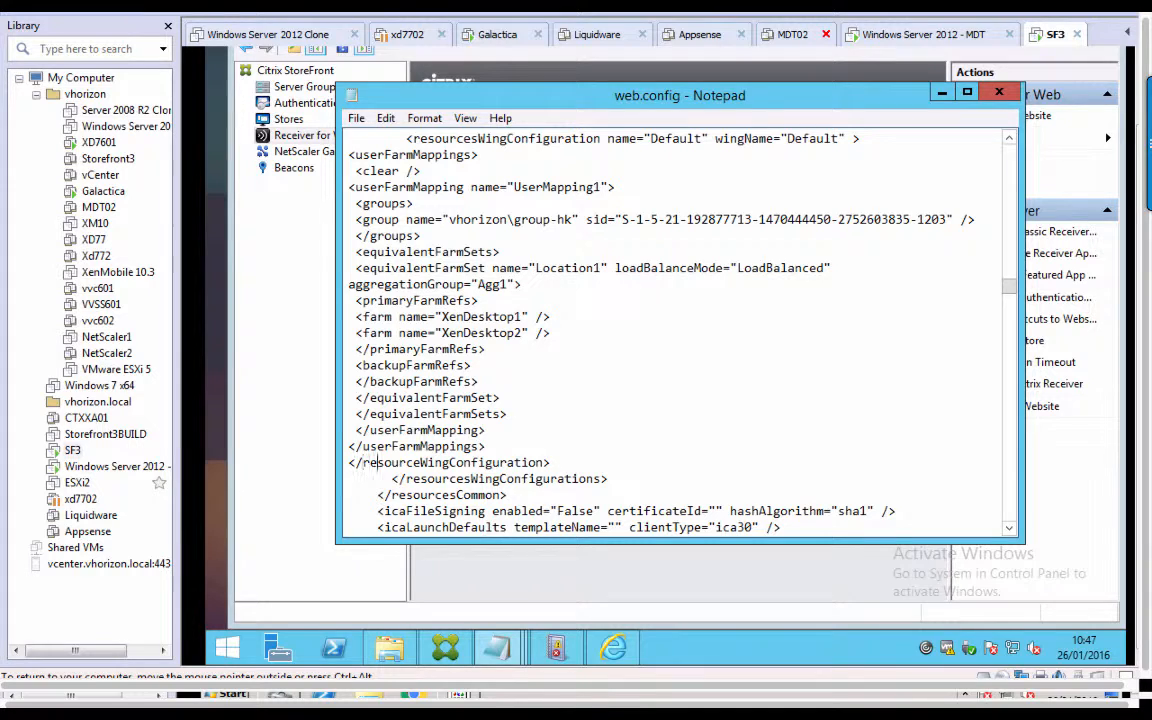
type("s")
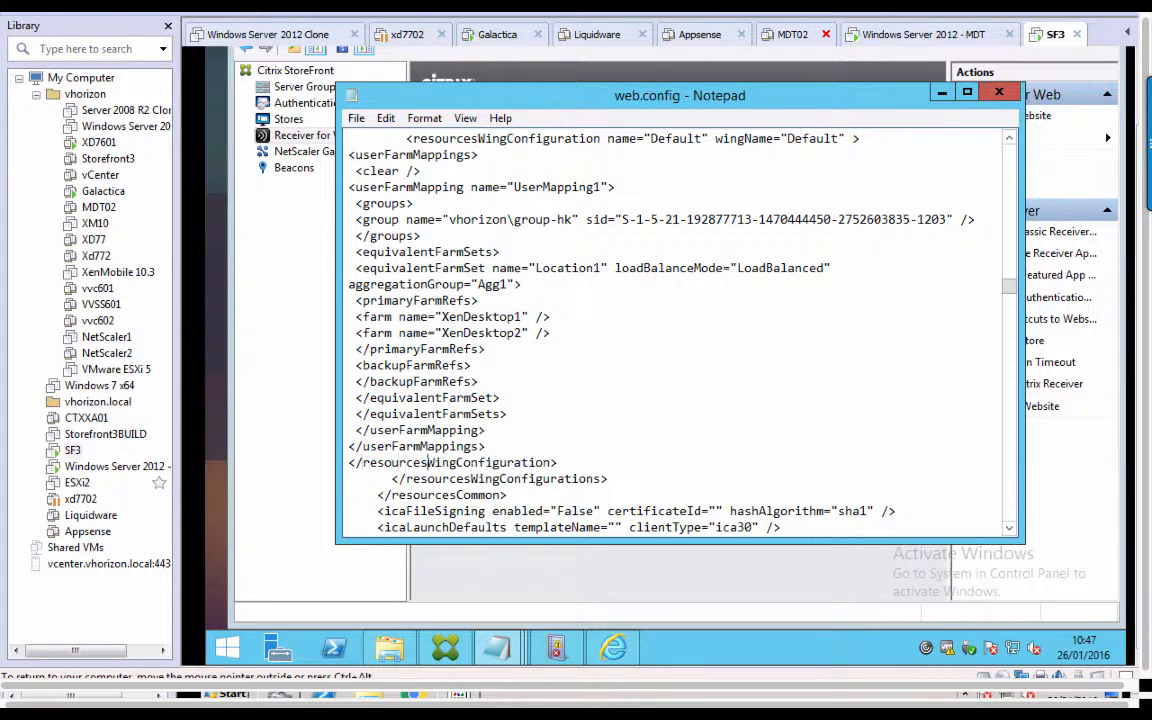
left_click(356, 118)
left_click(380, 180)
Reload the StoreFront logon page in Internet Explorer and sign in as the hk test user.
mouse_move(612, 650)
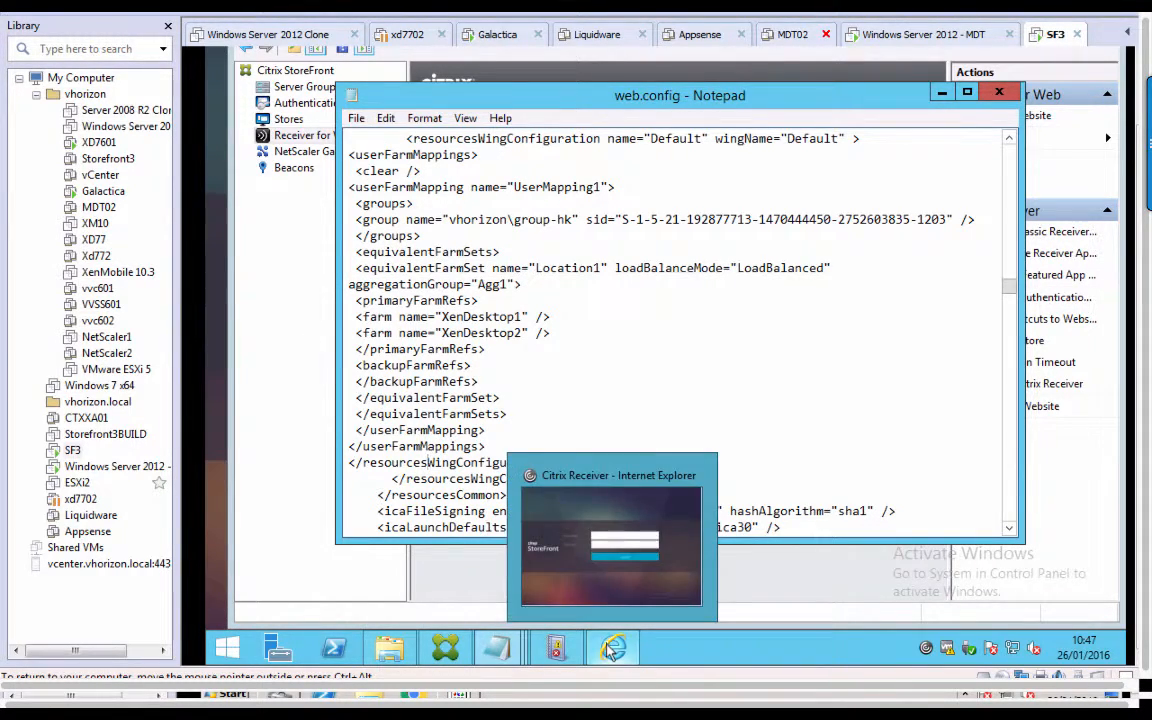
left_click(612, 650)
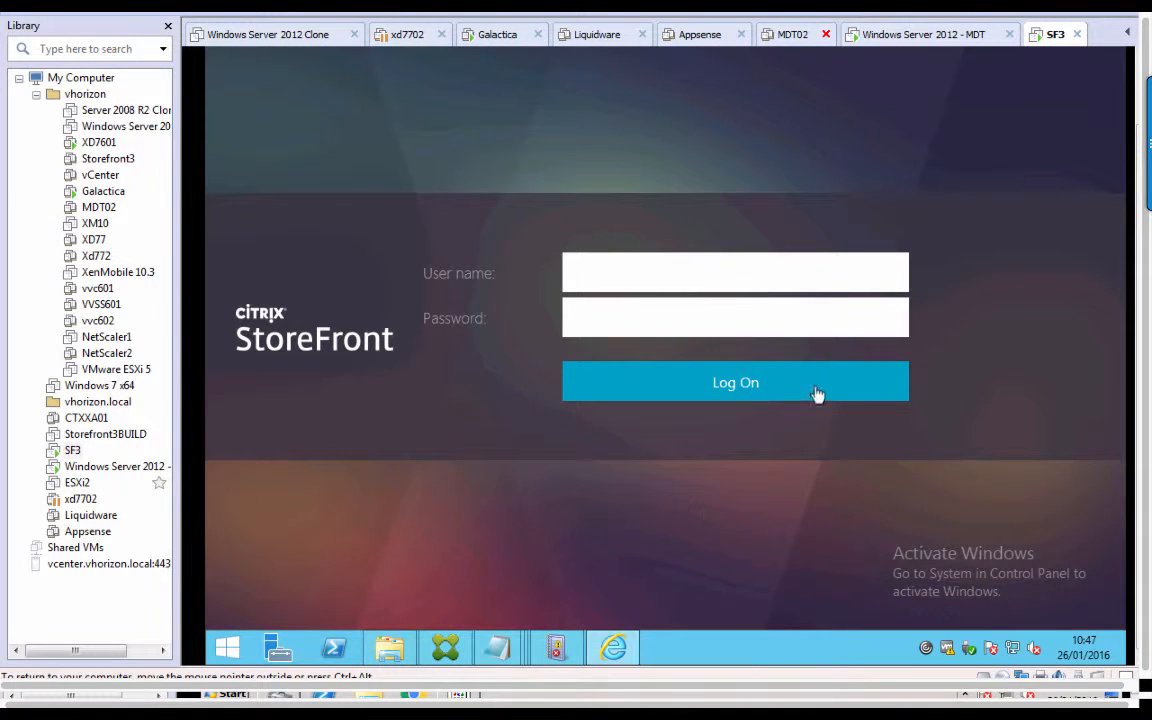
left_click_drag(1147, 443, 1127, 178)
left_click(576, 108)
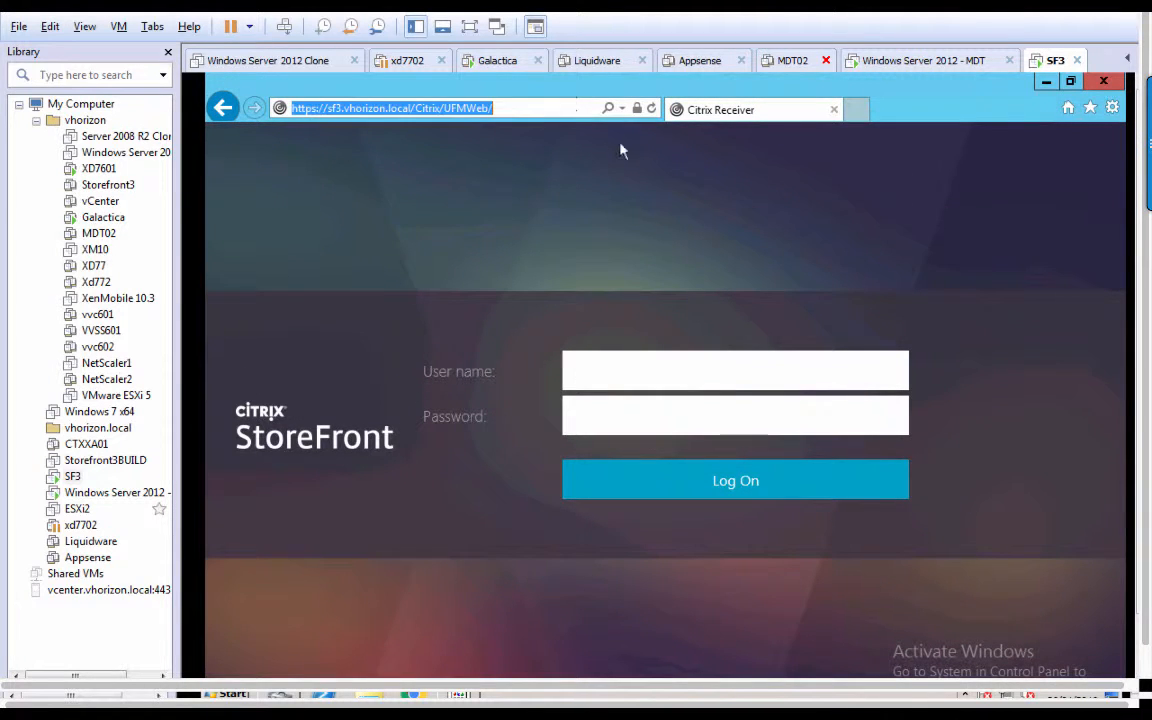
key("Return")
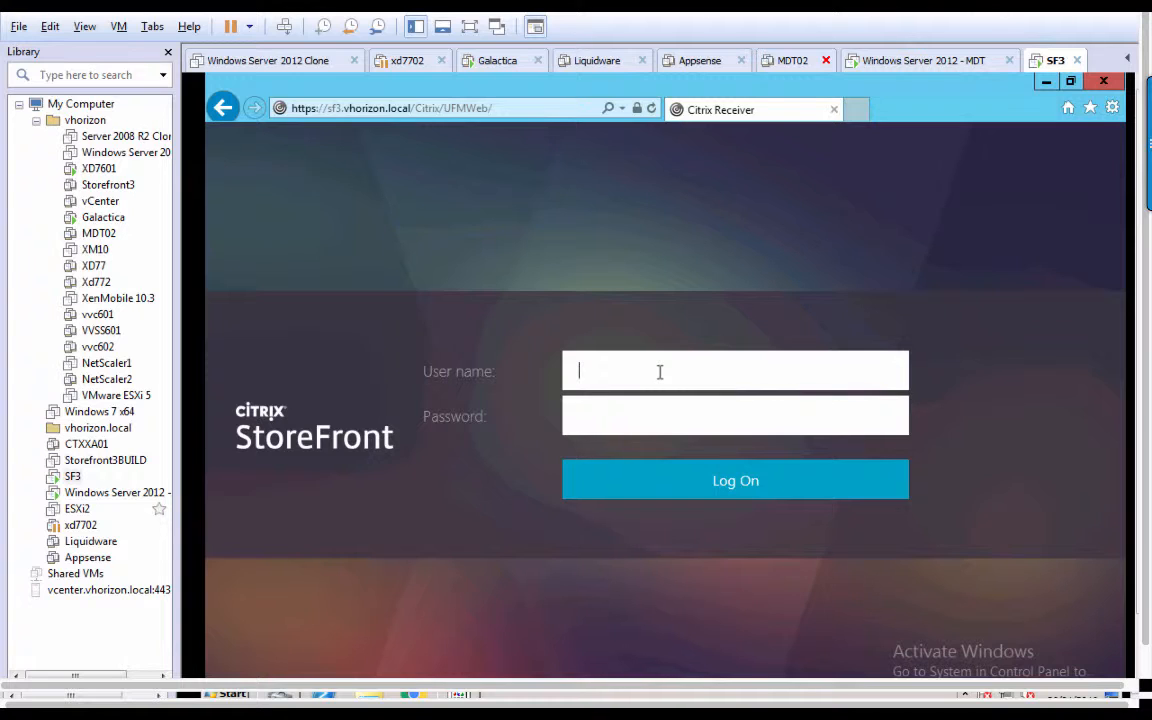
type("user-hk")
key("Tab")
type("********")
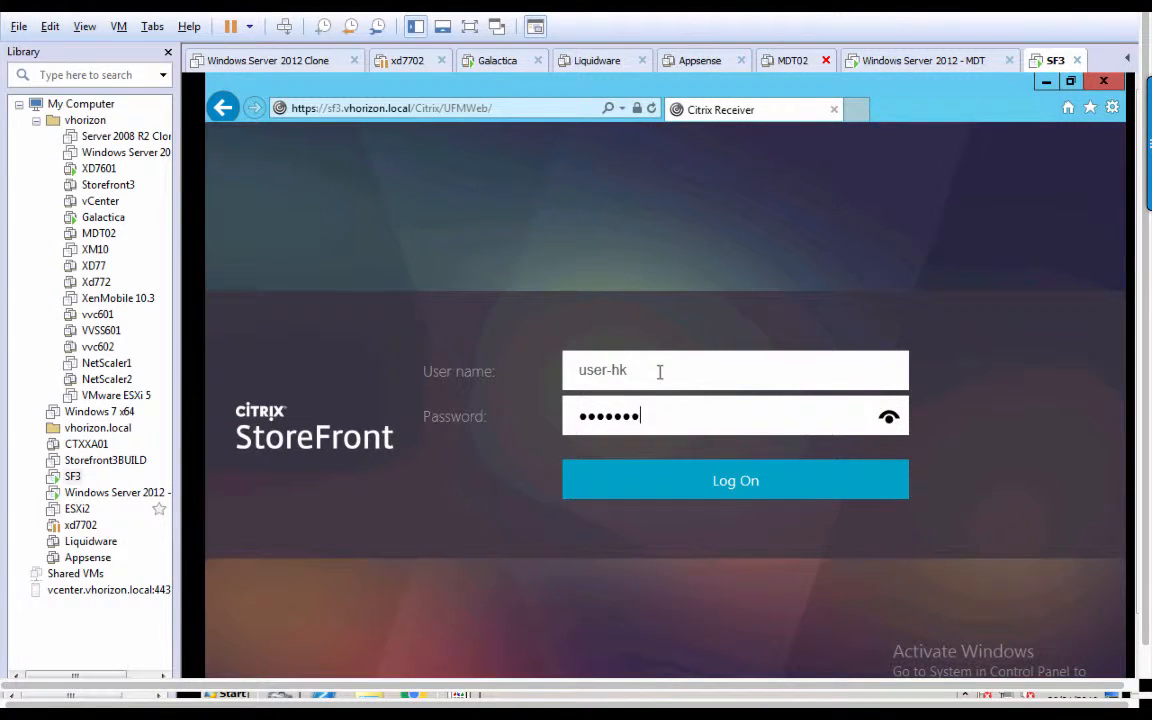
key("Return")
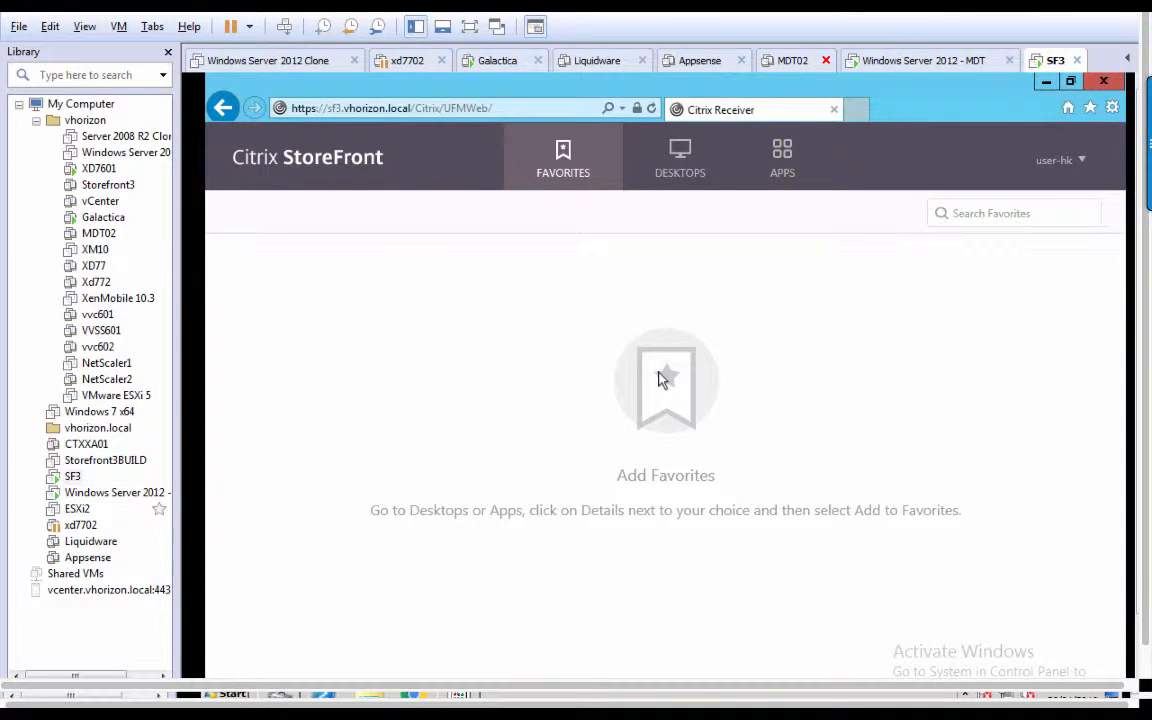
Check the Applications desktop and the Adobe Reader XI, Calculator and Notepad apps, then log off.
left_click(683, 164)
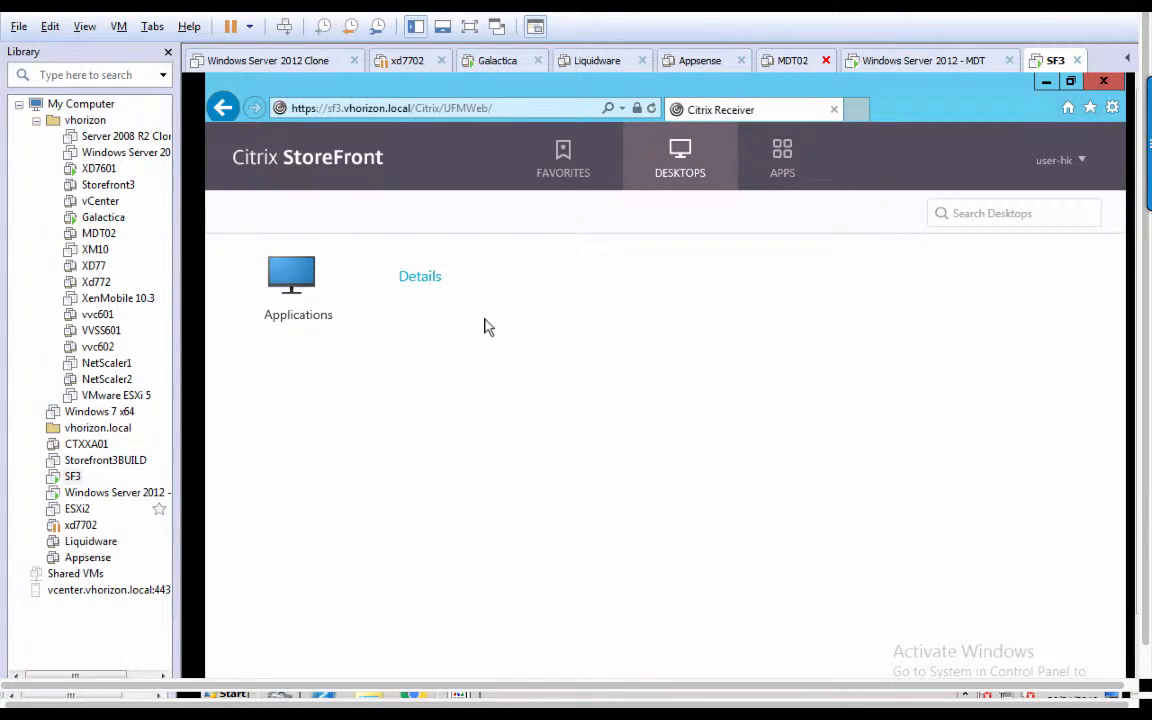
left_click(787, 160)
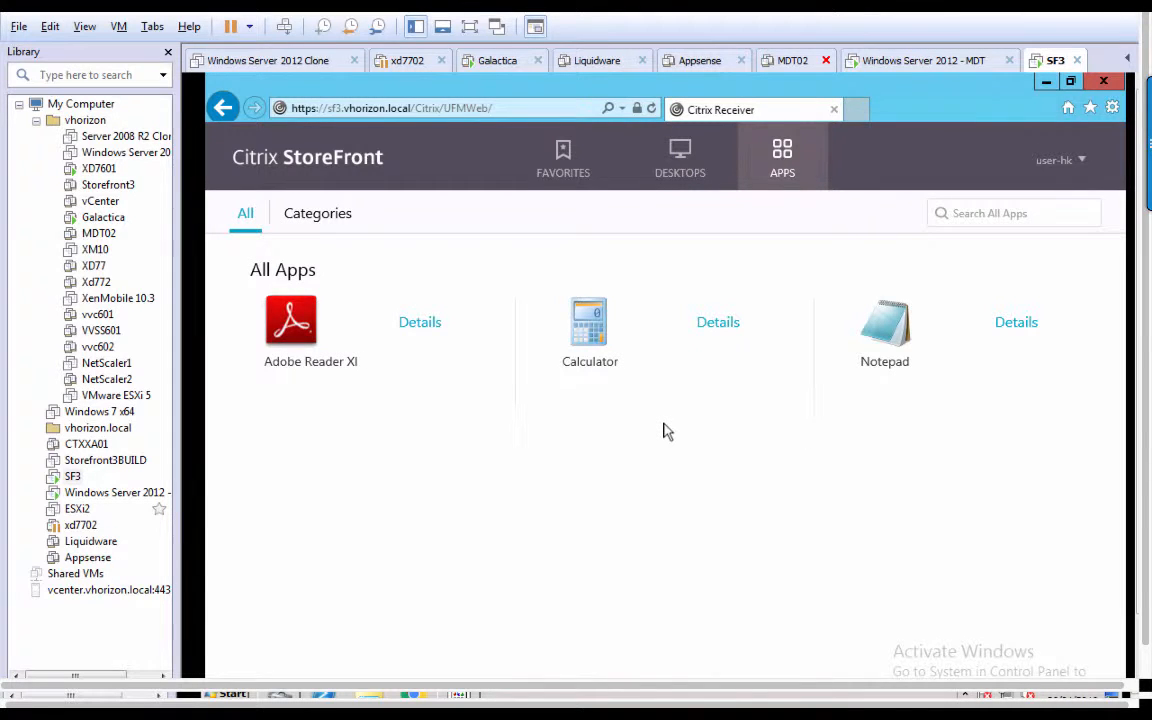
left_click(1076, 164)
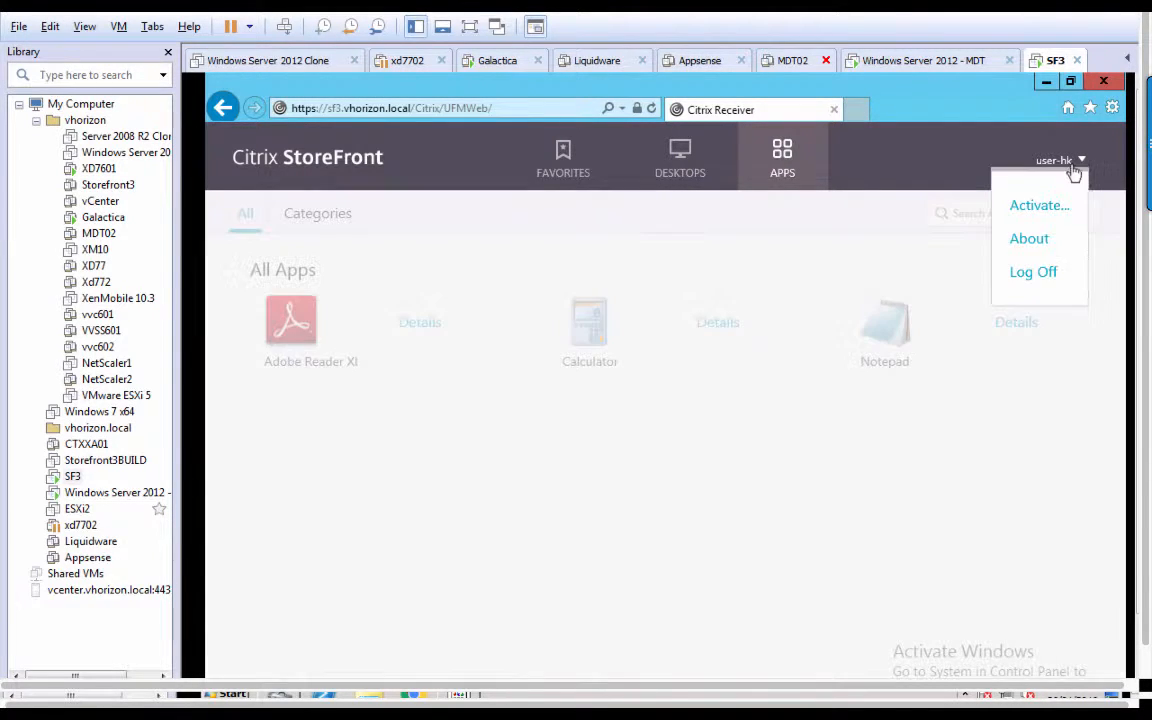
left_click(1046, 280)
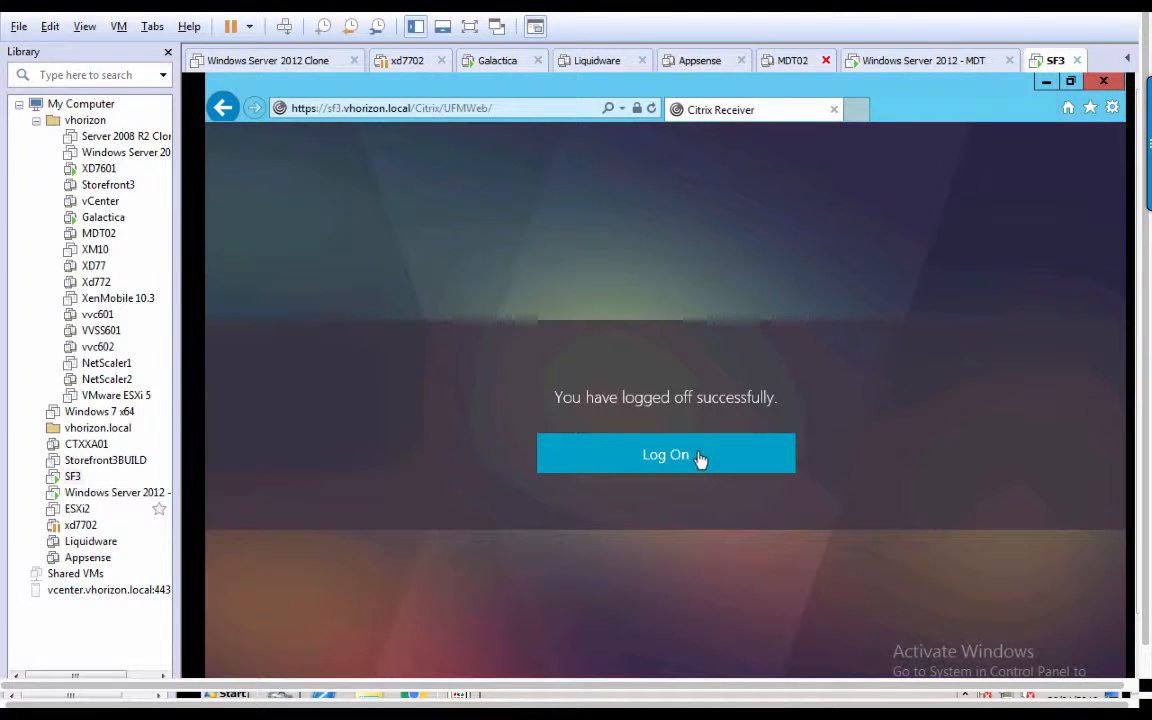
Sign in to StoreFront again with the hk test user's credentials.
left_click(699, 458)
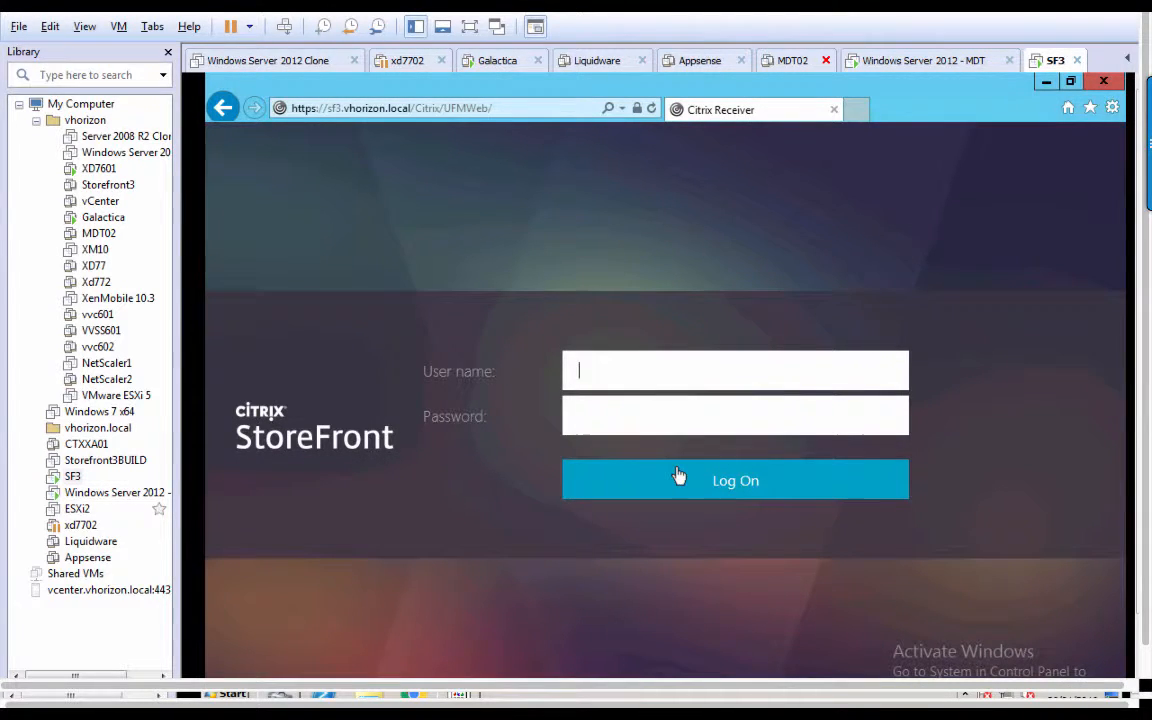
type("user-hk")
key("Tab")
type("***")
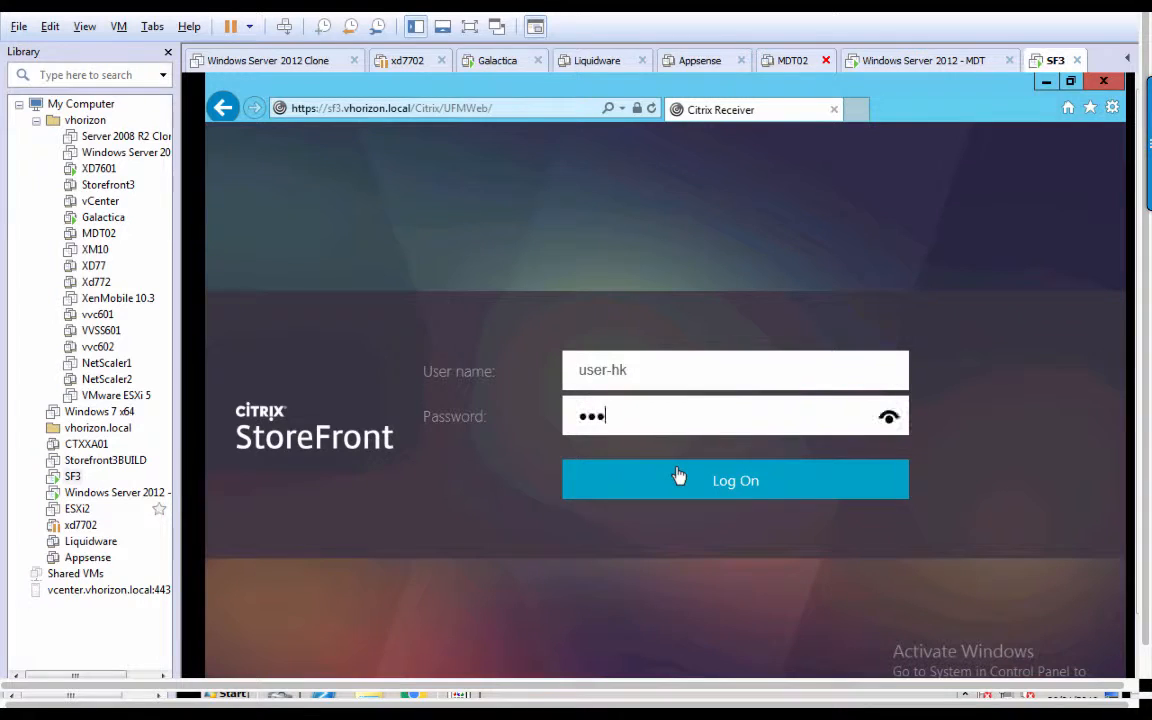
type("*****")
left_click(678, 476)
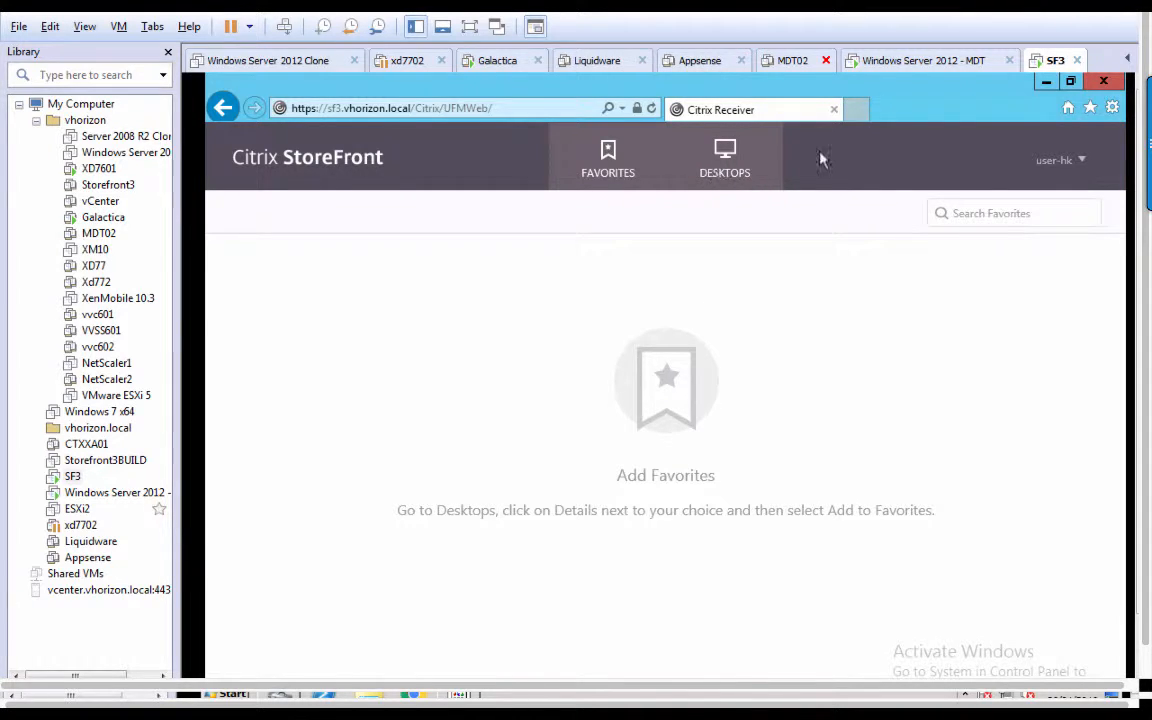
Confirm only the FrameHawk desktop is listed, then log the user off.
left_click(727, 165)
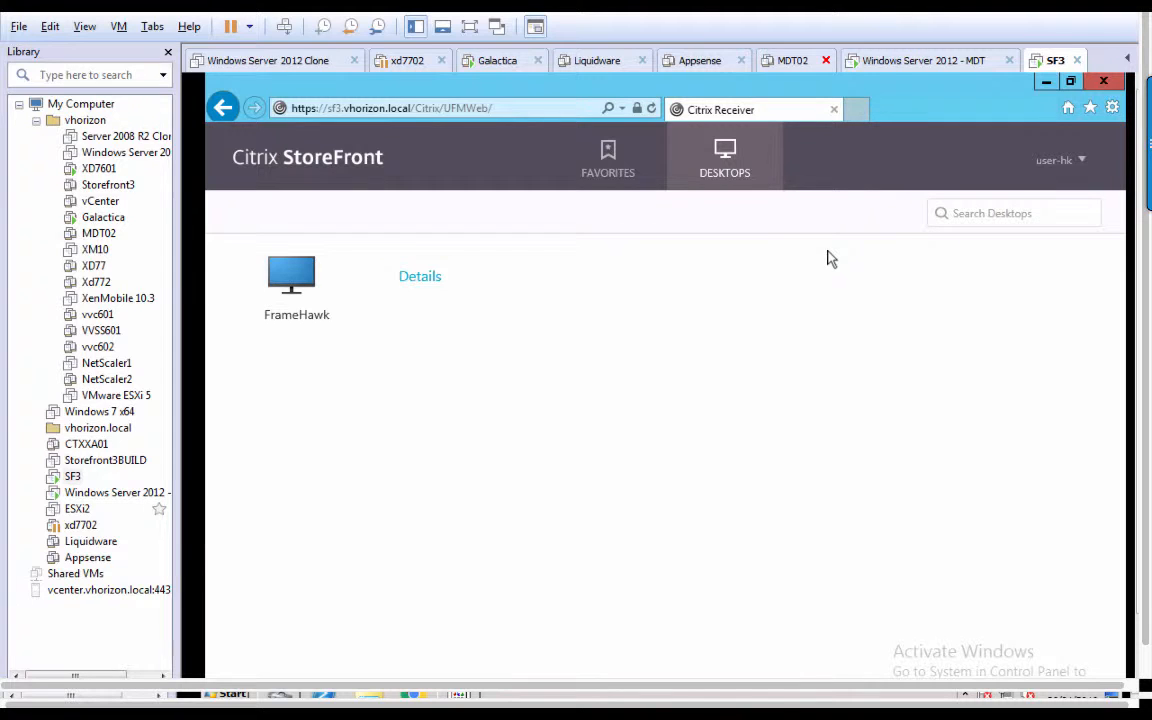
left_click(1048, 161)
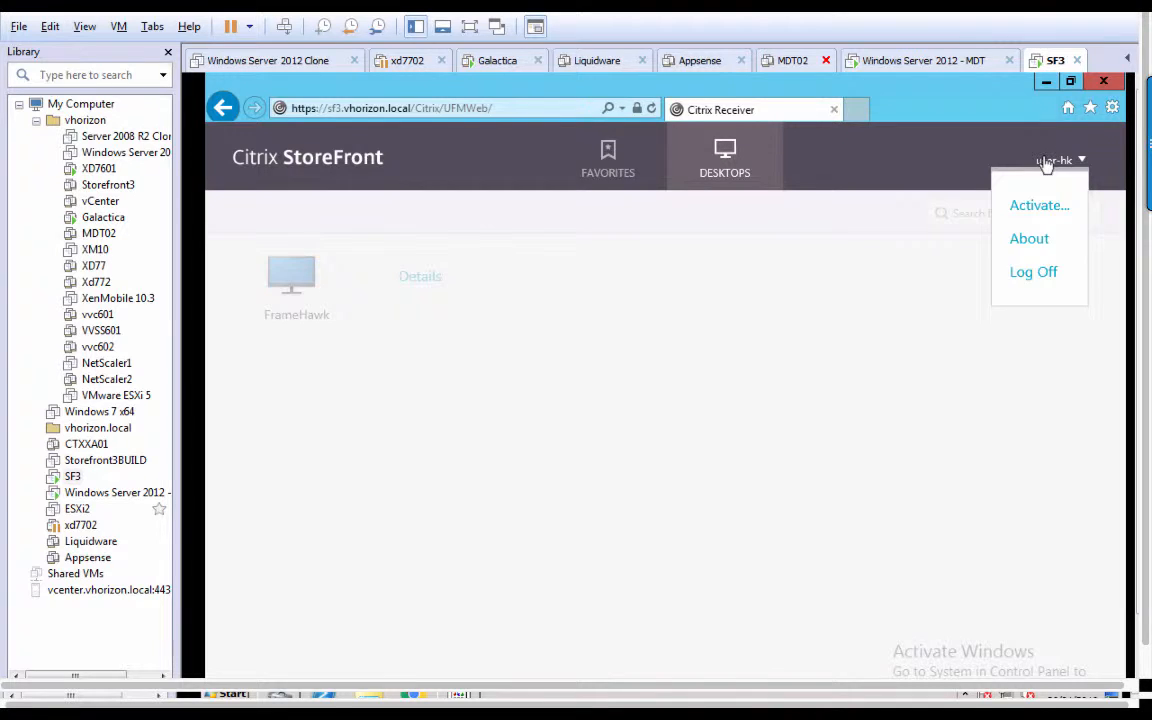
left_click(1035, 275)
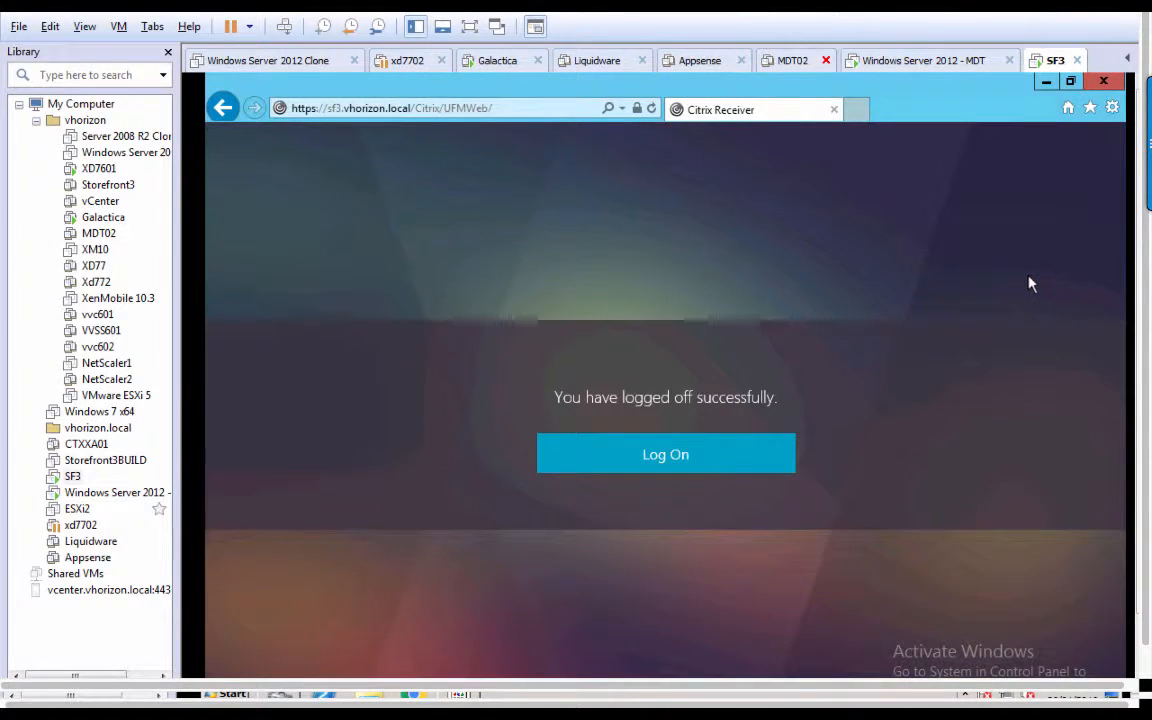
left_click_drag(1148, 436, 1147, 490)
Copy the userFarmMapping template block from codeblock.txt.
left_click(1130, 613)
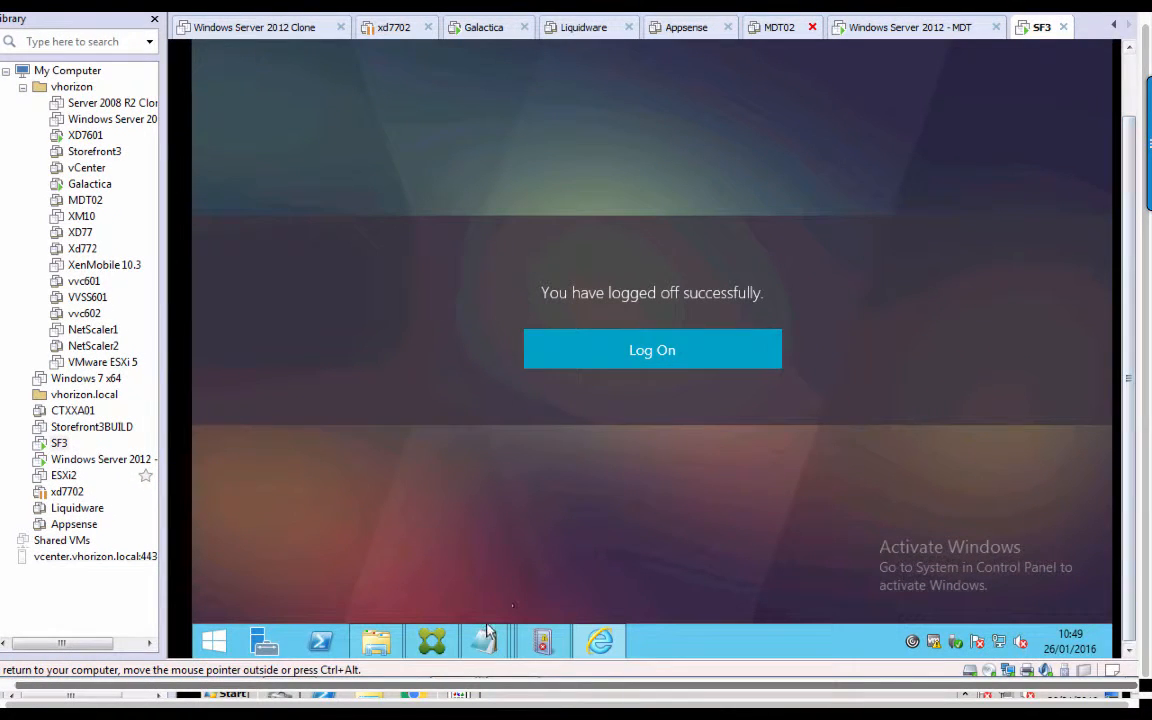
mouse_move(480, 626)
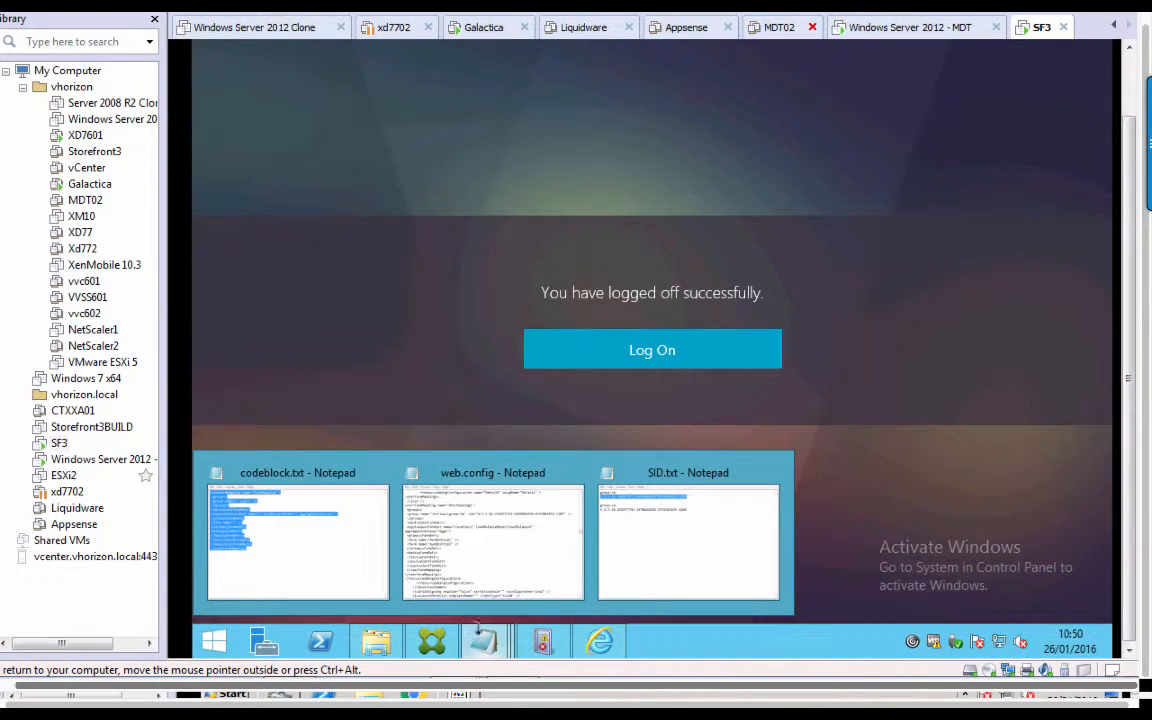
left_click(475, 553)
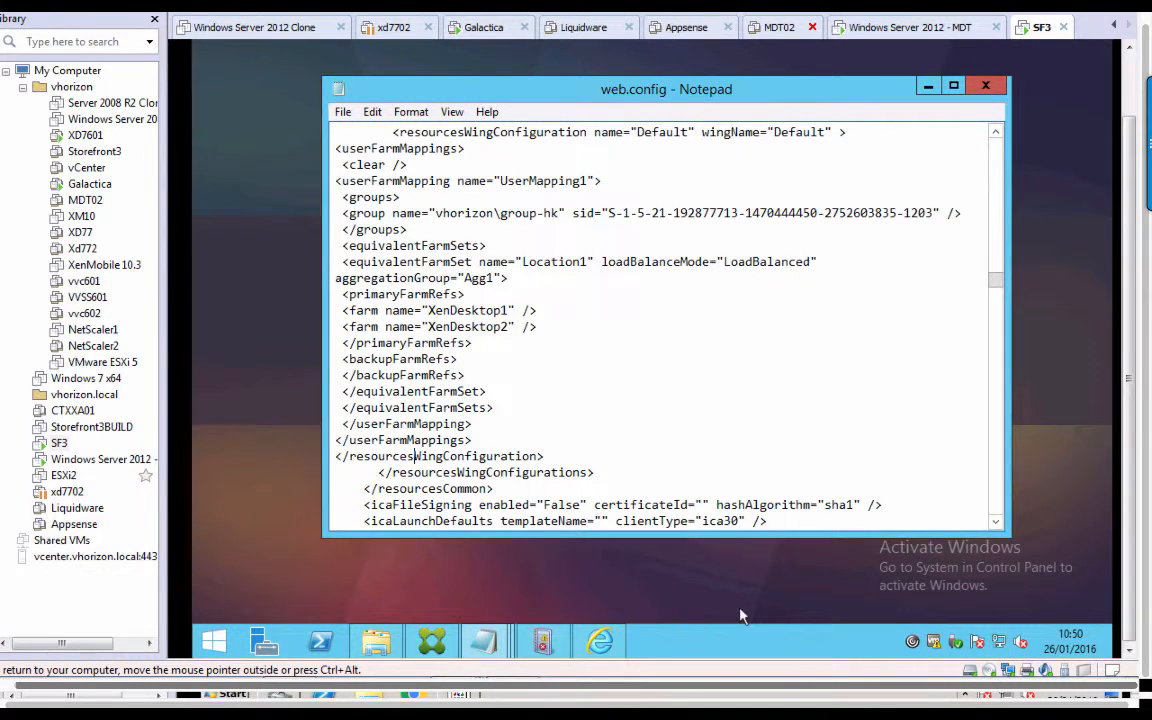
mouse_move(485, 641)
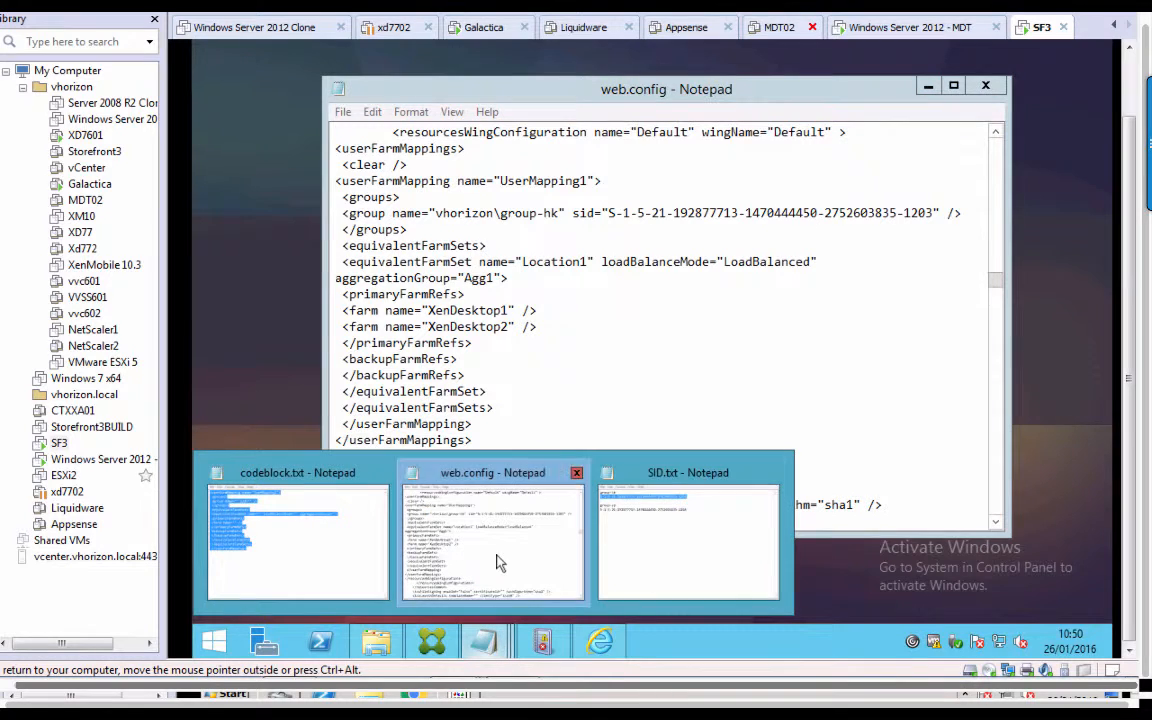
left_click(340, 500)
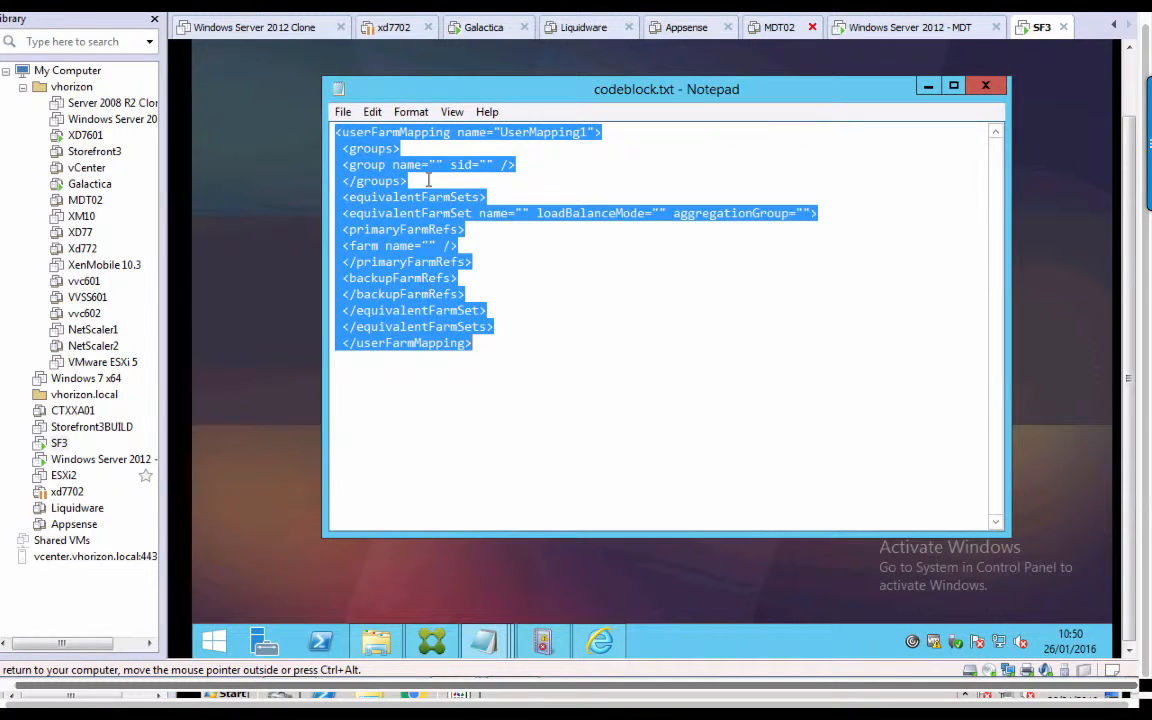
right_click(407, 291)
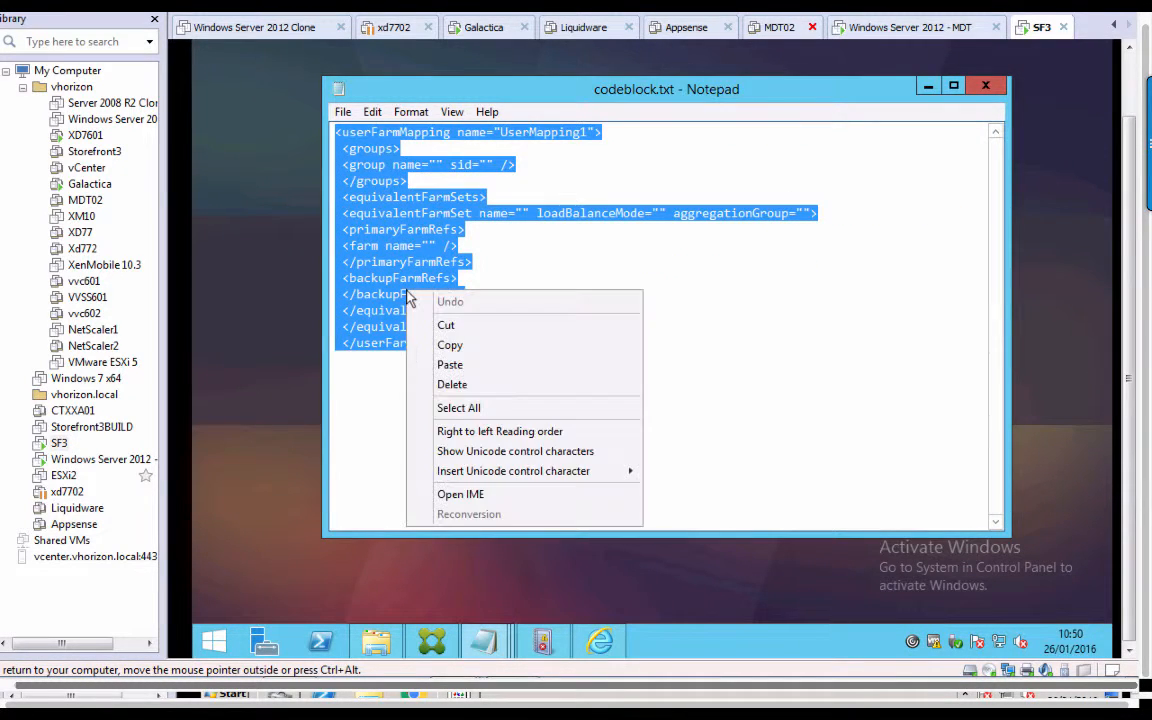
left_click(448, 345)
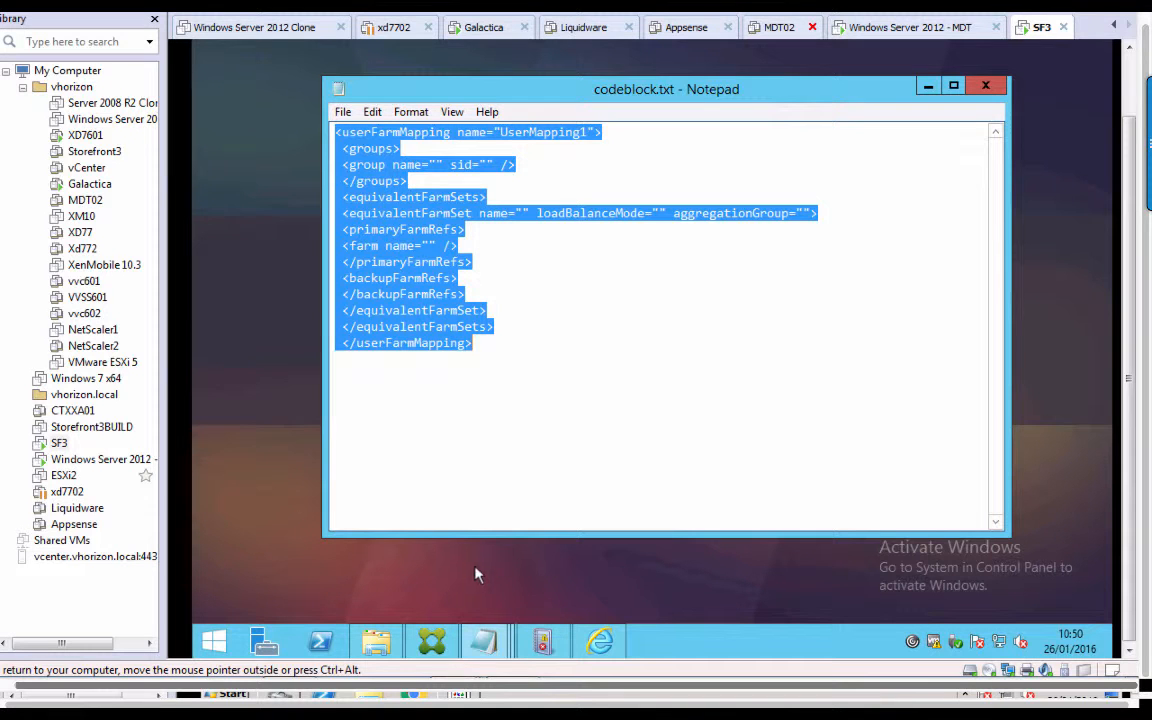
Paste the template on a new line after the first mapping's closing </userFarmMapping> in web.config.
mouse_move(485, 650)
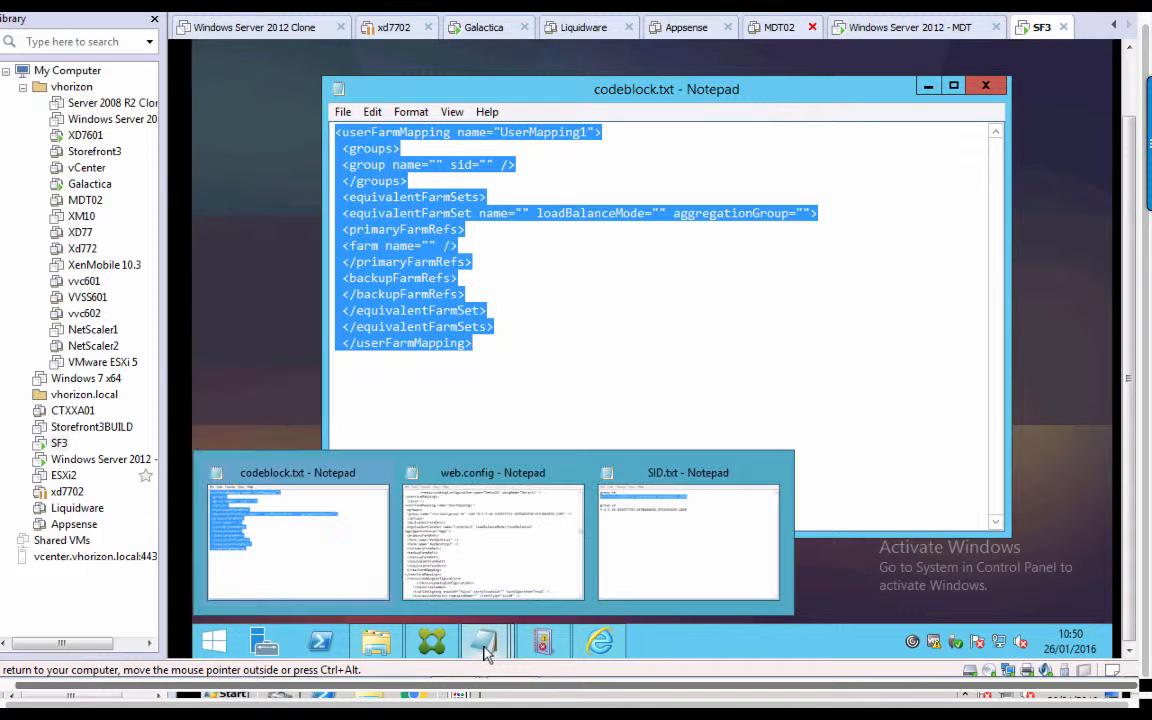
left_click(490, 580)
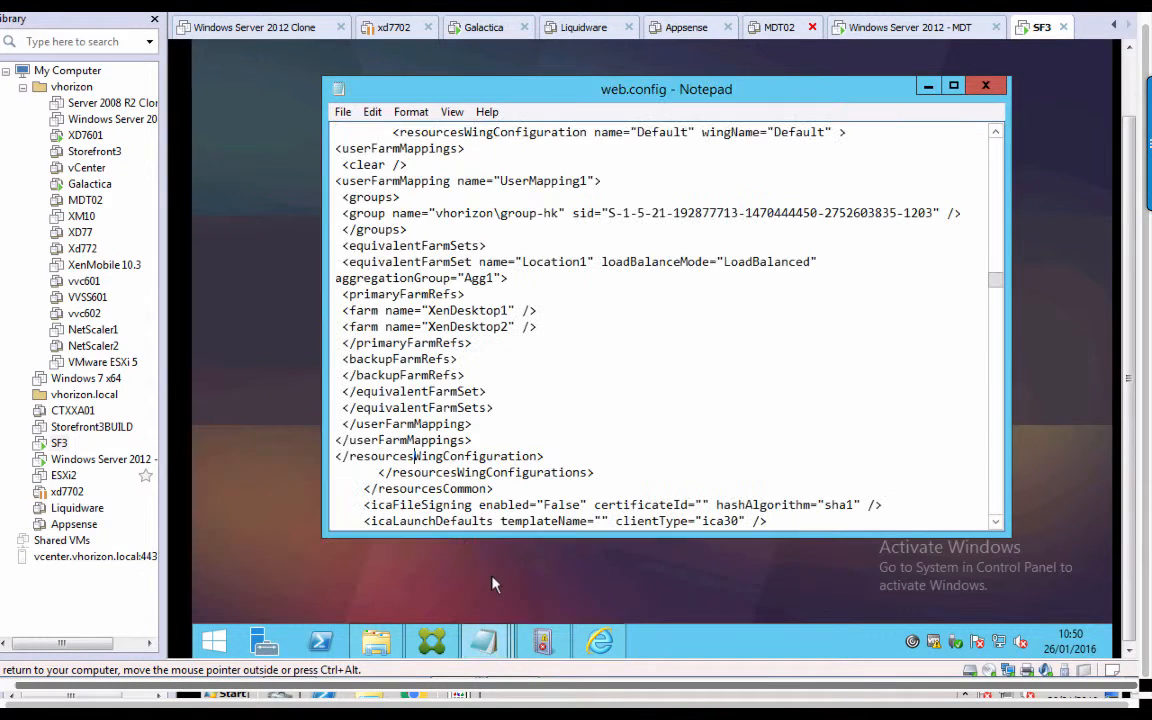
left_click(473, 425)
key("Return")
key("ctrl+v")
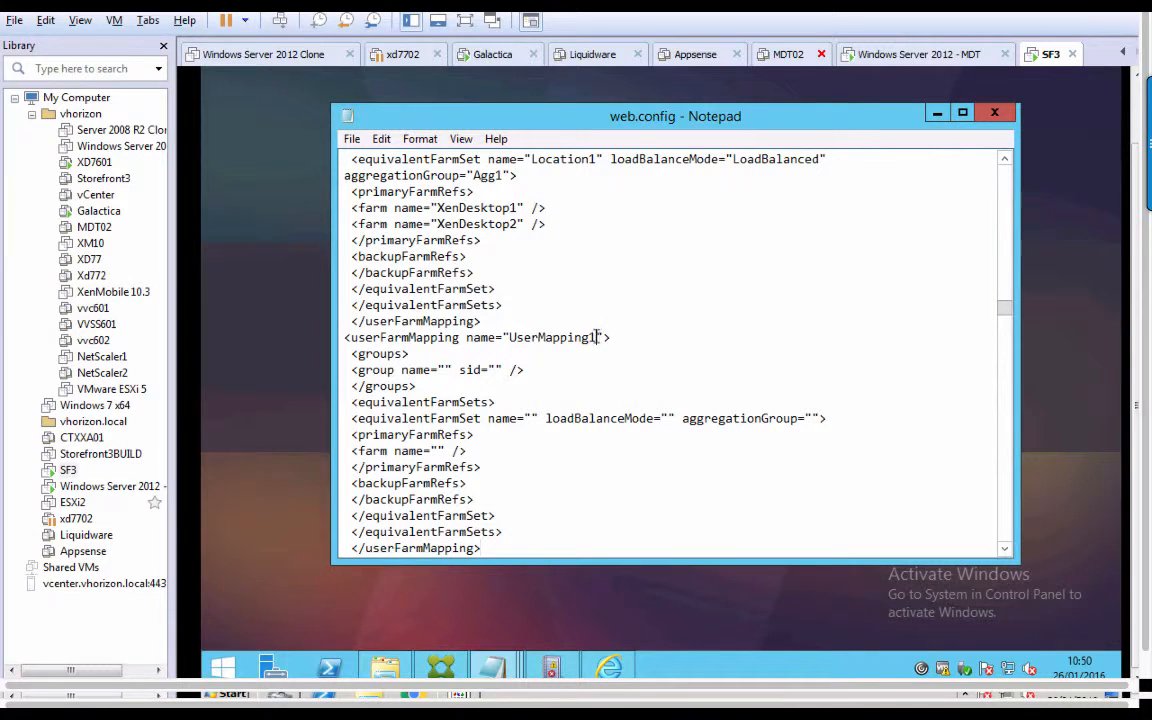
Rename the pasted mapping to UserMapping2 and set its group name to vhorizon\group-sp.
key("BackSpace")
type("2")
type("vhorizon\\")
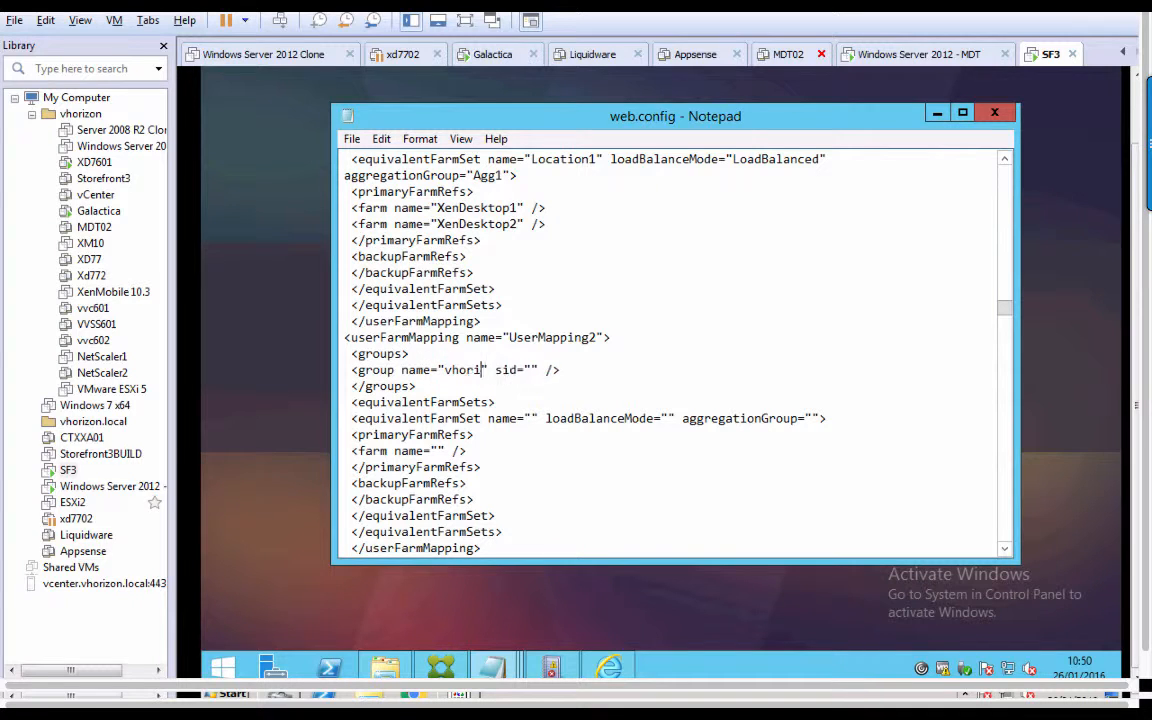
type("group")
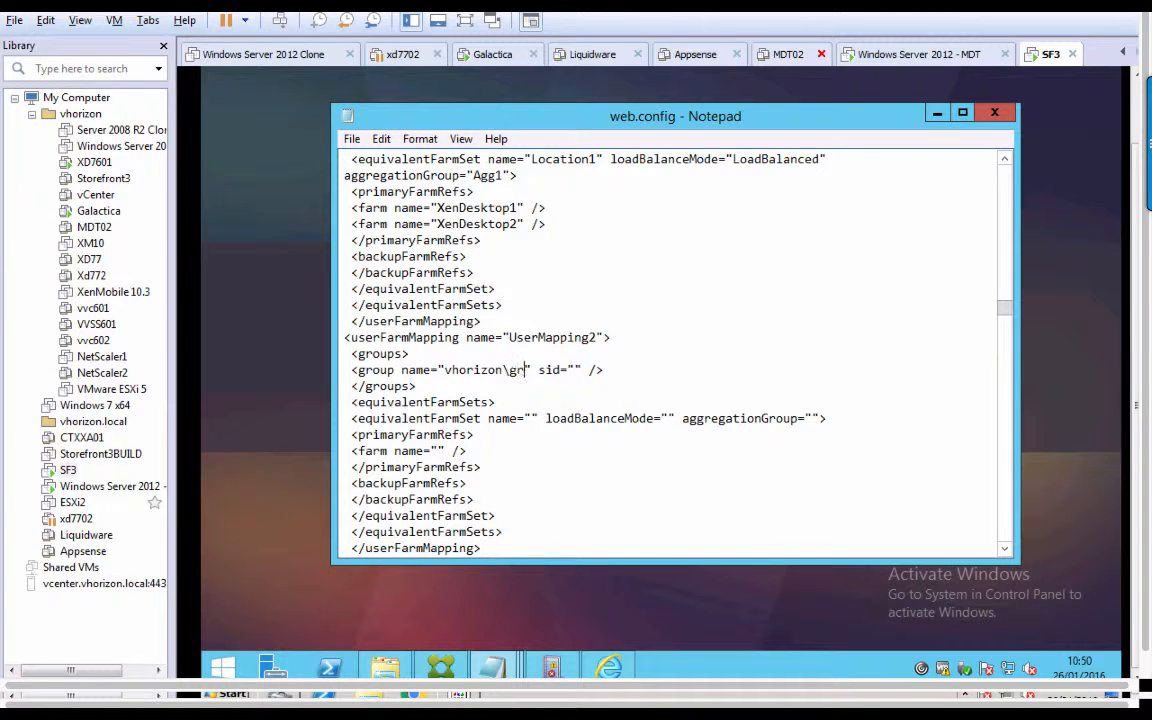
type("-sp")
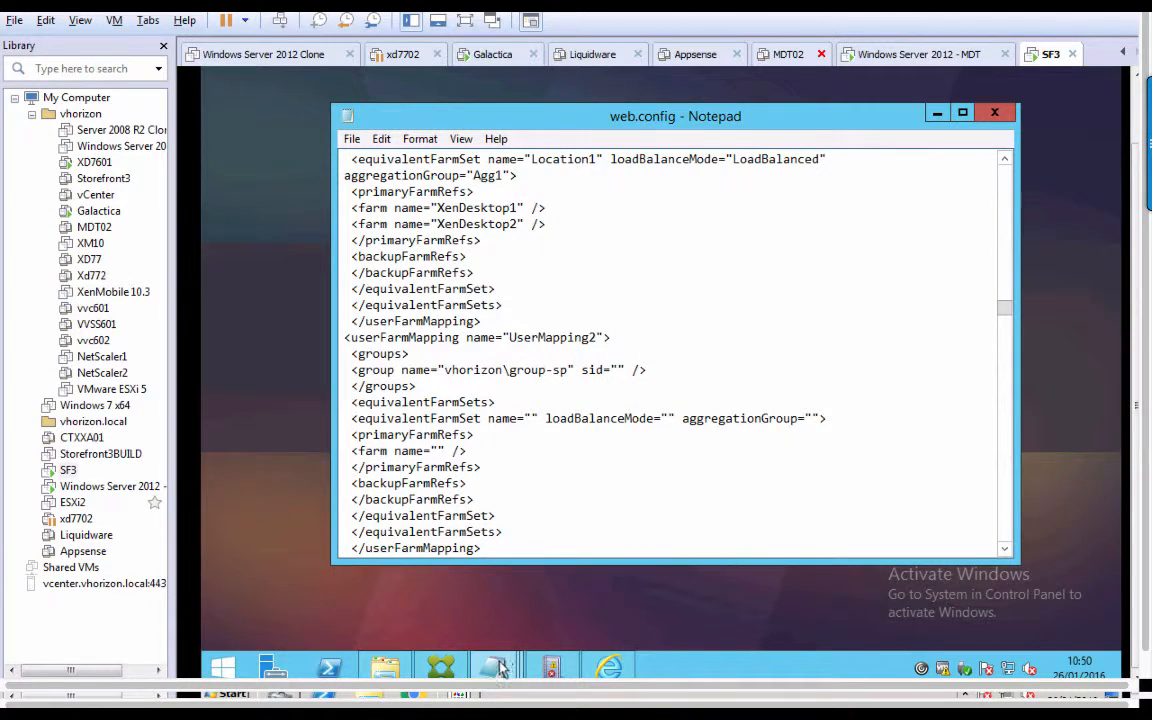
Copy the group-sp SID from SID.txt and paste it into UserMapping2's empty sid value.
mouse_move(500, 668)
left_click(658, 532)
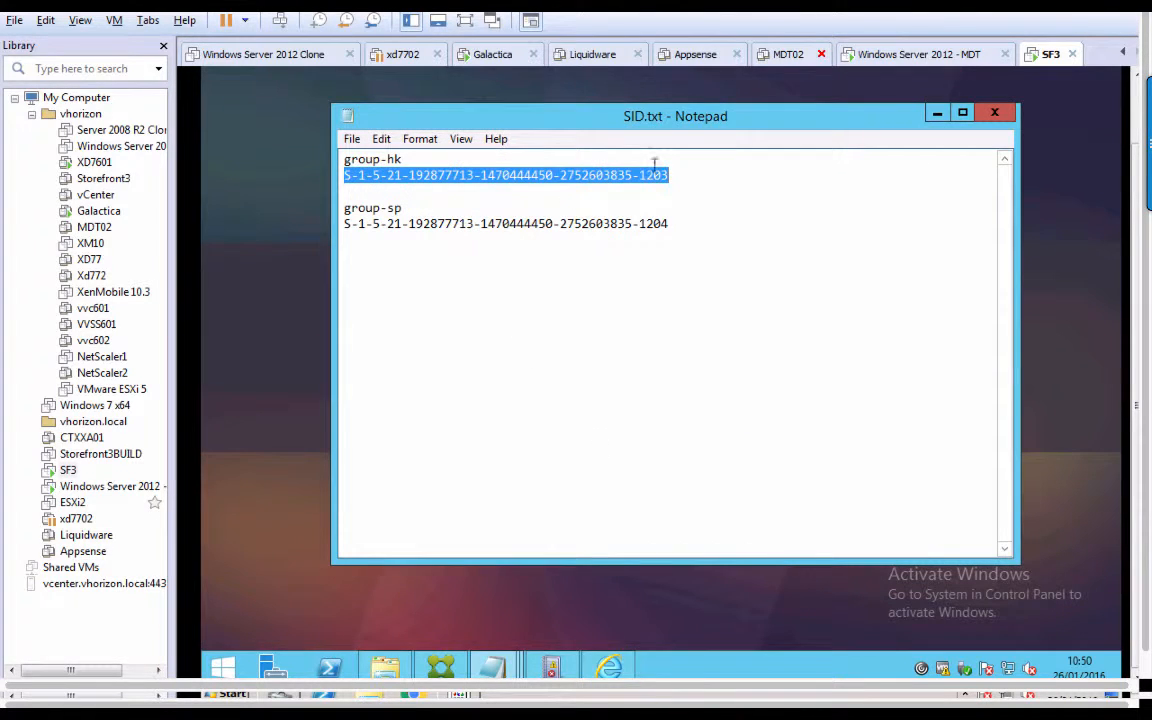
left_click_drag(671, 224, 347, 230)
right_click(367, 230)
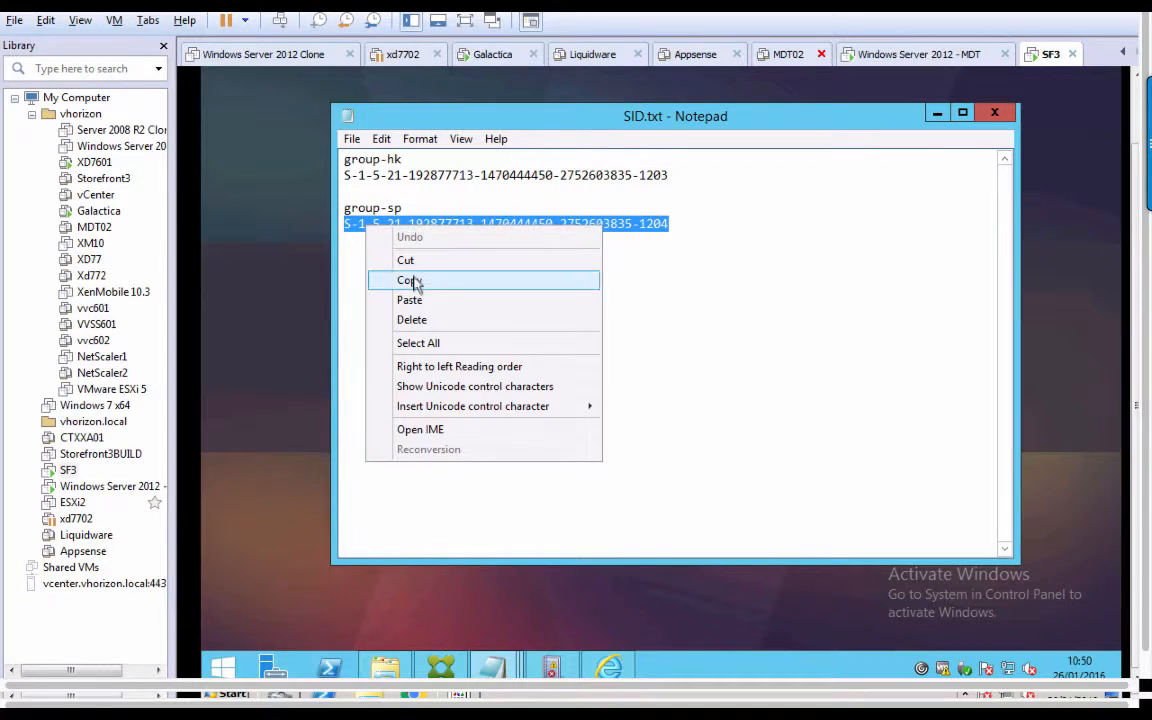
left_click(415, 281)
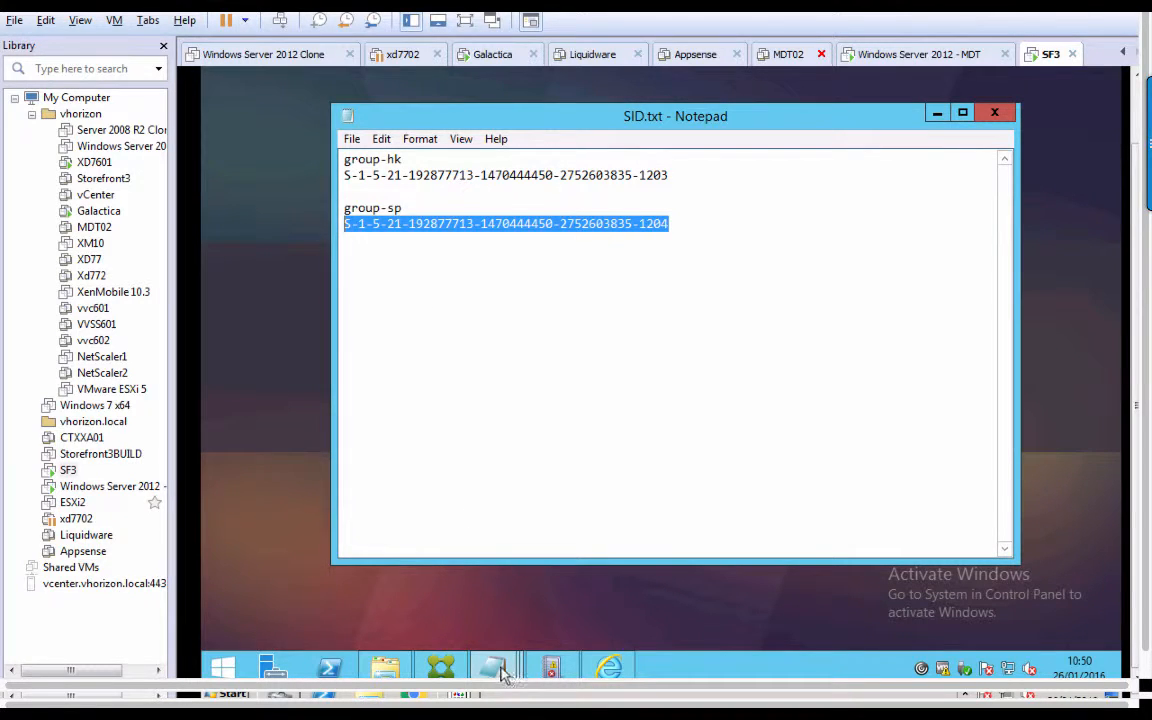
mouse_move(503, 673)
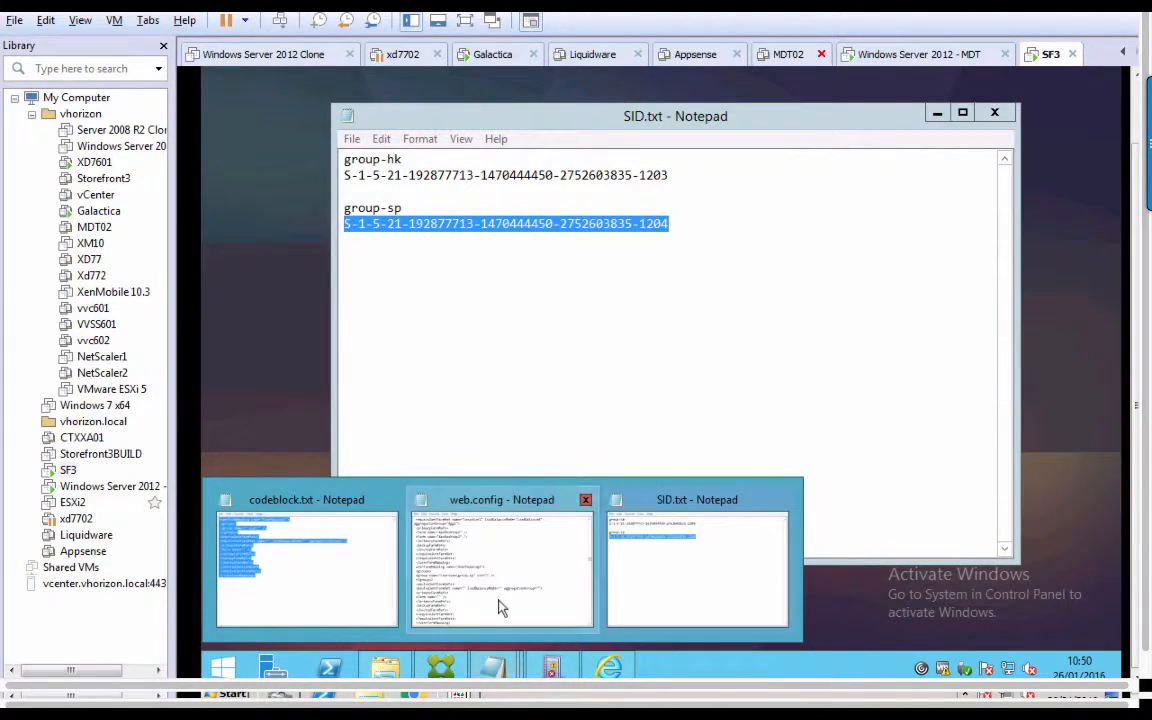
left_click(452, 548)
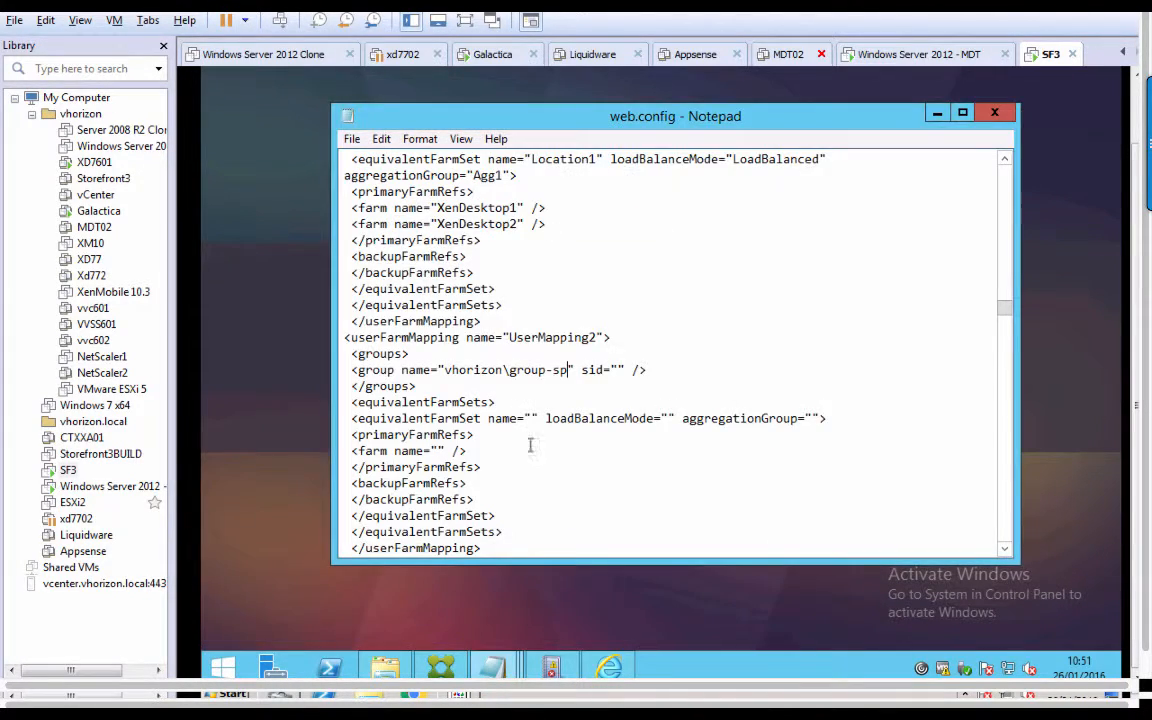
left_click(617, 370)
key("ctrl+v")
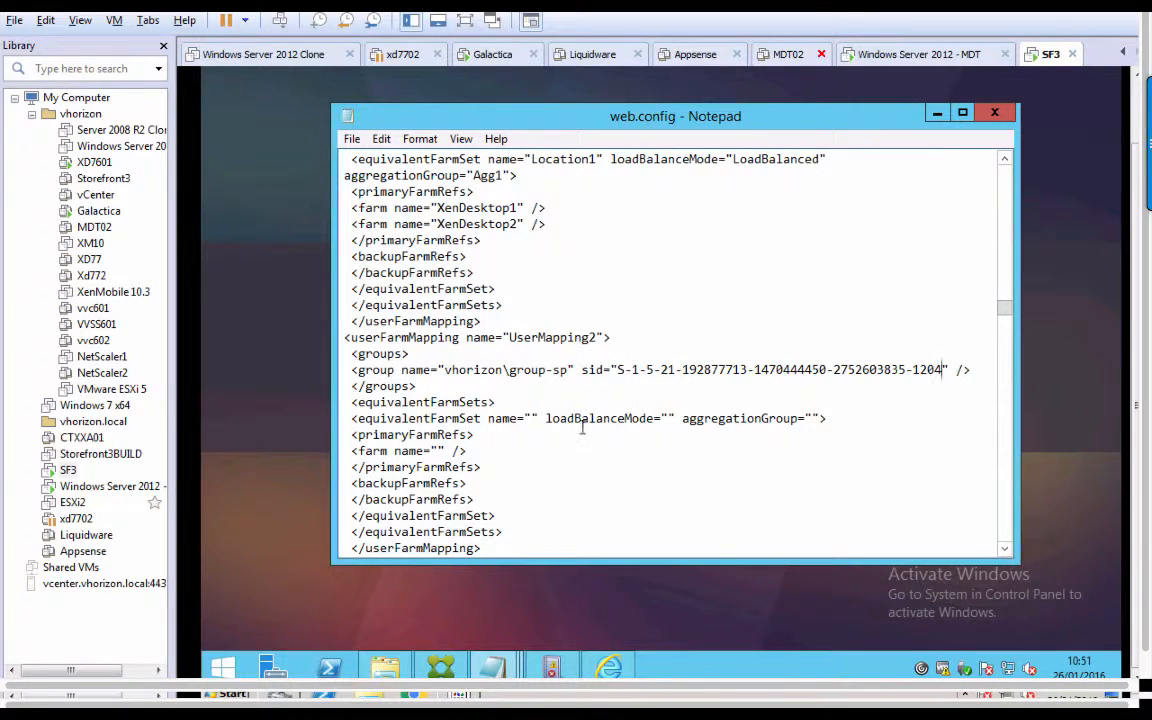
left_click(533, 419)
Fill UserMapping2's farm set with name Location1, Failover mode and aggregation group Agg2.
type("Location1")
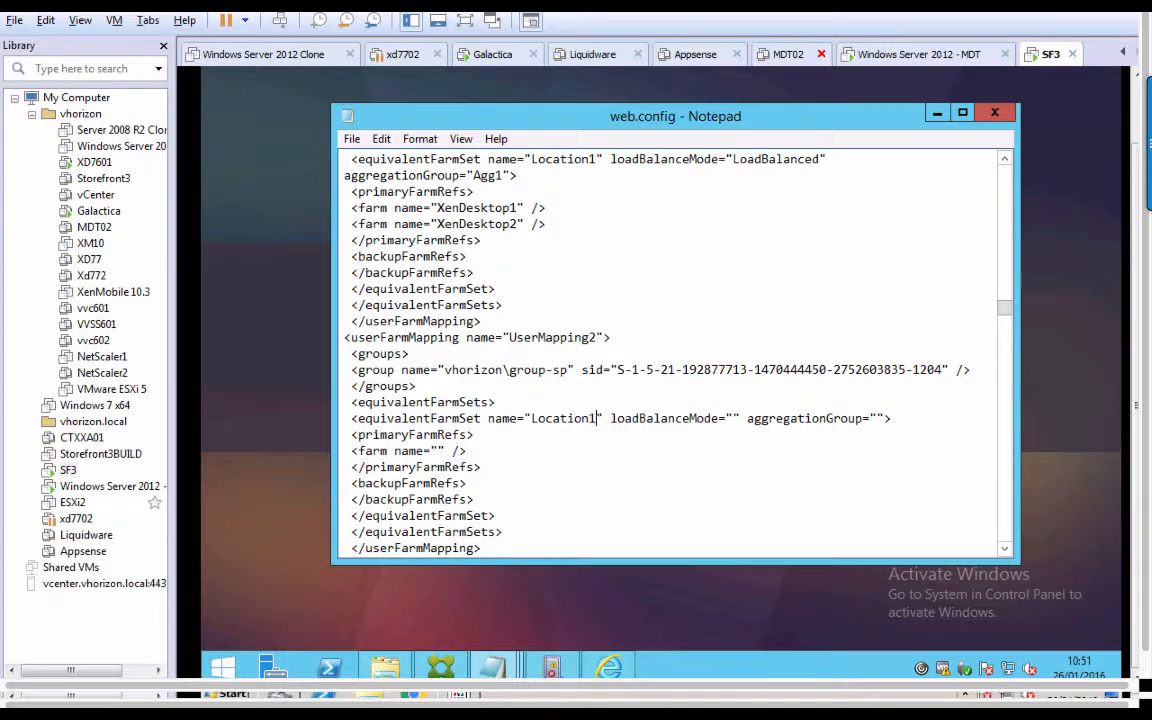
left_click(735, 418)
type("Failover")
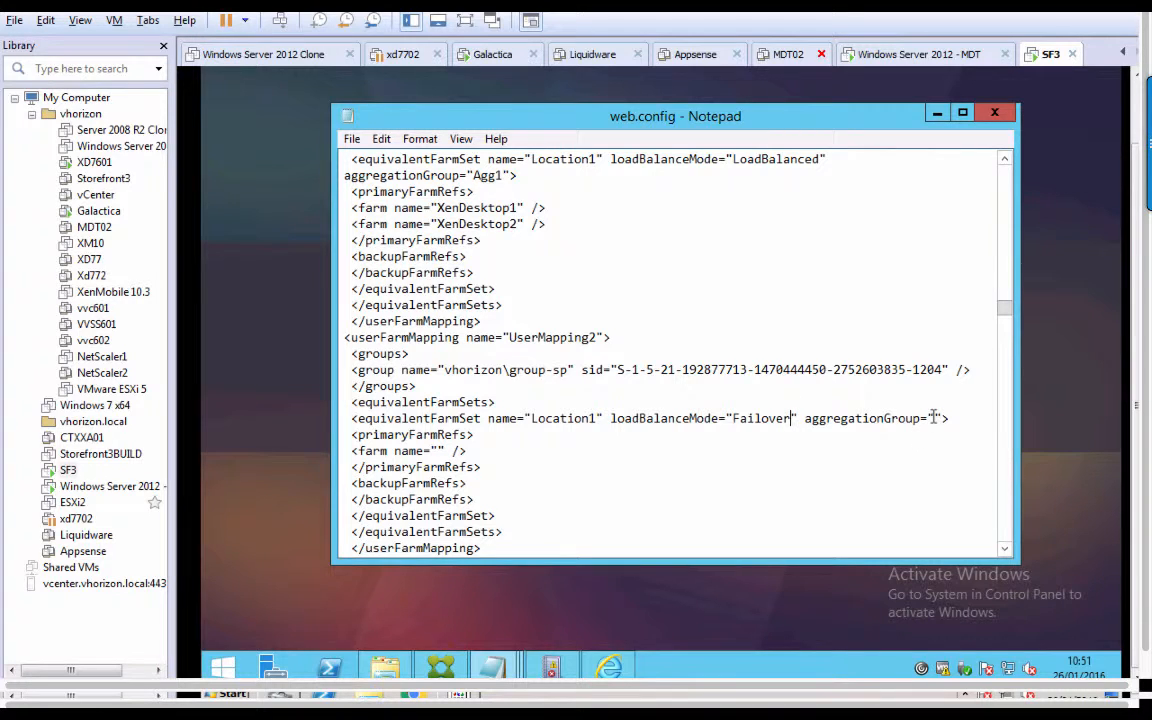
type("Agg")
type("2")
Add XenDesktop1 and XenDesktop2 as the farm set's primary farms.
type("XenDesktop")
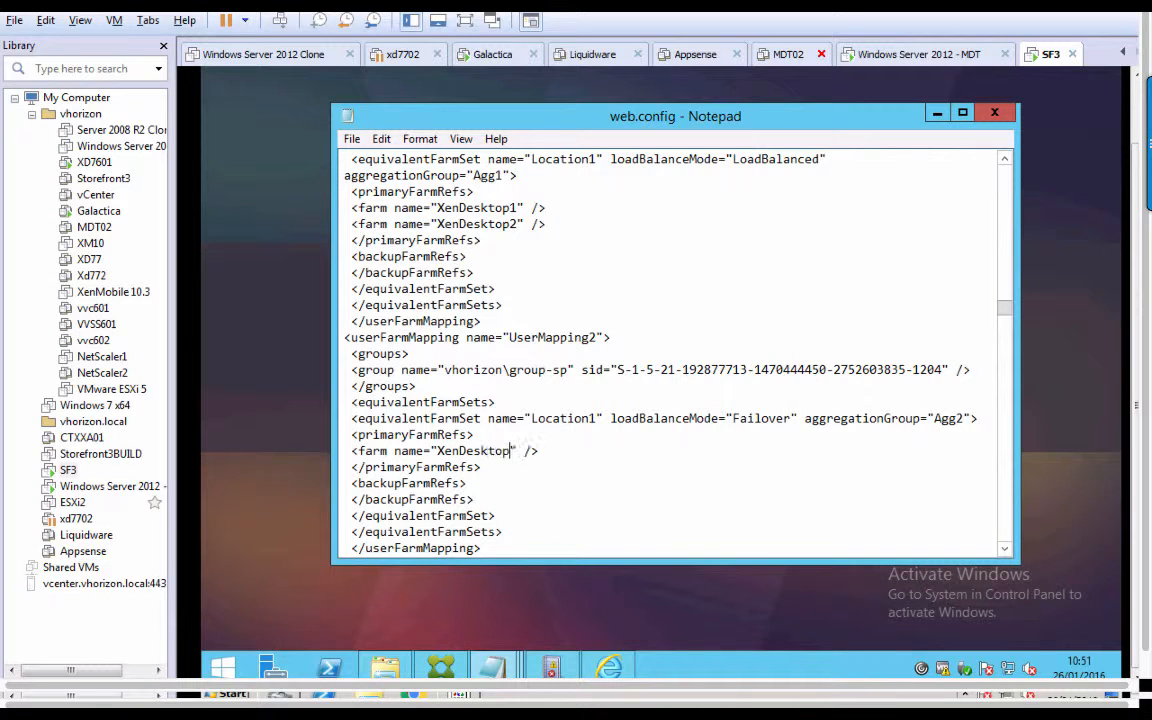
type("1")
left_click_drag(547, 451, 340, 451)
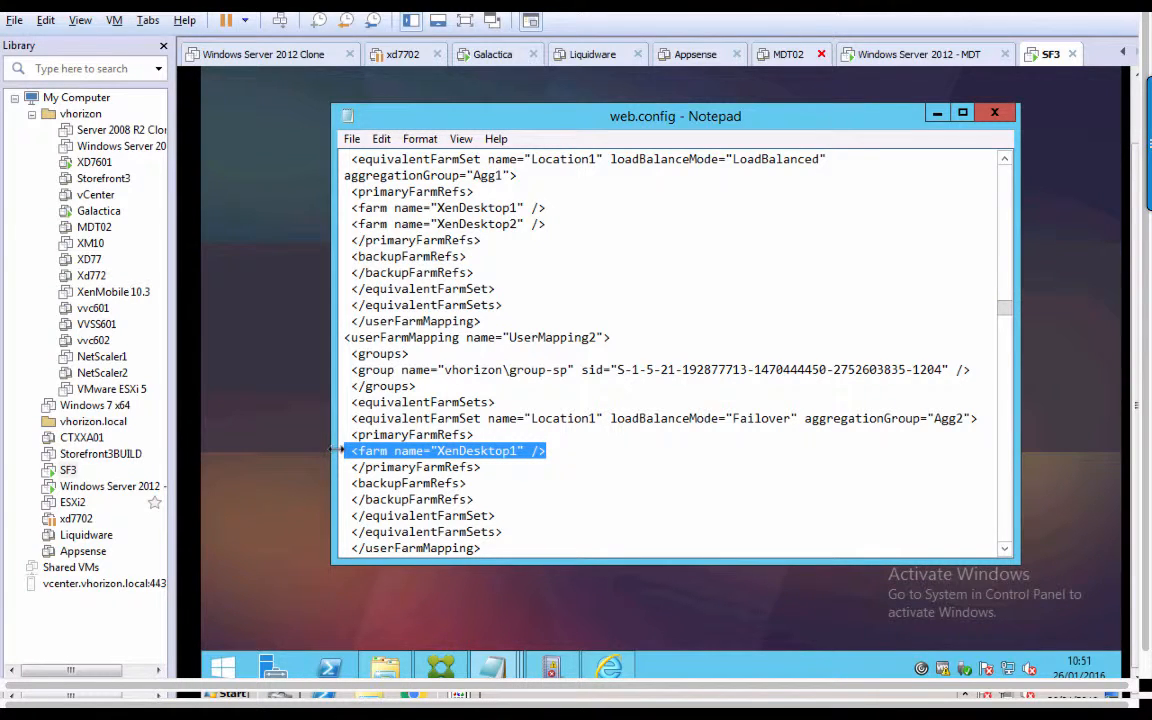
left_click(587, 451)
key("Return")
key("ctrl+v")
key("Left")
key("Left")
key("Left")
key("Left")
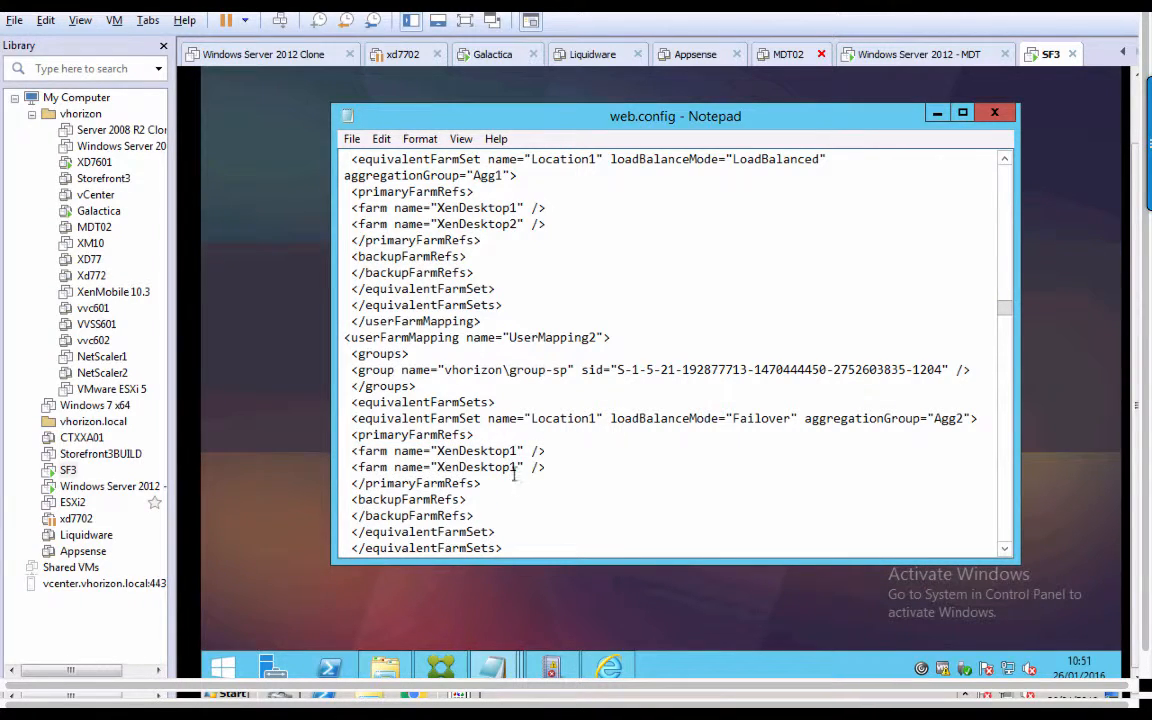
key("BackSpace")
type("2")
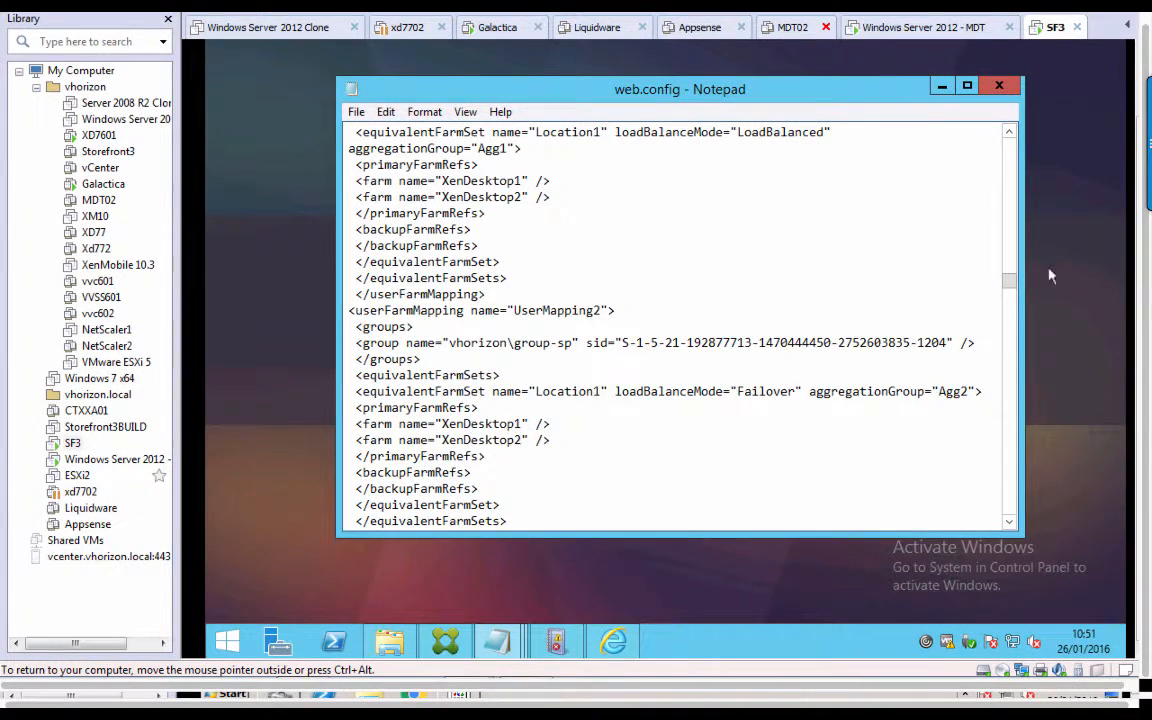
Save web.config and return to the StoreFront logged-off page in Internet Explorer.
left_click_drag(1013, 285, 1013, 288)
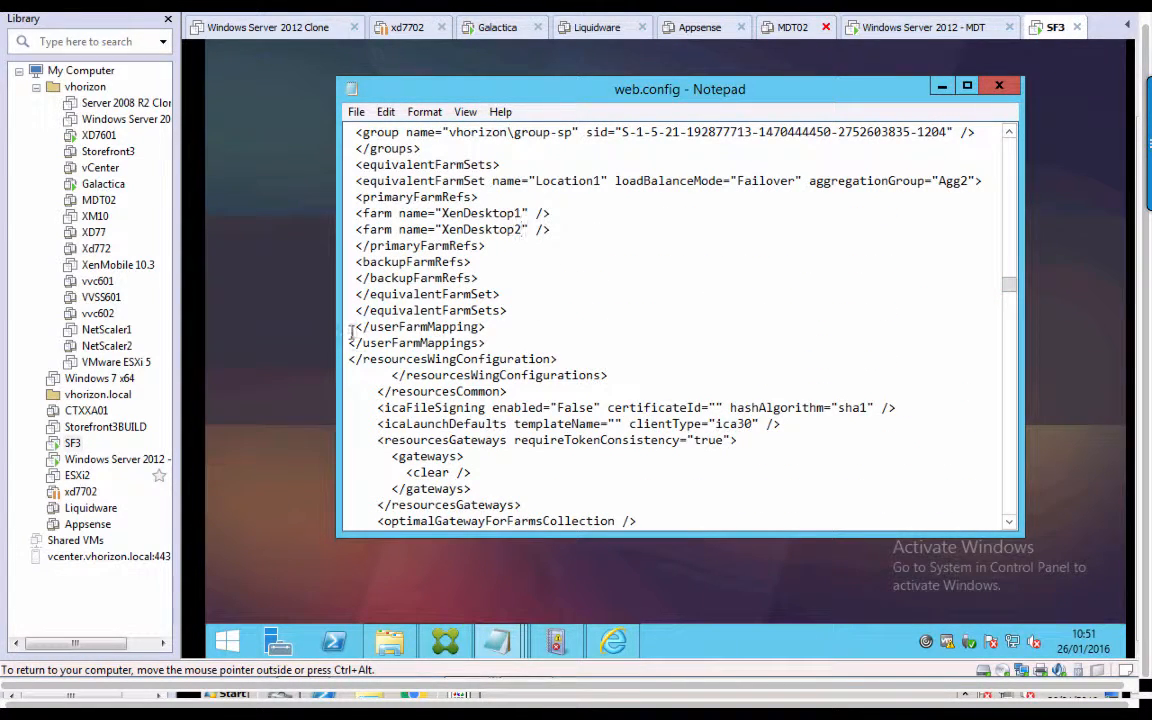
left_click_drag(350, 327, 637, 375)
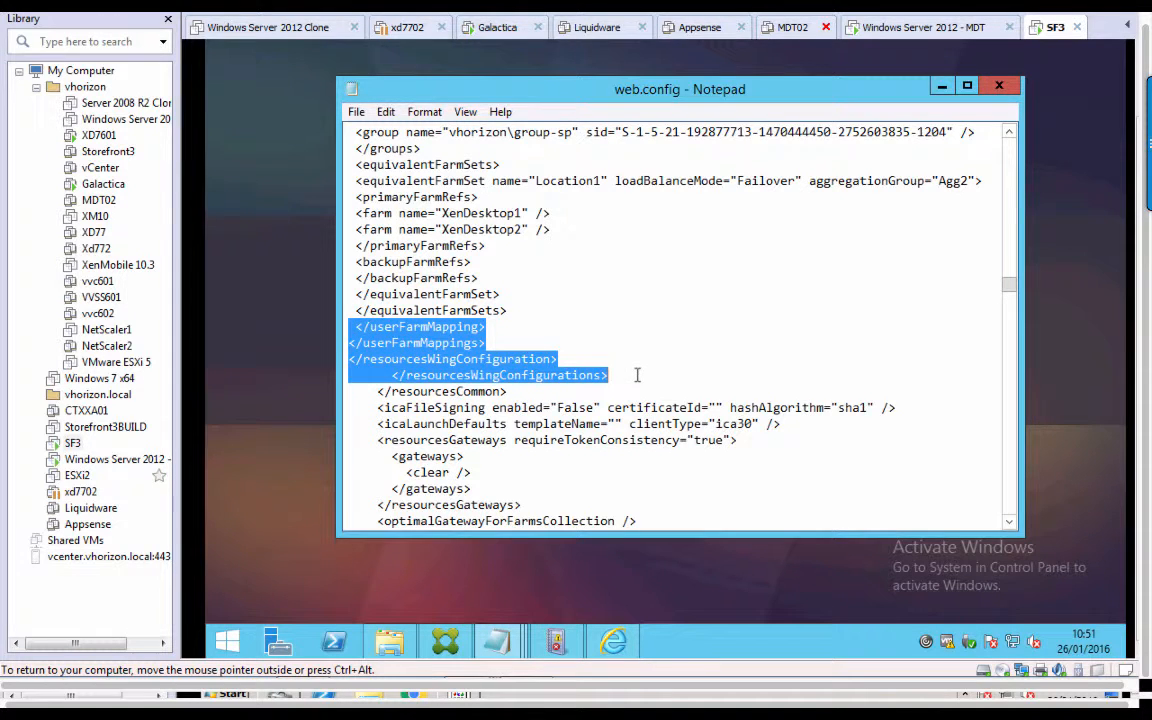
left_click(356, 113)
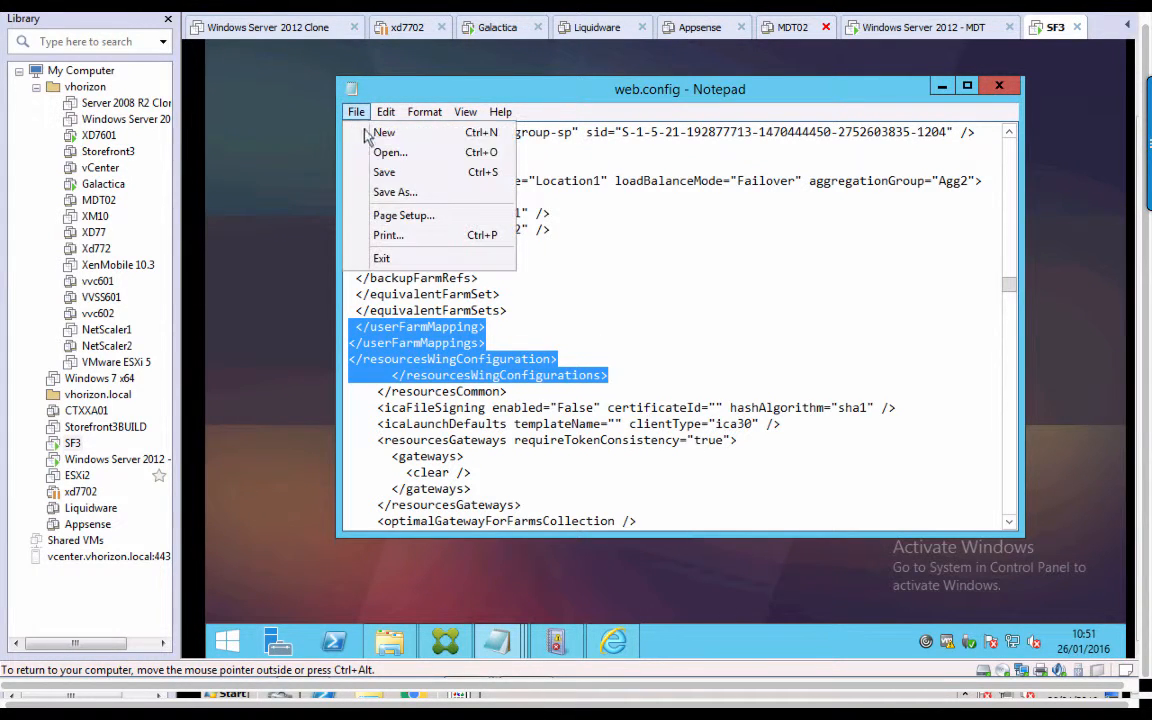
left_click(386, 172)
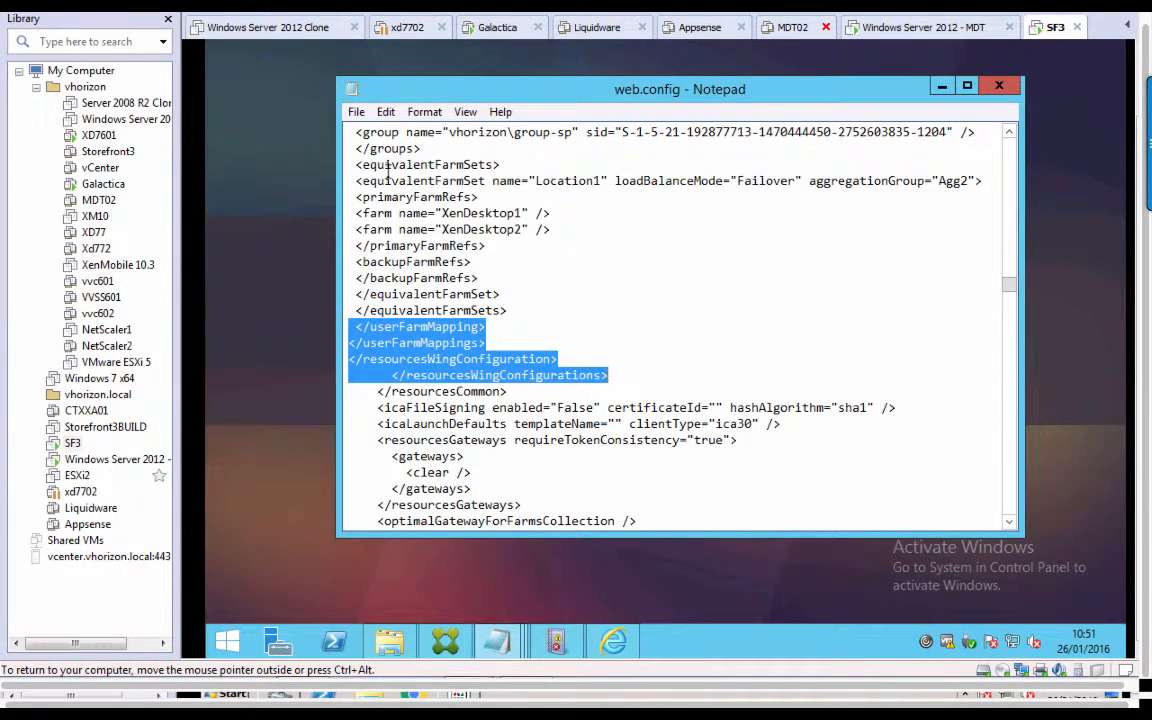
left_click(287, 546)
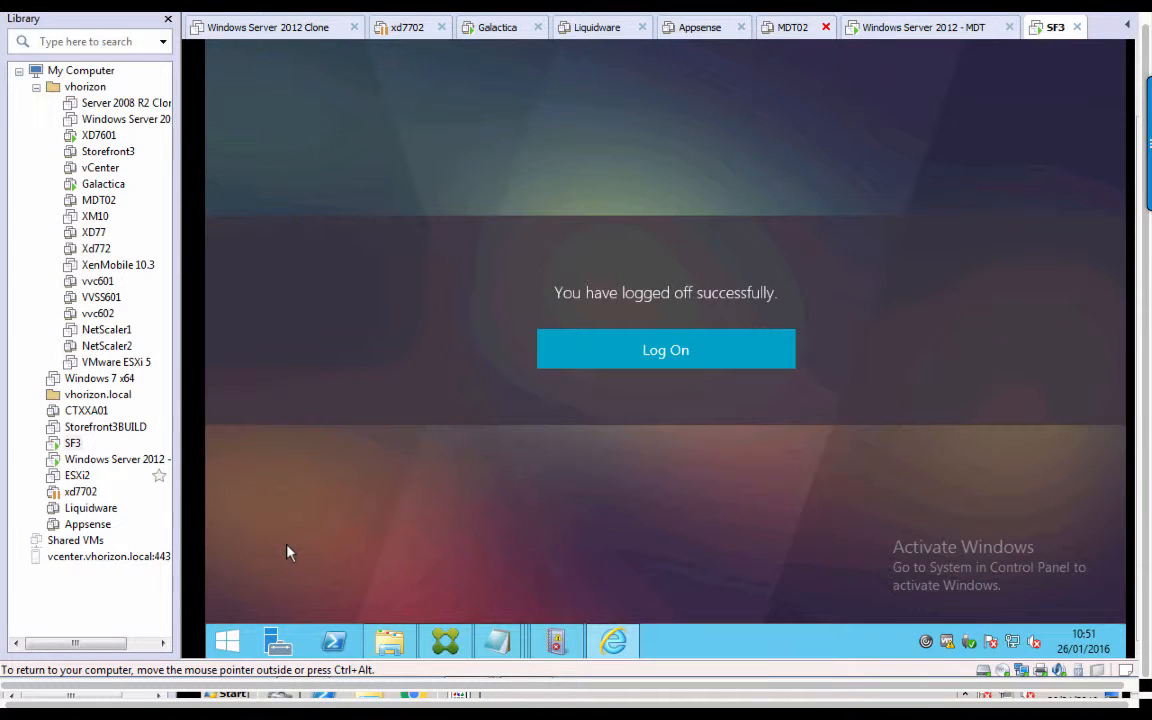
Sign in to StoreFront as user-sp, check the Desktops list, and log off.
left_click(729, 366)
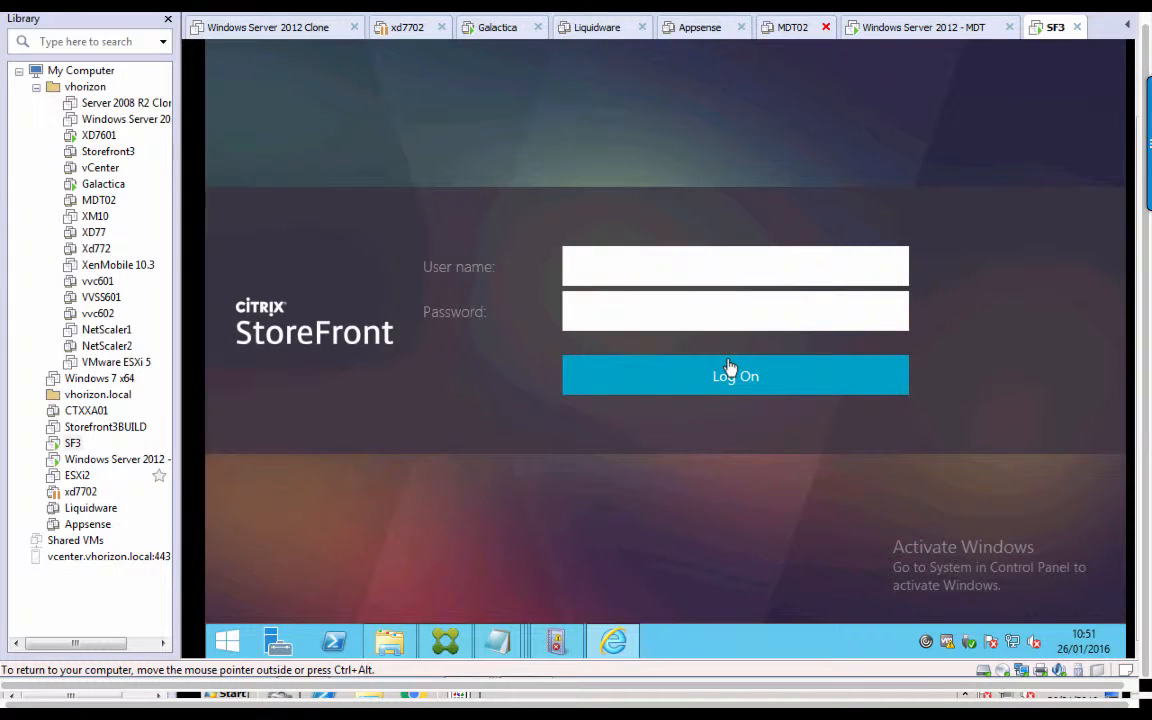
type("user-sp")
key("Tab")
type("•••••••")
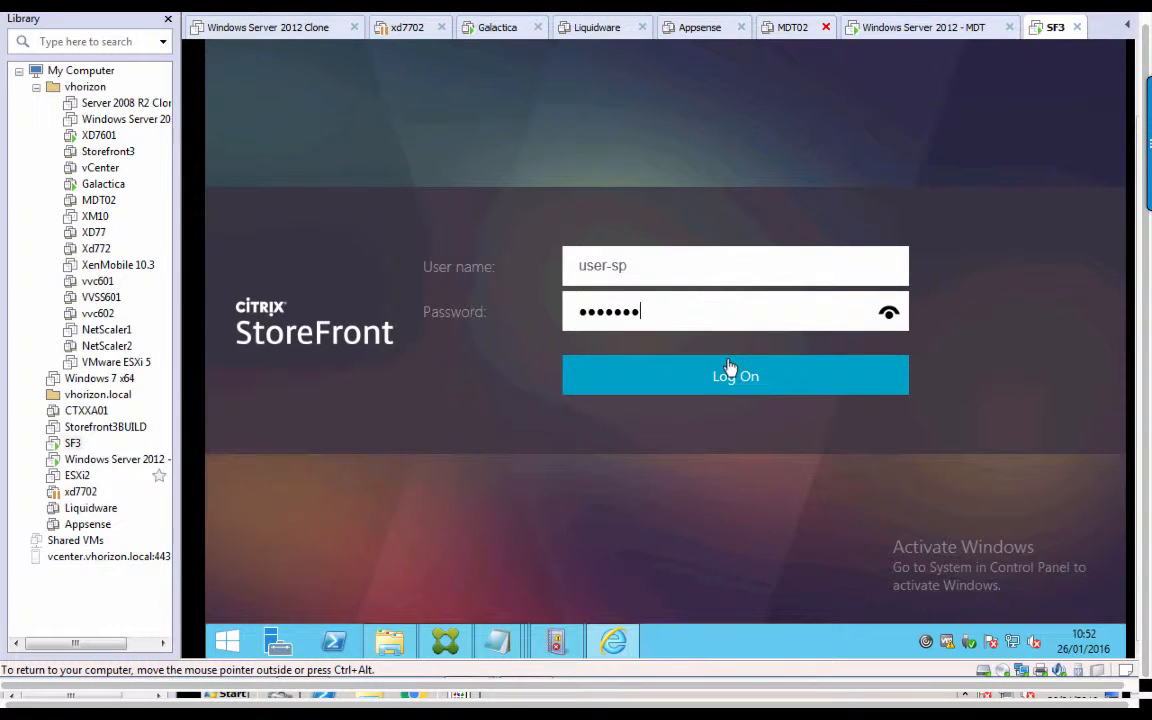
left_click(729, 367)
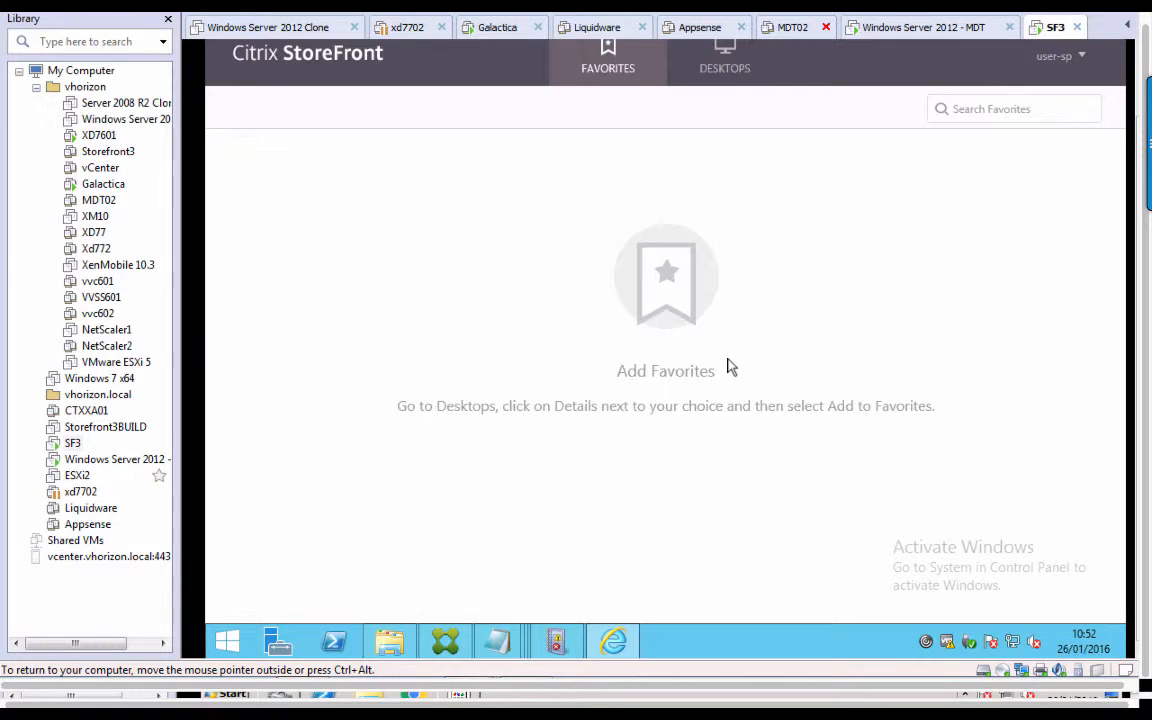
left_click(735, 76)
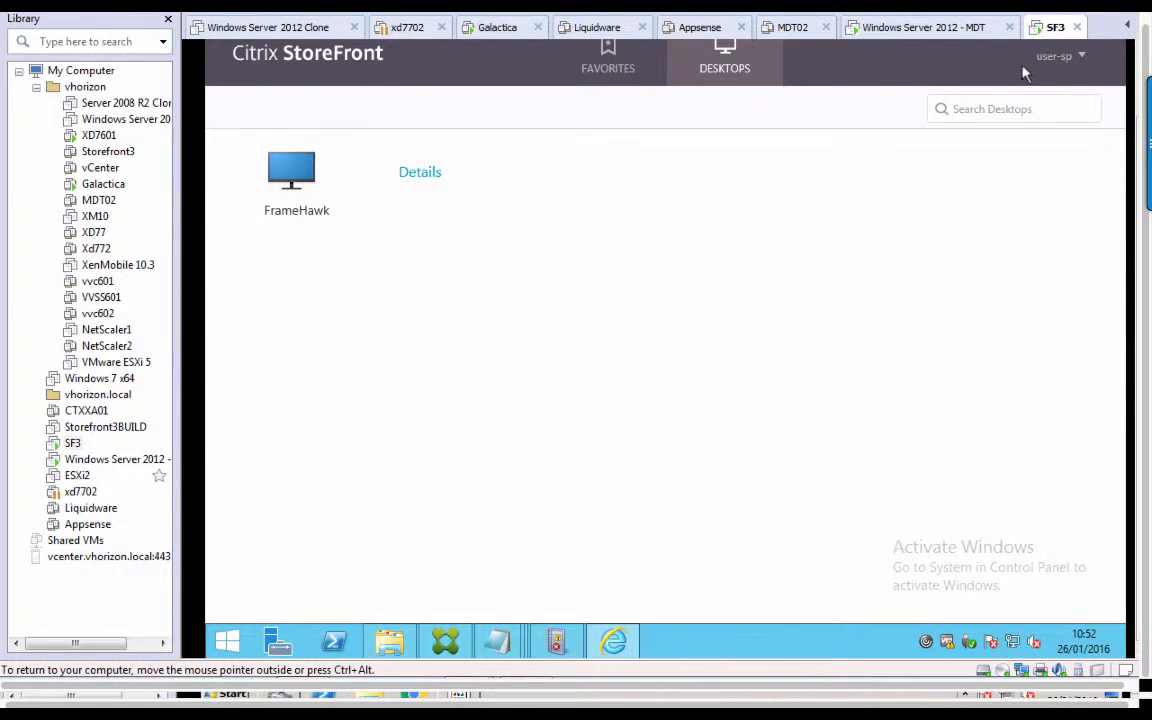
left_click(1058, 56)
left_click(1052, 170)
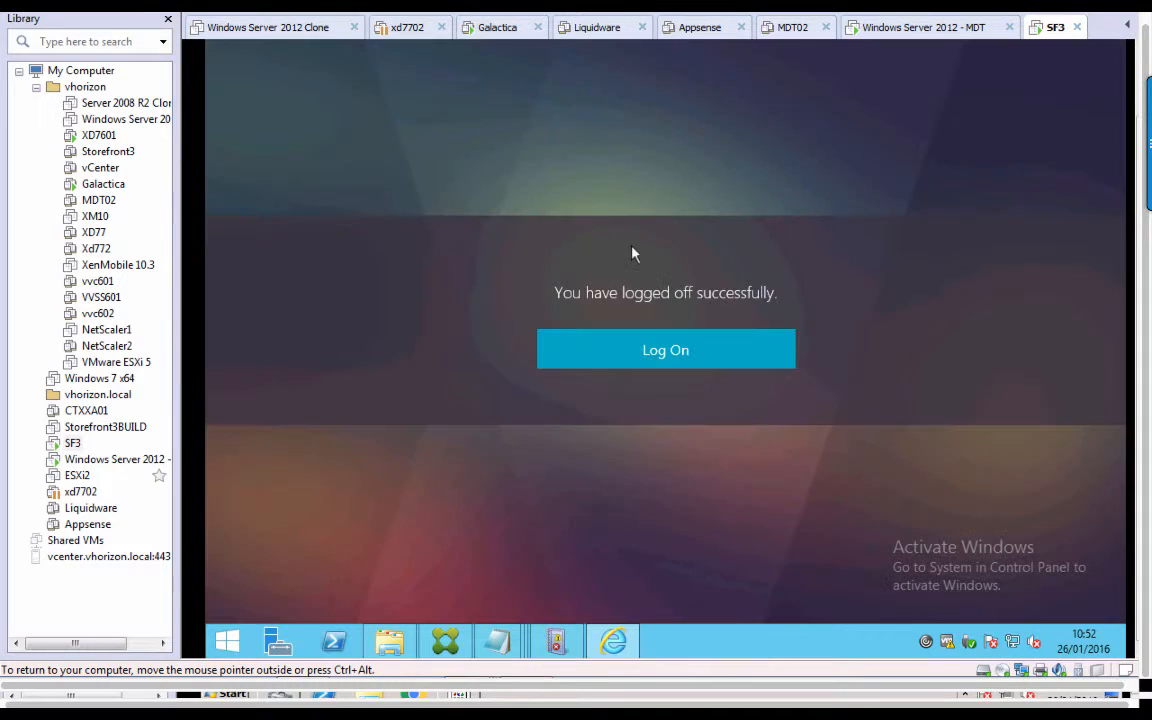
Sign in as user-sp a second time, recheck the available desktops, and sign out.
left_click(661, 348)
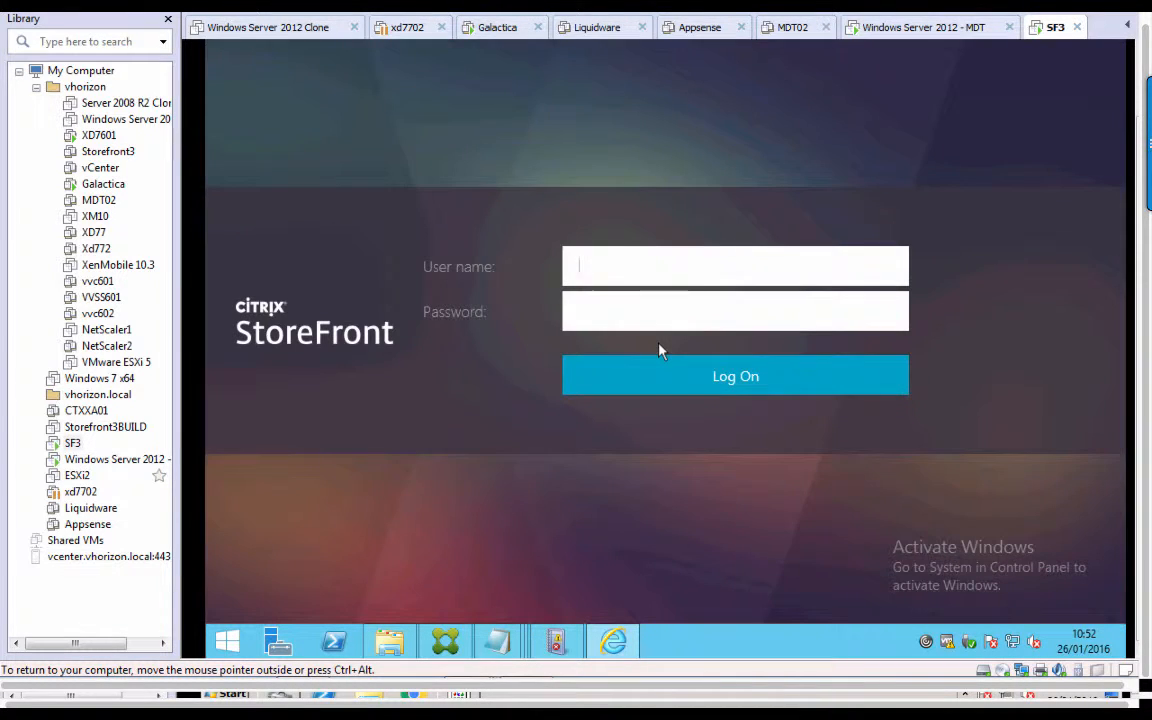
type("user-sp")
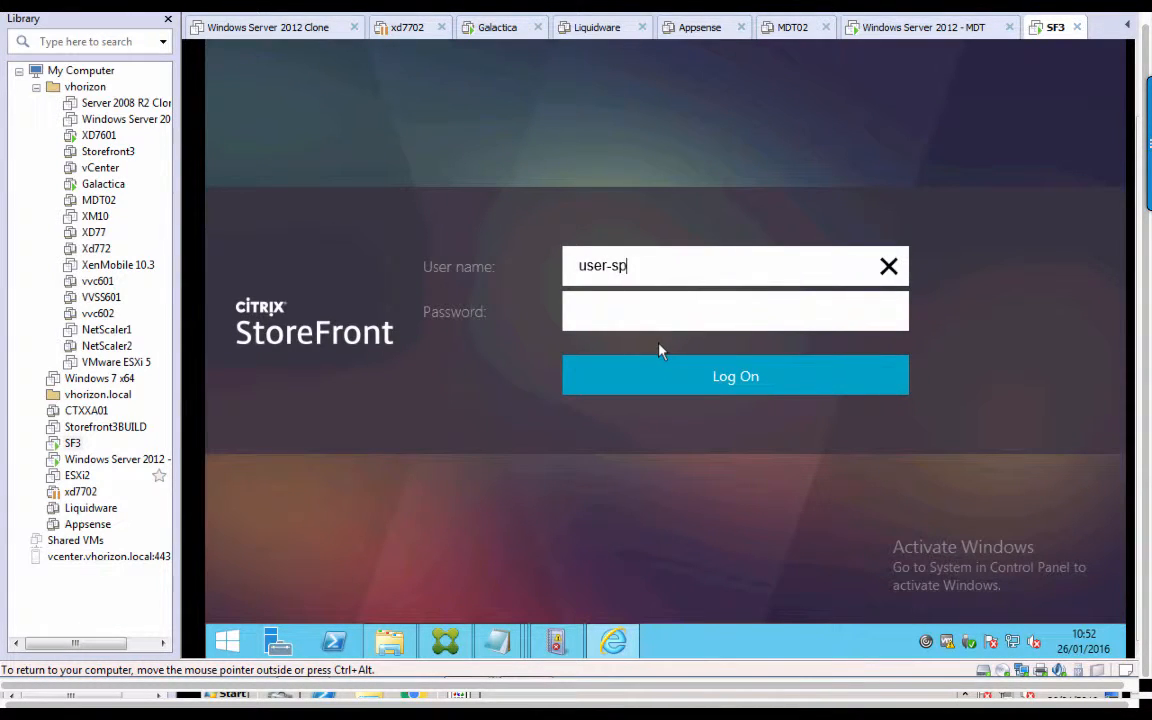
key("Tab")
type("*******")
key("Return")
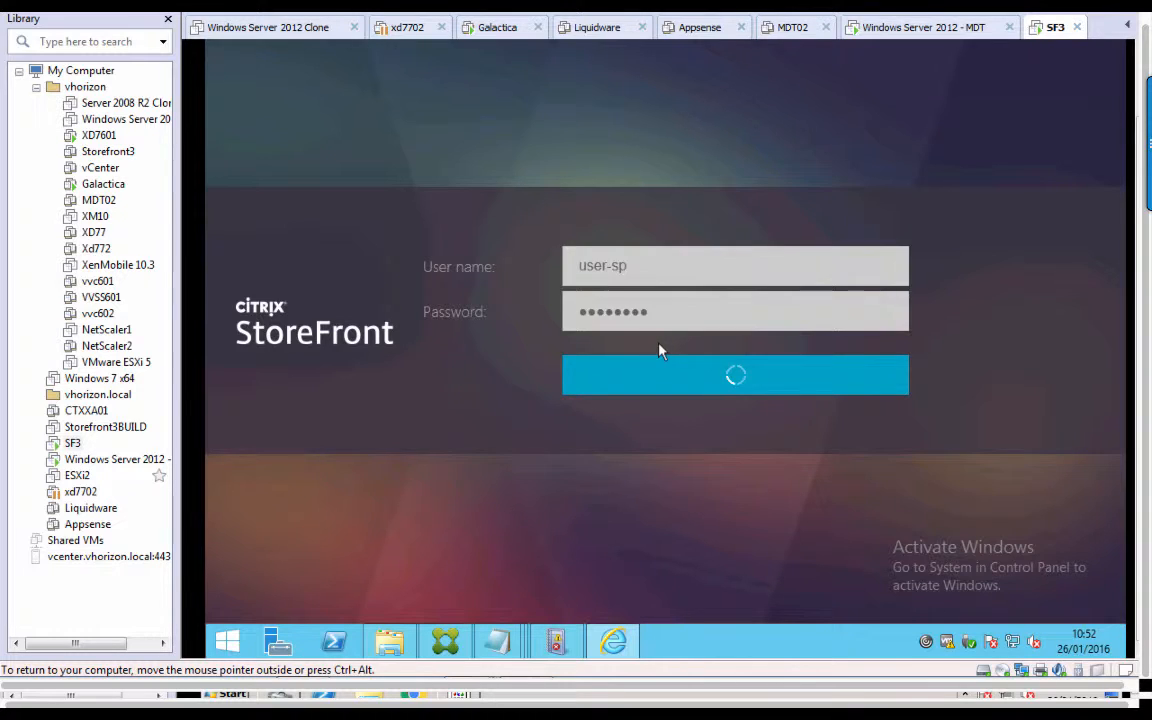
left_click(717, 74)
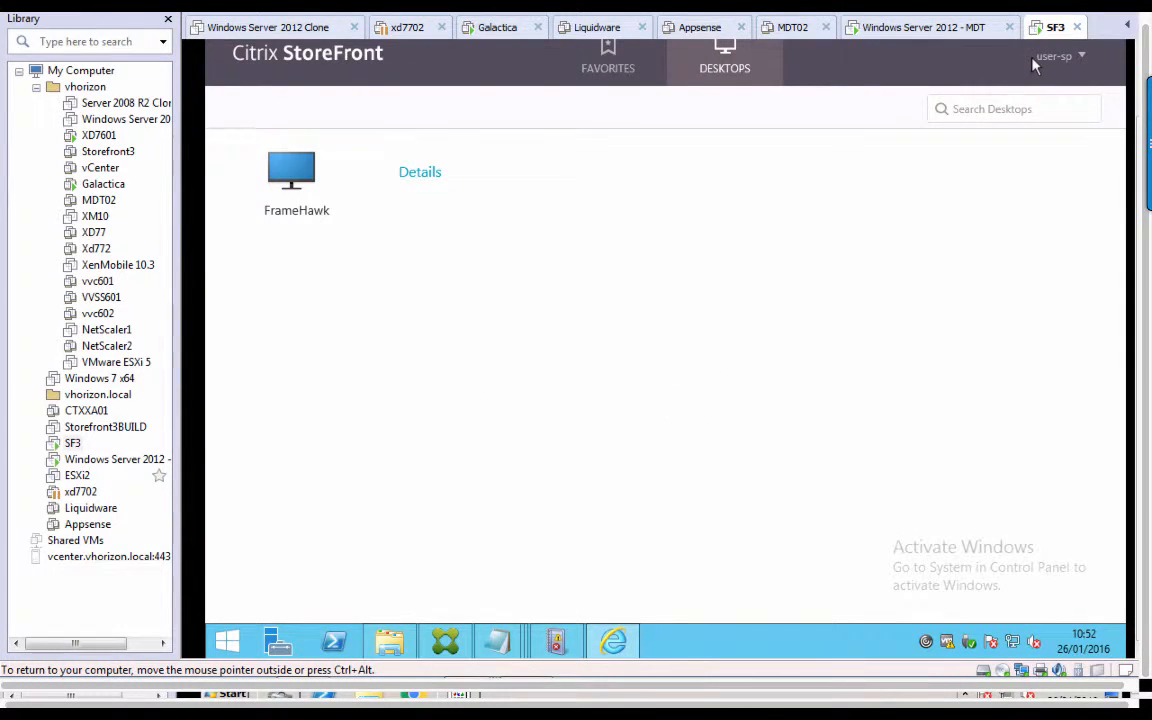
left_click(1056, 62)
left_click(1028, 176)
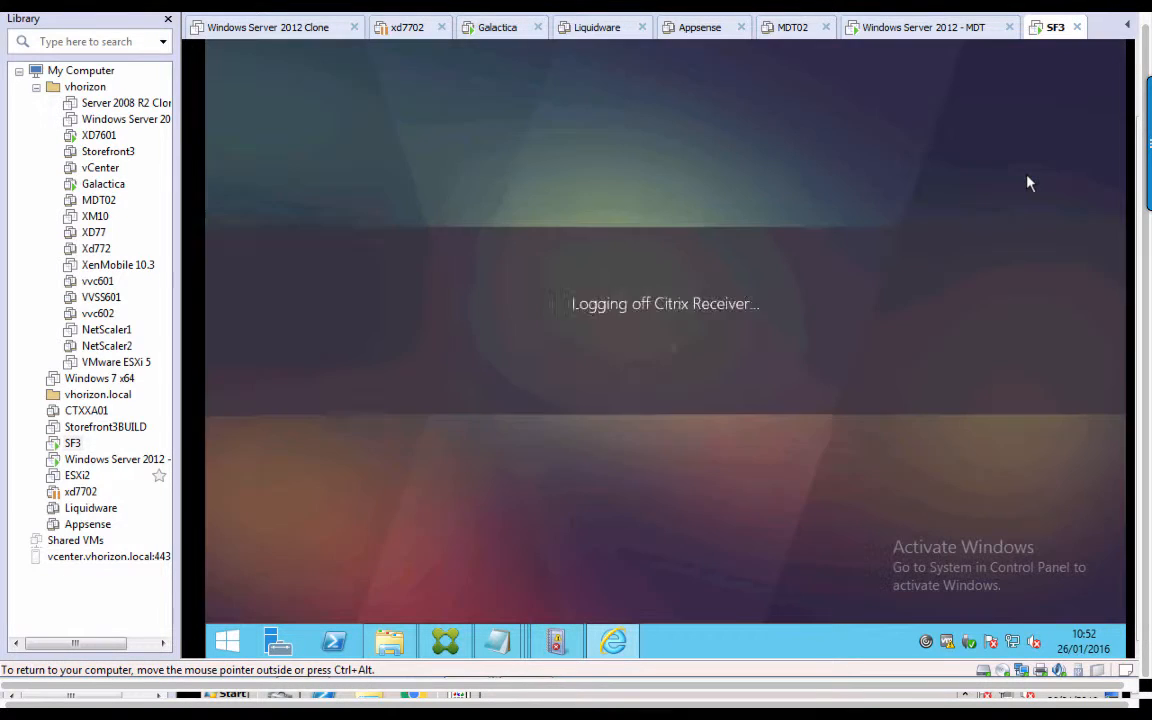
Repeat the user-sp sign-in, confirm only FrameHawk is listed, log off, then select XD7601.
left_click(625, 347)
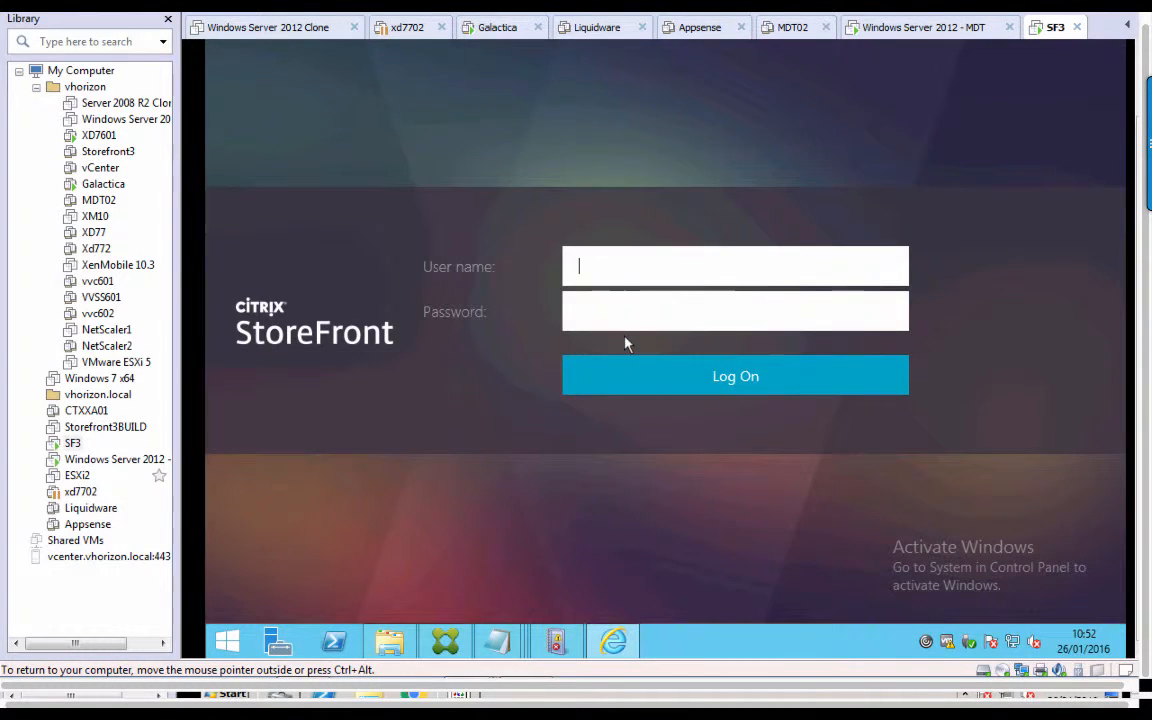
type("user-sp")
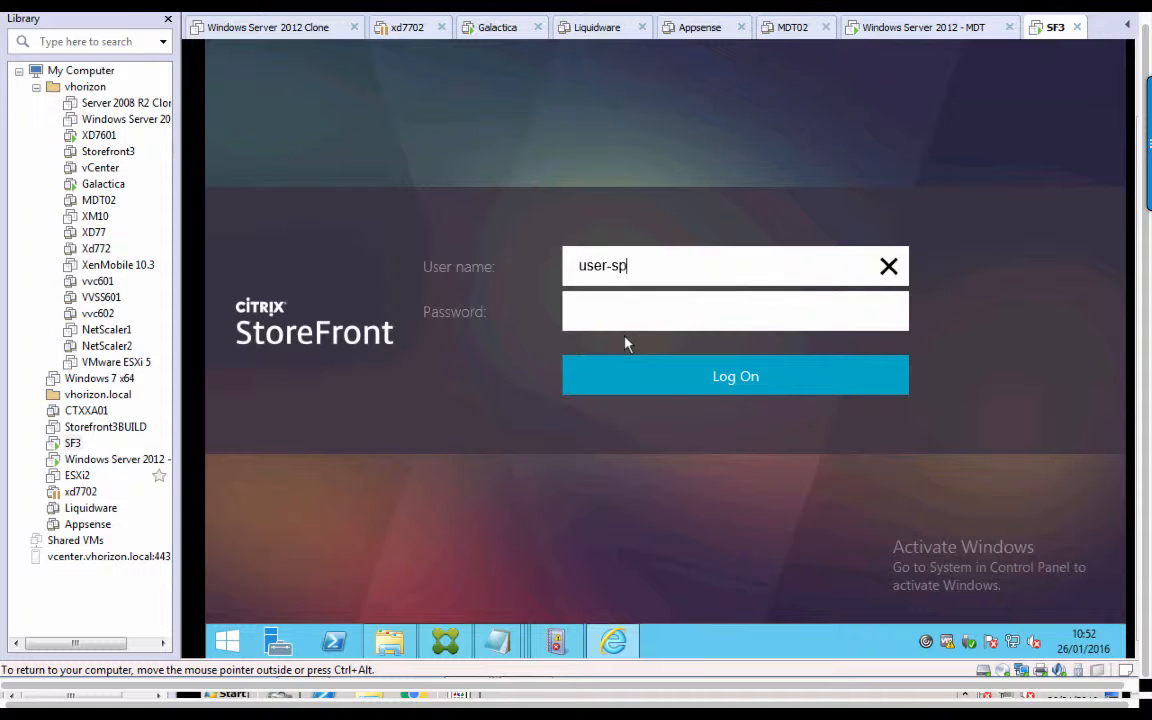
key("Tab")
type("•••••••")
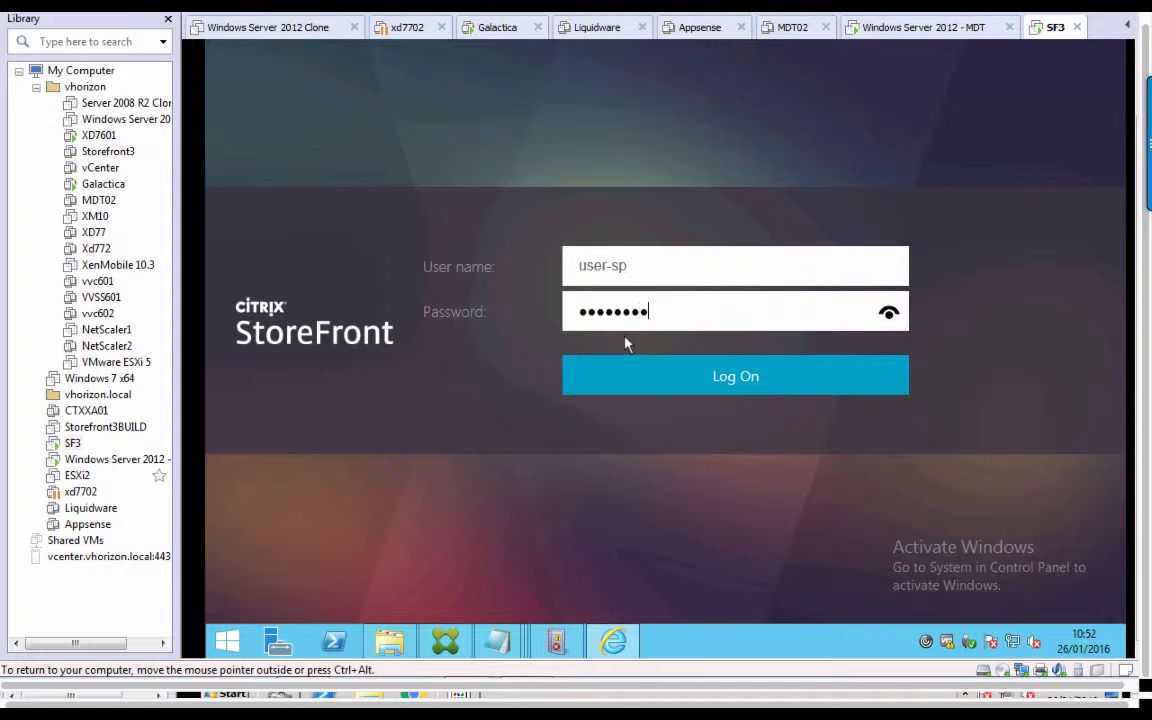
key("Return")
left_click(726, 66)
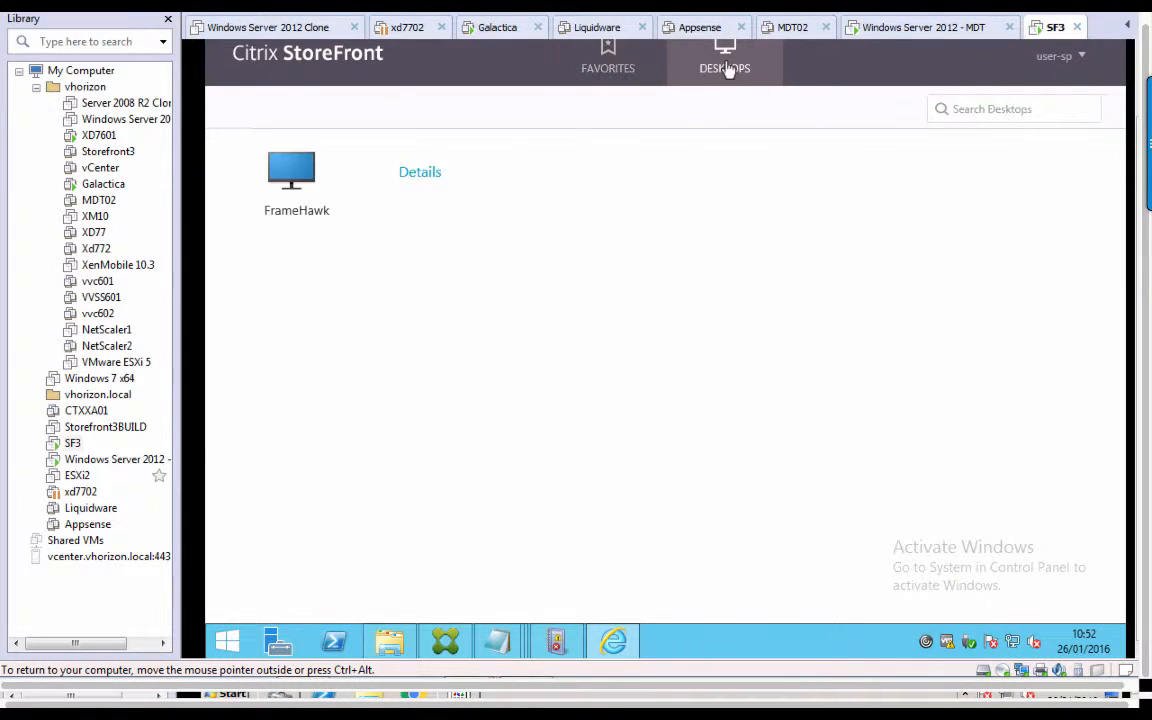
left_click(1083, 60)
left_click(1043, 170)
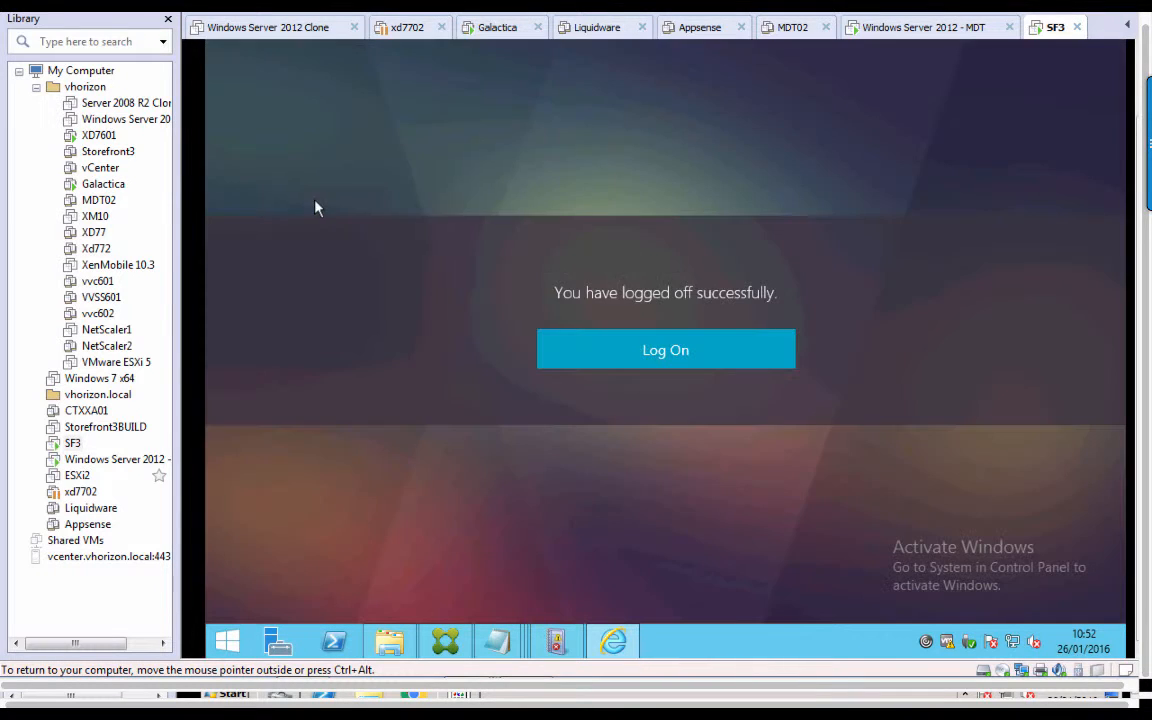
left_click(112, 137)
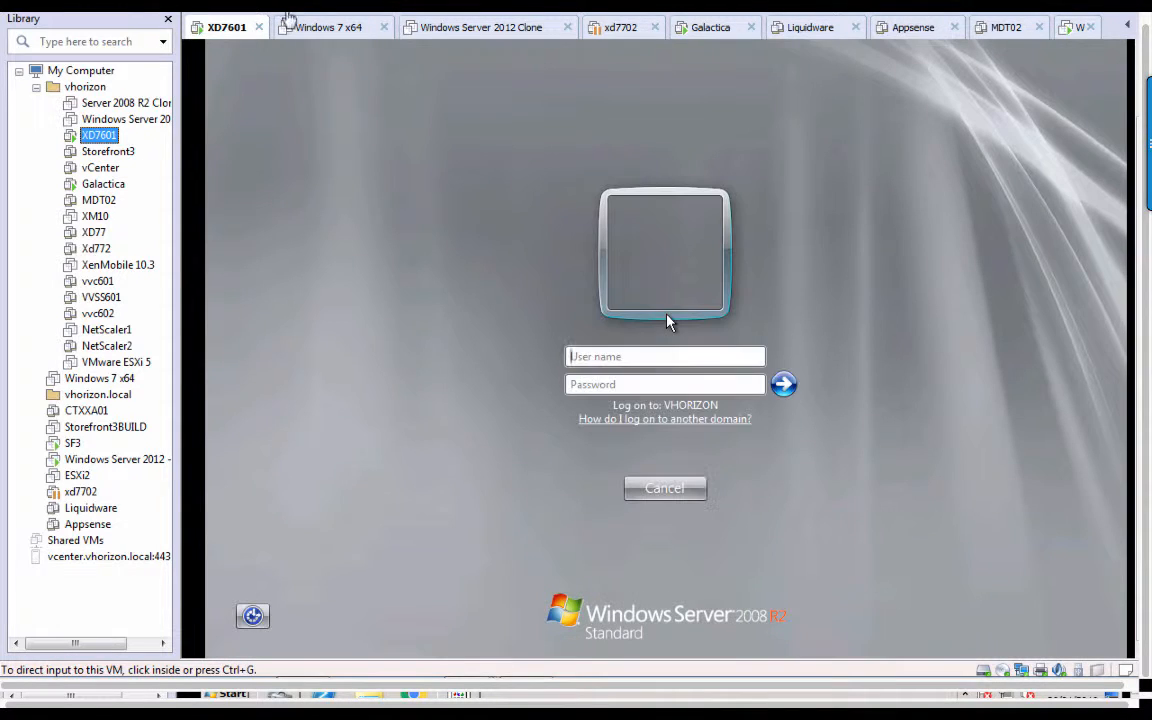
Sign in to Windows Server 2008 R2 on XD7601 with the domain account credentials.
left_click(669, 322)
type("dale")
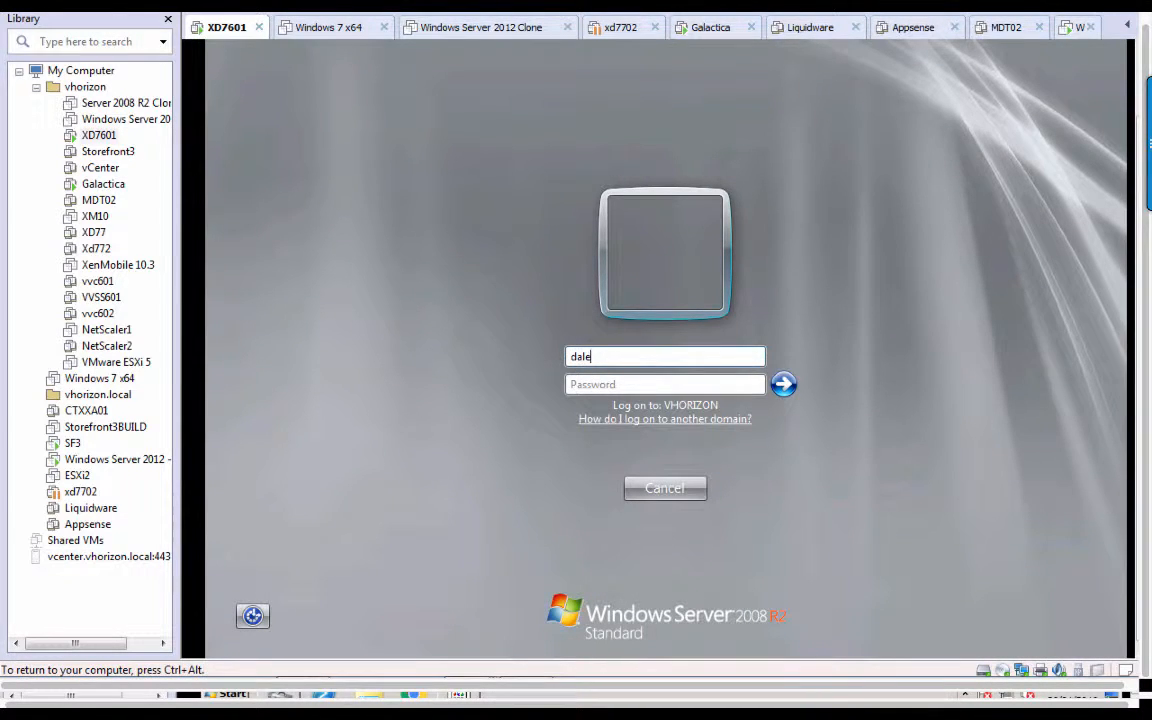
type("********")
key("Return")
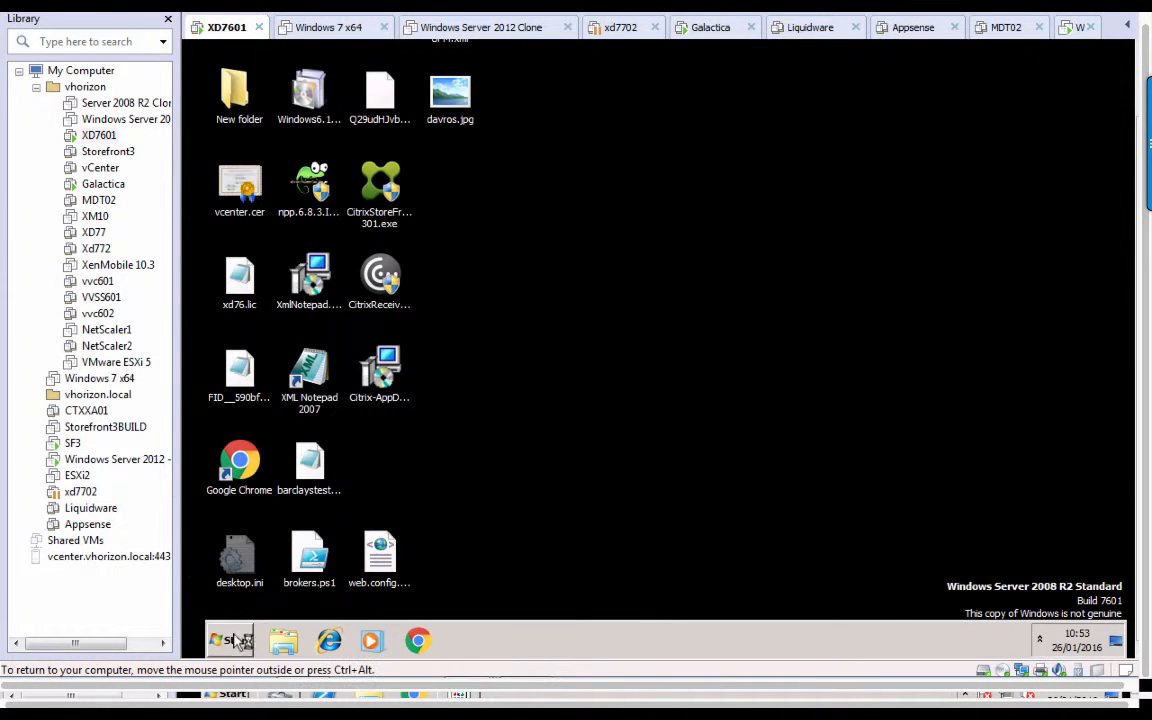
Search the Start menu and launch Server Manager from the results.
left_click(230, 641)
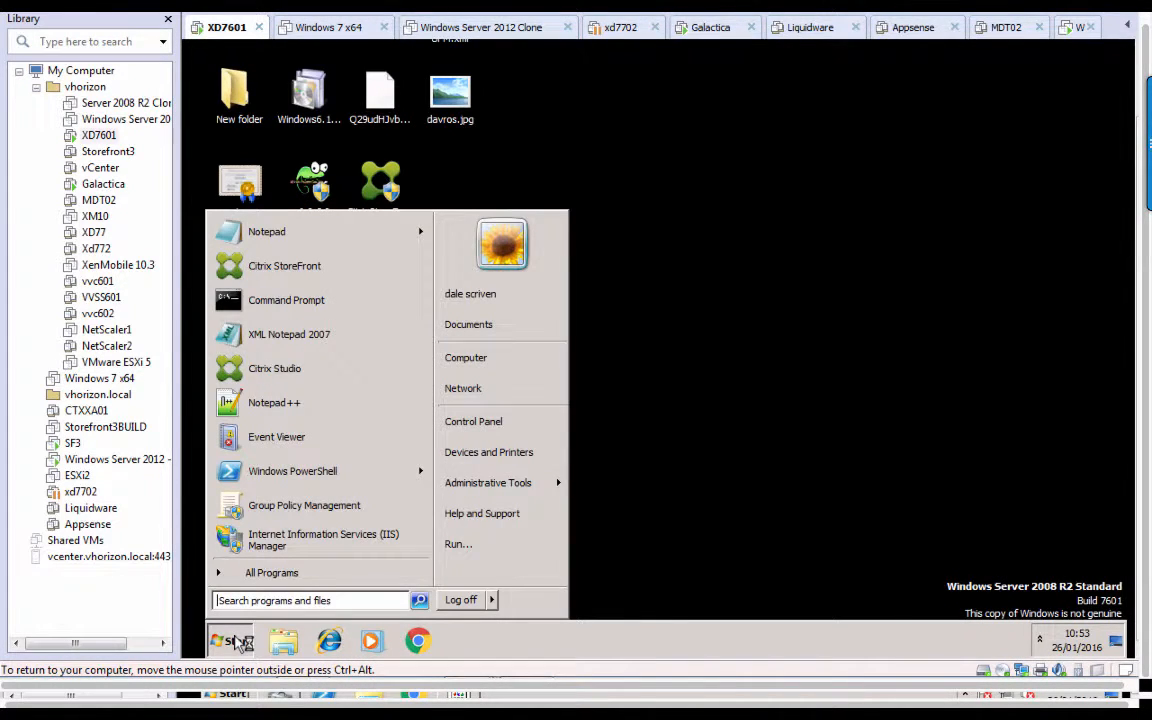
type("serives")
key("BackSpace")
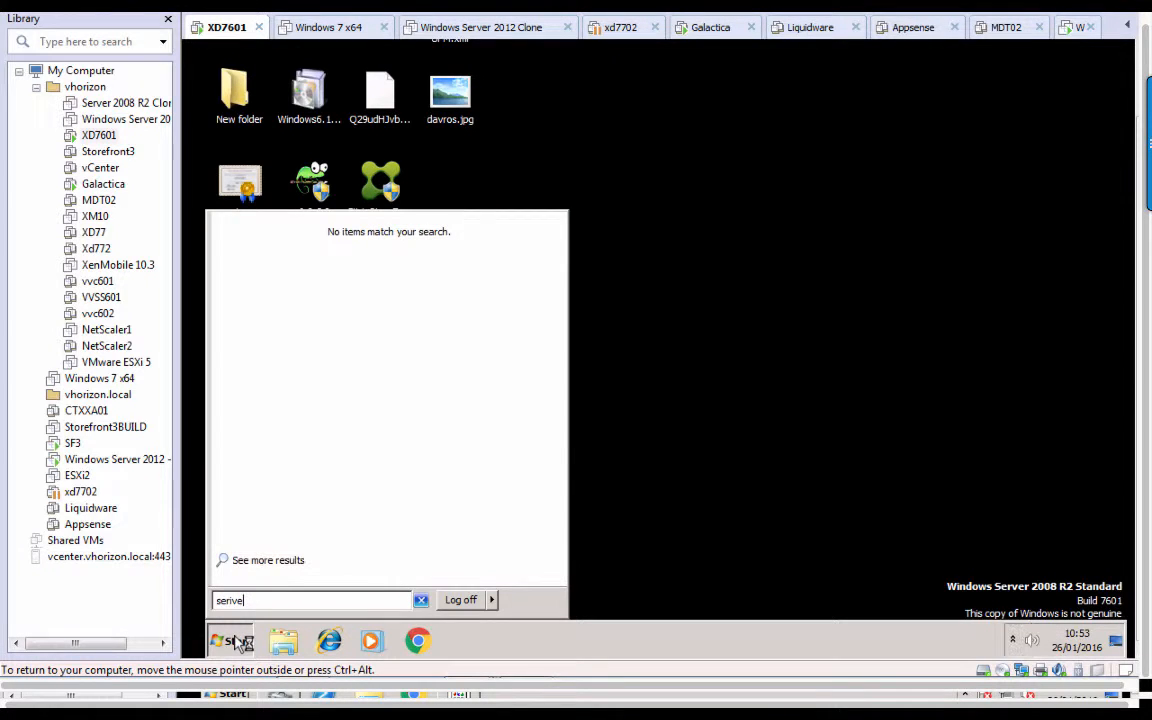
key("BackSpace")
key("BackSpace")
key("BackSpace")
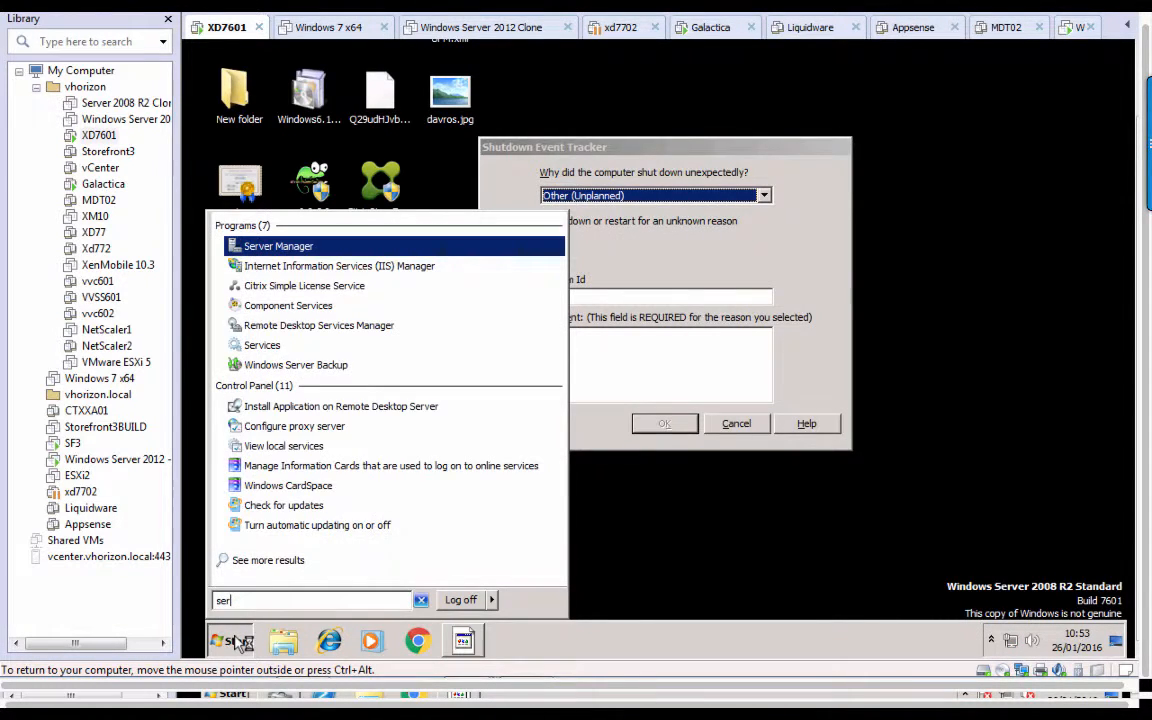
key("Return")
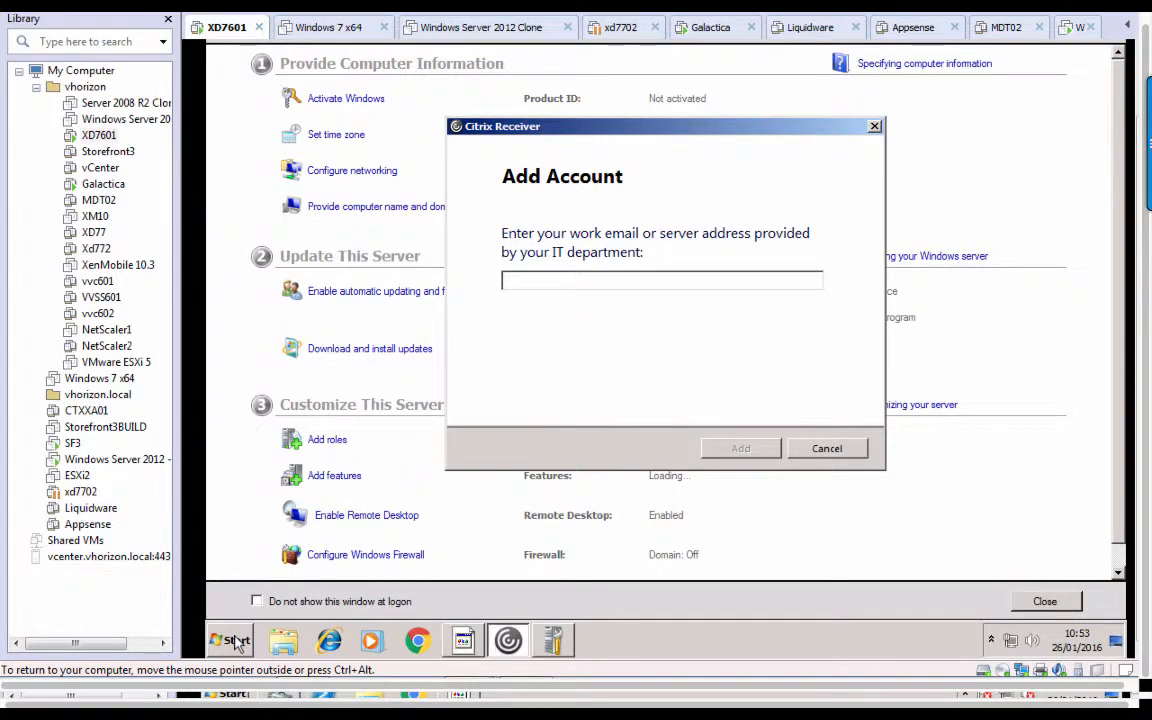
Run services.msc and stop the Citrix Broker Service.
left_click(232, 641)
type("services.msc")
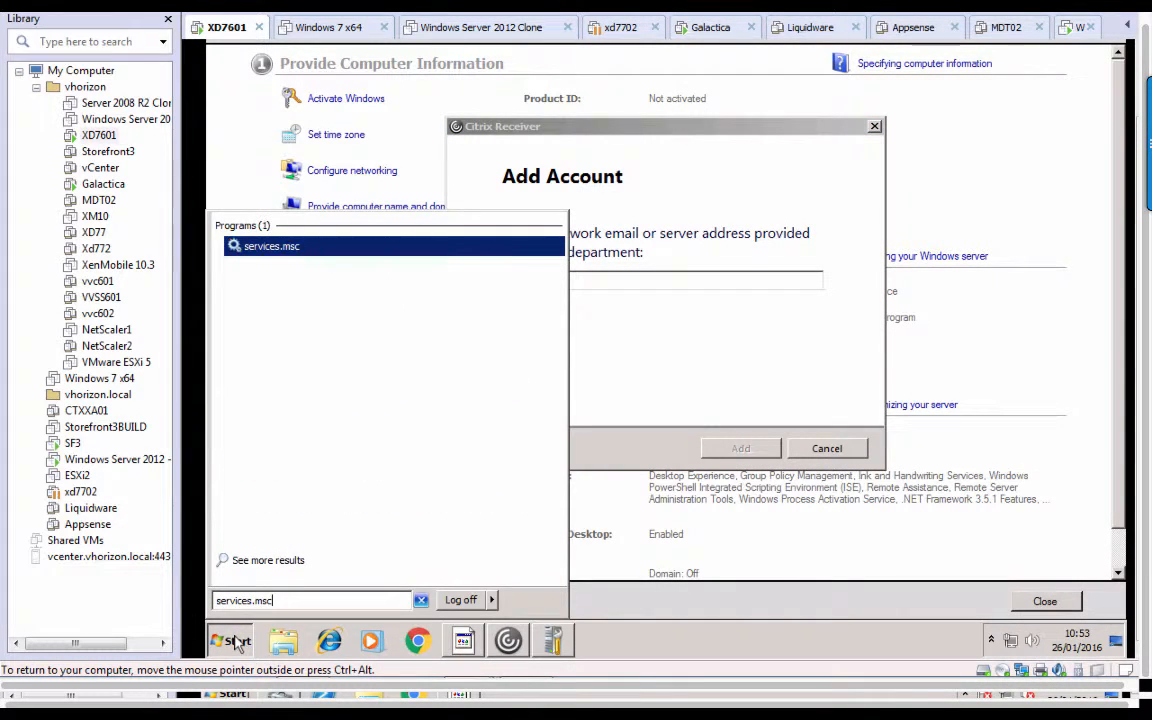
key("Return")
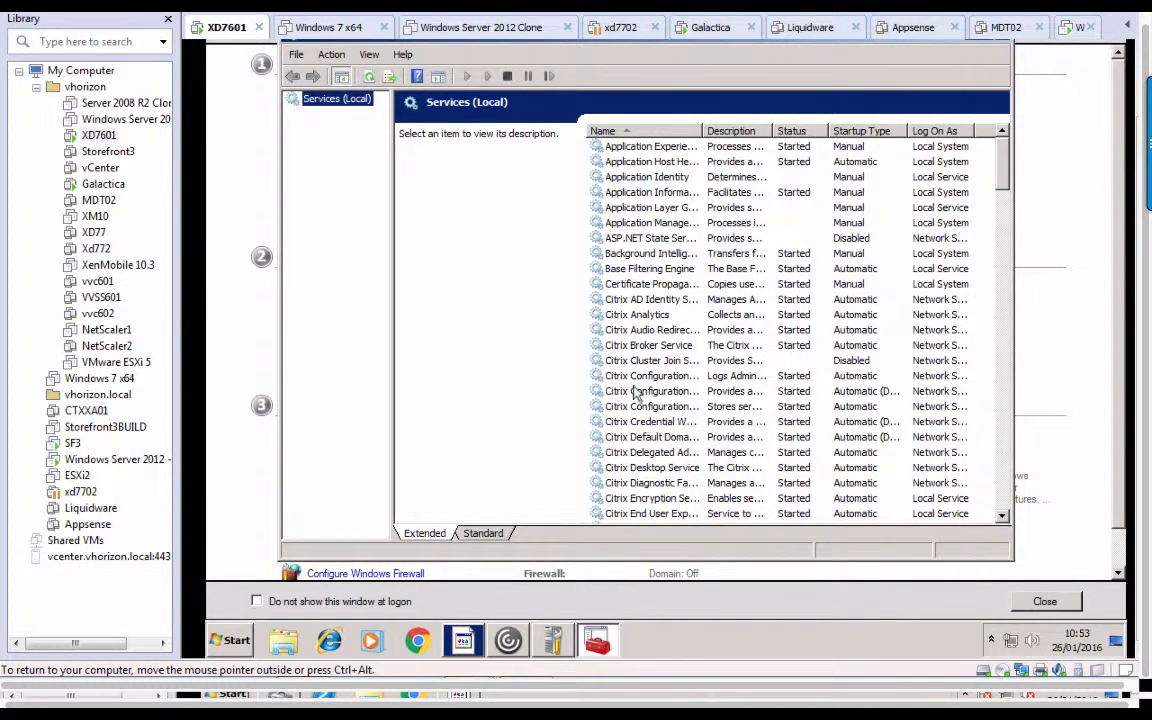
left_click(640, 345)
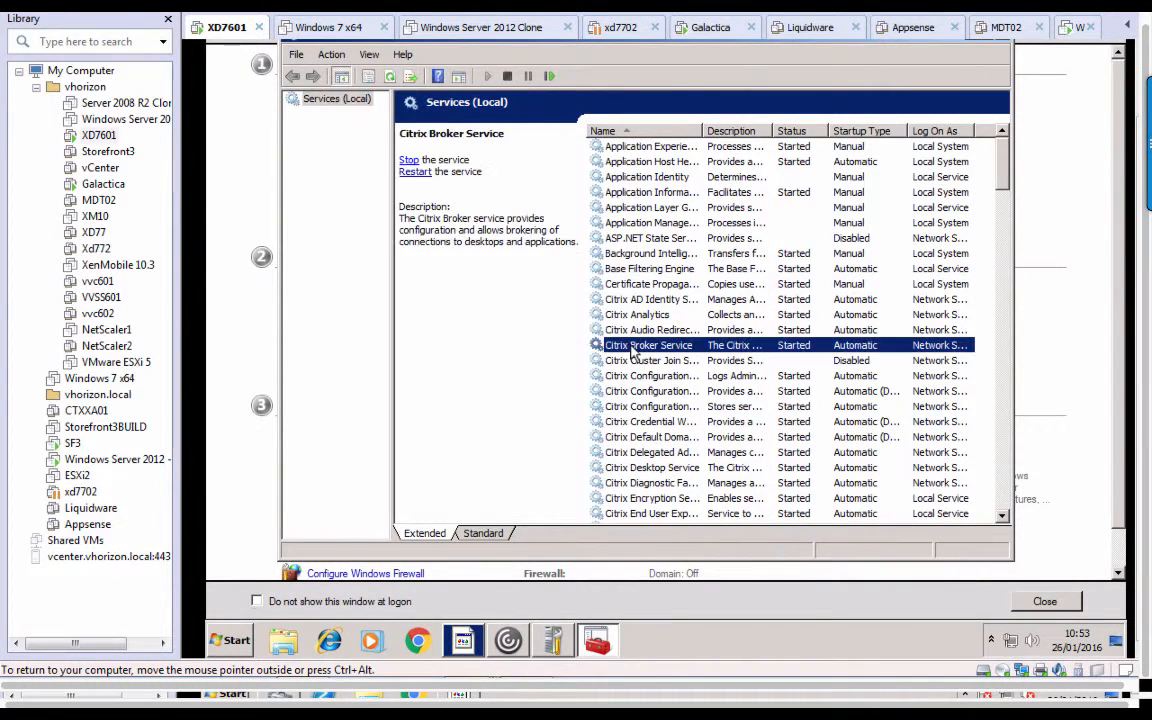
left_click(410, 161)
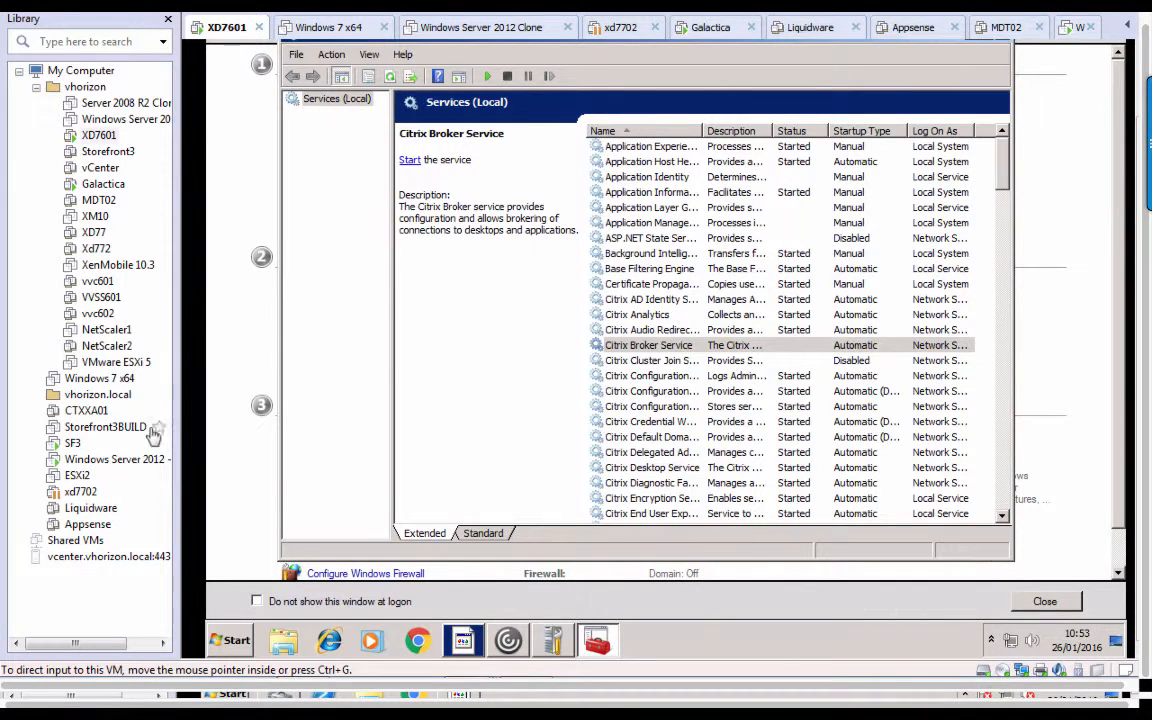
Sign in to SF3's StoreFront as user-sp.
left_click(70, 443)
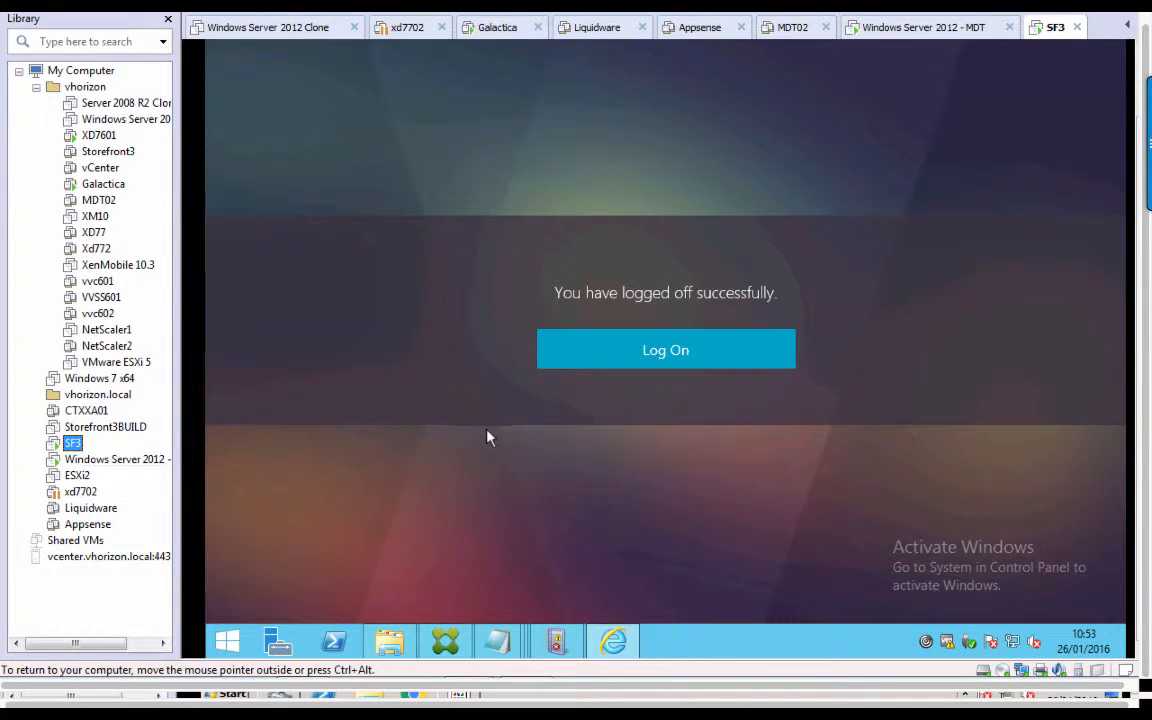
left_click(630, 362)
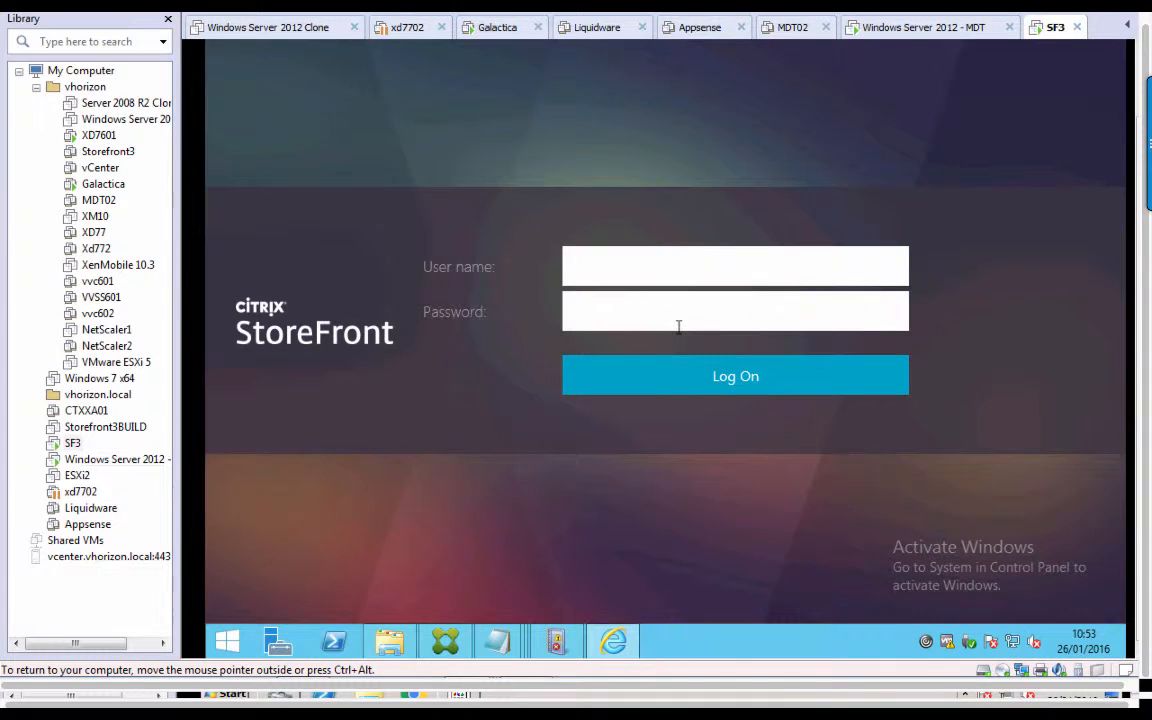
type("user-sp")
key("Tab")
type("********")
key("Return")
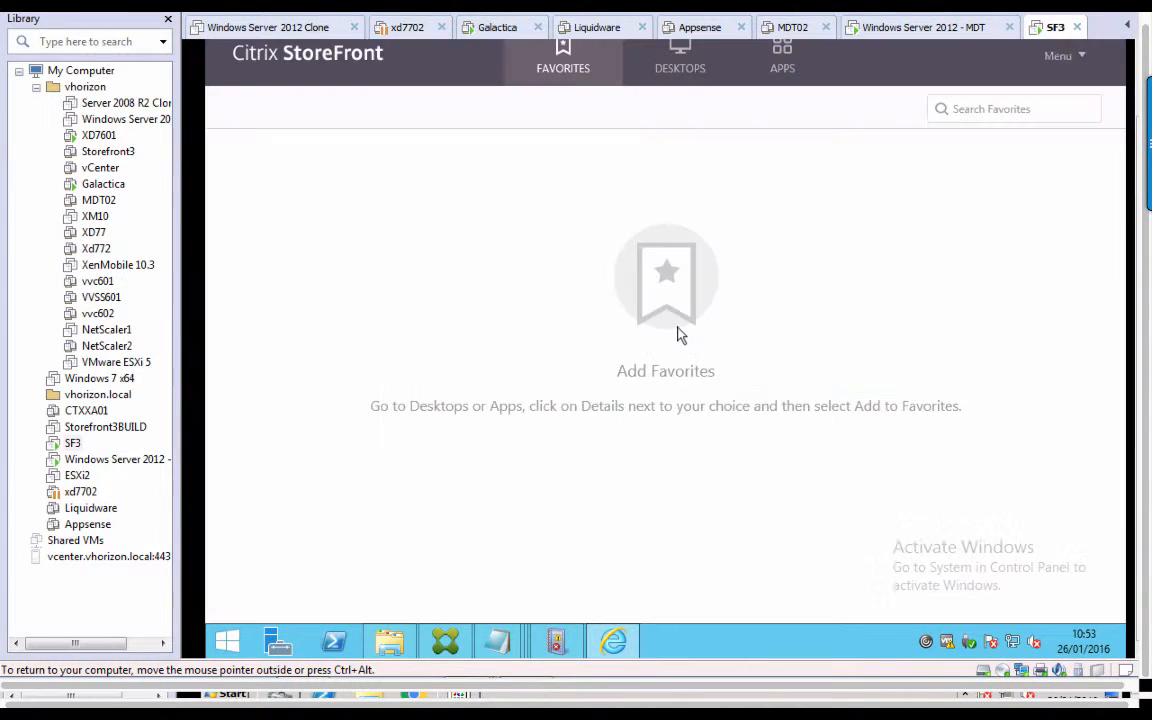
Compare the Desktops and Apps tabs: Applications desktop, Adobe Reader XI, Calculator and Notepad.
left_click(698, 73)
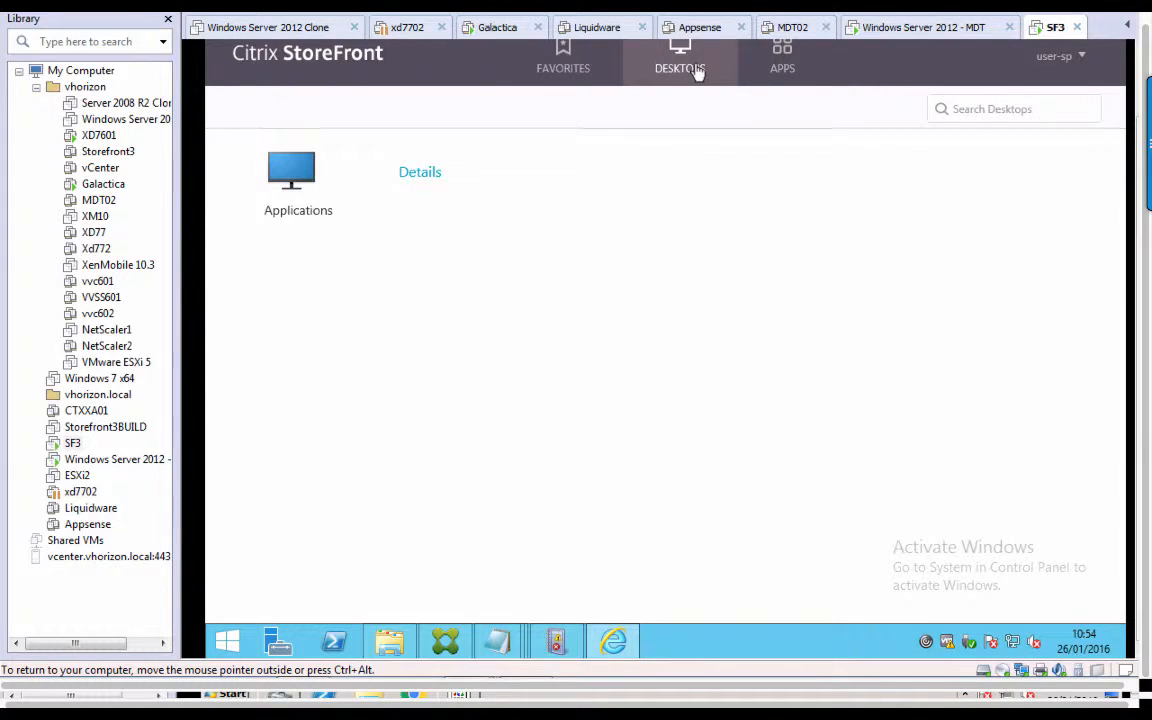
left_click(770, 73)
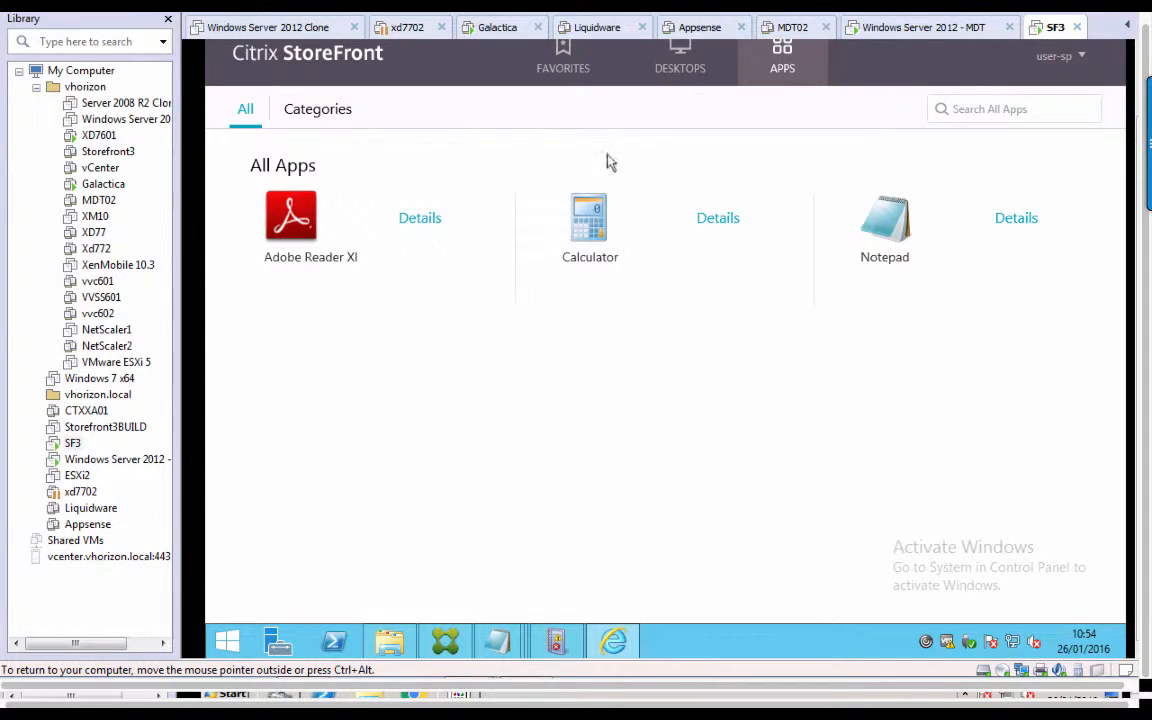
left_click(694, 76)
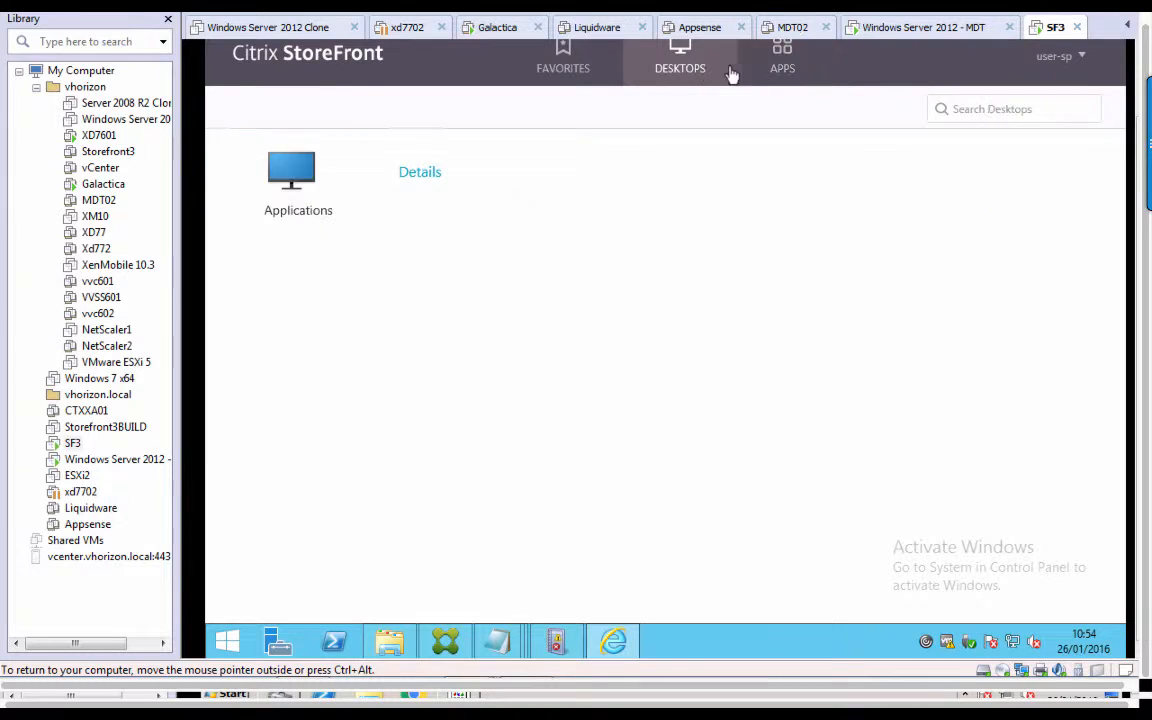
left_click(780, 73)
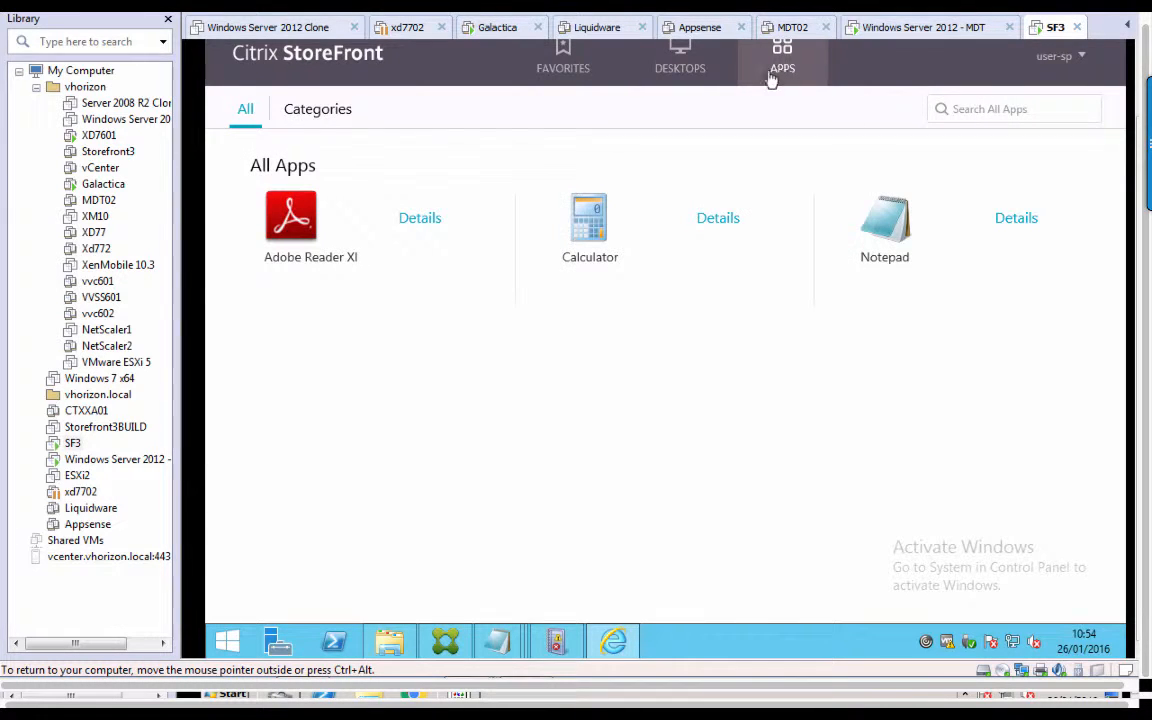
left_click(691, 80)
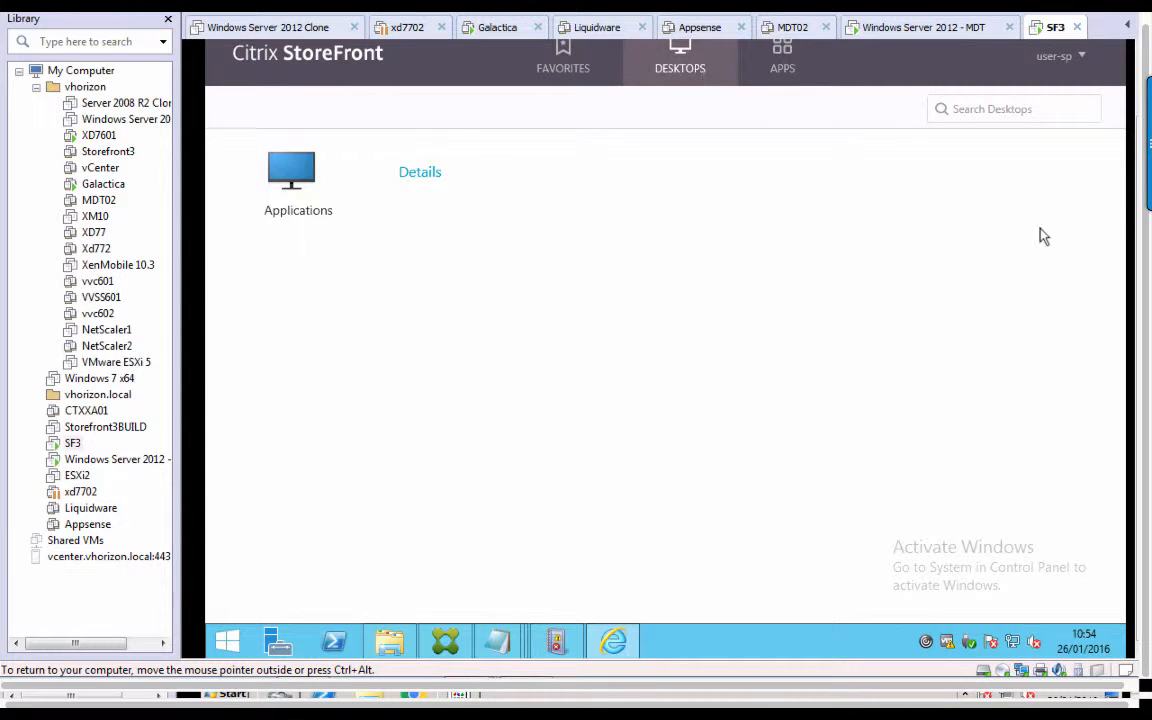
left_click_drag(1146, 298, 1148, 235)
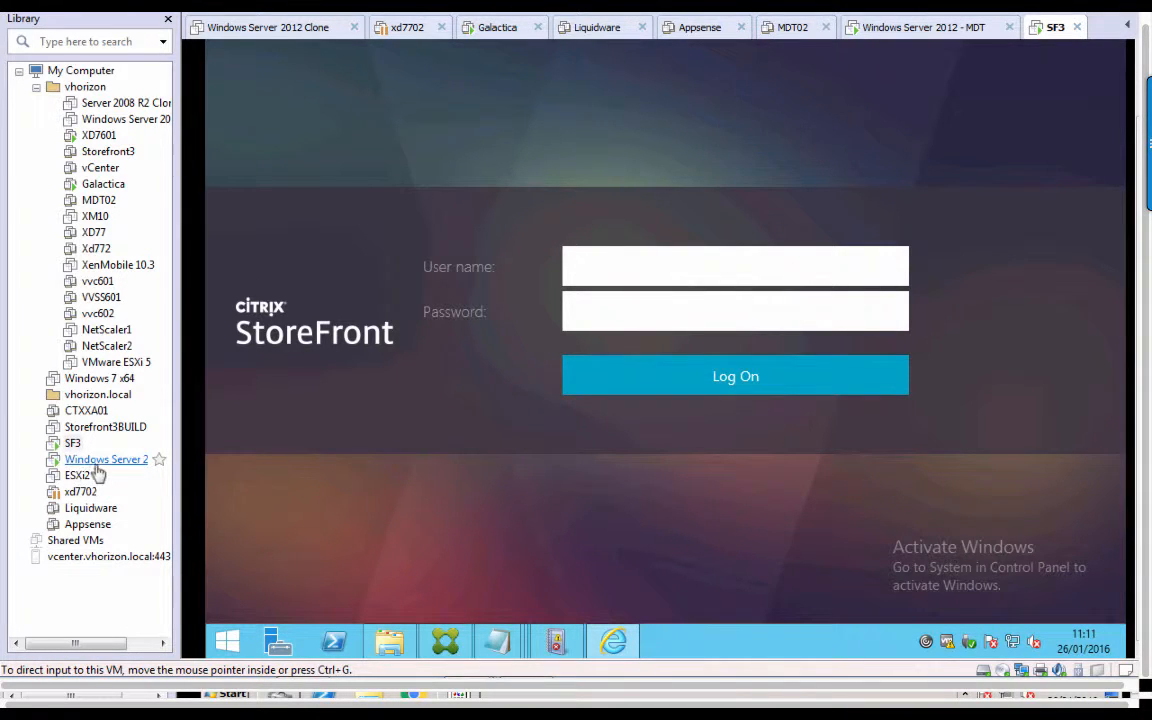
left_click(99, 136)
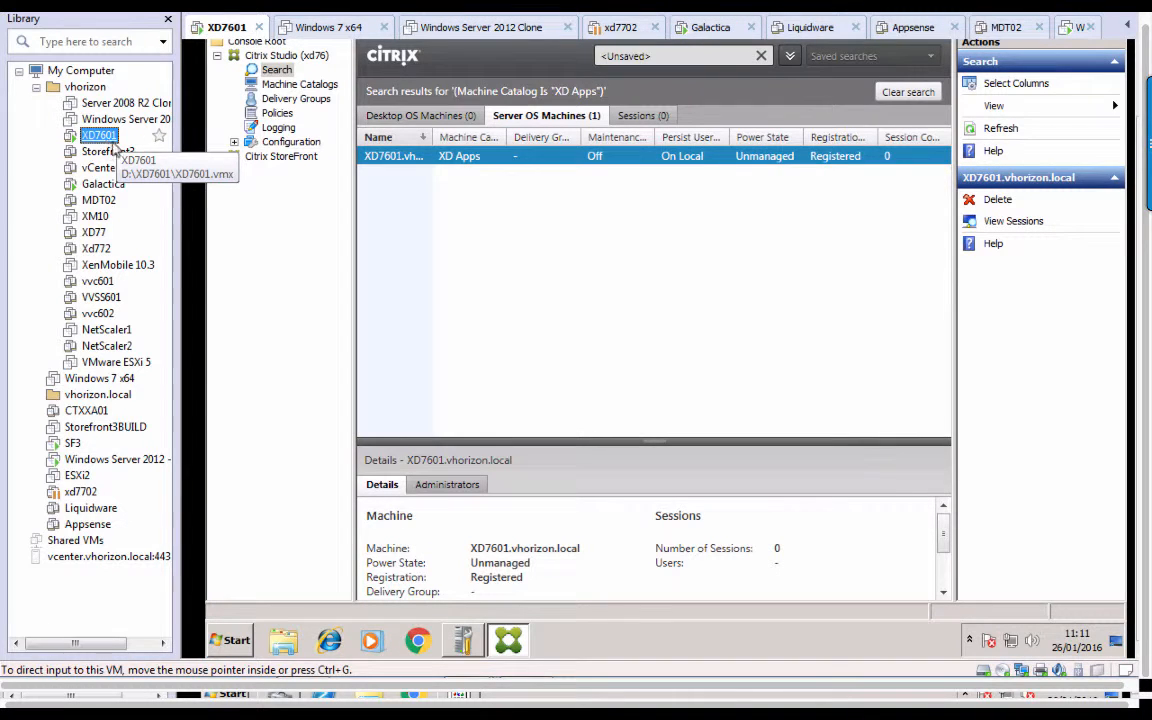
Start a new delivery group using one machine from the XD Apps catalog, delivering applications.
left_click(304, 100)
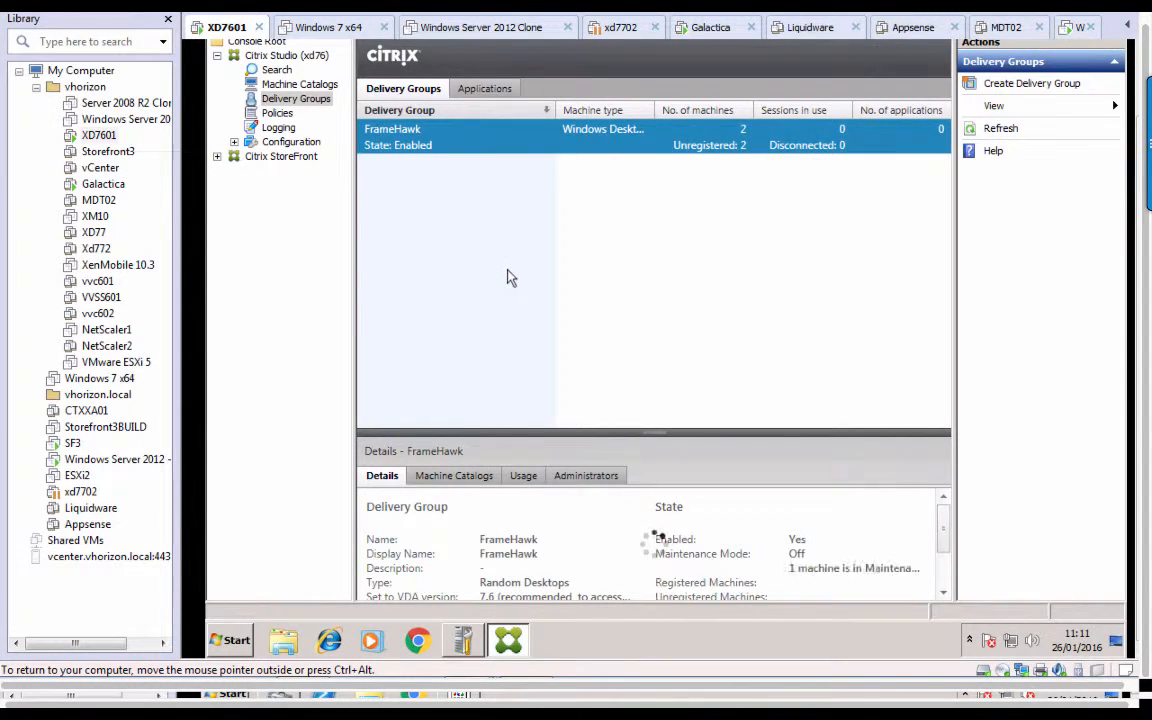
right_click(509, 277)
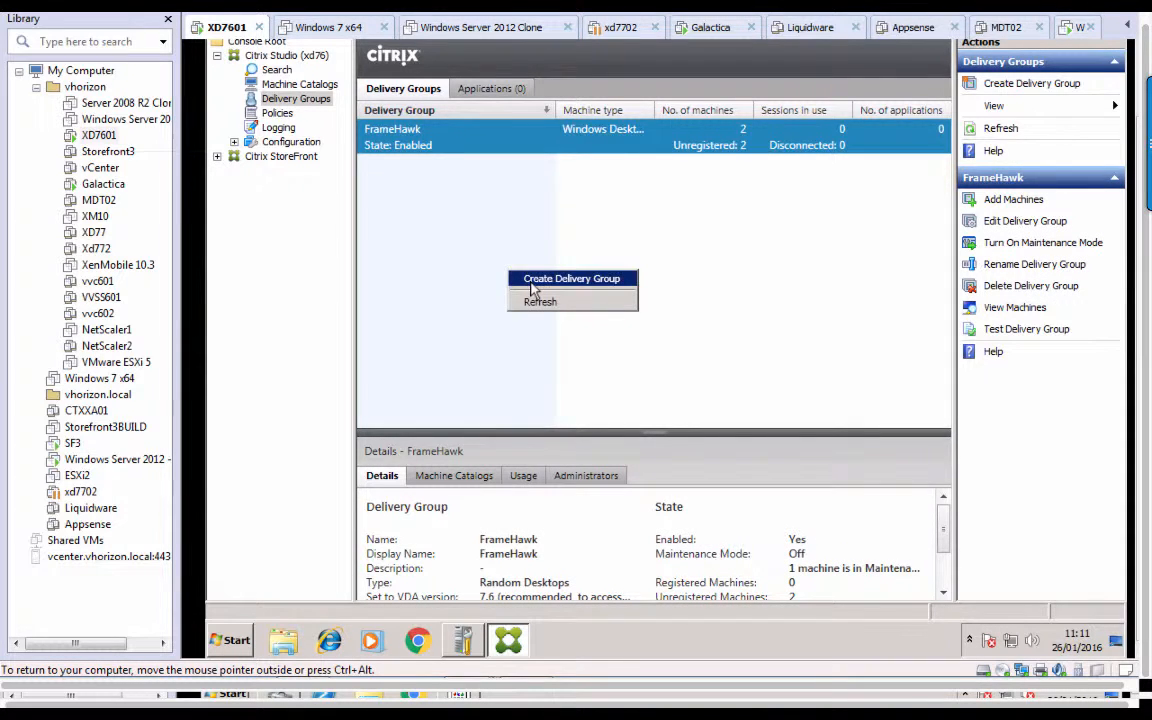
left_click(533, 284)
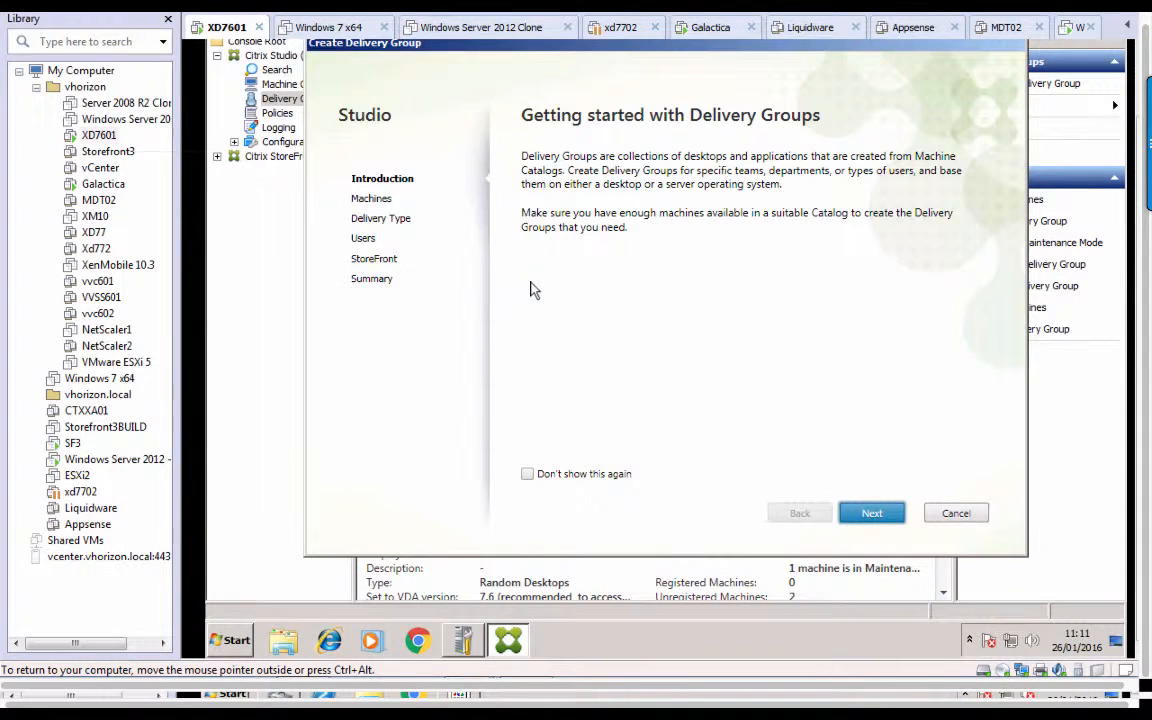
left_click(876, 515)
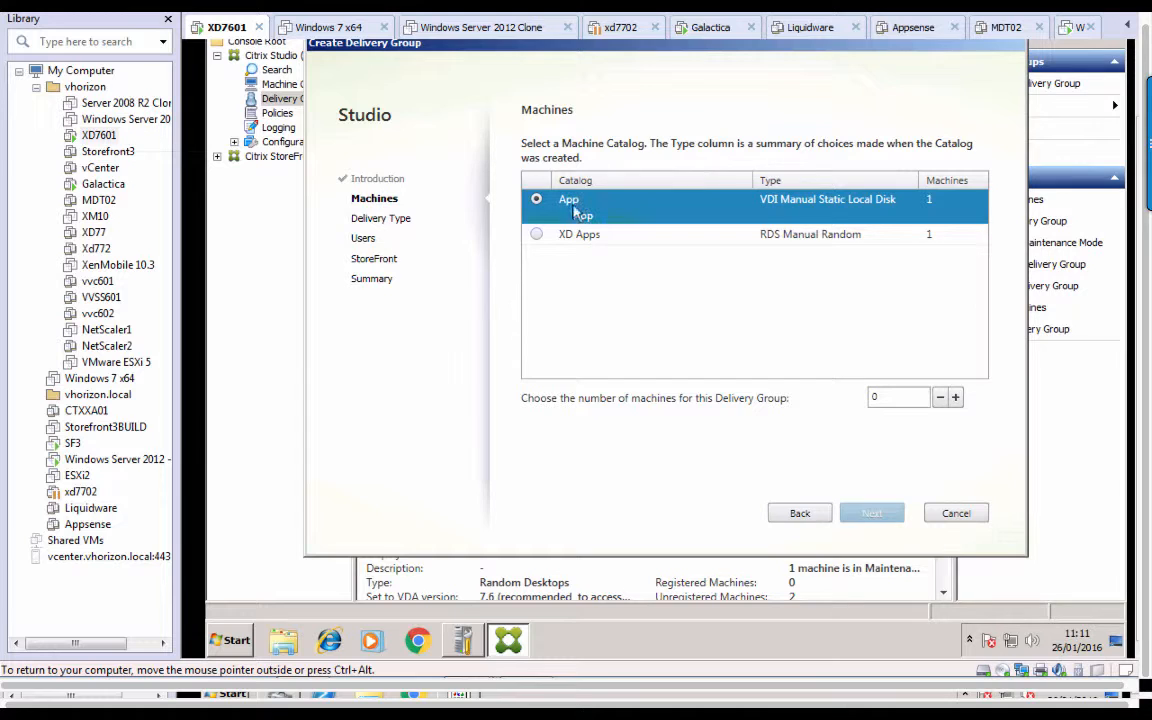
left_click(536, 234)
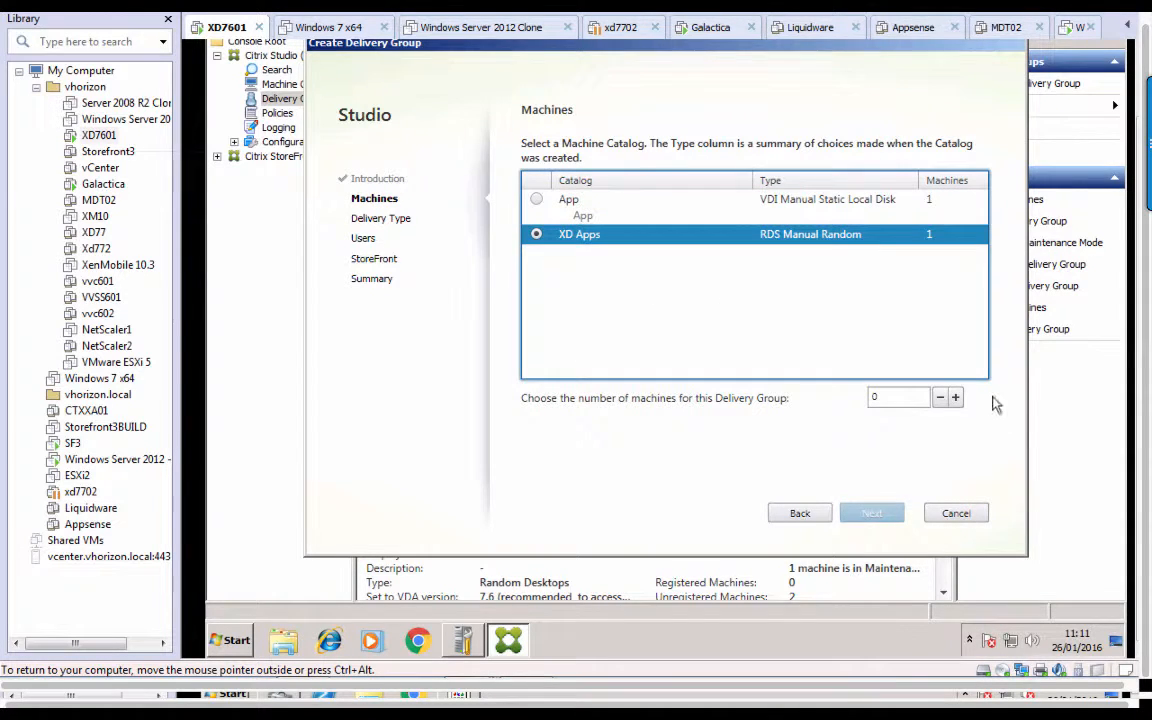
left_click(956, 398)
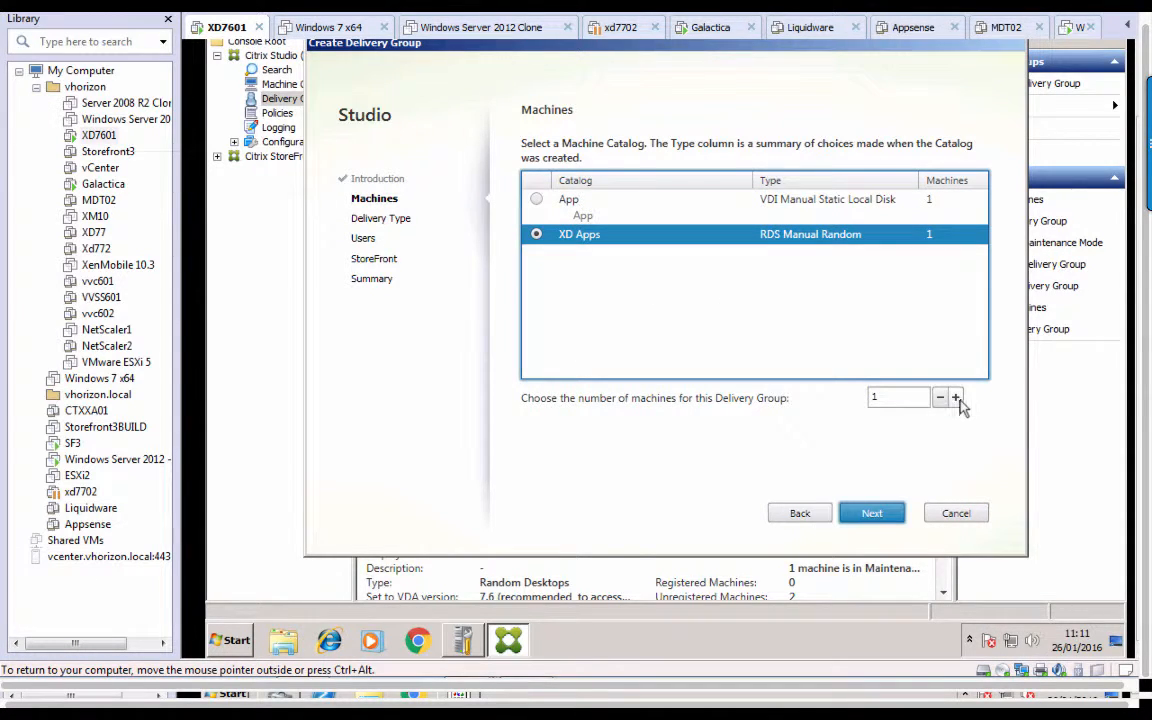
left_click(870, 514)
left_click(585, 230)
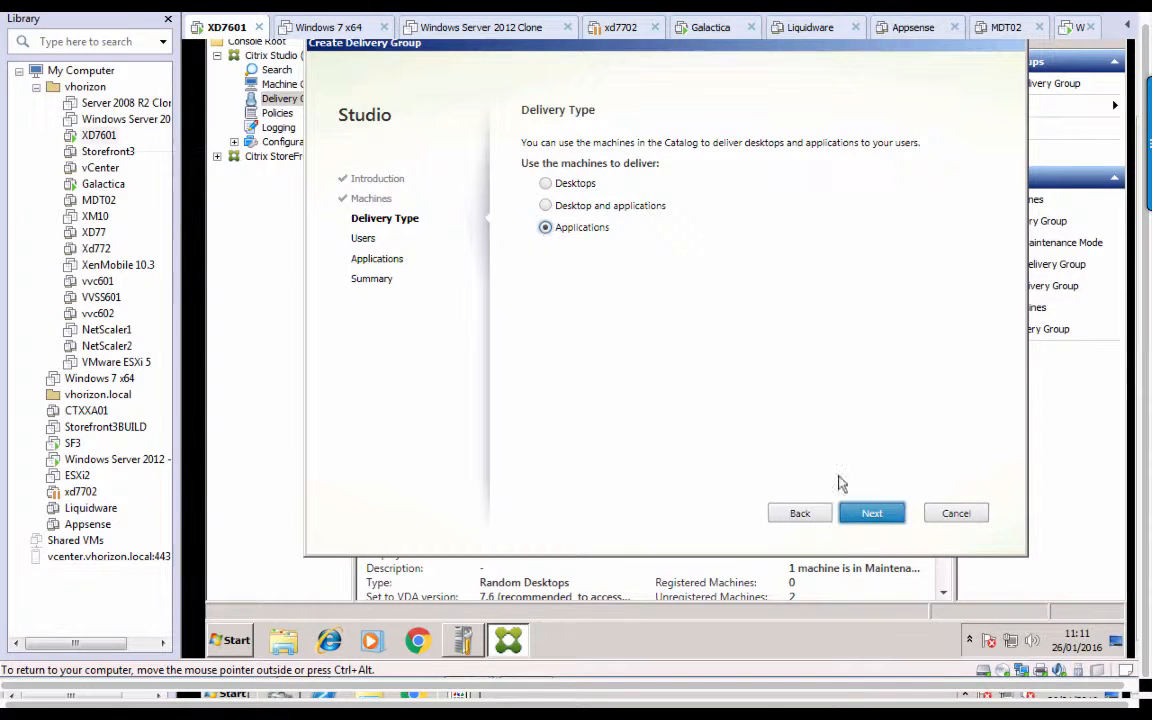
left_click(869, 513)
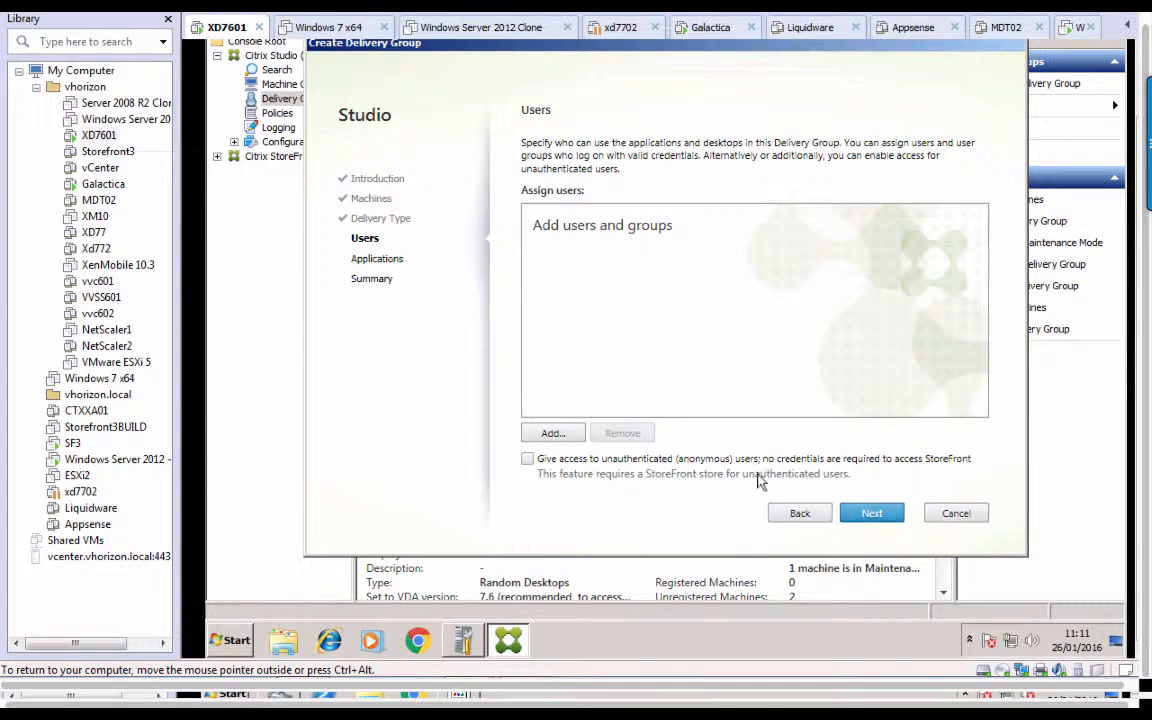
Add Domain Users, include Notepad, name the group 'XD Apps' and finish the wizard.
left_click(553, 434)
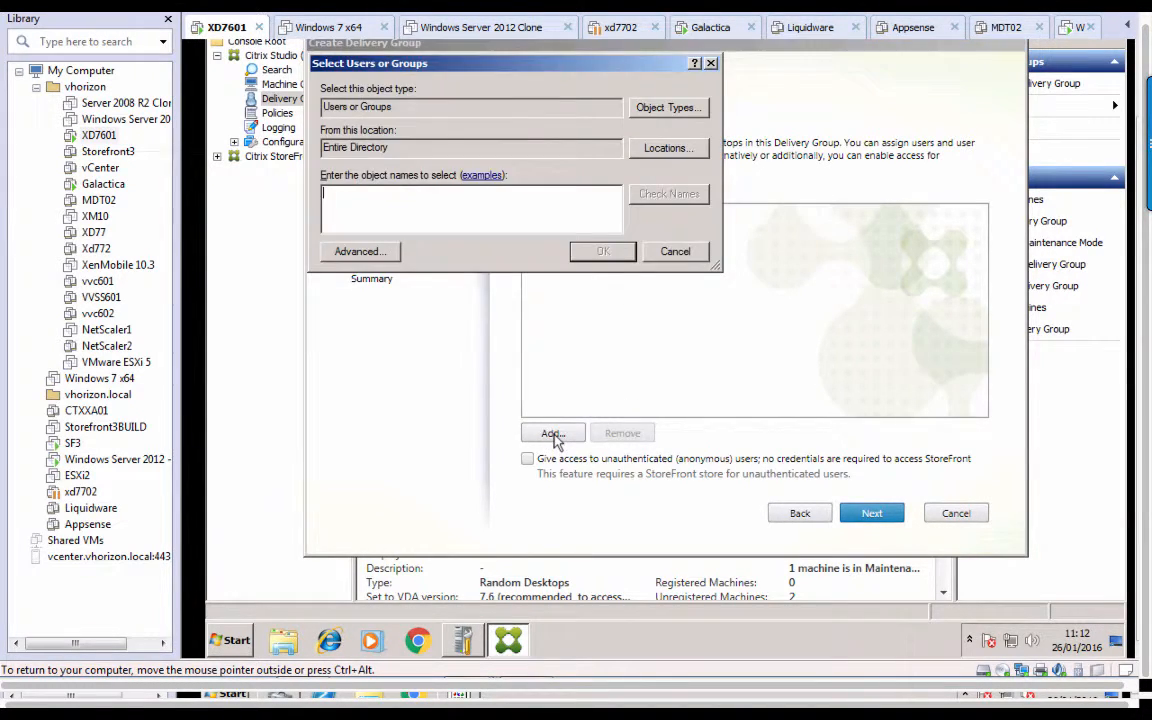
type("domain user")
key("Return")
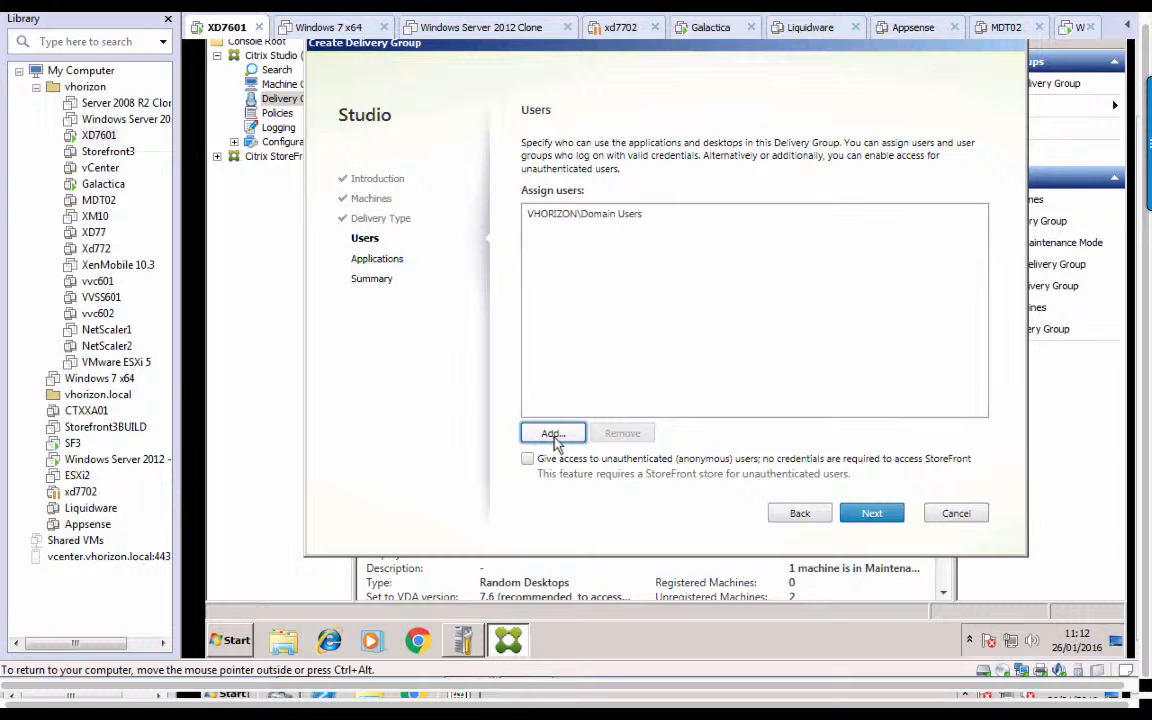
left_click(872, 513)
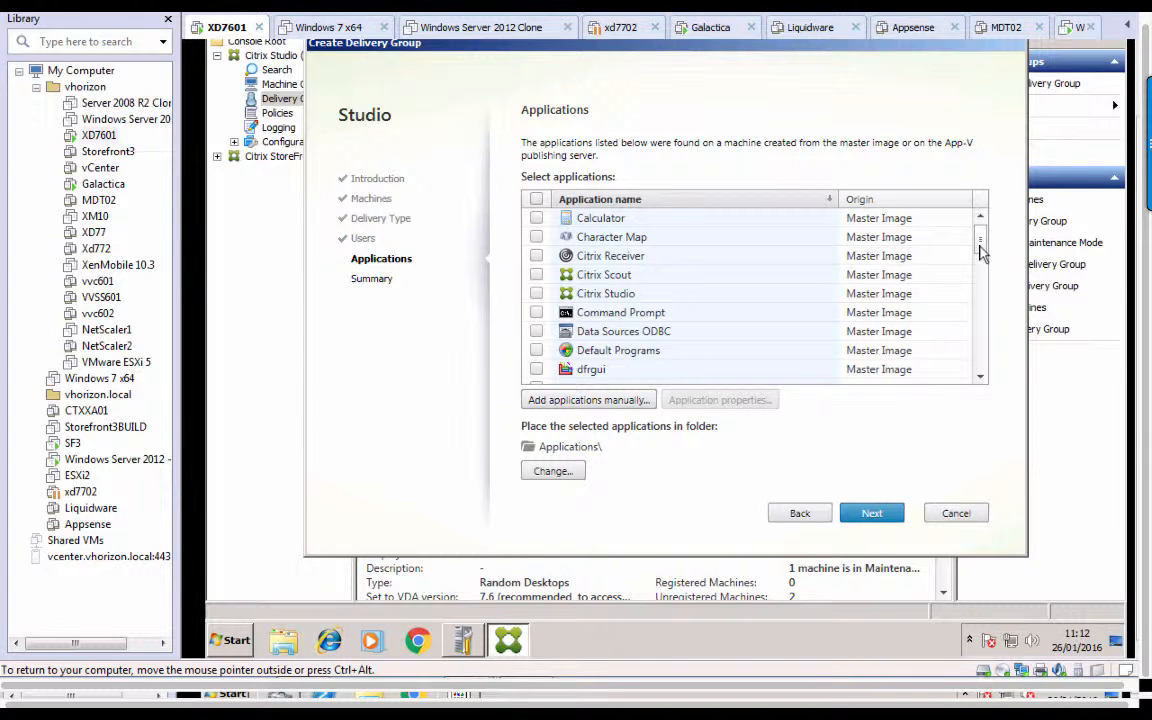
left_click_drag(980, 252, 985, 306)
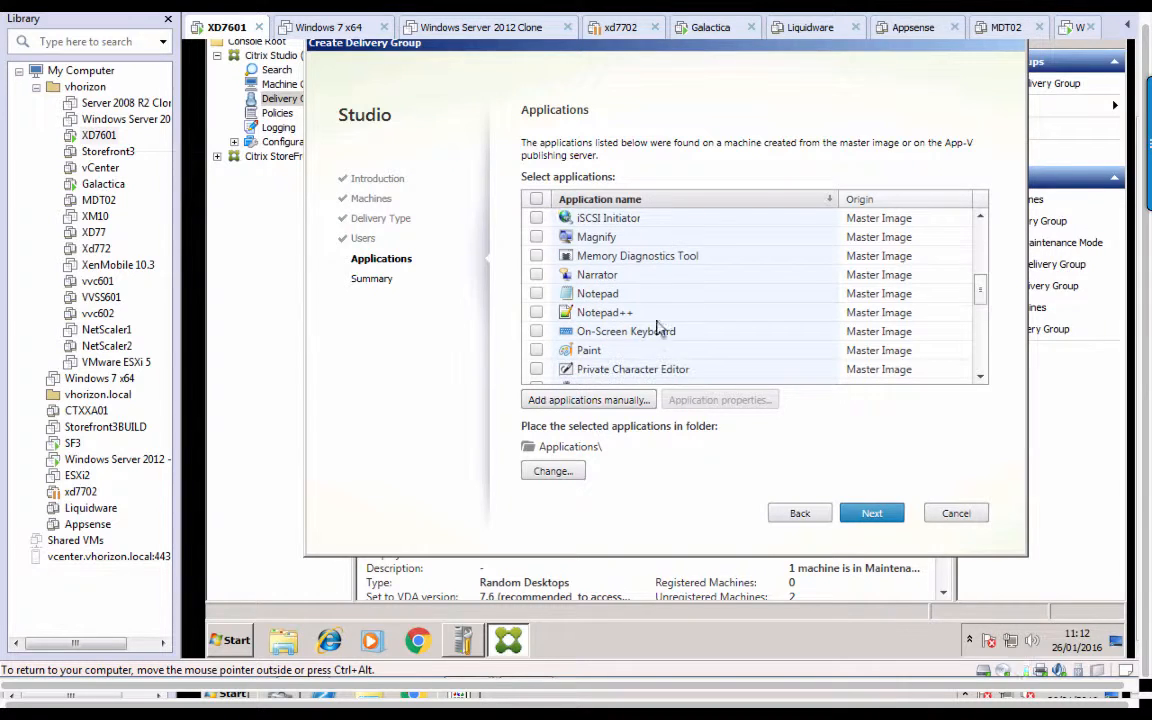
left_click(536, 294)
left_click(869, 522)
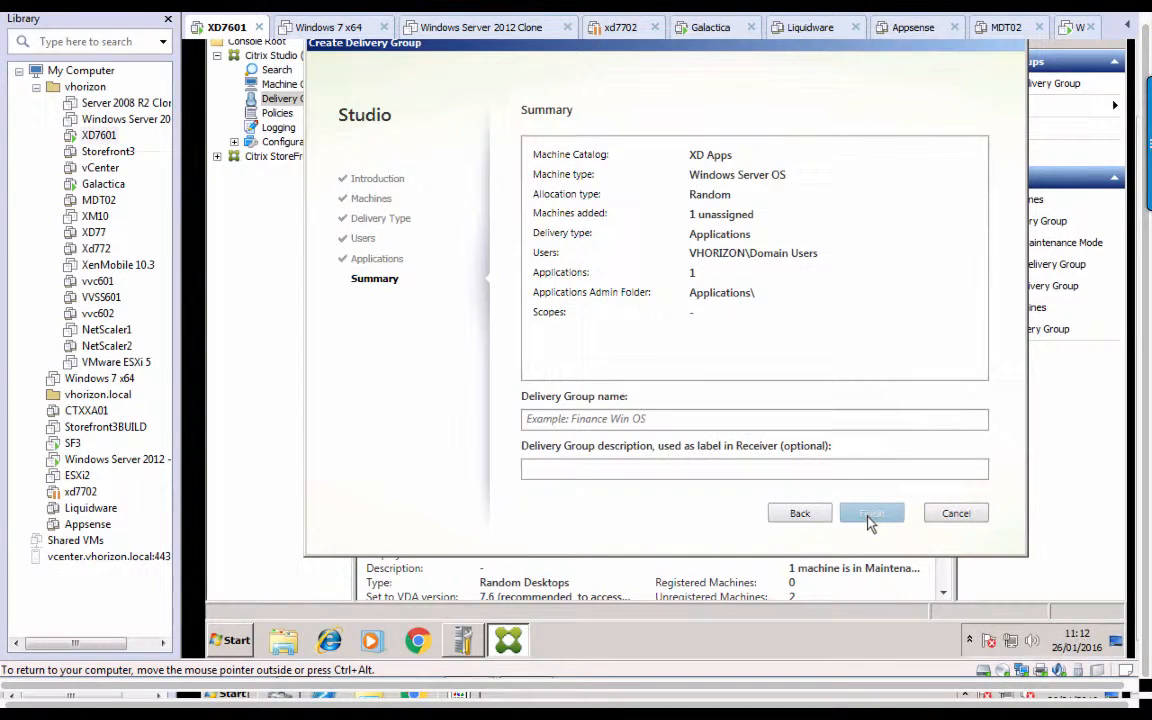
left_click(612, 420)
type("XD Apps")
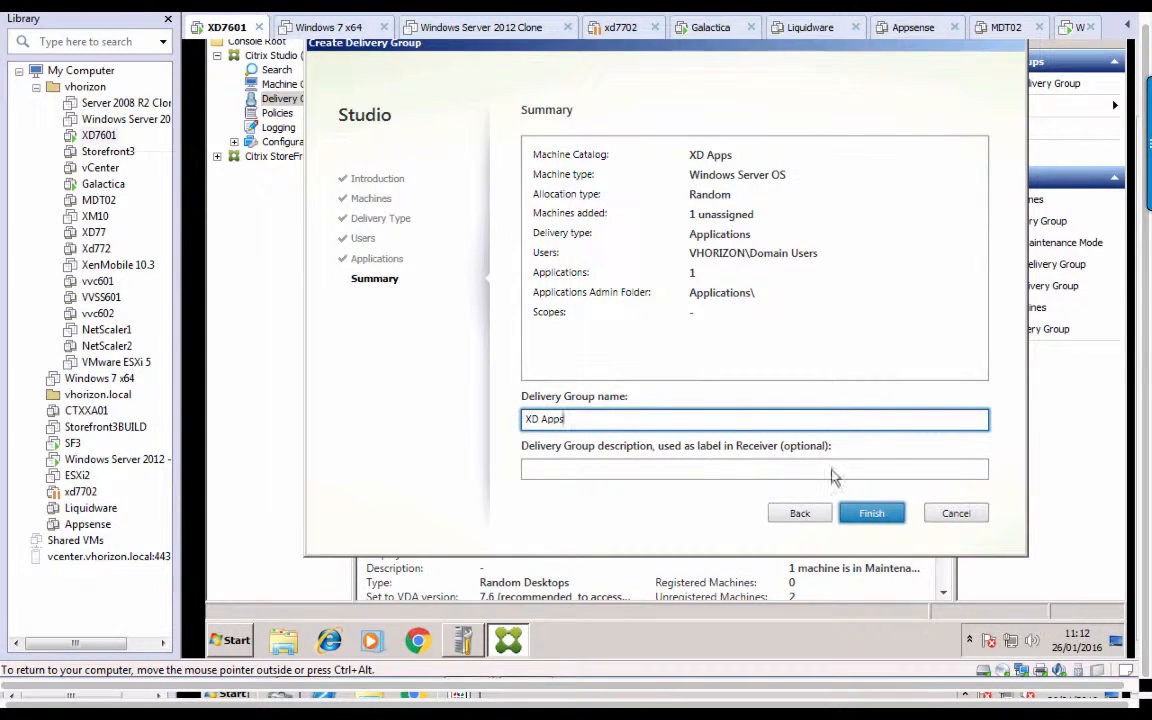
left_click(871, 513)
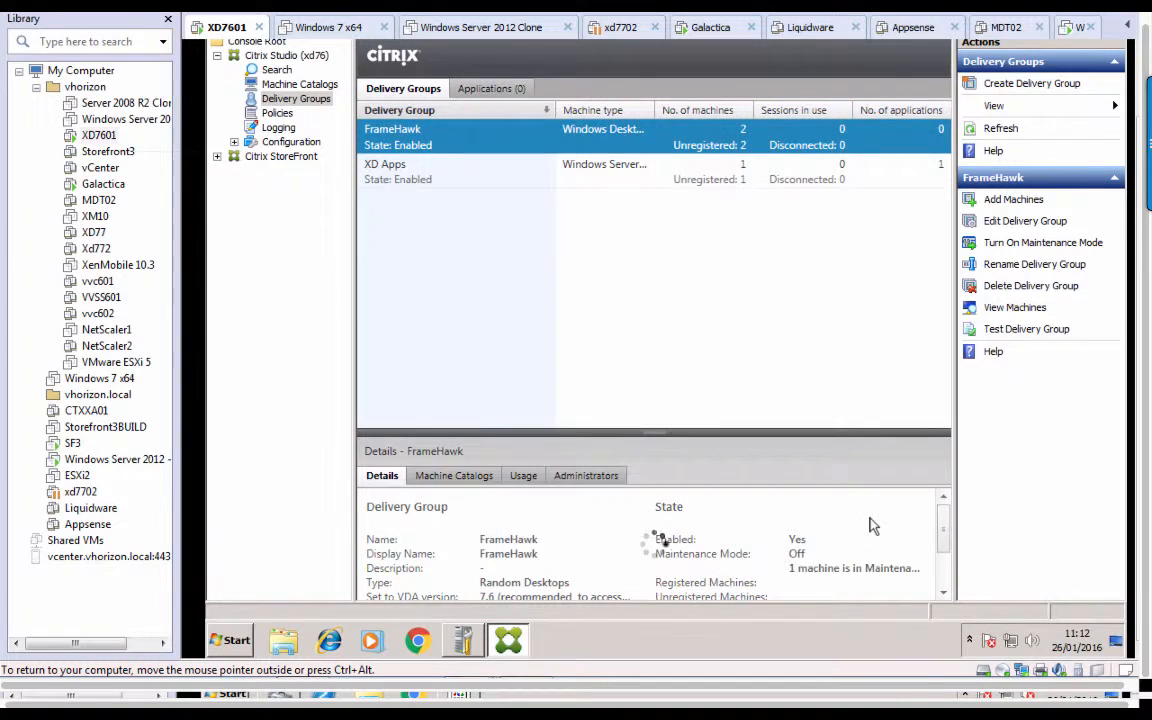
Set Notepad's description and keywords to 'Keywords: Primary' in its application properties.
left_click(500, 89)
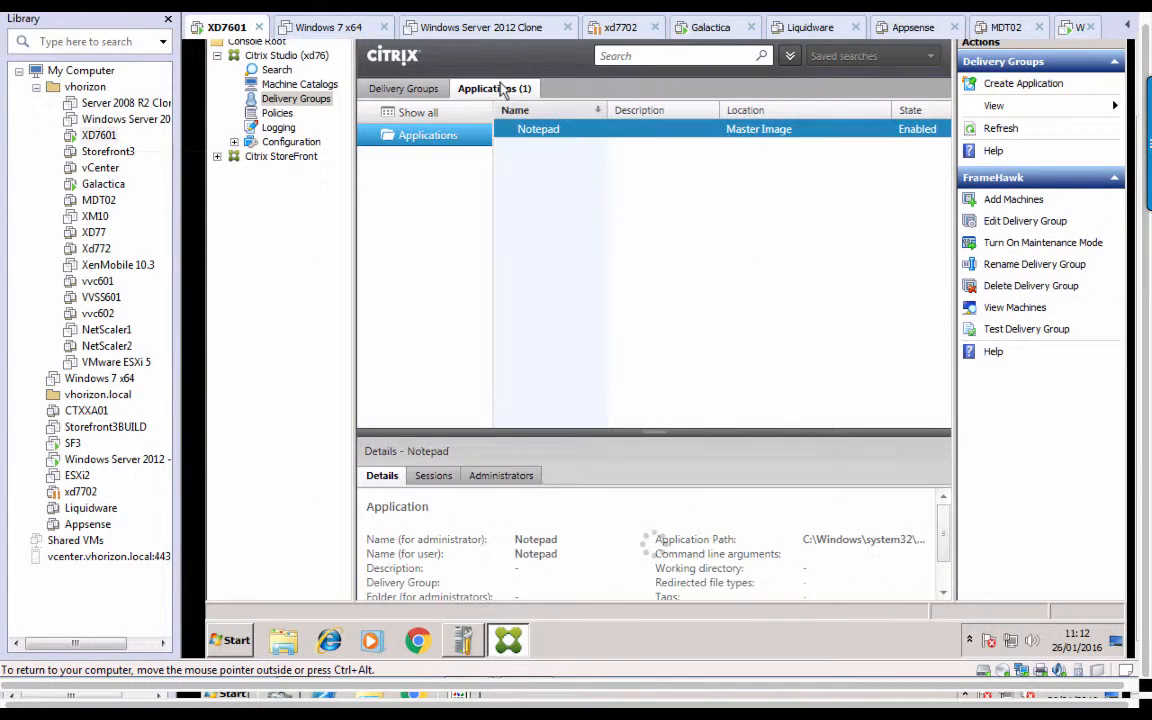
right_click(652, 136)
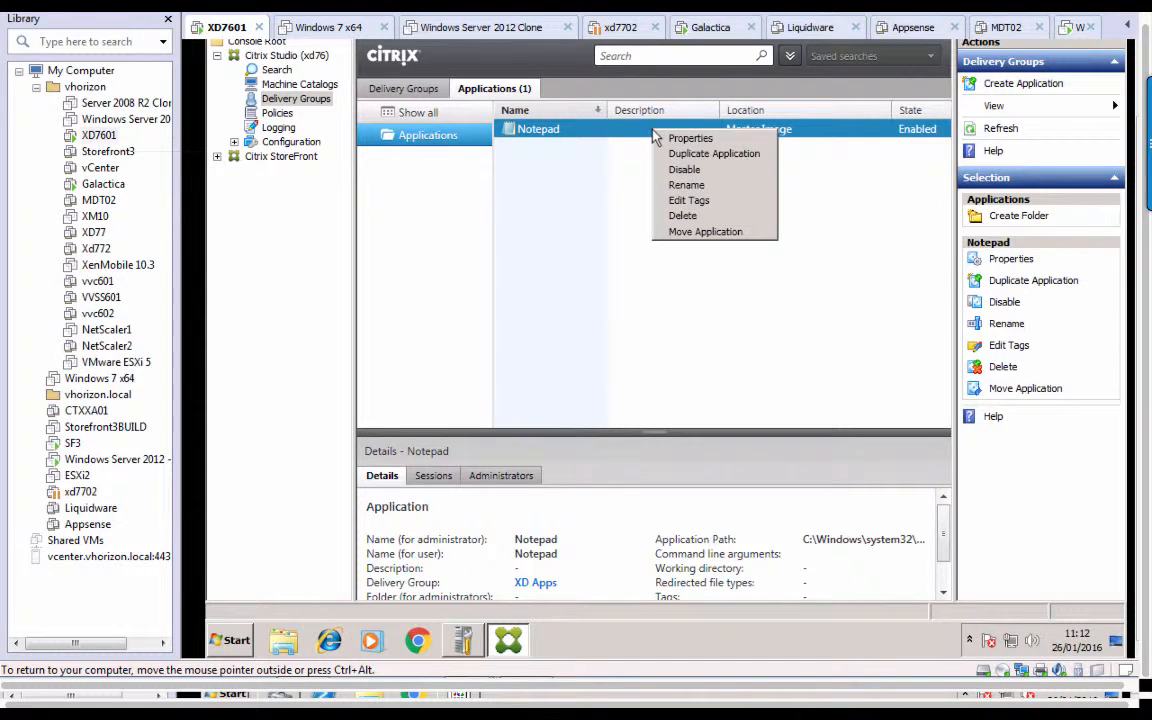
left_click(670, 140)
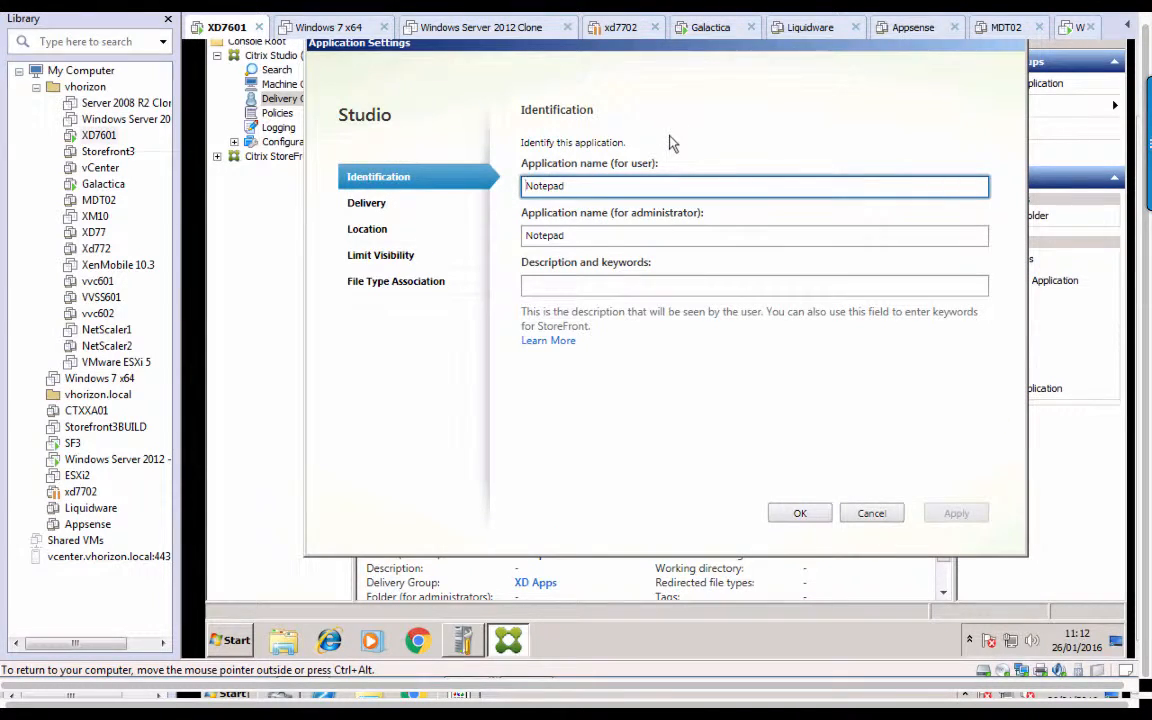
left_click(615, 288)
type("k")
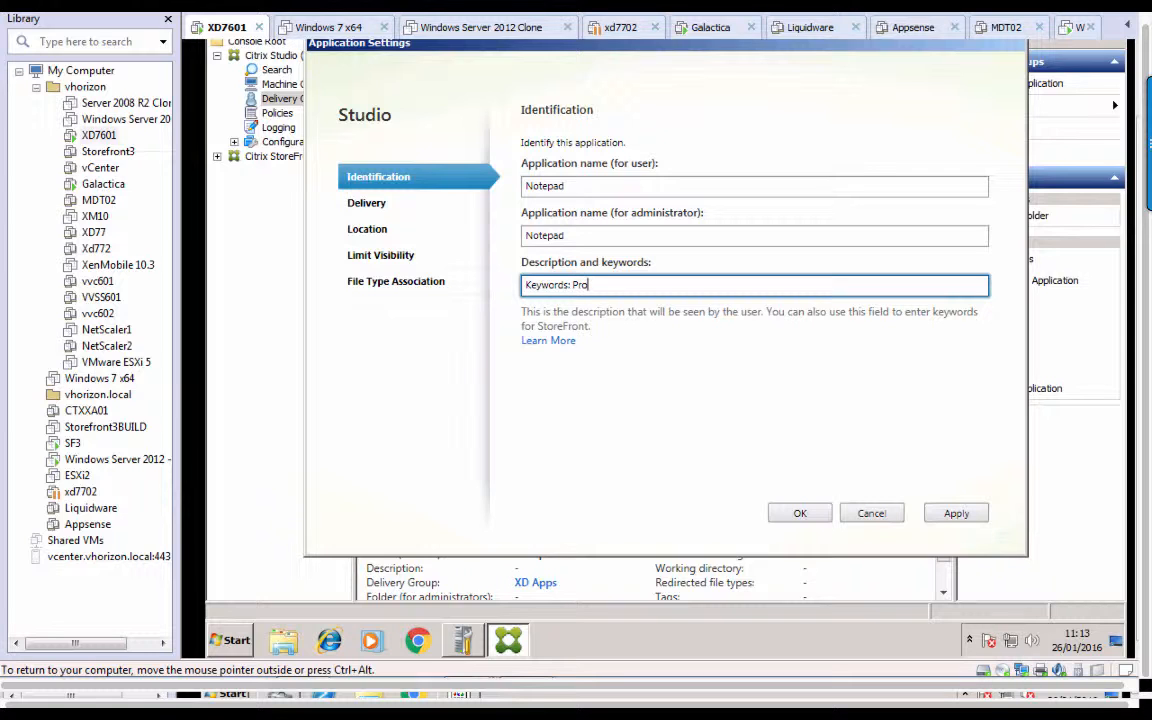
type("ary")
left_click(801, 514)
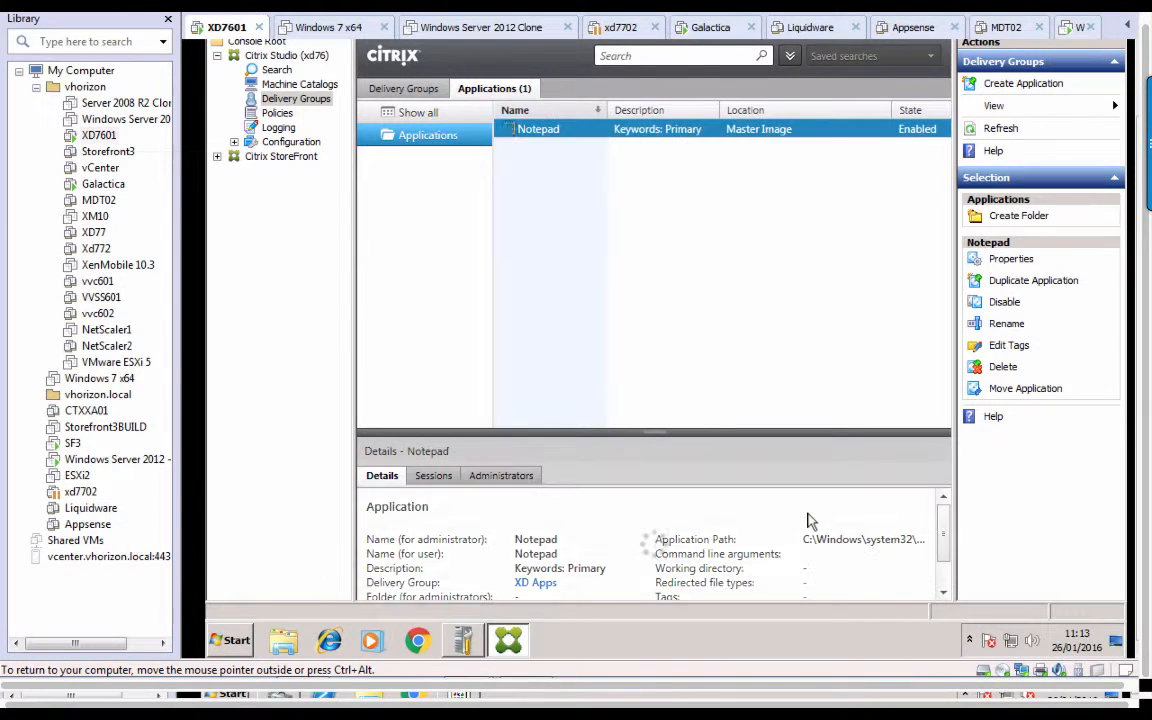
Sign in to the Windows Server 2012 VM with the domain account credentials.
left_click(87, 463)
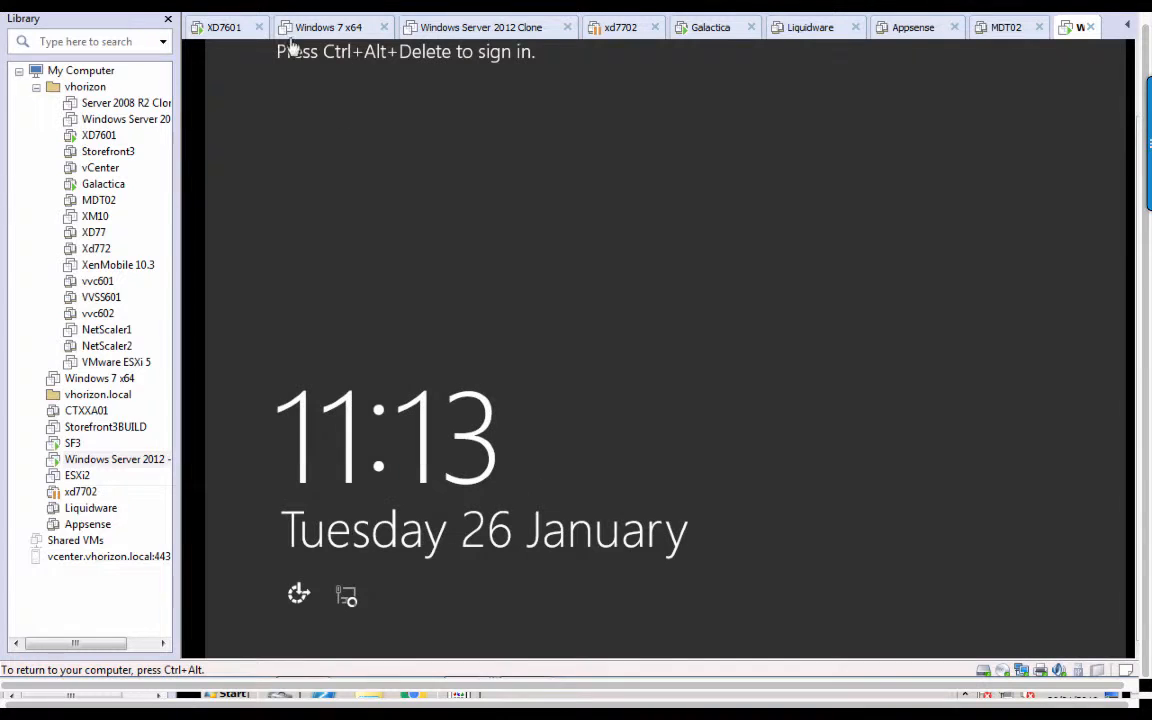
key("ctrl+alt+Insert")
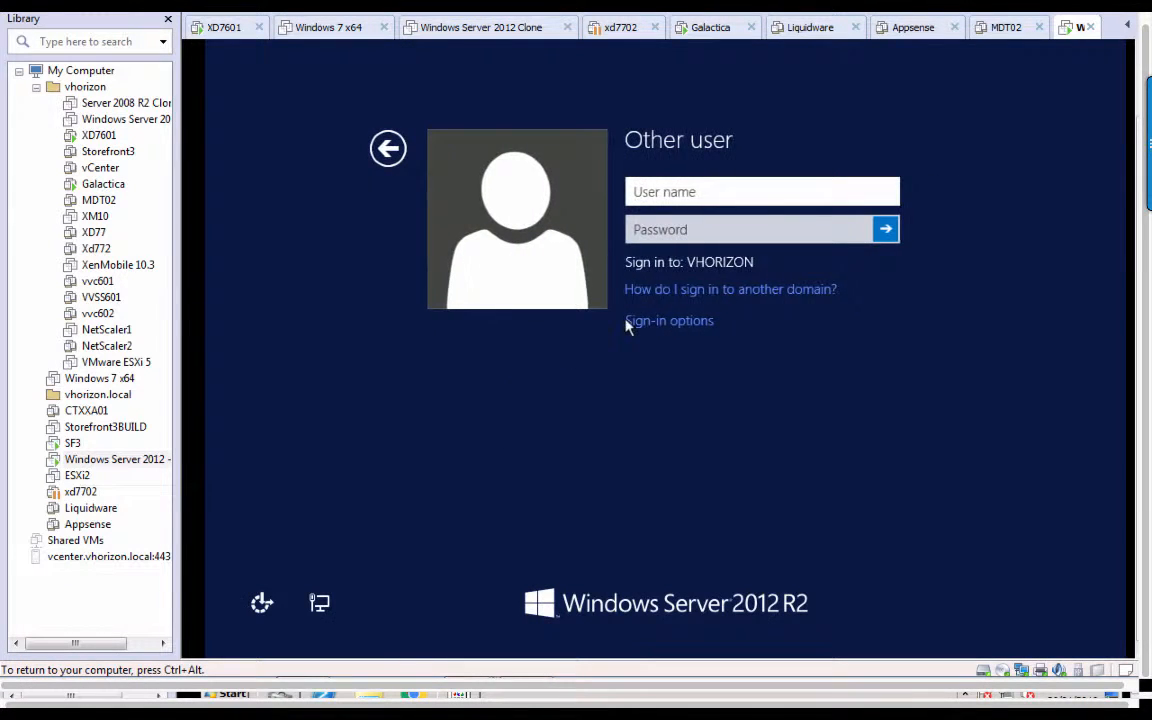
type("dale")
key("Tab")
type("*******")
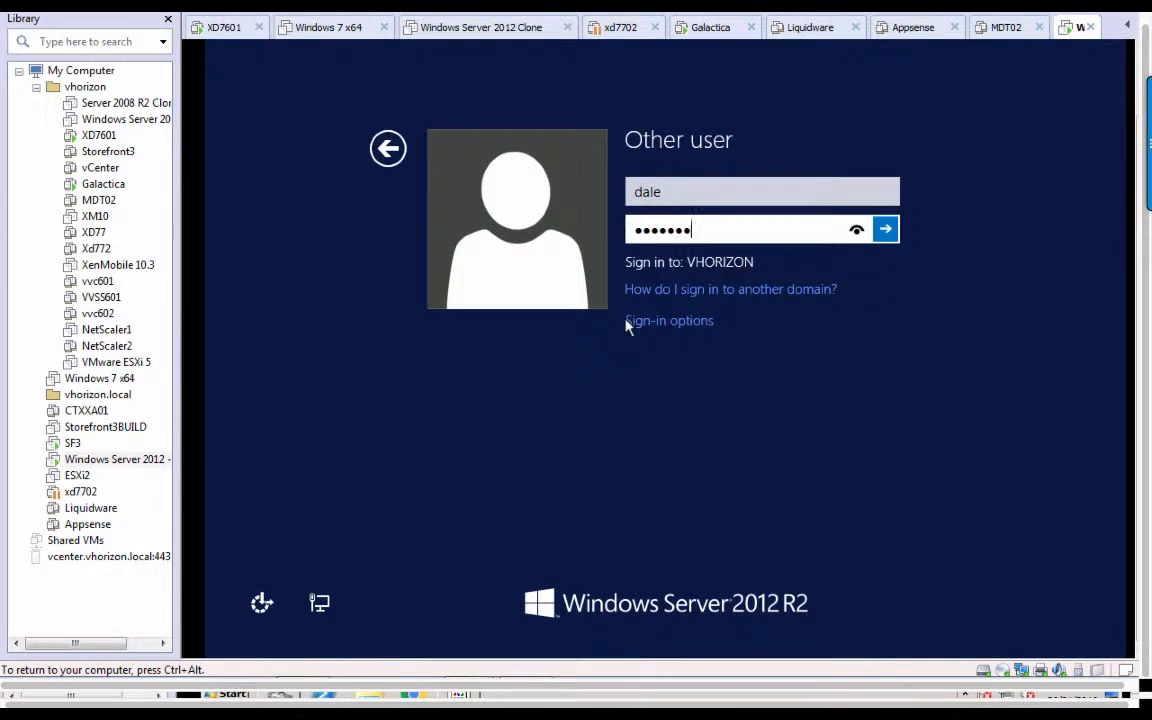
key("Return")
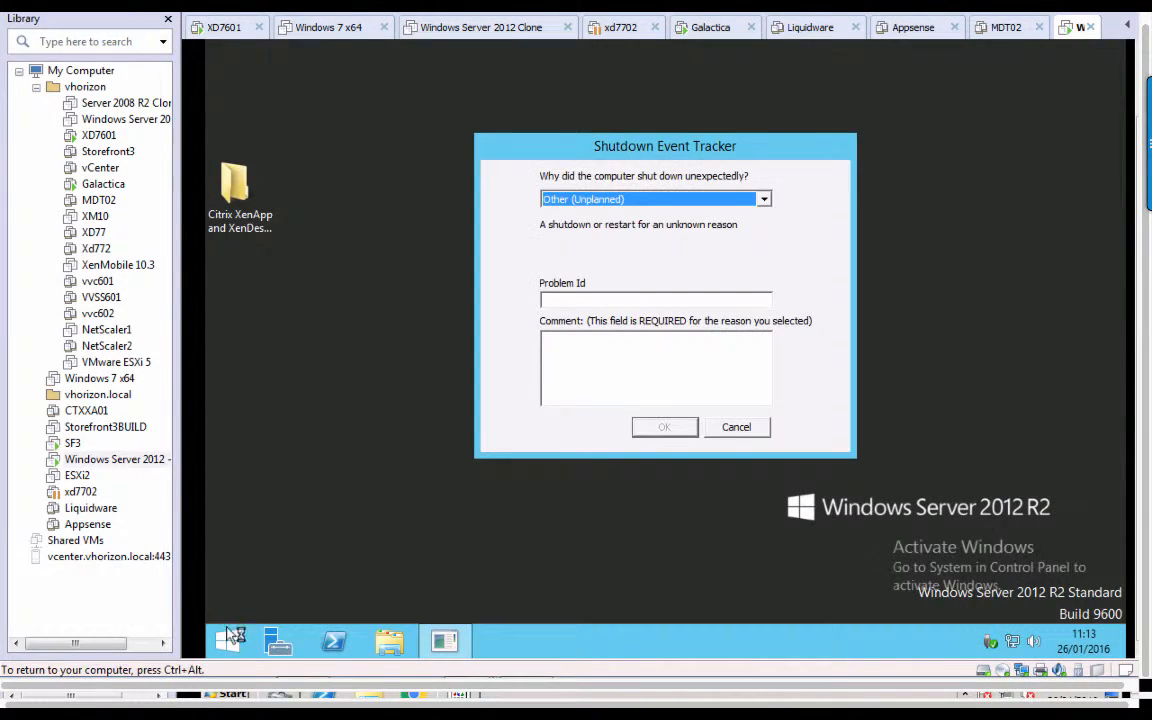
Launch Citrix Studio from a Start search, allowing UAC and dismissing the Shutdown Event Tracker.
left_click(229, 641)
type("citrix Studio")
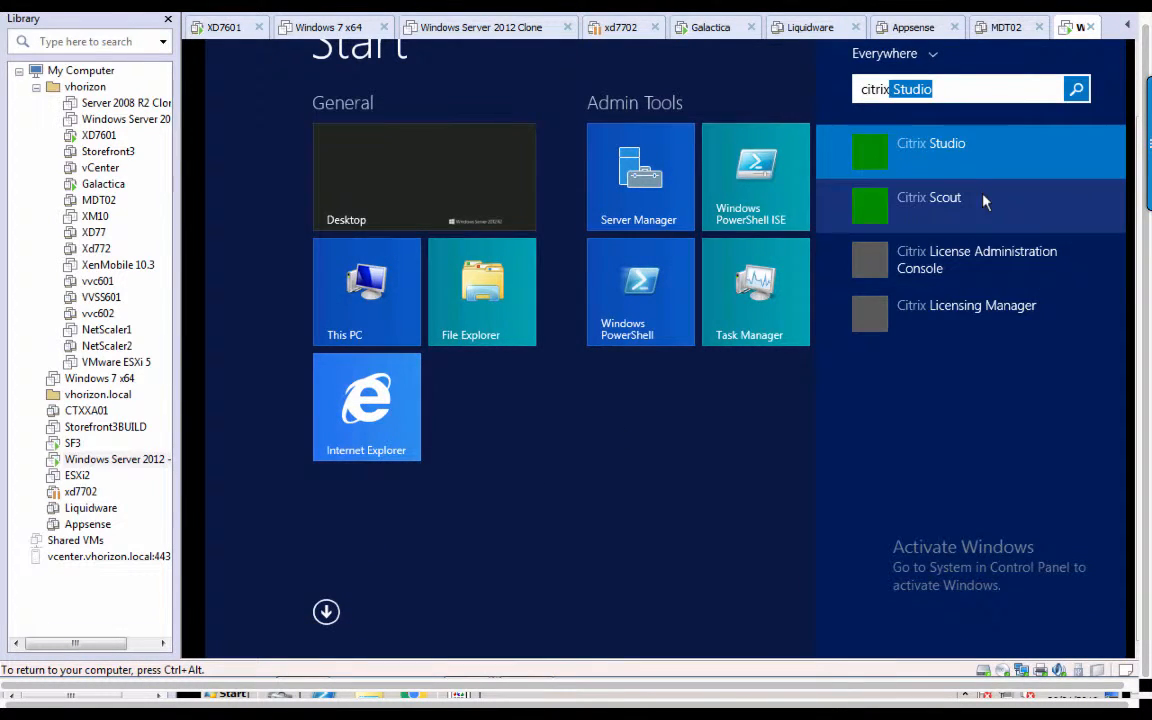
left_click(969, 164)
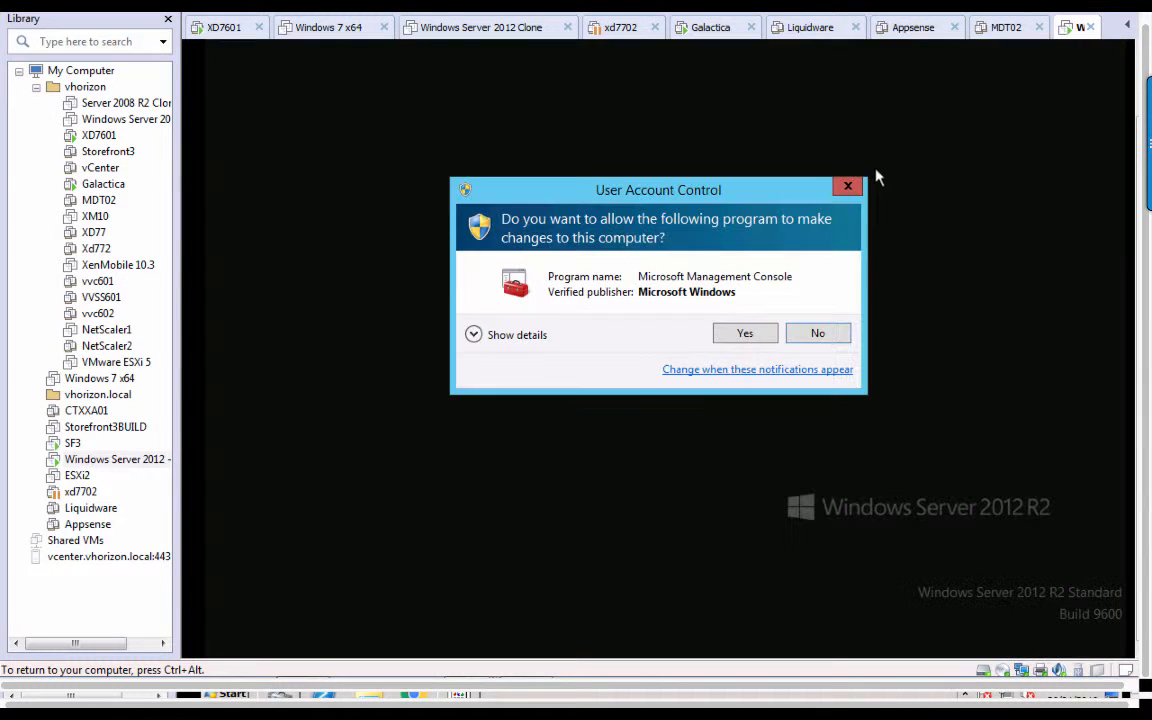
left_click(745, 334)
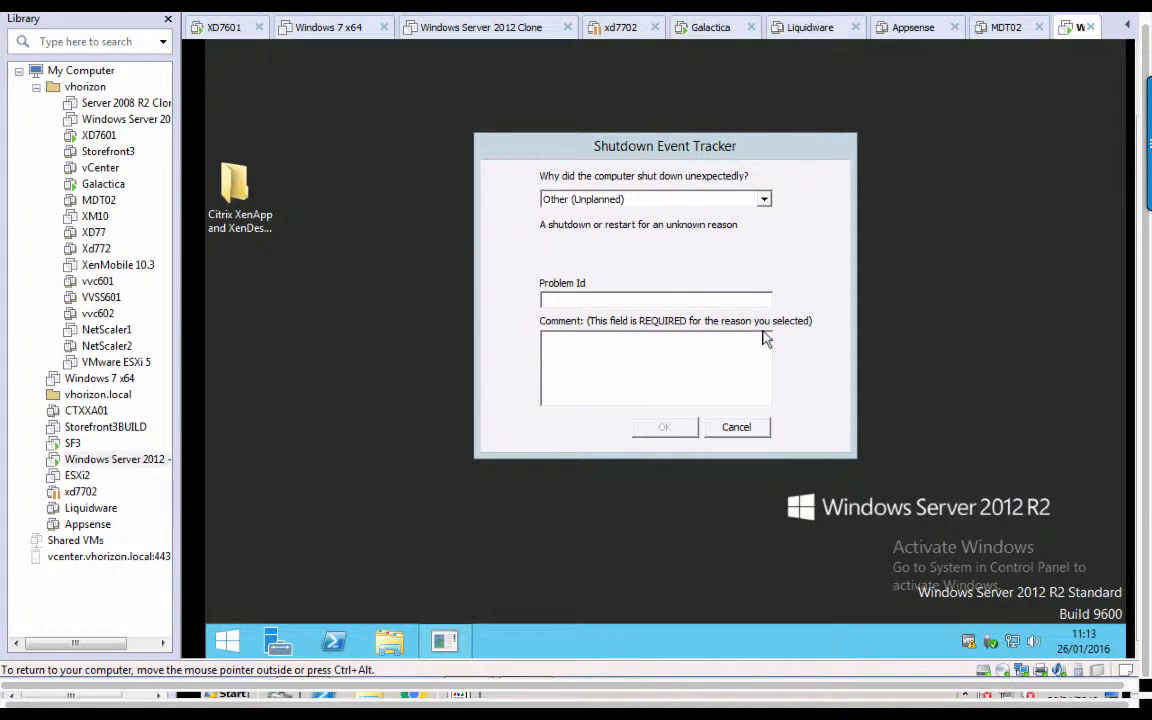
left_click(738, 427)
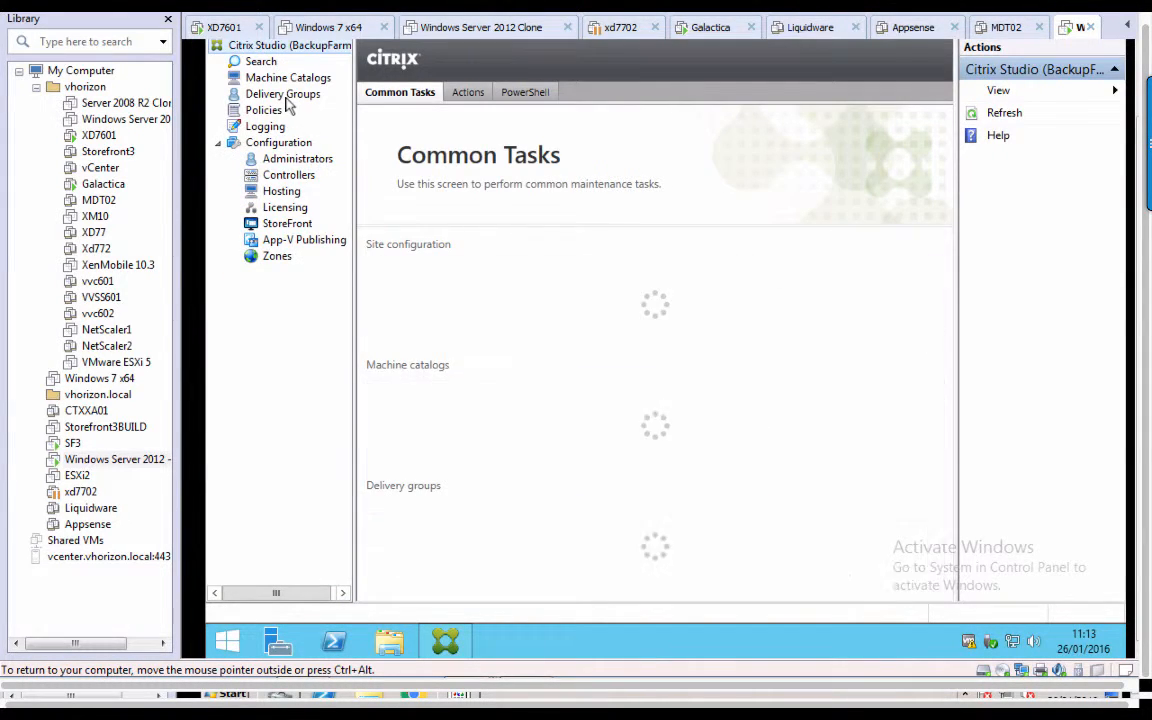
Review BackupFarm's delivery groups and set Notepad's description to 'Keywords: Secondary'.
left_click(285, 97)
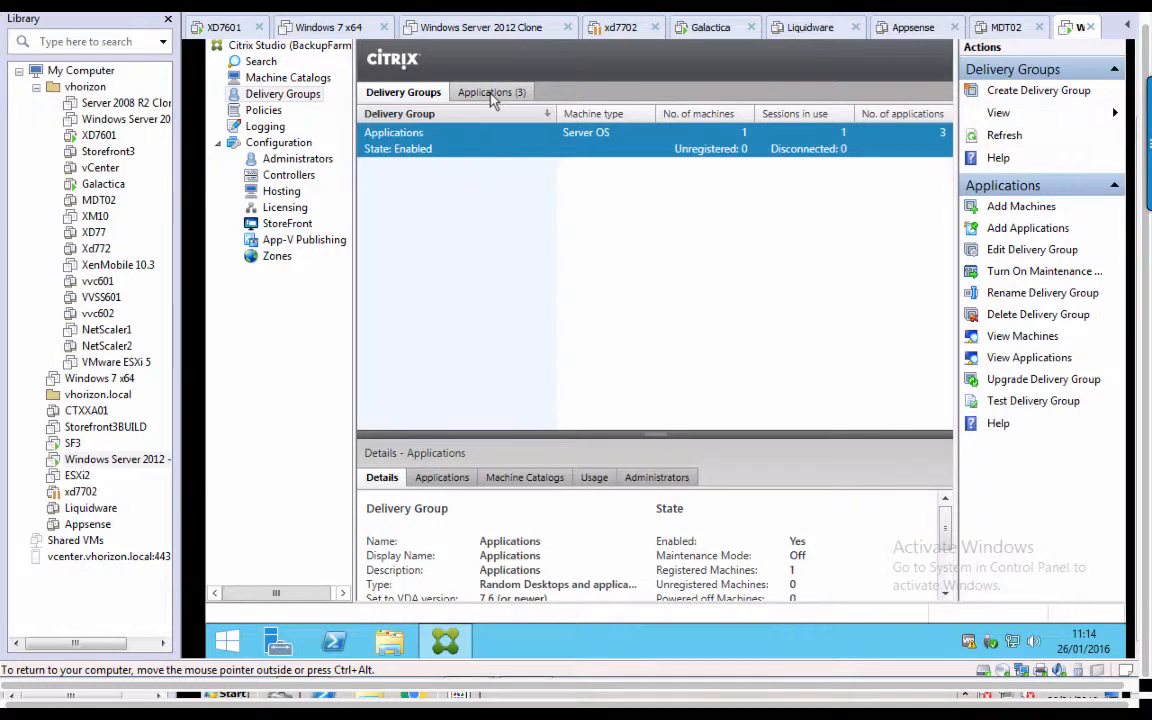
left_click(521, 94)
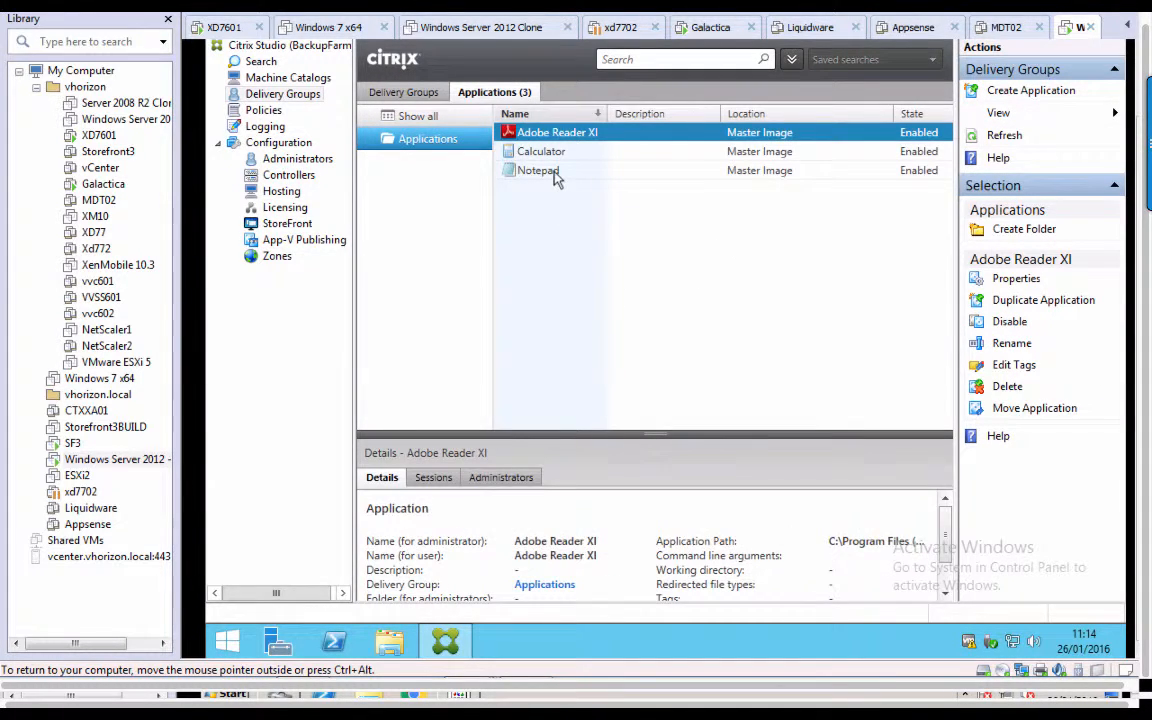
right_click(555, 174)
left_click(590, 185)
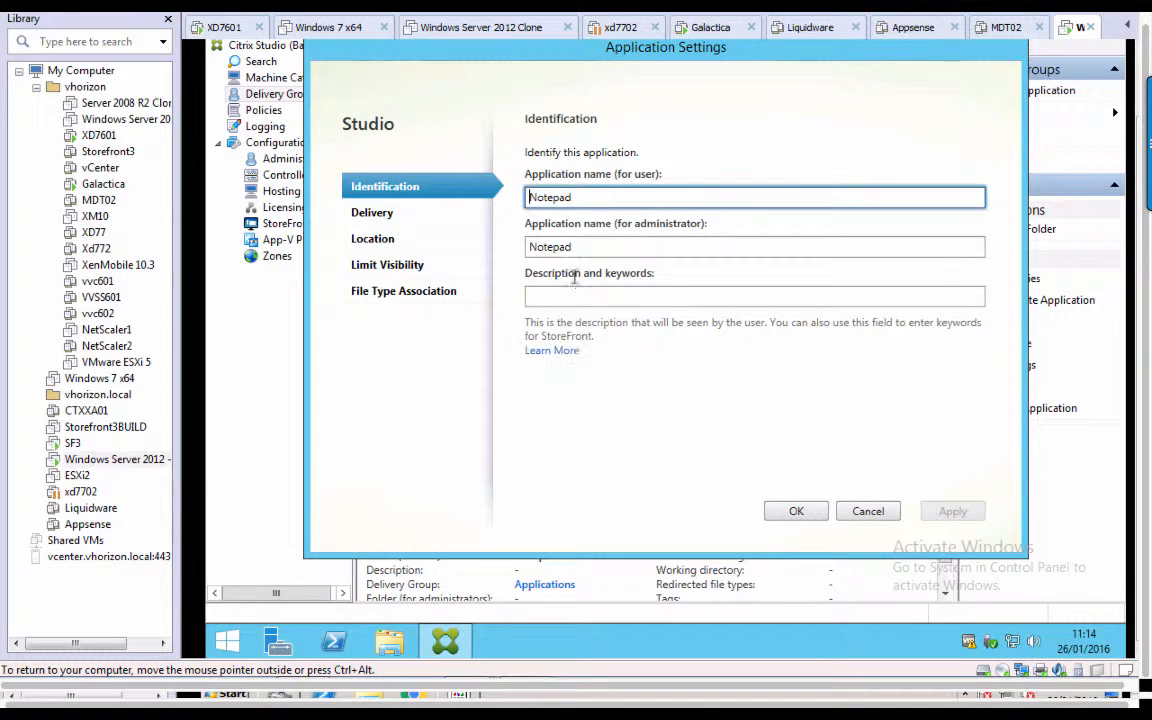
left_click(530, 296)
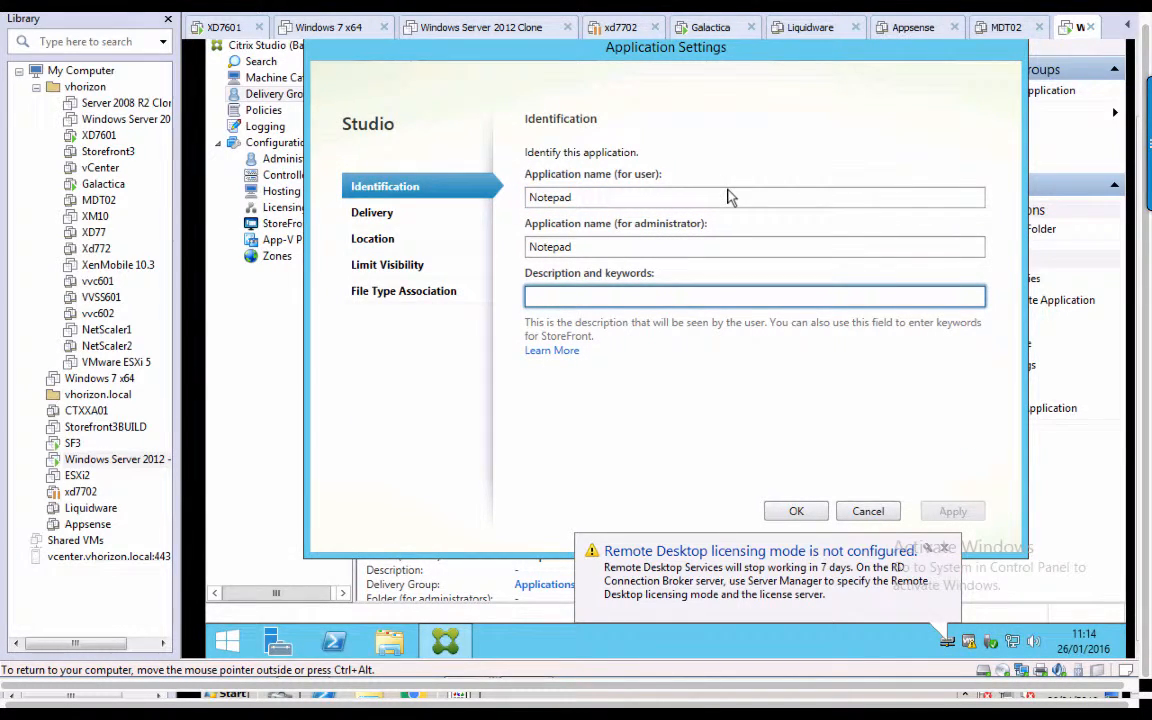
type("Keywords")
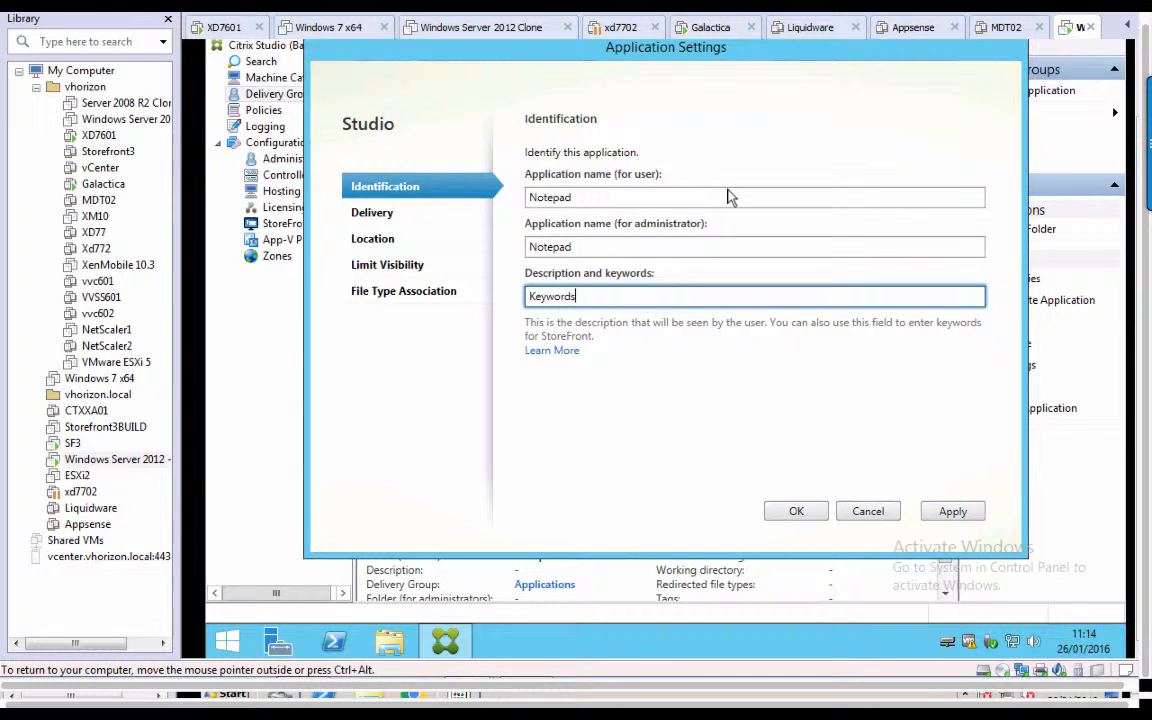
type(": Secondary")
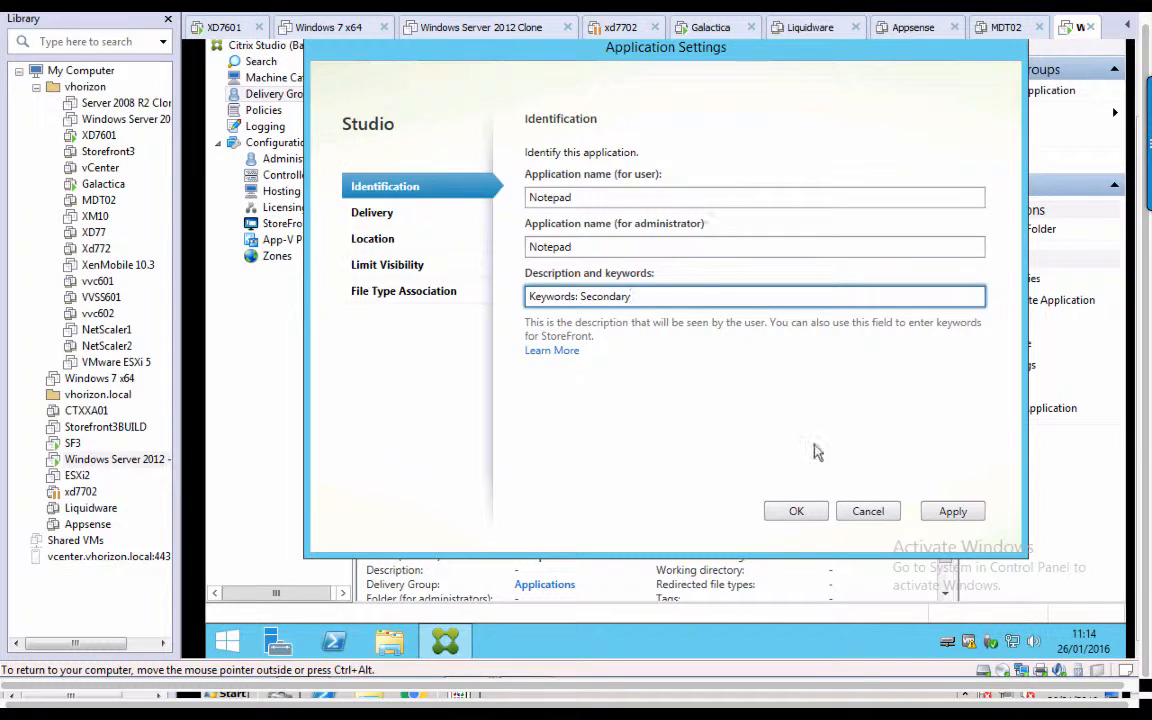
left_click(800, 511)
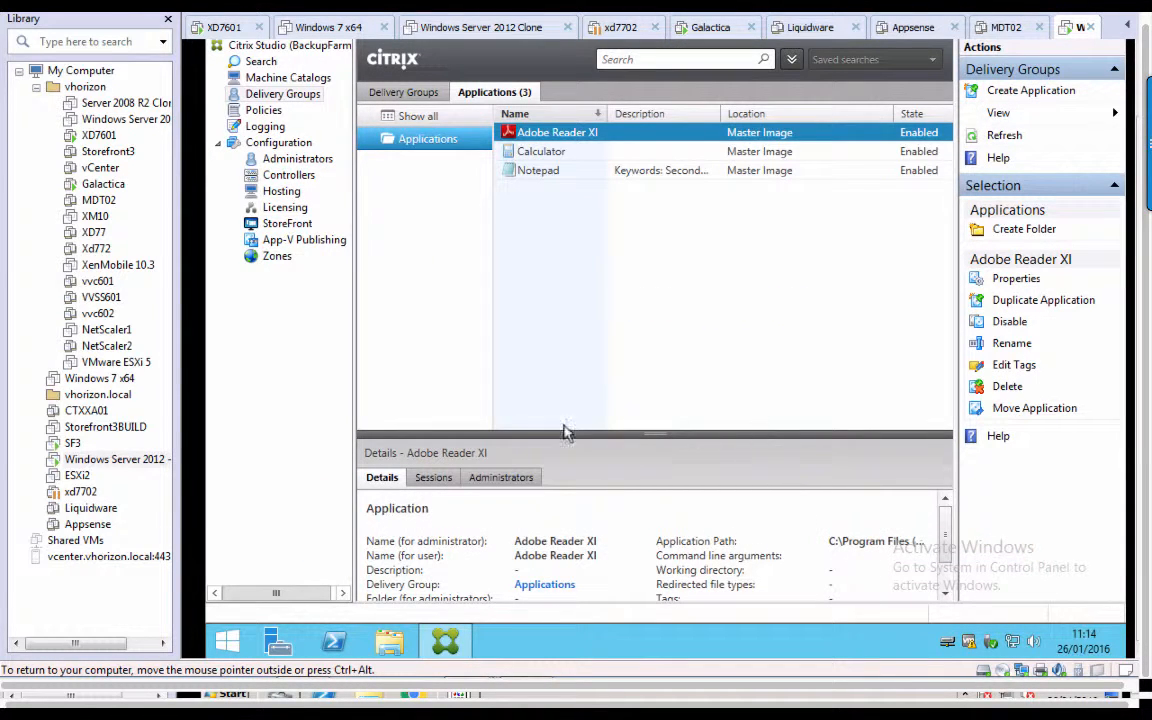
left_click(71, 446)
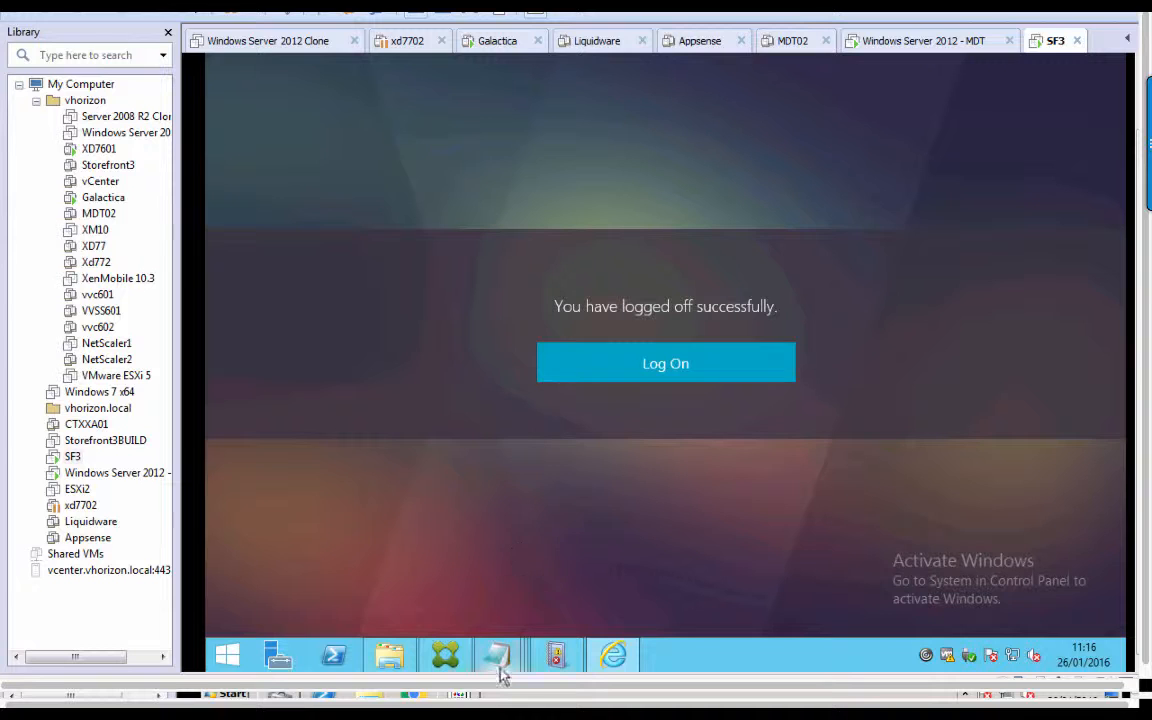
Copy the whole UserMapping2 block in web.config and select its Failover value.
mouse_move(500, 662)
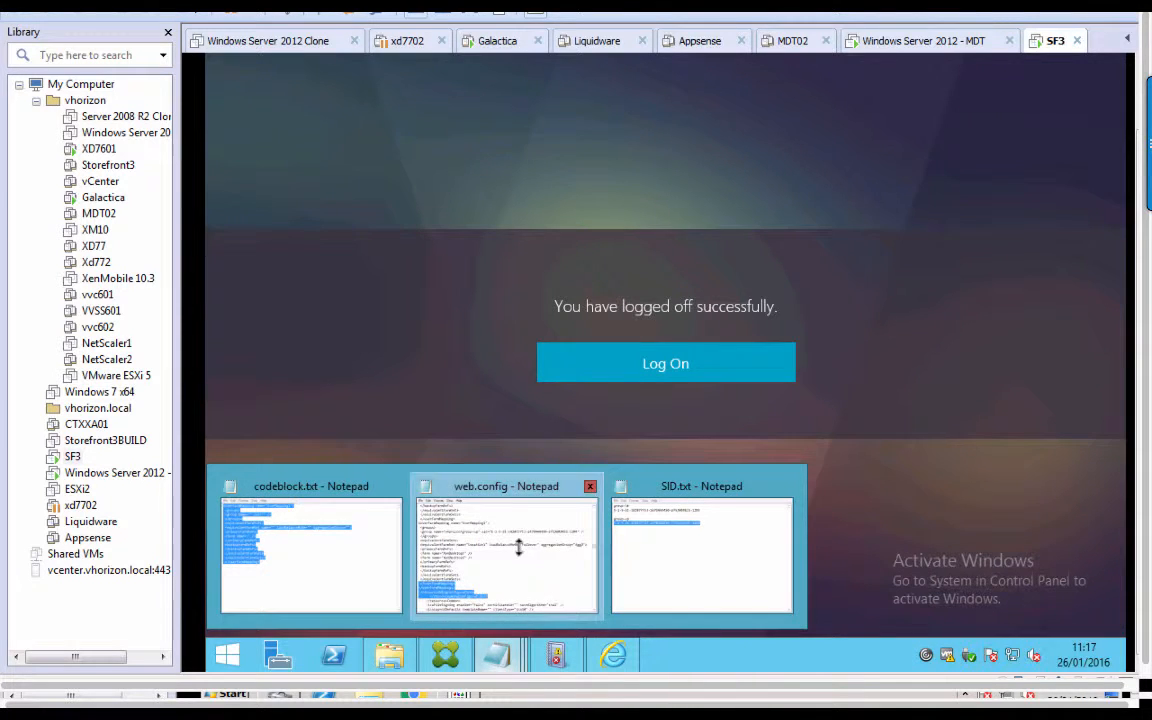
left_click(513, 590)
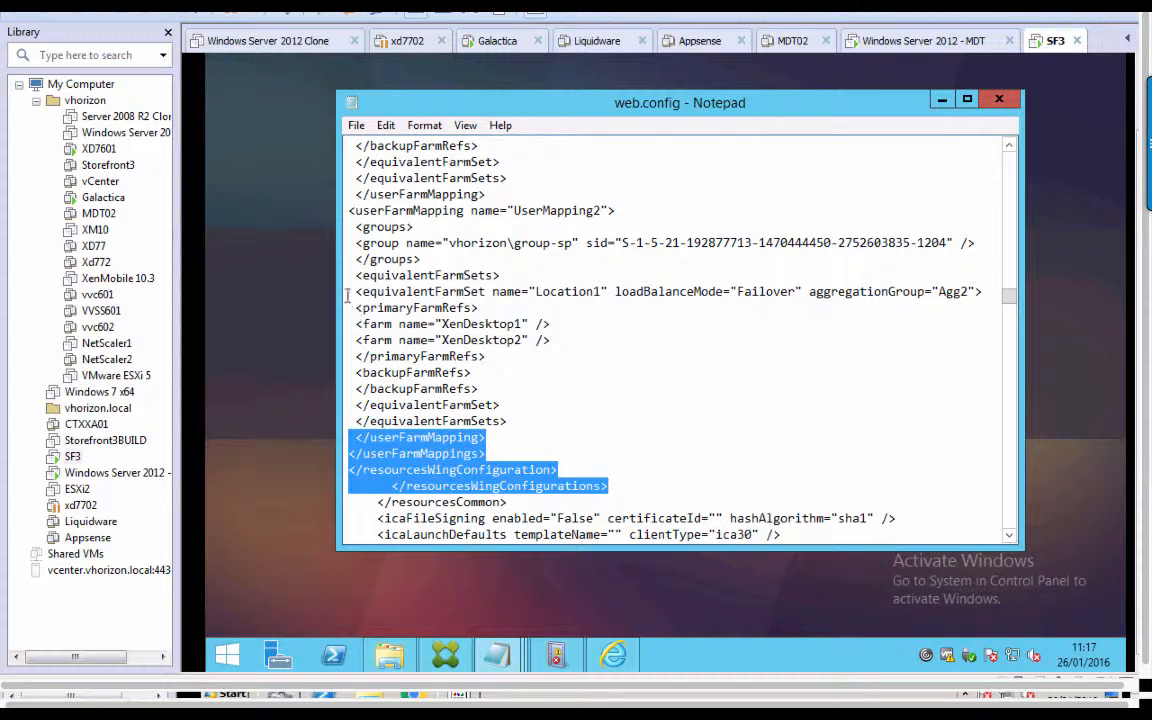
left_click_drag(349, 214, 561, 432)
right_click(381, 340)
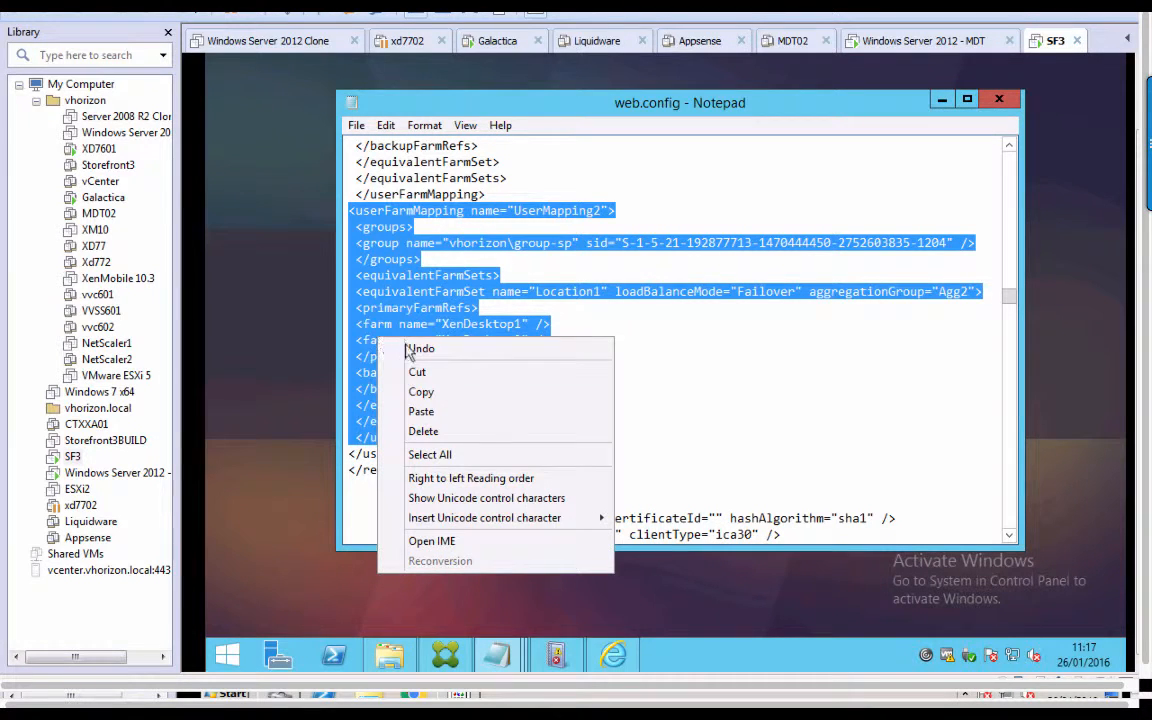
left_click(421, 392)
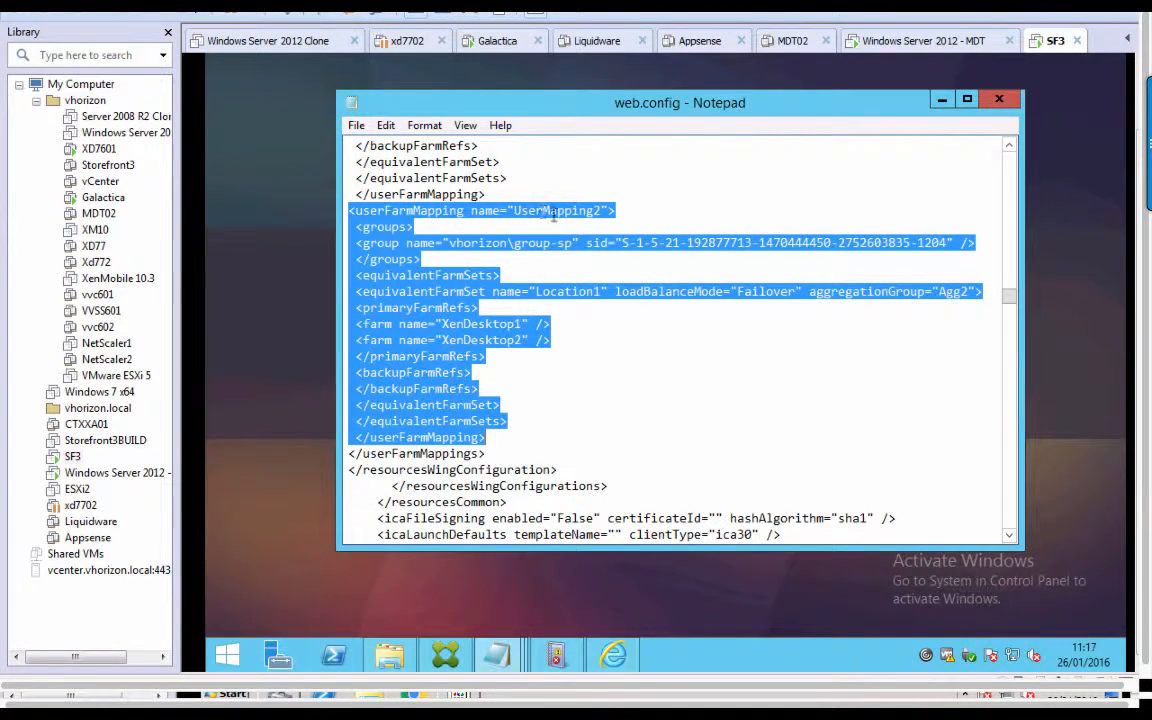
left_click(601, 210)
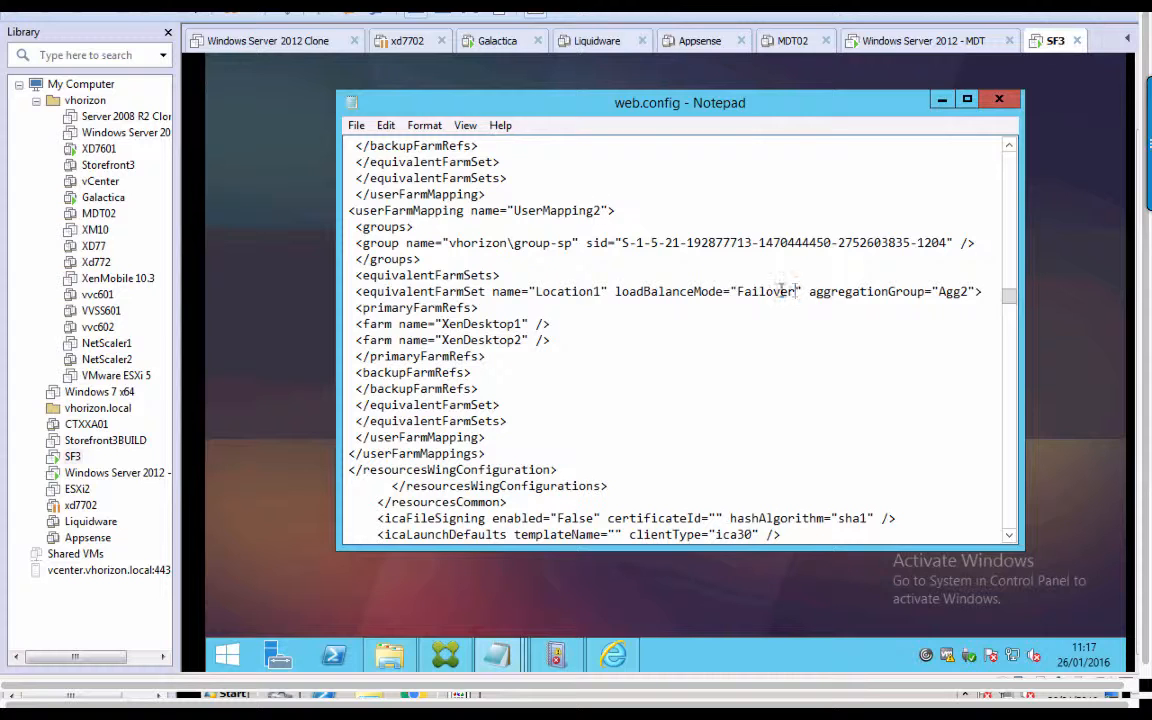
left_click_drag(786, 291, 740, 289)
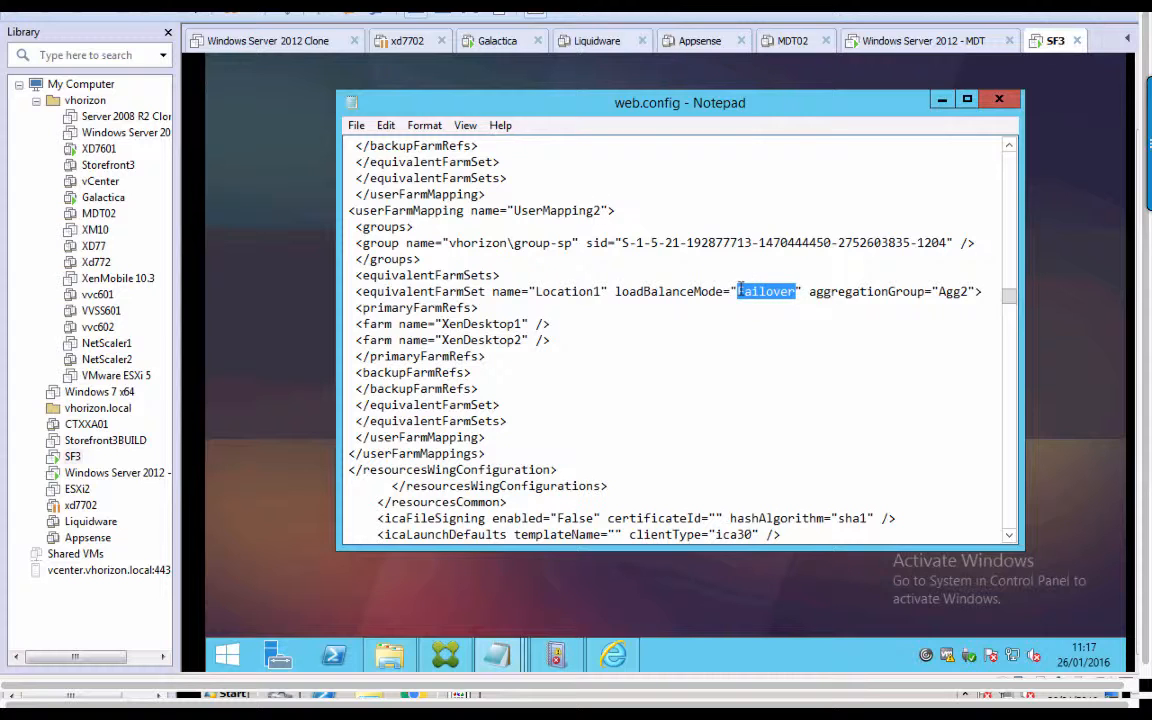
Make UserMapping2 LoadBalanced with group vhorizon and only XenDesktop1, then paste the original block below.
type("Load")
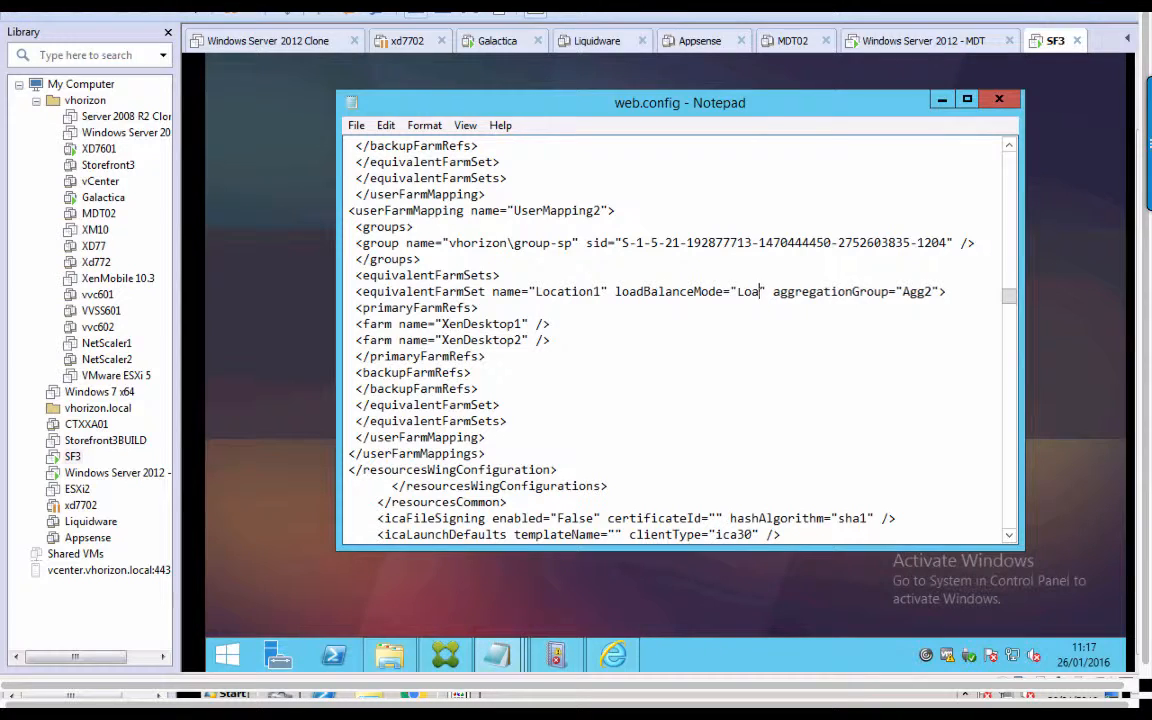
type("Balanced")
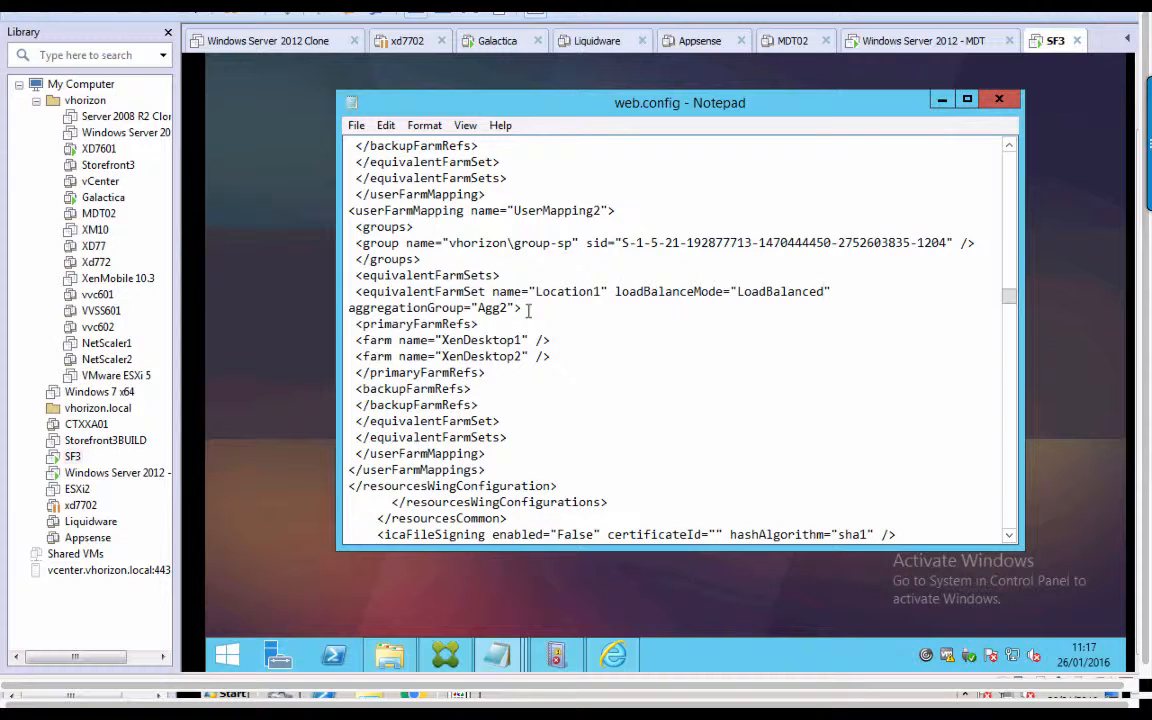
key("BackSpace")
key("BackSpace")
key("BackSpace")
key("BackSpace")
type("Vhoriz")
key("BackSpace")
key("BackSpace")
key("BackSpace")
key("BackSpace")
key("BackSpace")
key("BackSpace")
type("vhorizon")
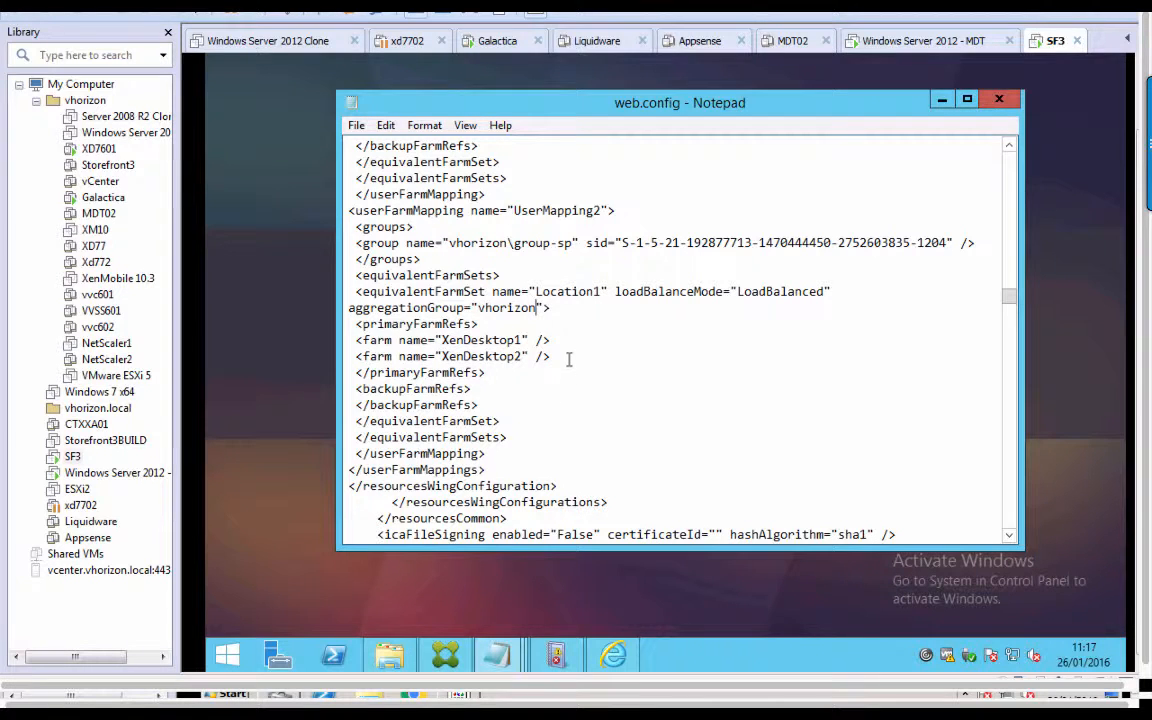
left_click_drag(566, 355, 347, 357)
key("Delete")
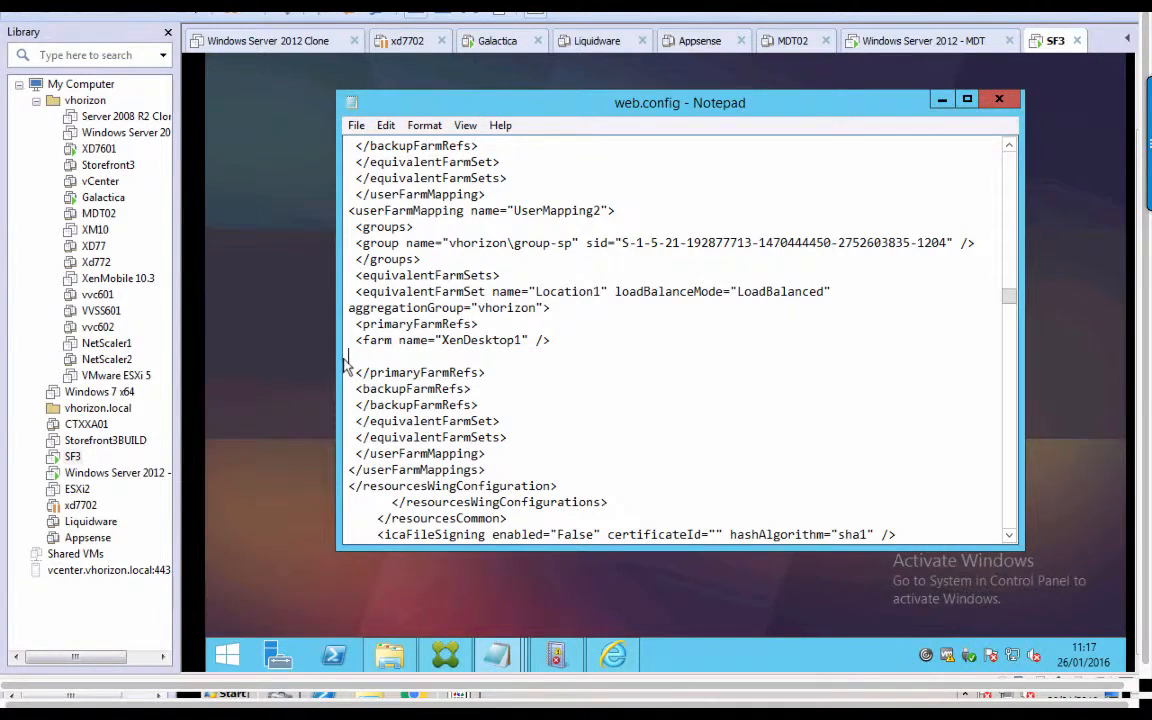
key("BackSpace")
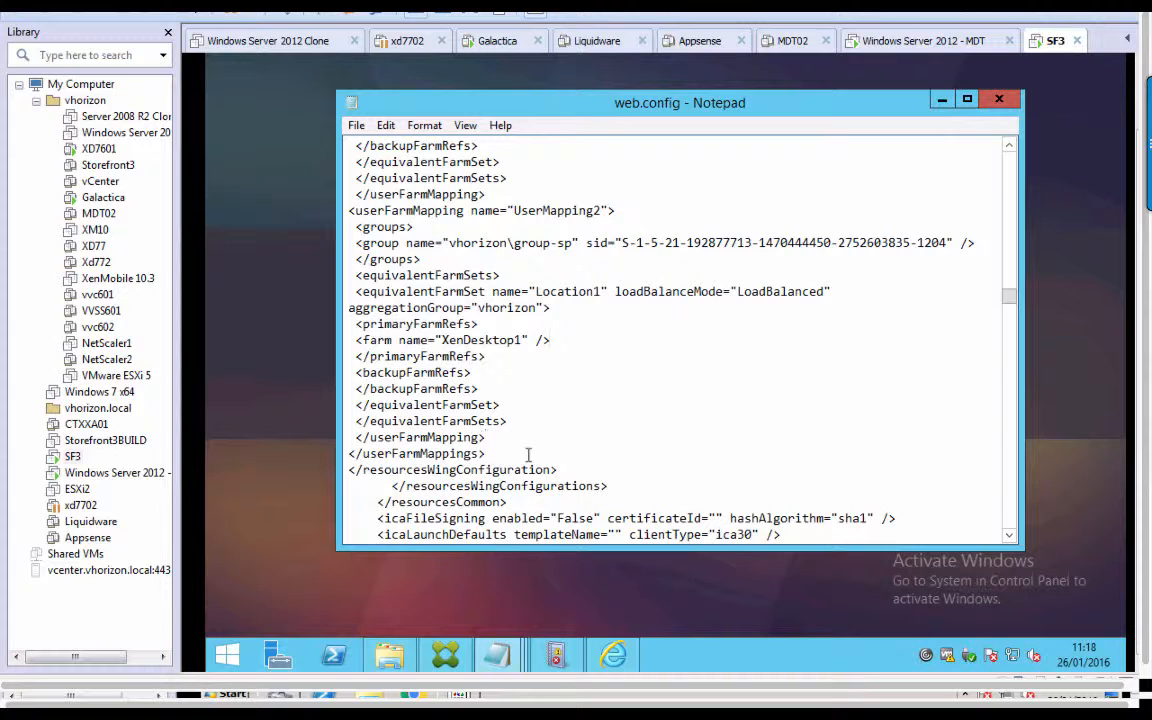
key("Return")
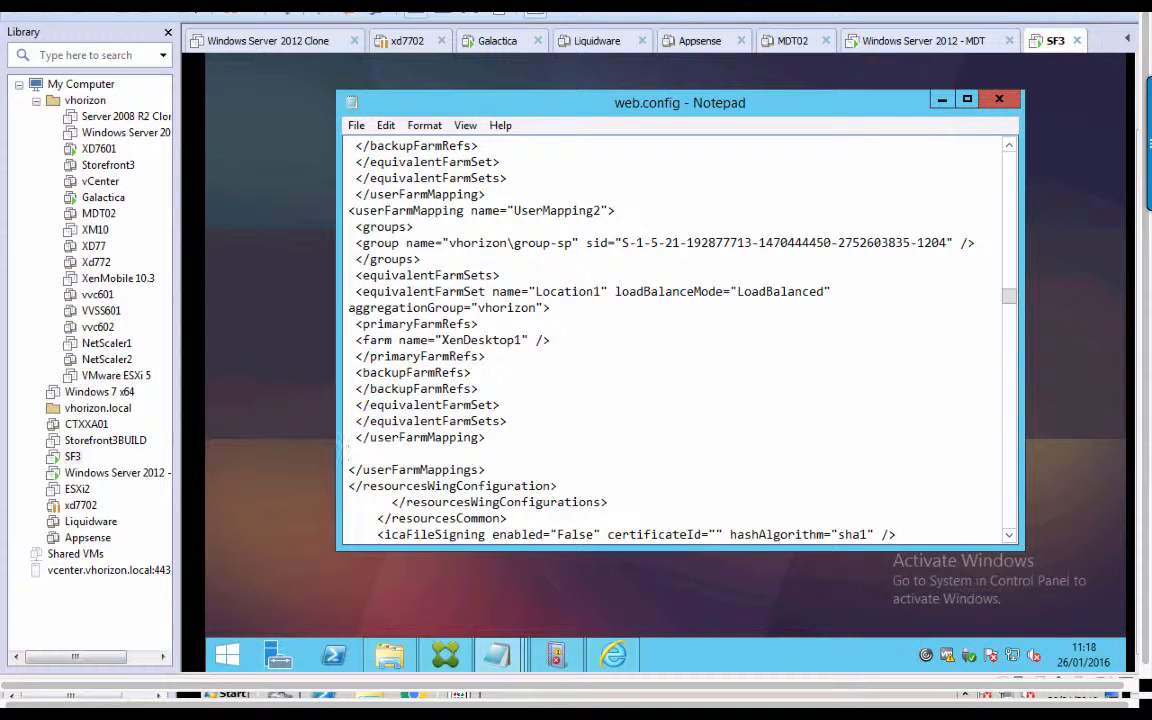
key("ctrl+v")
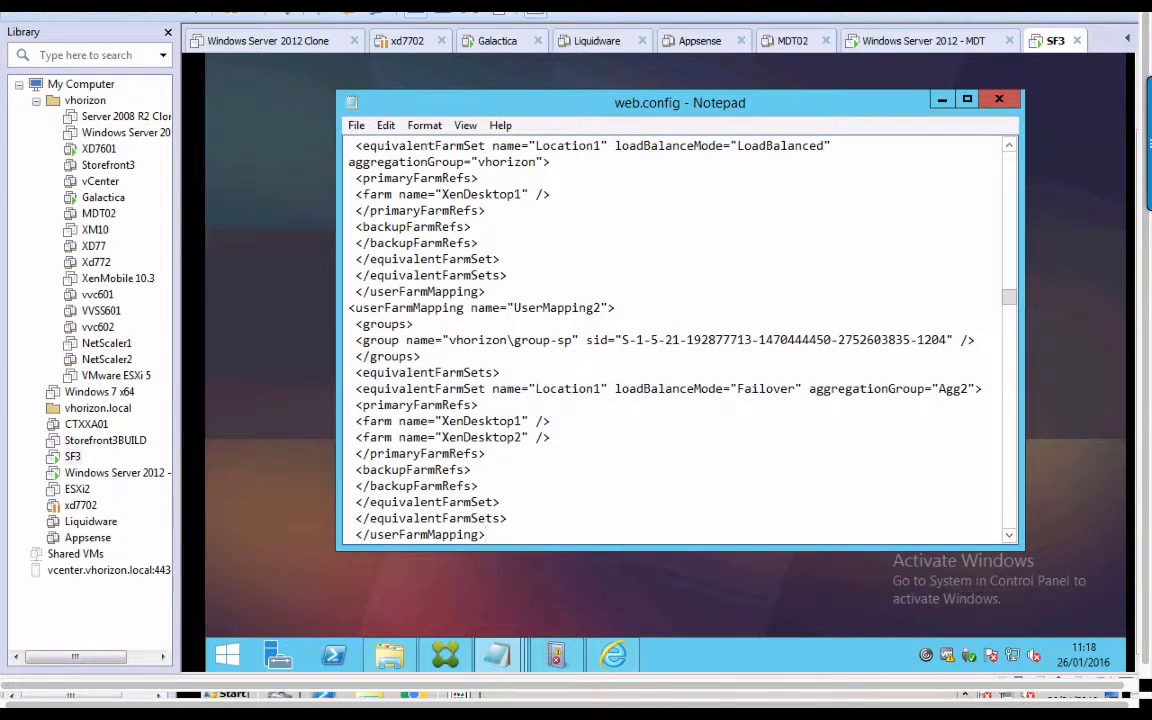
In the copied block, rename UserMapping2 to UserMapping3, set mode to LoadBalanced and aggregation group to vhorizon.
left_click(601, 308)
key("BackSpace")
type("3")
left_click(798, 388)
key("BackSpace")
key("BackSpace")
key("BackSpace")
key("BackSpace")
key("BackSpace")
key("BackSpace")
key("BackSpace")
key("BackSpace")
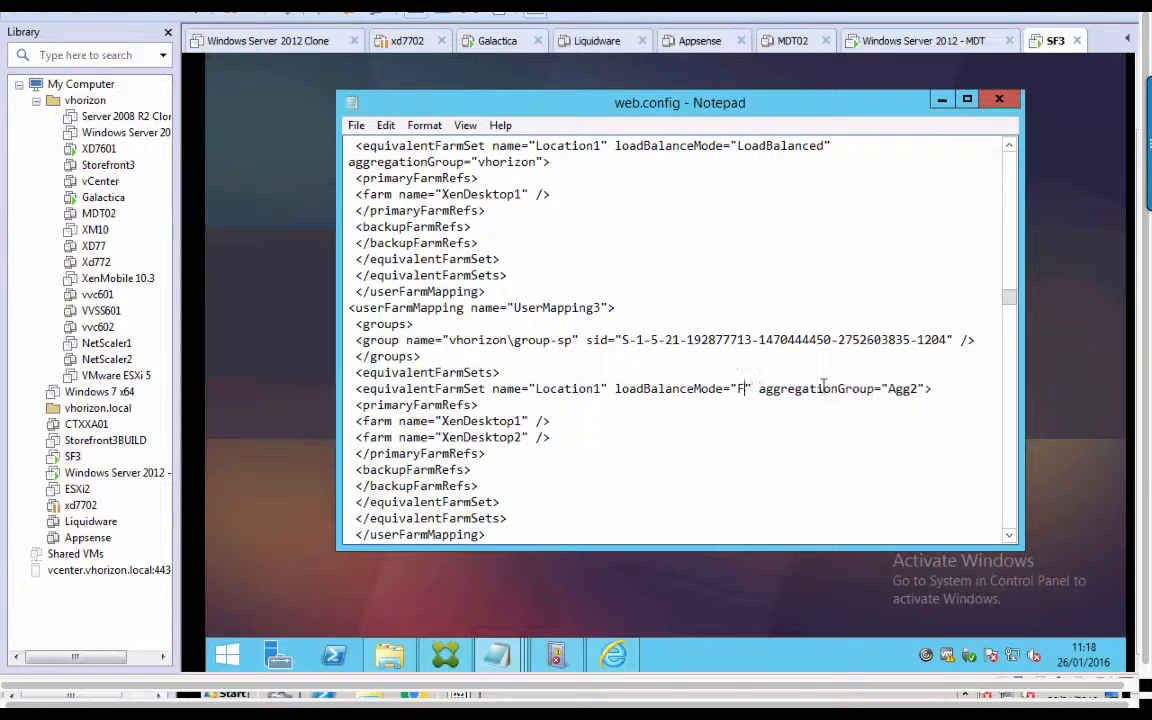
type("LoadBalan")
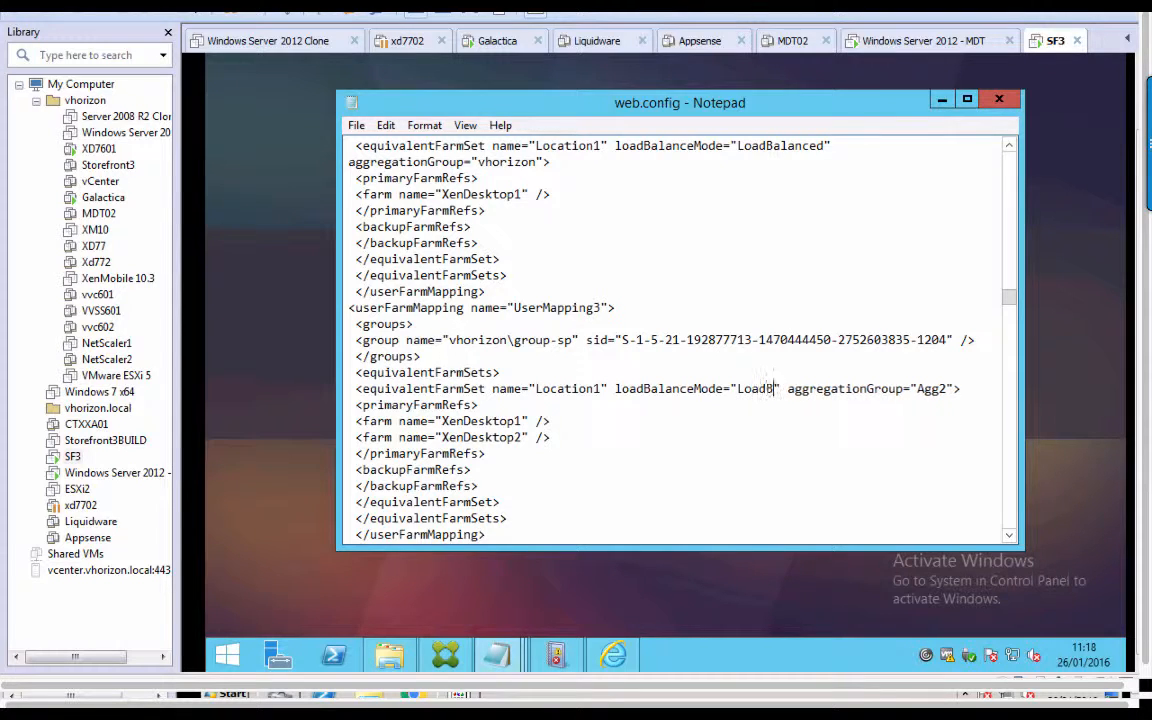
type("ced")
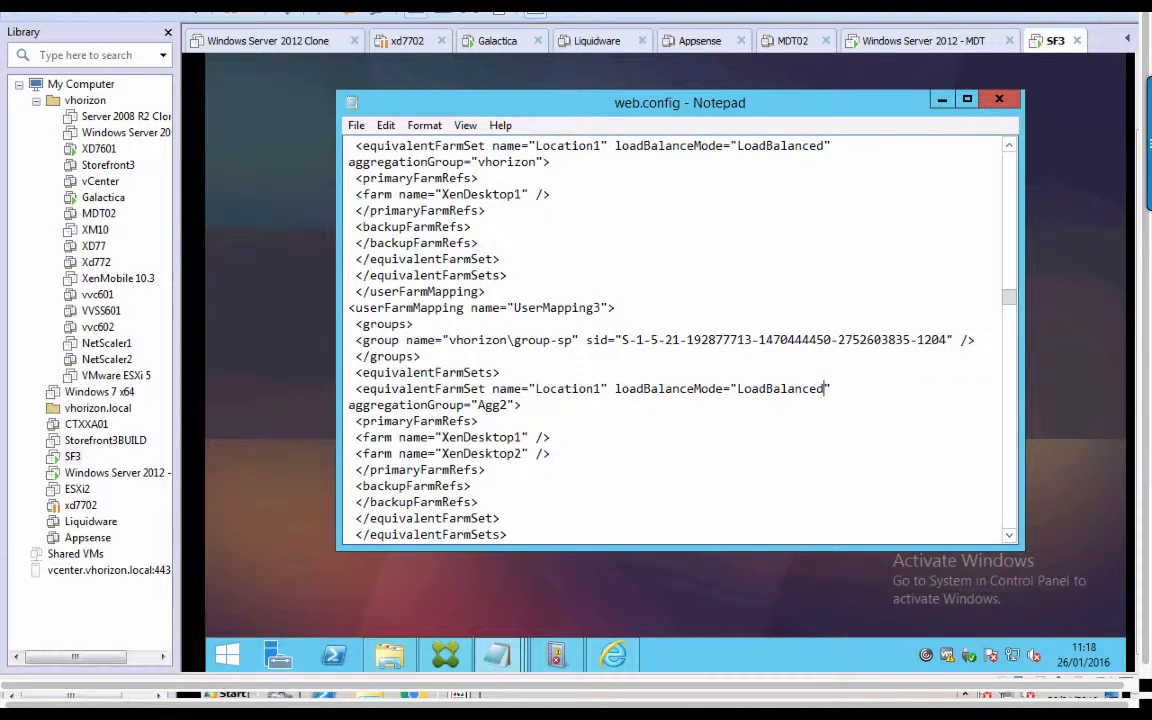
left_click(514, 405)
key("BackSpace")
key("BackSpace")
key("BackSpace")
key("BackSpace")
type("vhorizon")
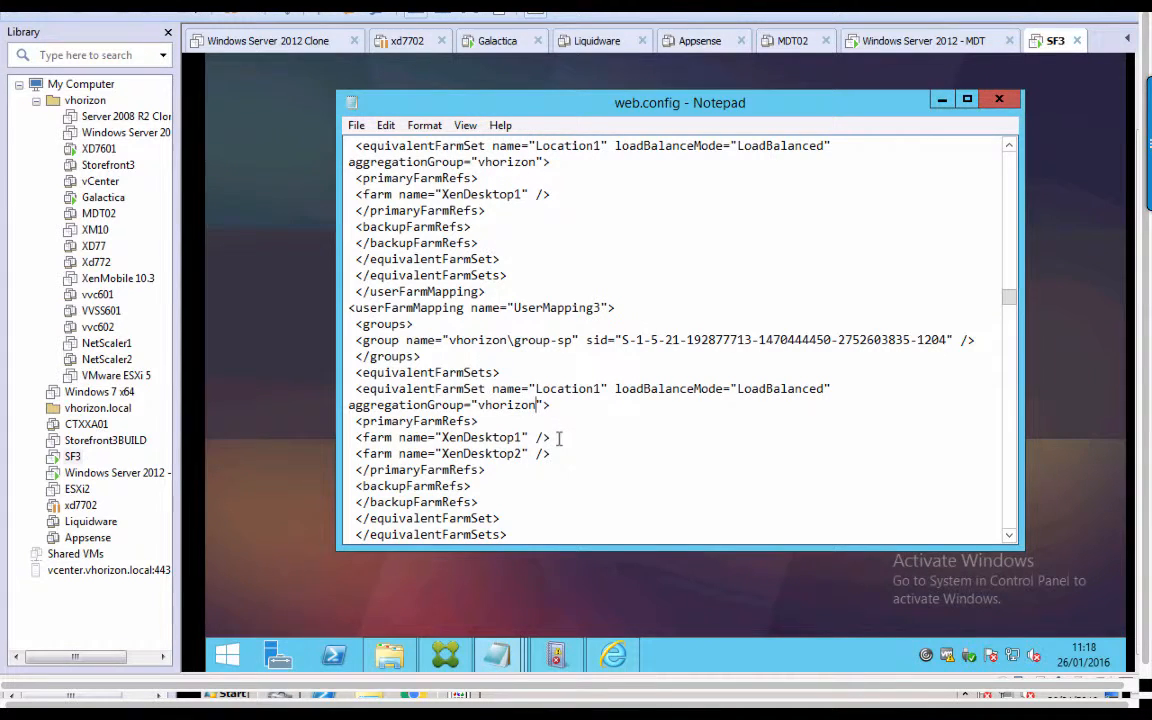
Delete the XenDesktop1 farm line so UserMapping3 uses only XenDesktop2.
left_click_drag(560, 438, 350, 438)
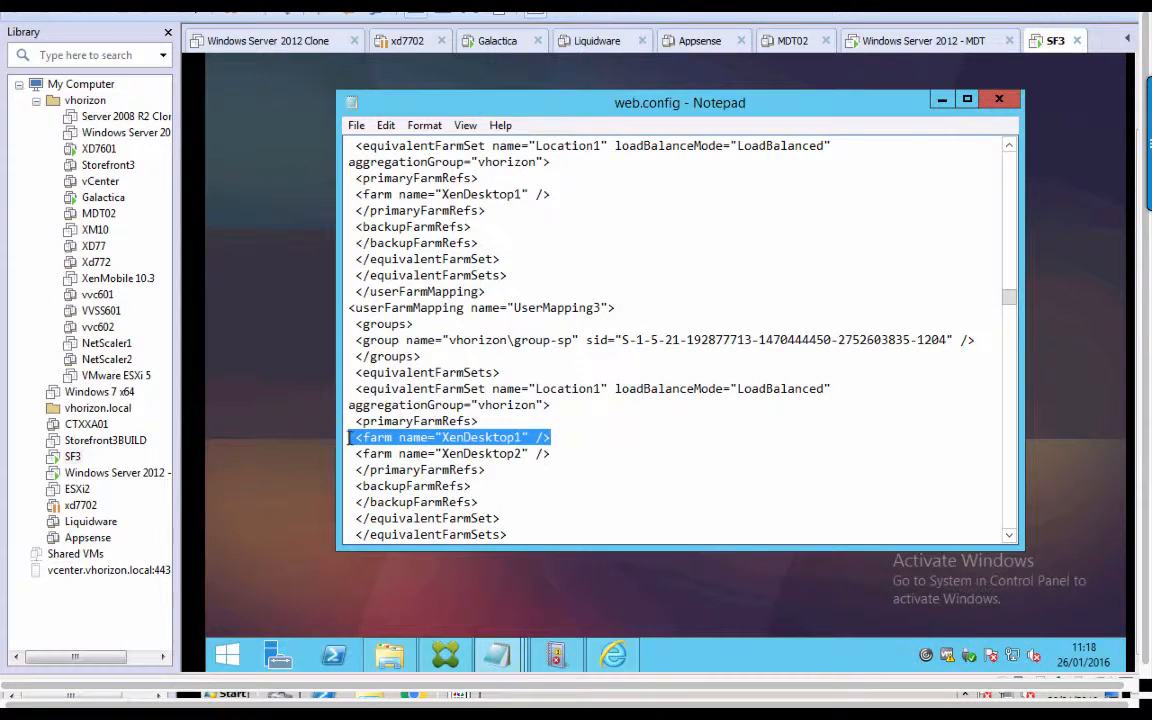
key("Delete")
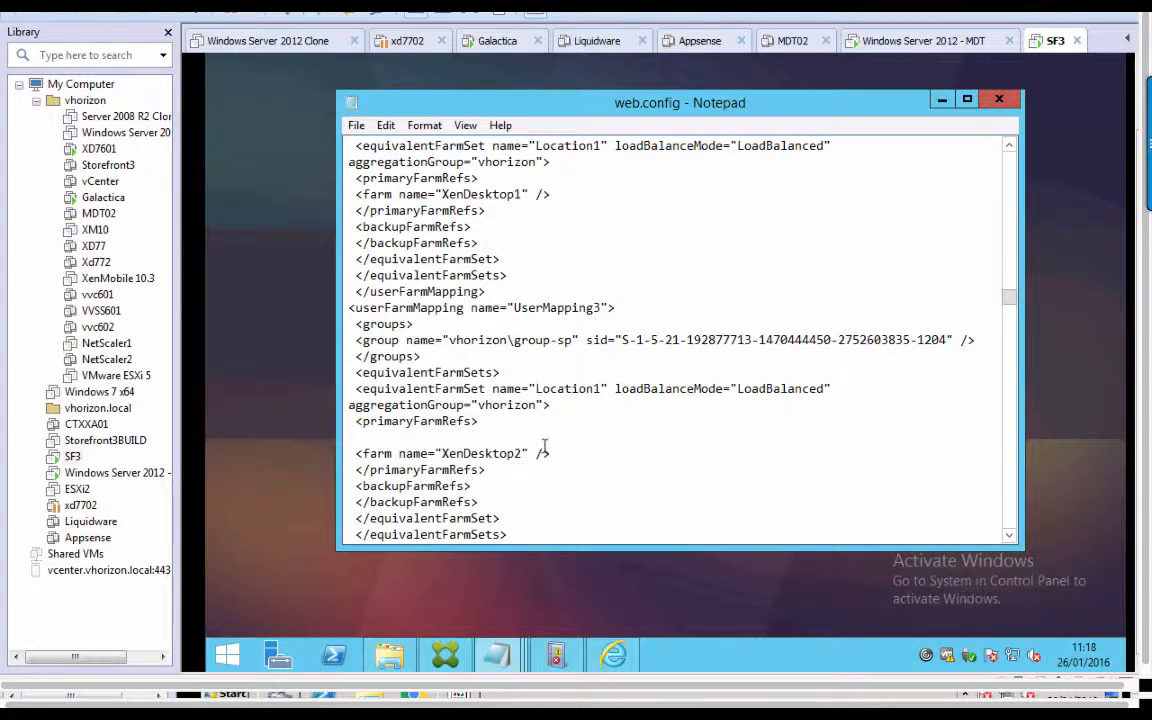
key("BackSpace")
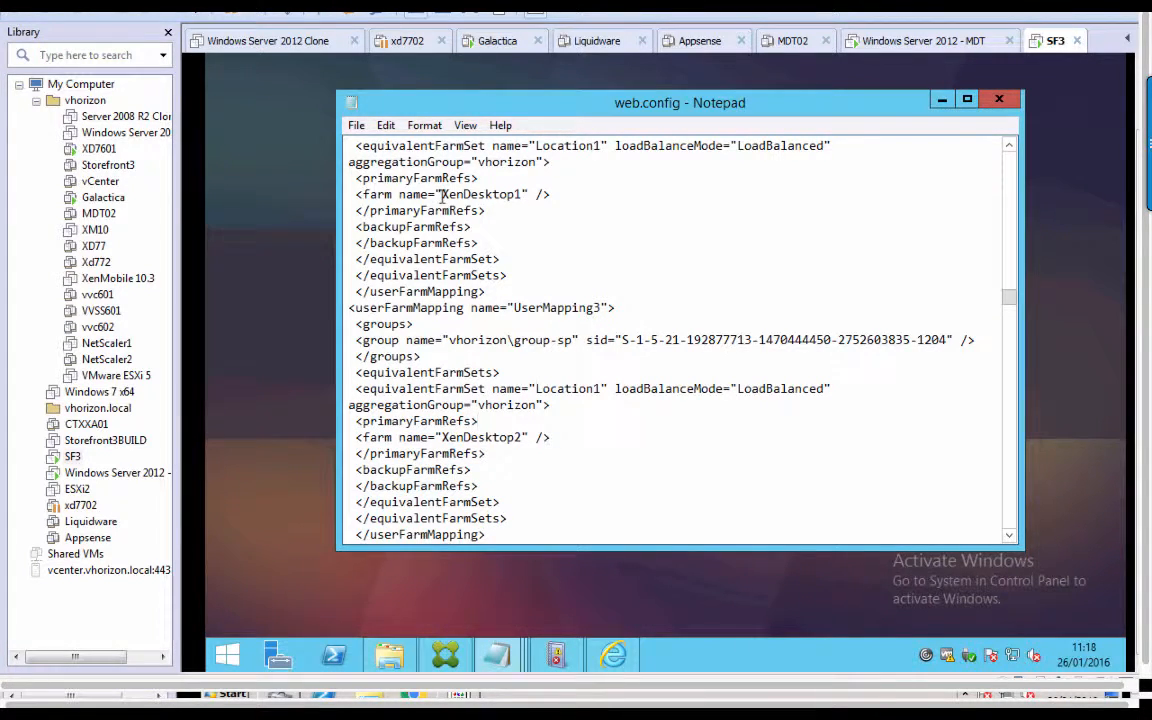
left_click_drag(443, 194, 546, 194)
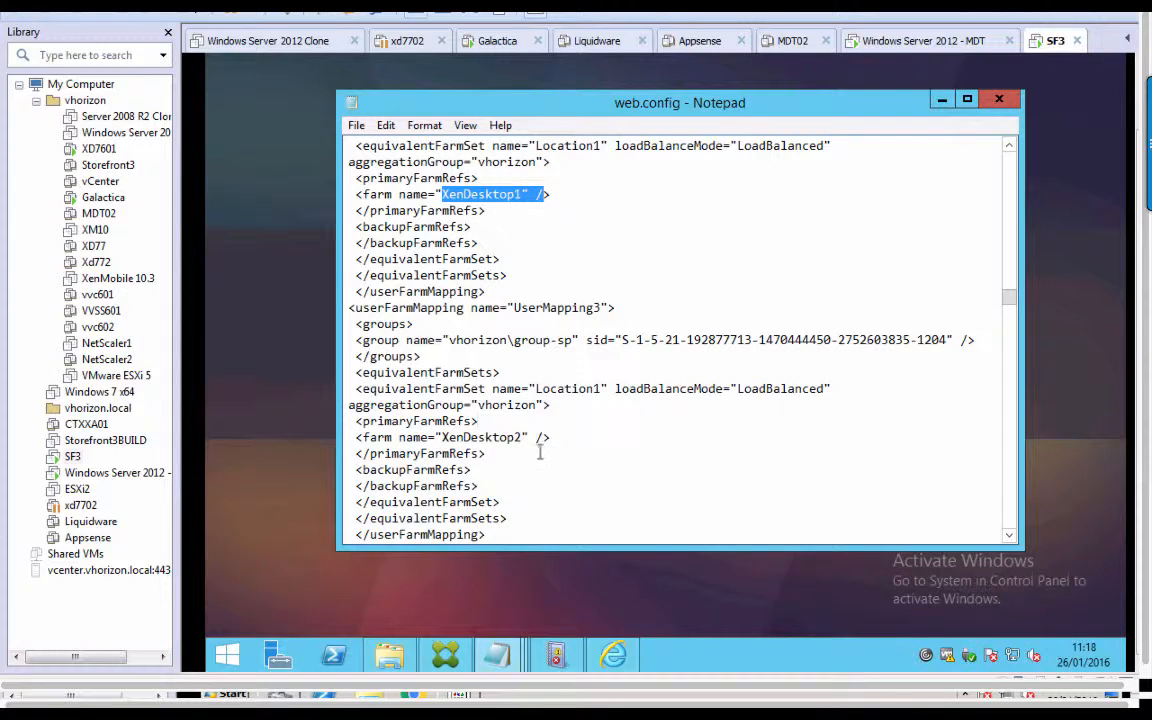
left_click_drag(561, 443, 404, 439)
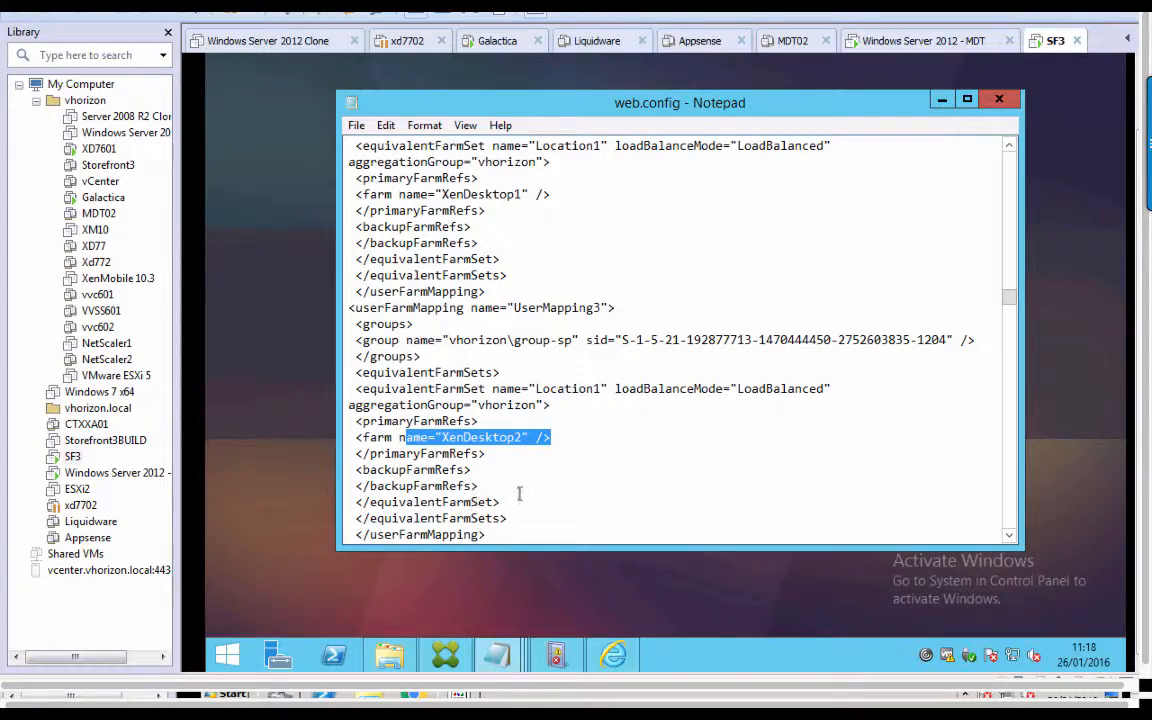
left_click(605, 503)
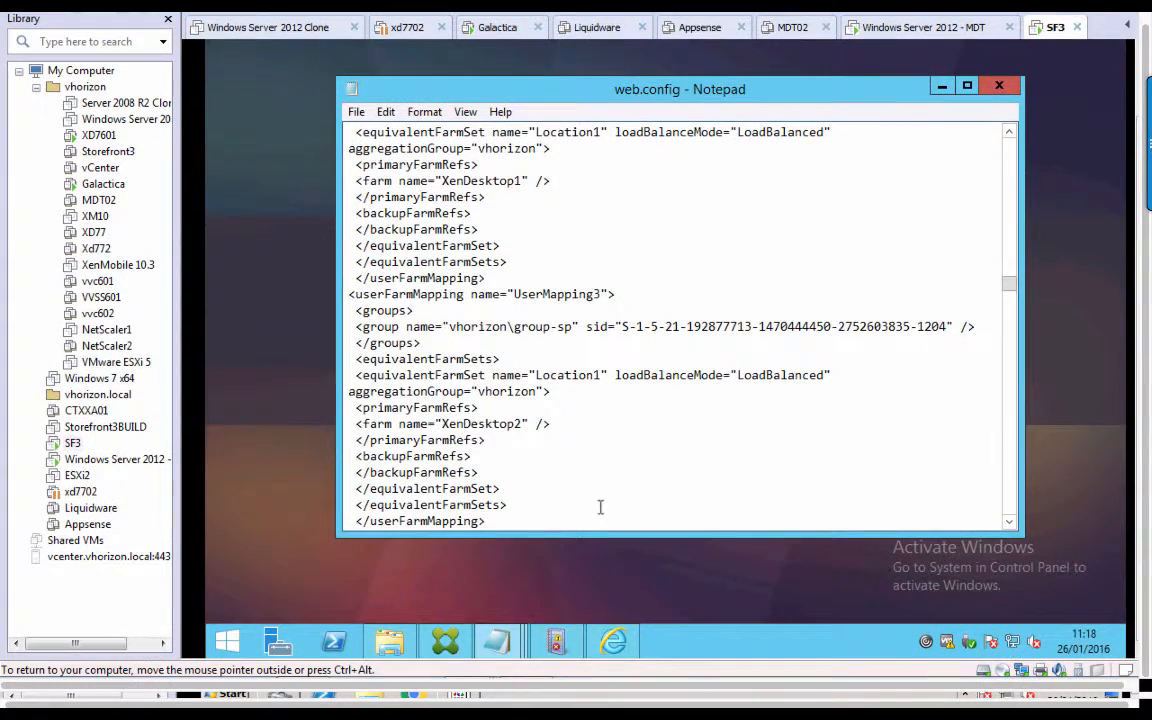
mouse_move(1009, 284)
left_mouse_down()
mouse_move(1010, 302)
mouse_move(1011, 288)
left_mouse_up()
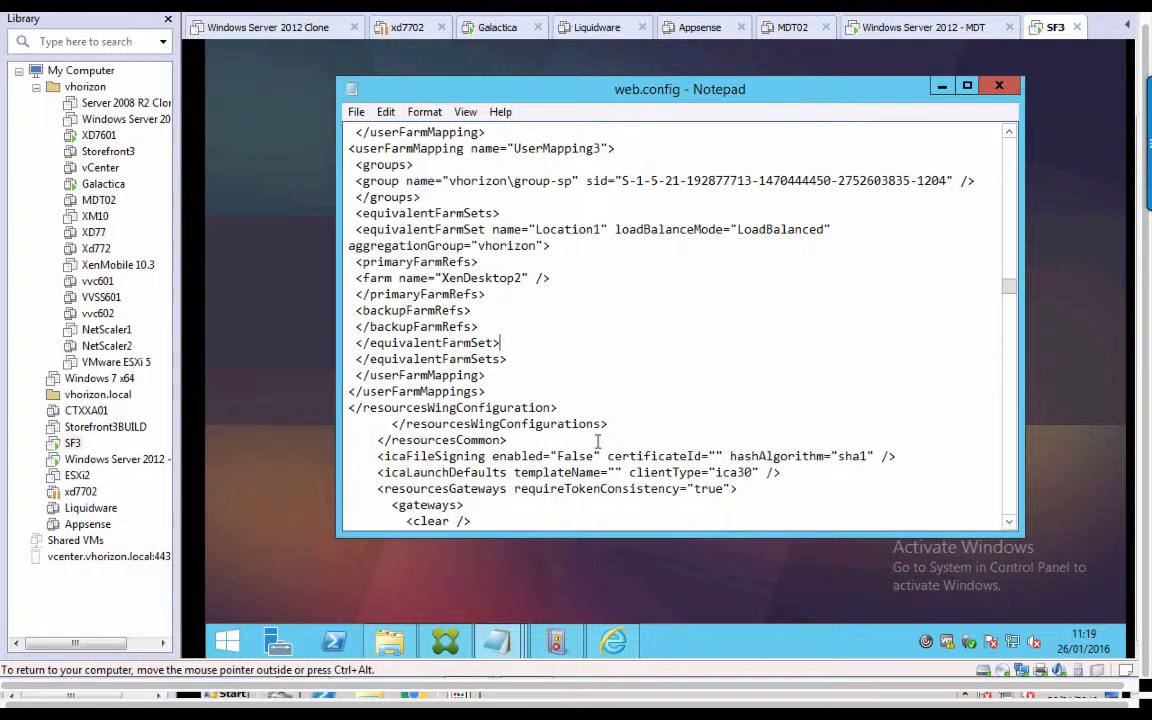
Save the edited web.config and begin logging on to StoreFront.
left_click(357, 113)
left_click(385, 173)
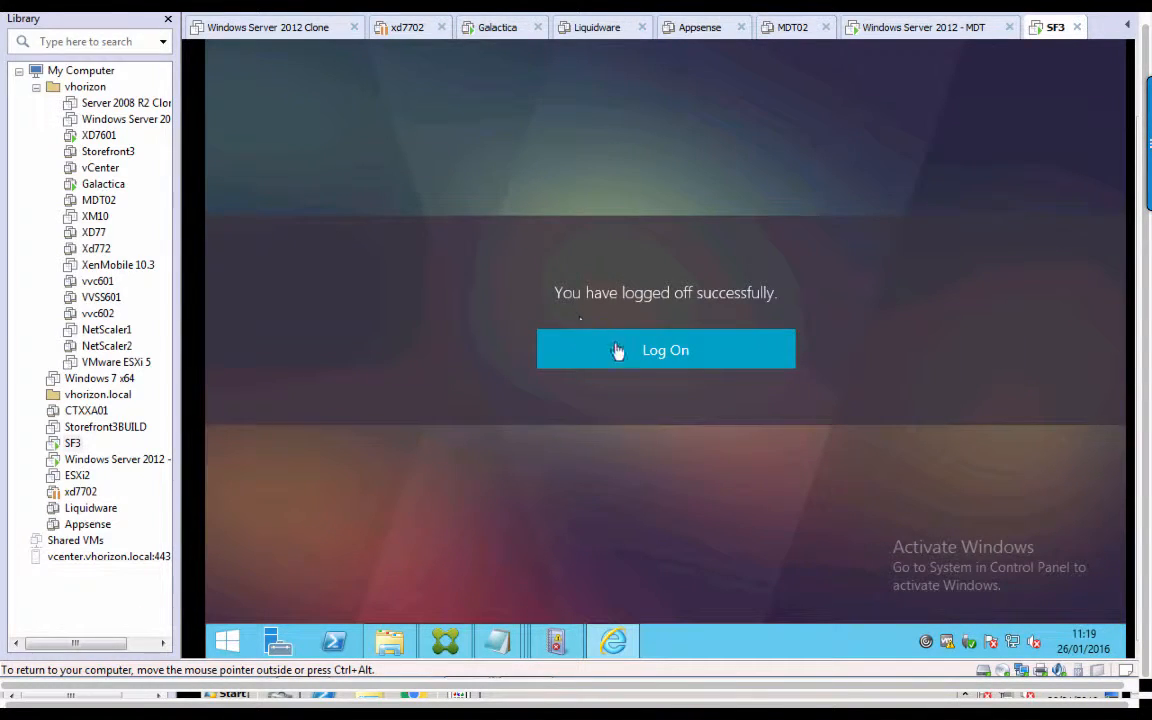
left_click(632, 350)
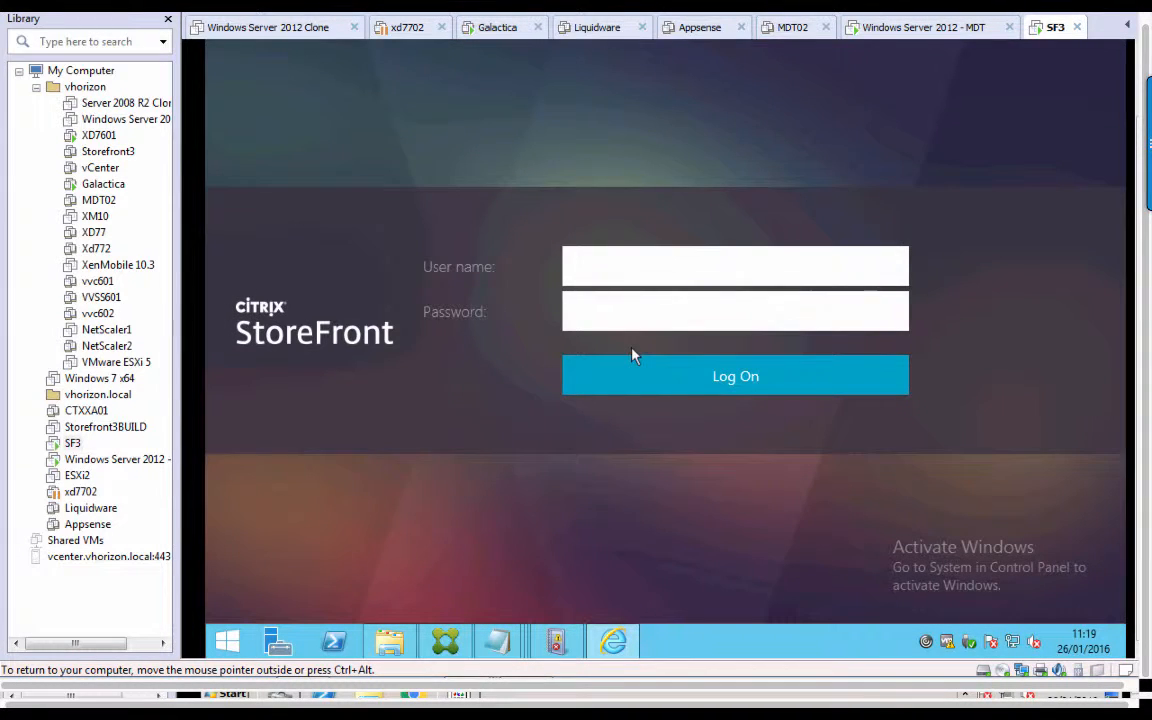
Sign in as the sp test user and view All Apps: Adobe Reader XI, Calculator, Notepad.
type("user-sp")
key("Tab")
type("********")
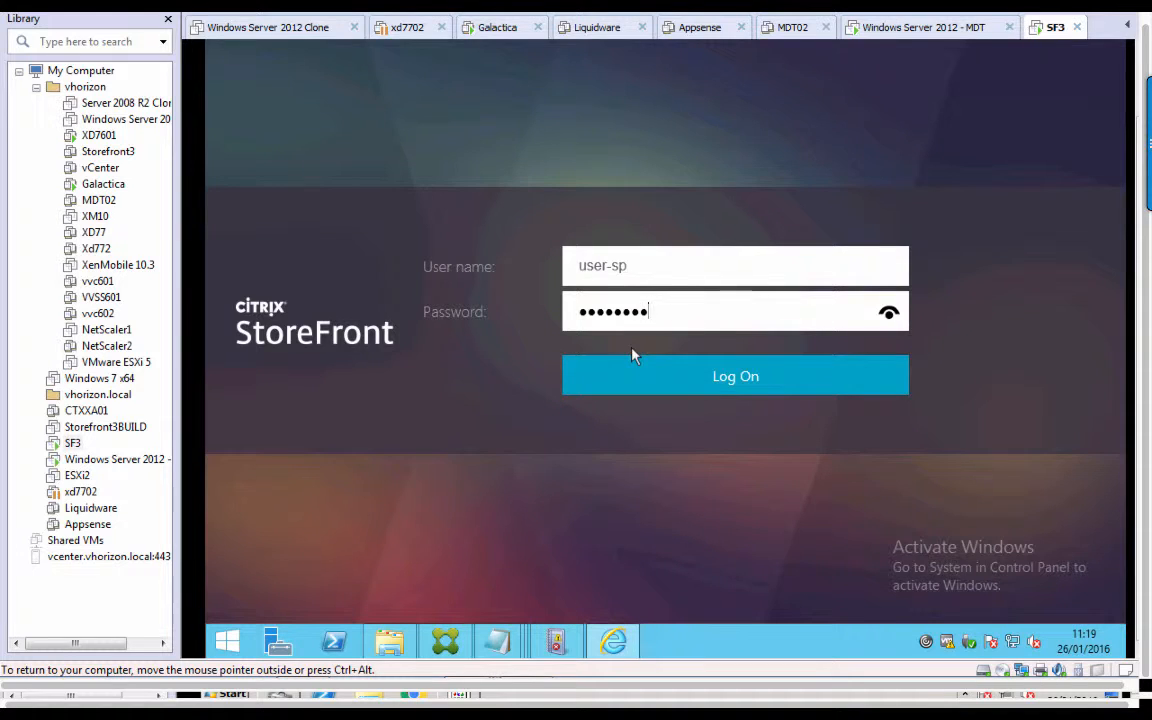
key("Return")
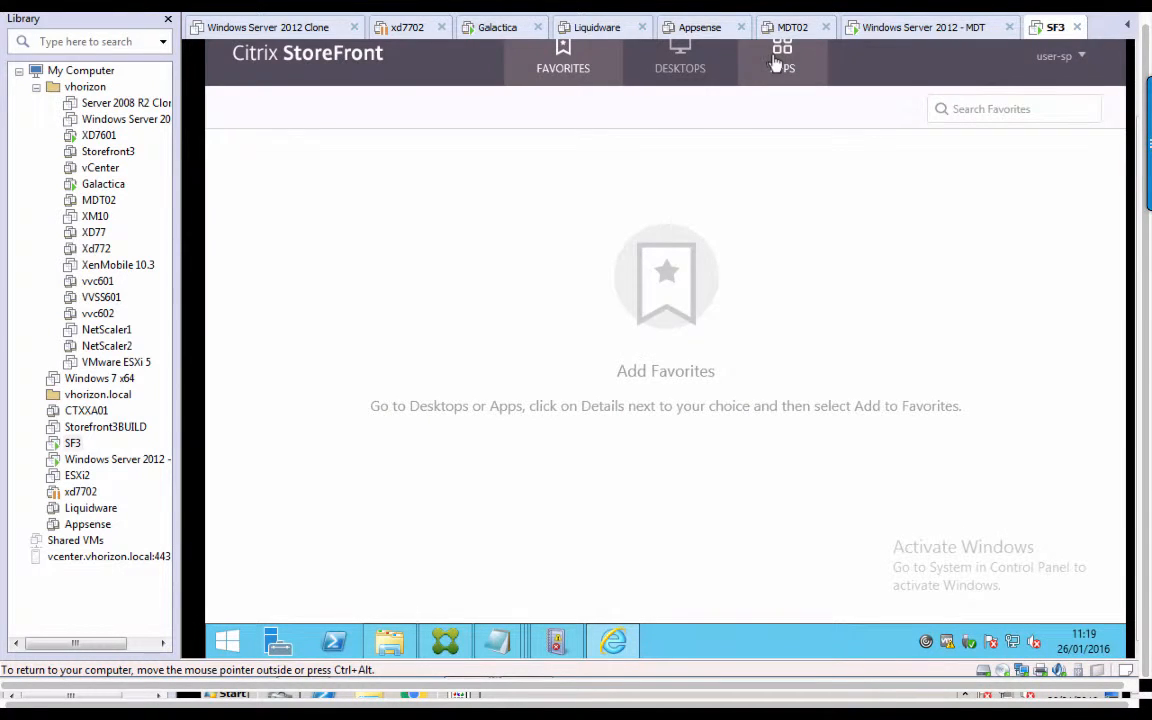
left_click(778, 62)
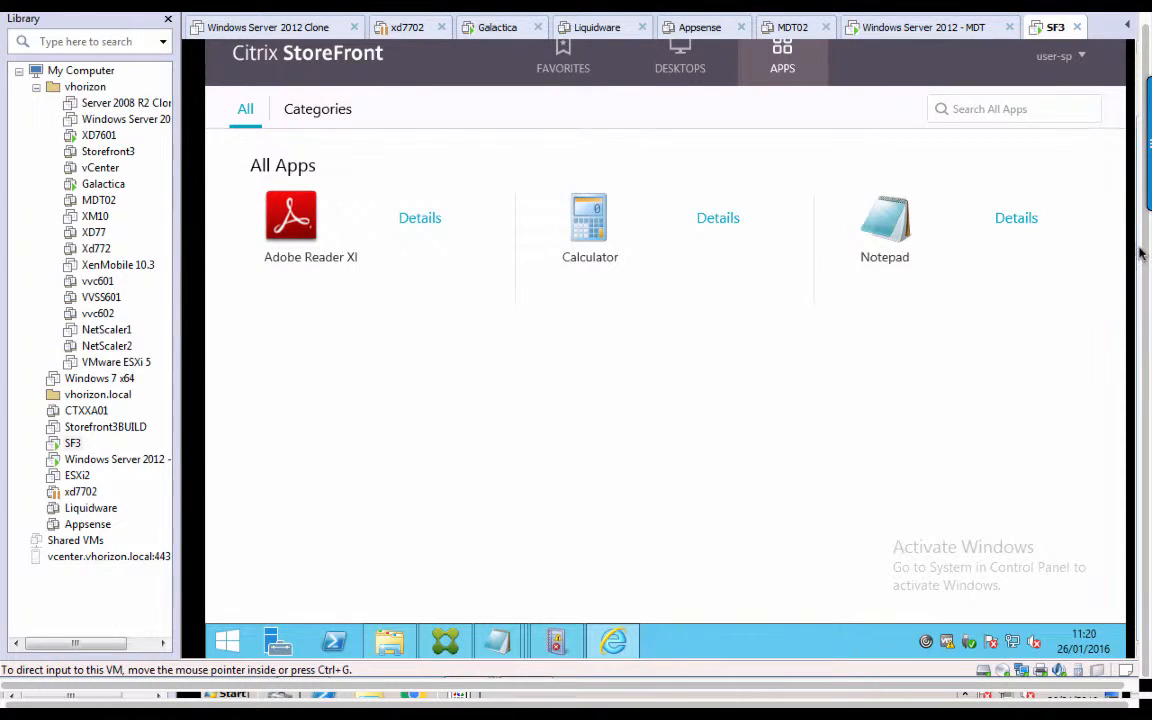
left_click_drag(1137, 247, 1137, 200)
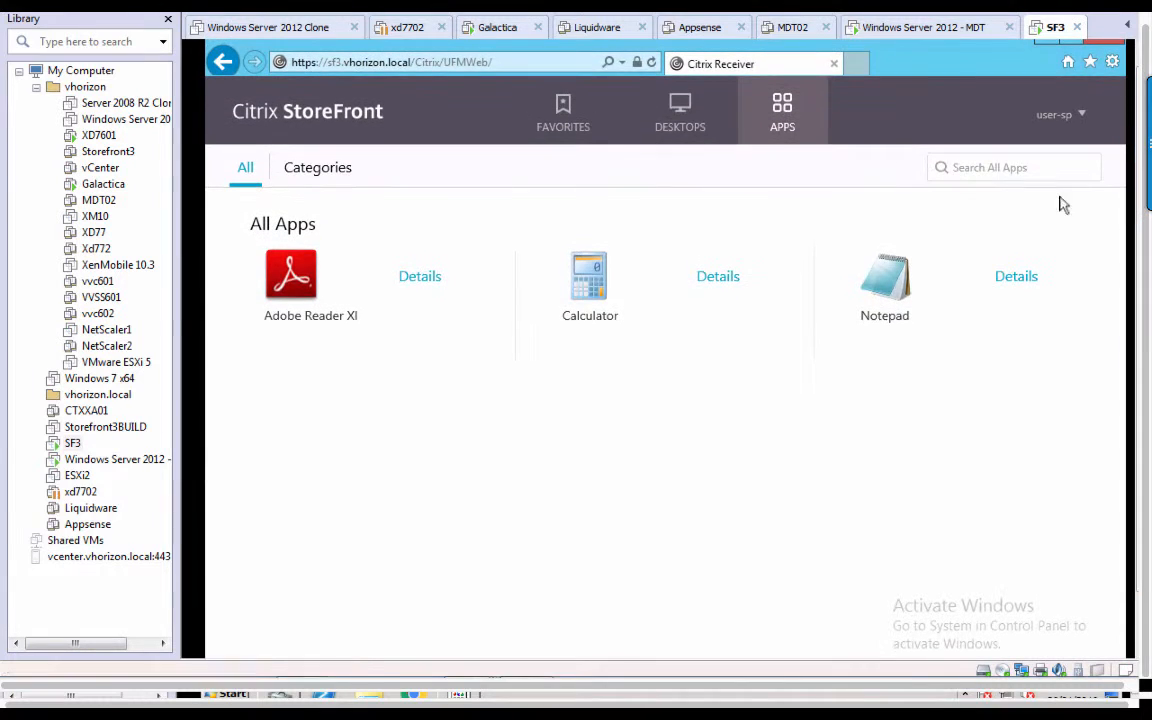
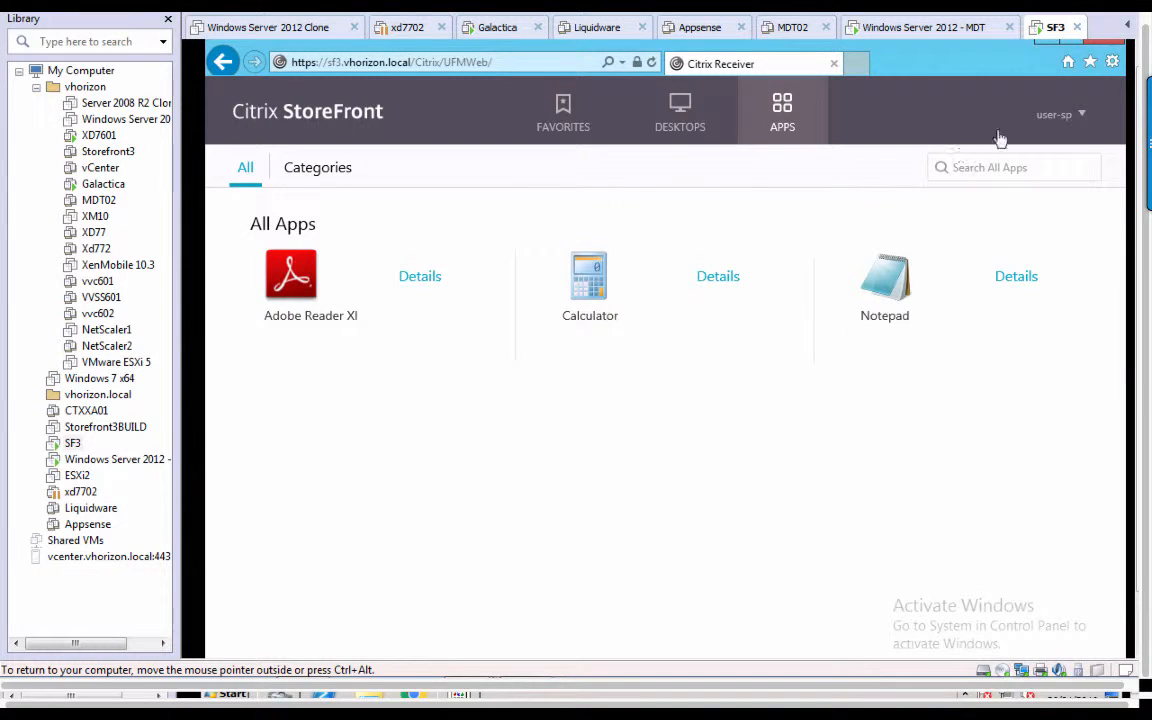
Log the current user off the Receiver for Web store from the account menu.
left_click(1058, 117)
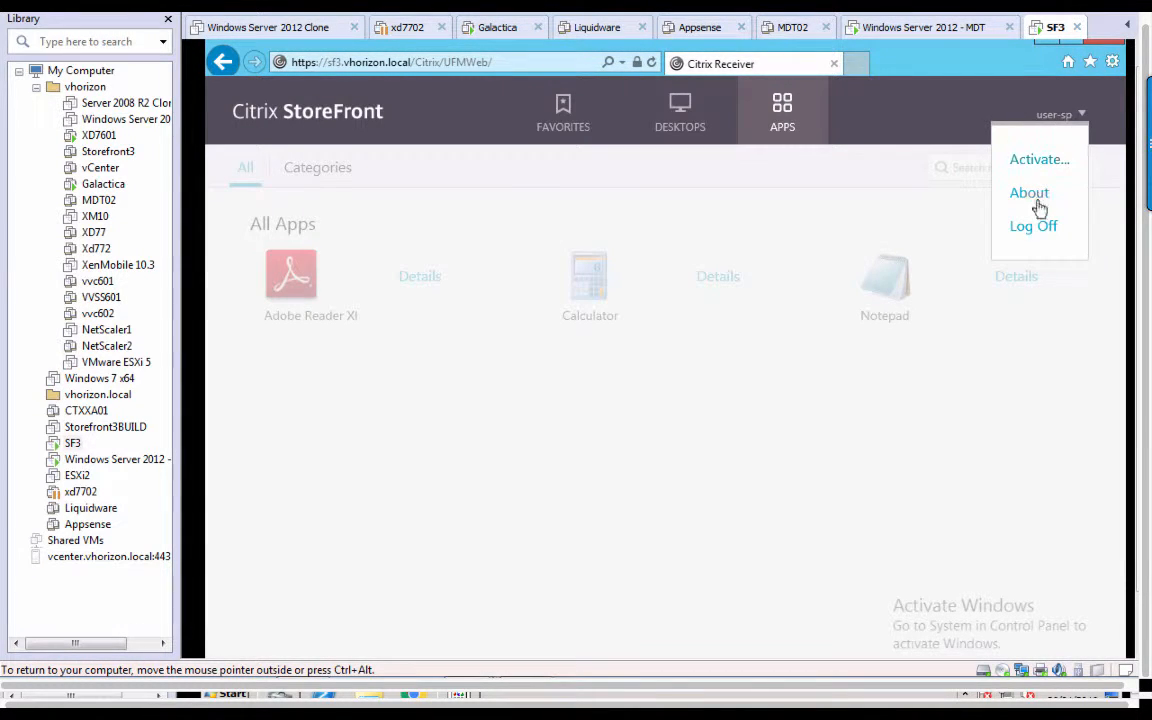
left_click(1033, 230)
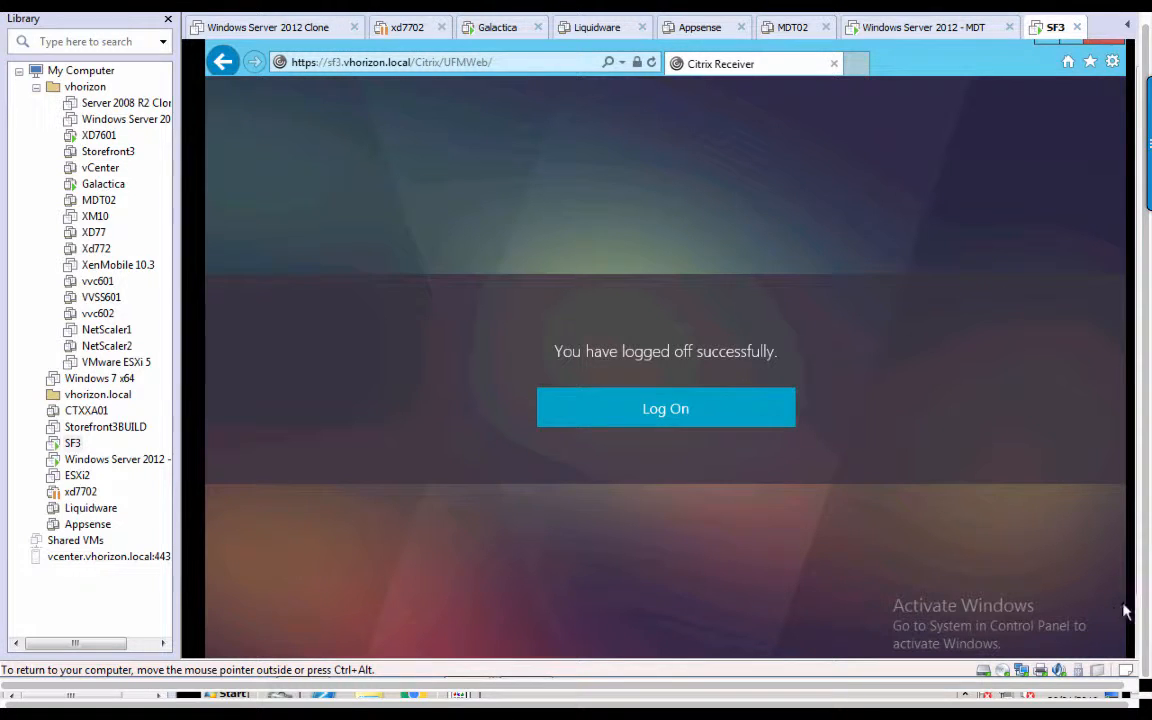
Bring up web.config in Notepad and rename the UserMapping1 farm XenDesktop1 to Xendesktop1.
left_click(445, 641)
left_click(497, 640)
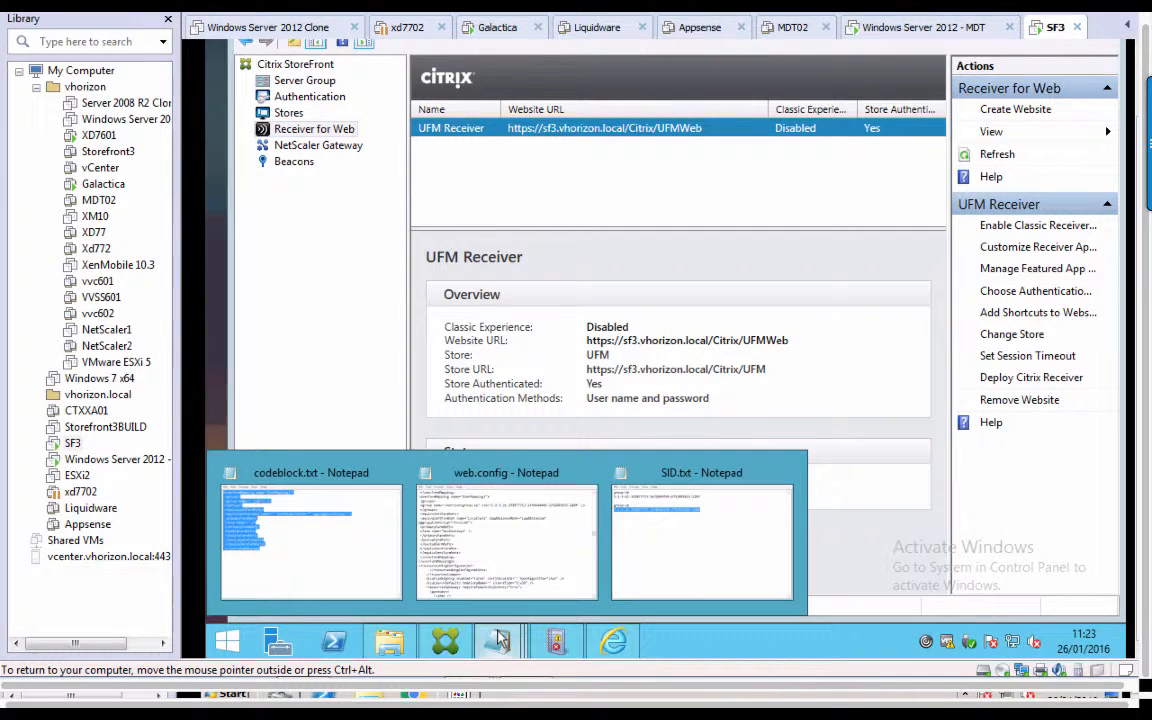
left_click(537, 551)
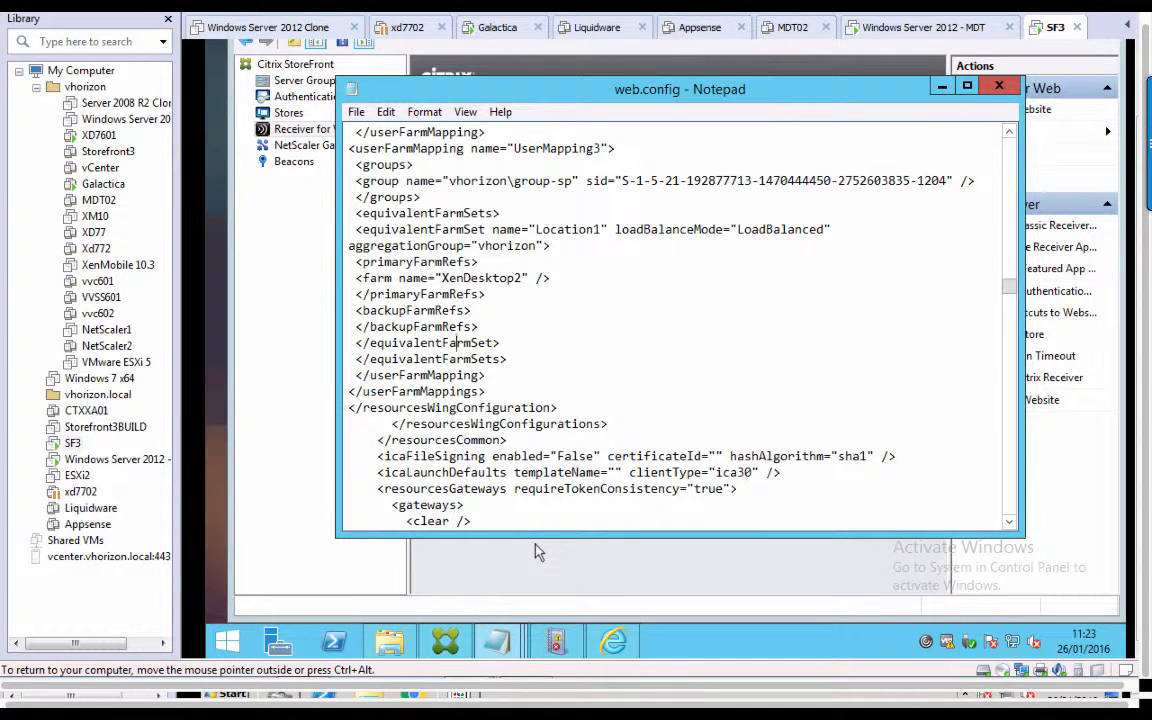
scroll(571, 367, "up", 2)
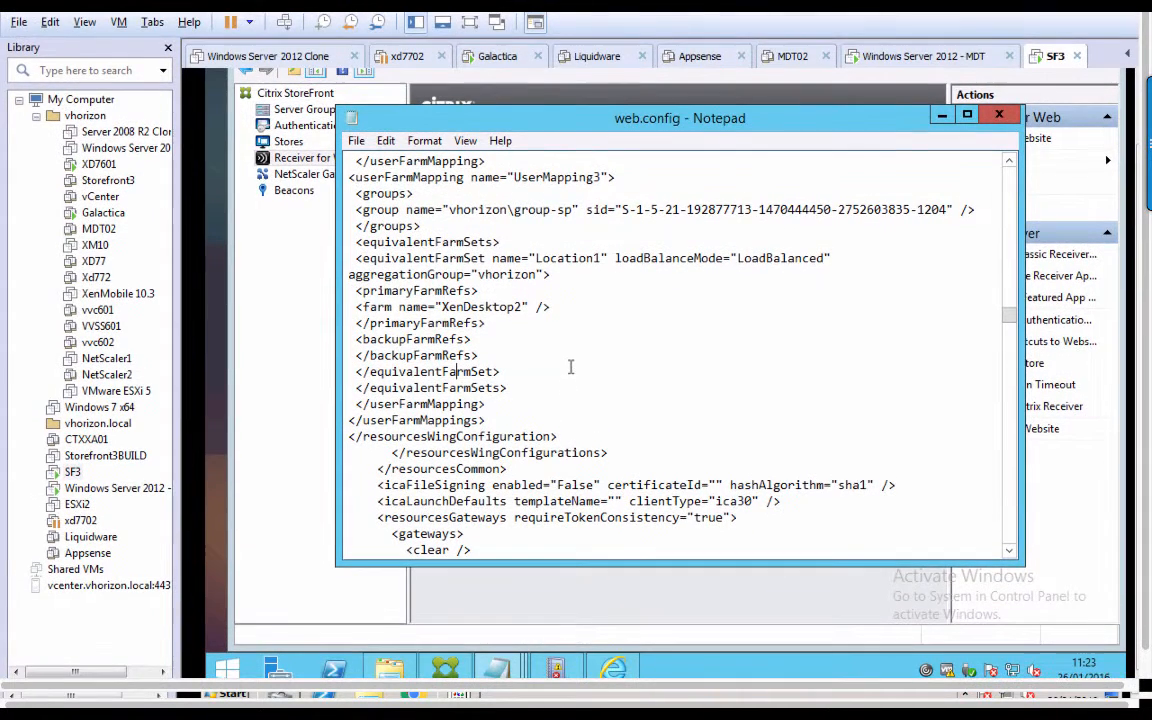
left_click_drag(1013, 316, 1014, 313)
scroll(1014, 318, "up", 4)
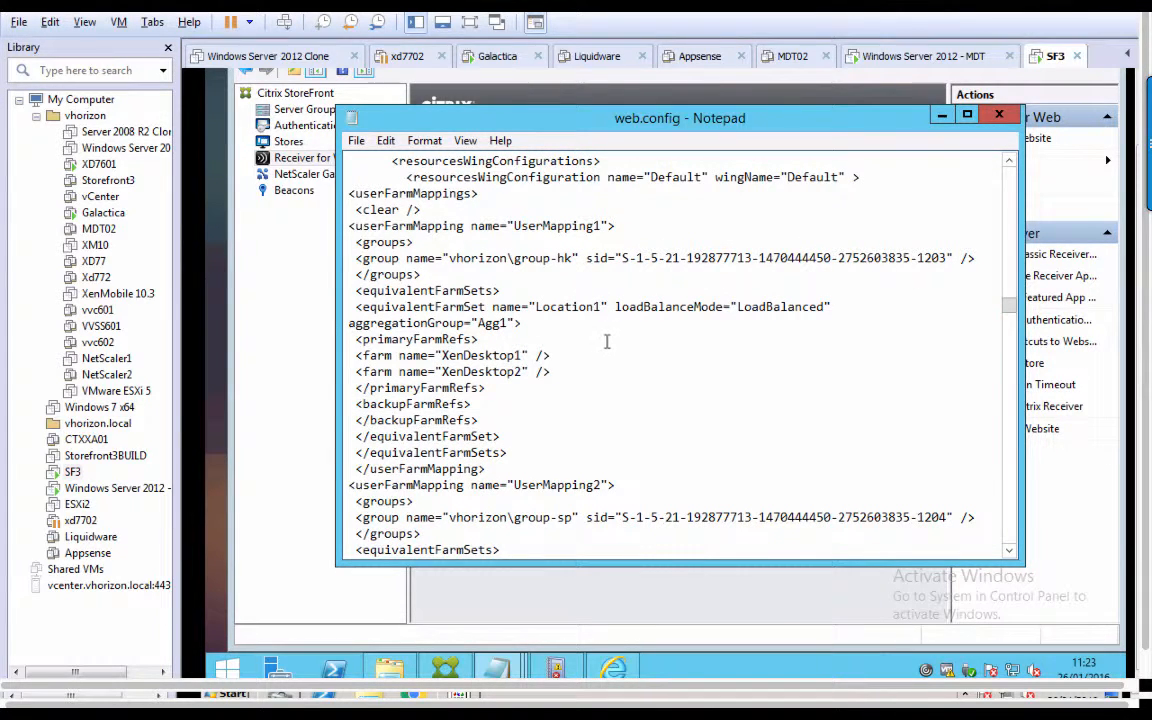
left_click(474, 355)
key("BackSpace")
type("d")
Rename the XenDesktop2 farm to Xendesktop2 and save web.config.
left_click(472, 373)
key("BackSpace")
type("d")
left_click(357, 142)
left_click(385, 200)
left_click(615, 670)
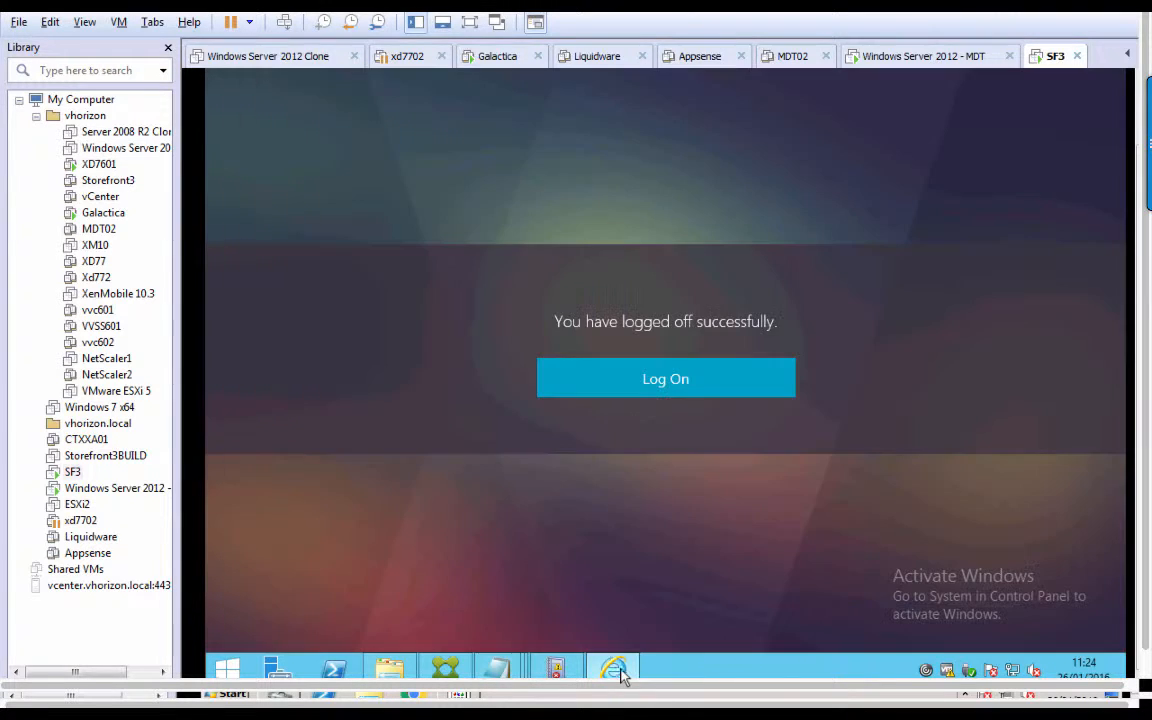
Sign back in as the first user and confirm Apps lists Adobe Reader XI, Calculator, Notepad.
left_click(684, 379)
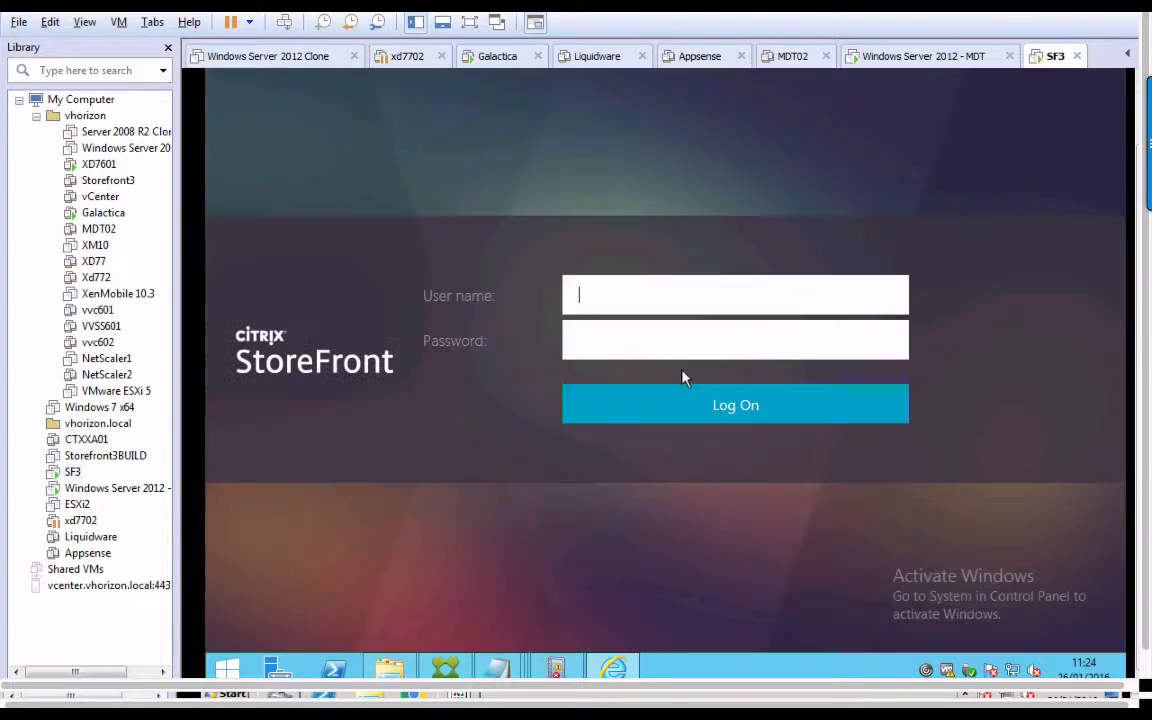
type("user-")
key("Tab")
type("pas")
key("BackSpace")
key("BackSpace")
key("BackSpace")
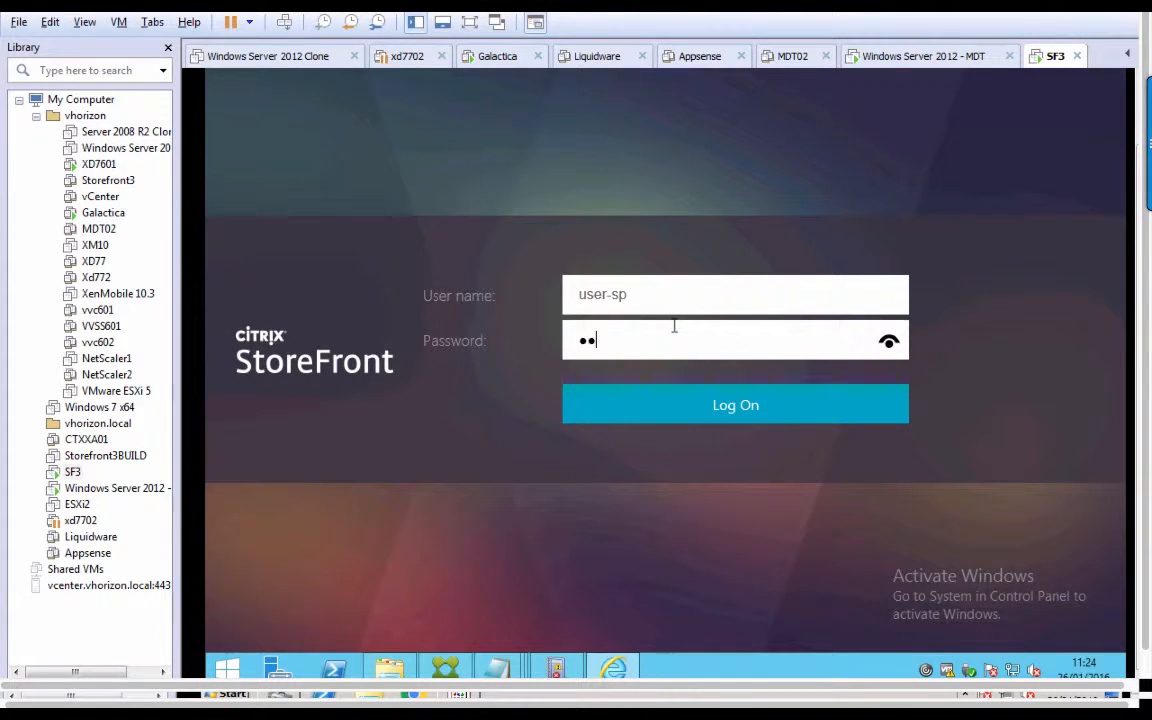
type("Citrix1")
key("BackSpace")
key("BackSpace")
key("BackSpace")
key("BackSpace")
key("BackSpace")
key("BackSpace")
type("••••••")
key("Return")
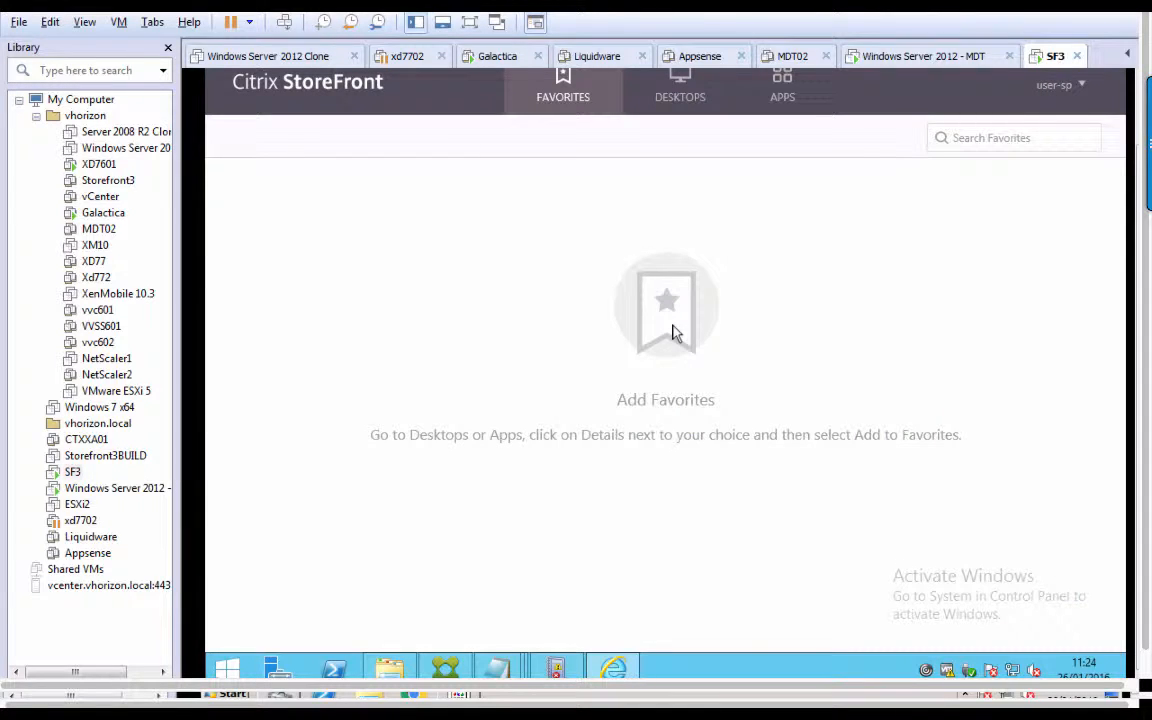
left_click(682, 106)
left_click(779, 106)
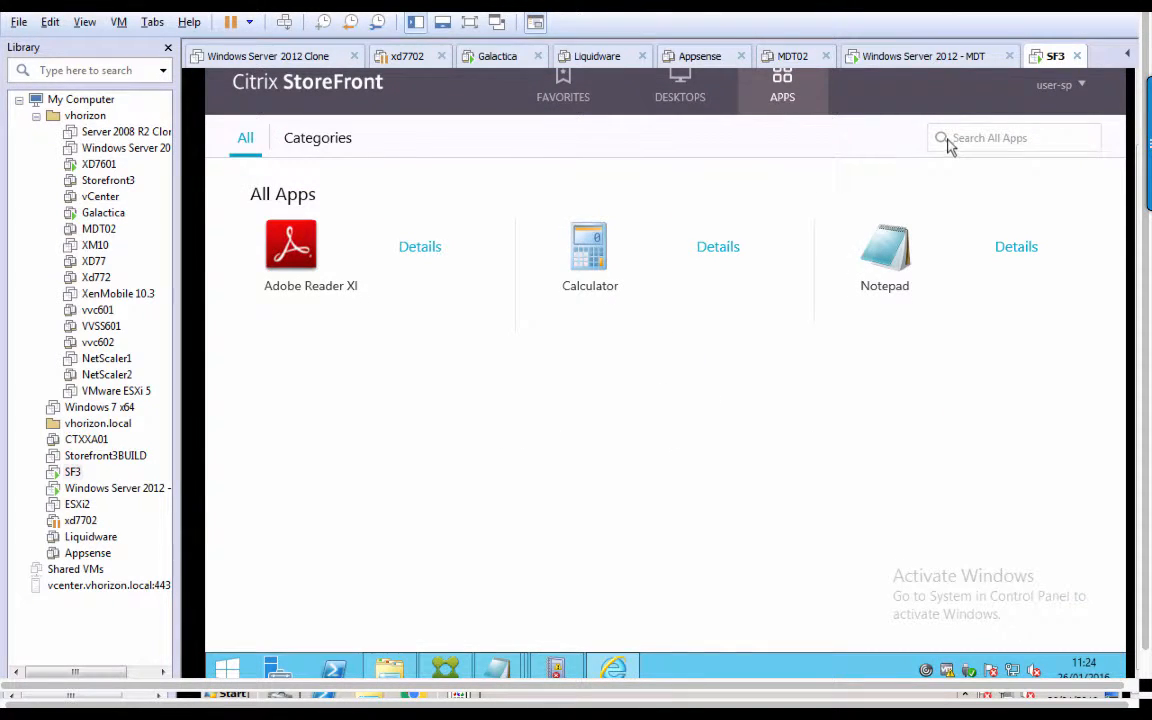
Log off and sign in as the second group user; logon fails with 'Cannot complete your request.'.
left_click(1062, 85)
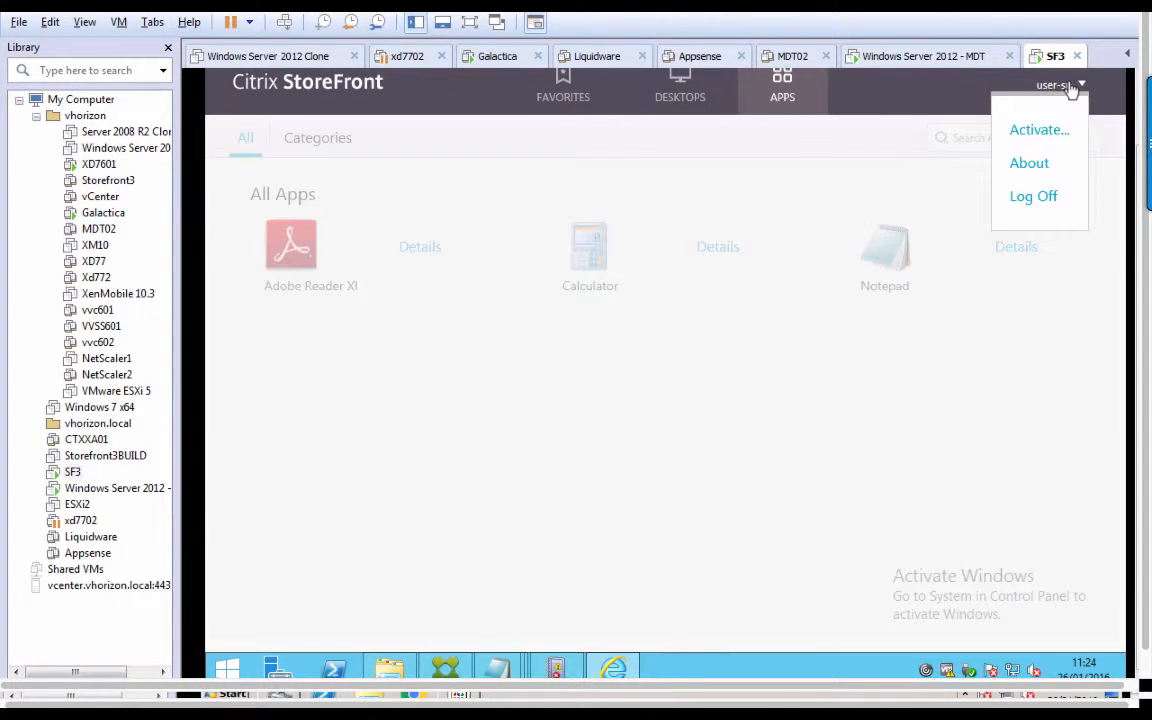
left_click(1046, 197)
left_click(713, 375)
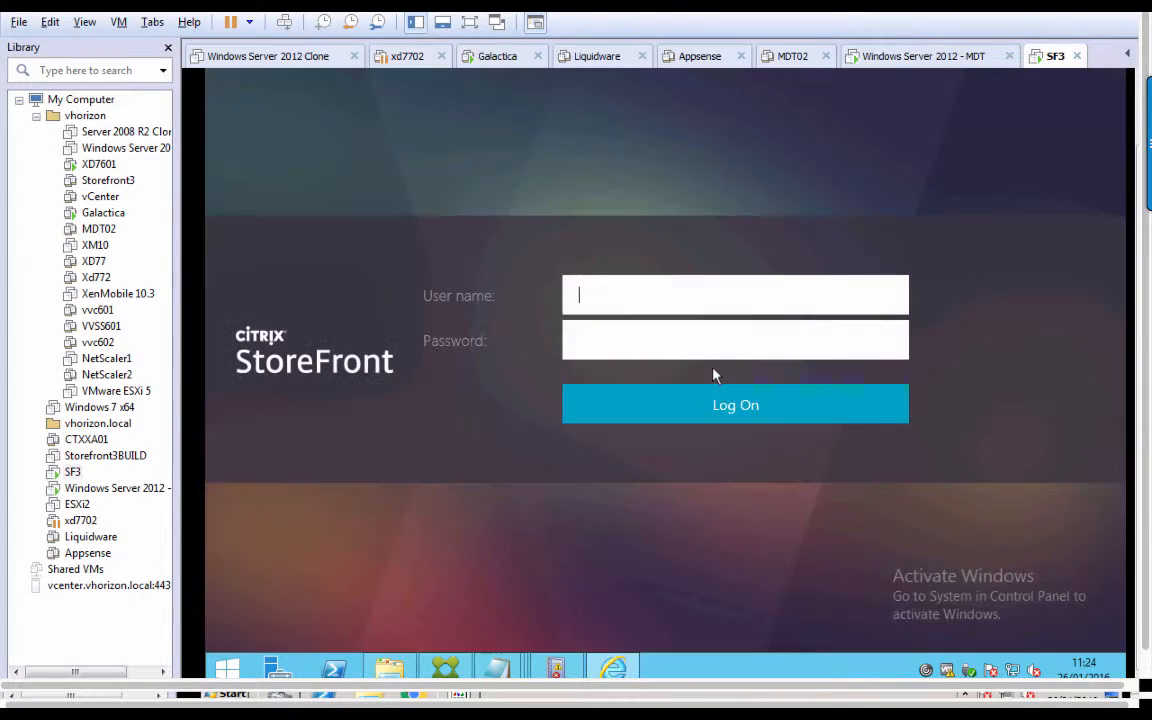
type("user-hk")
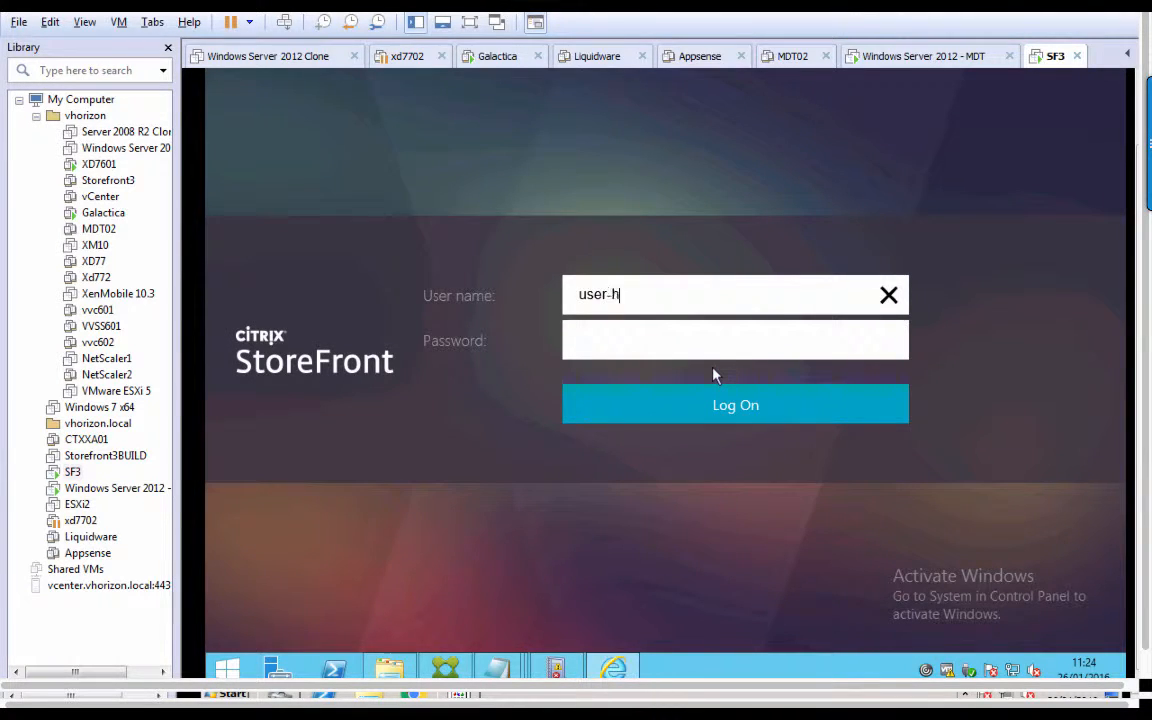
key("Tab")
type("********")
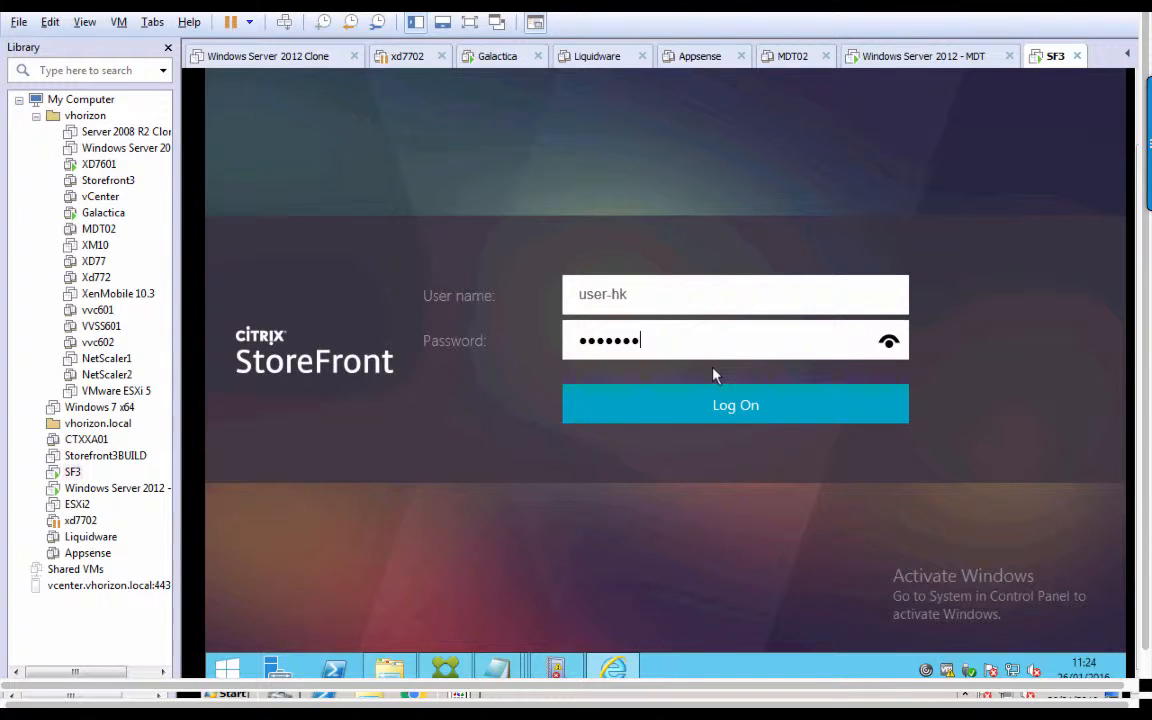
key("Return")
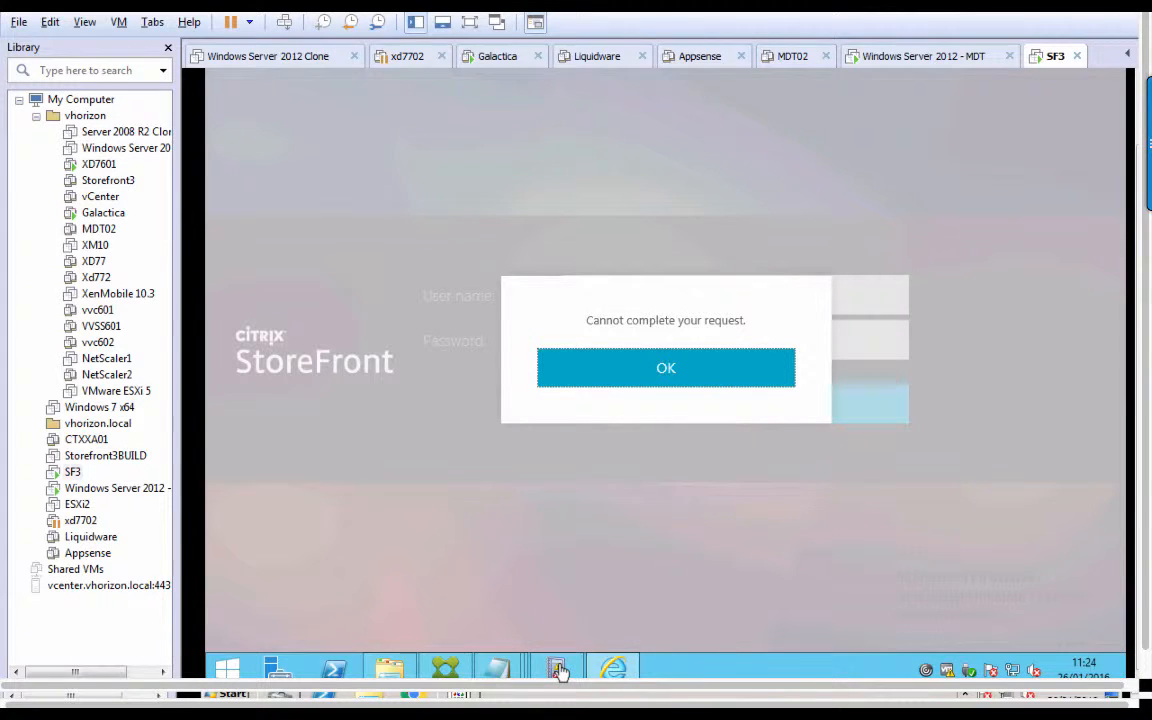
left_click(505, 595)
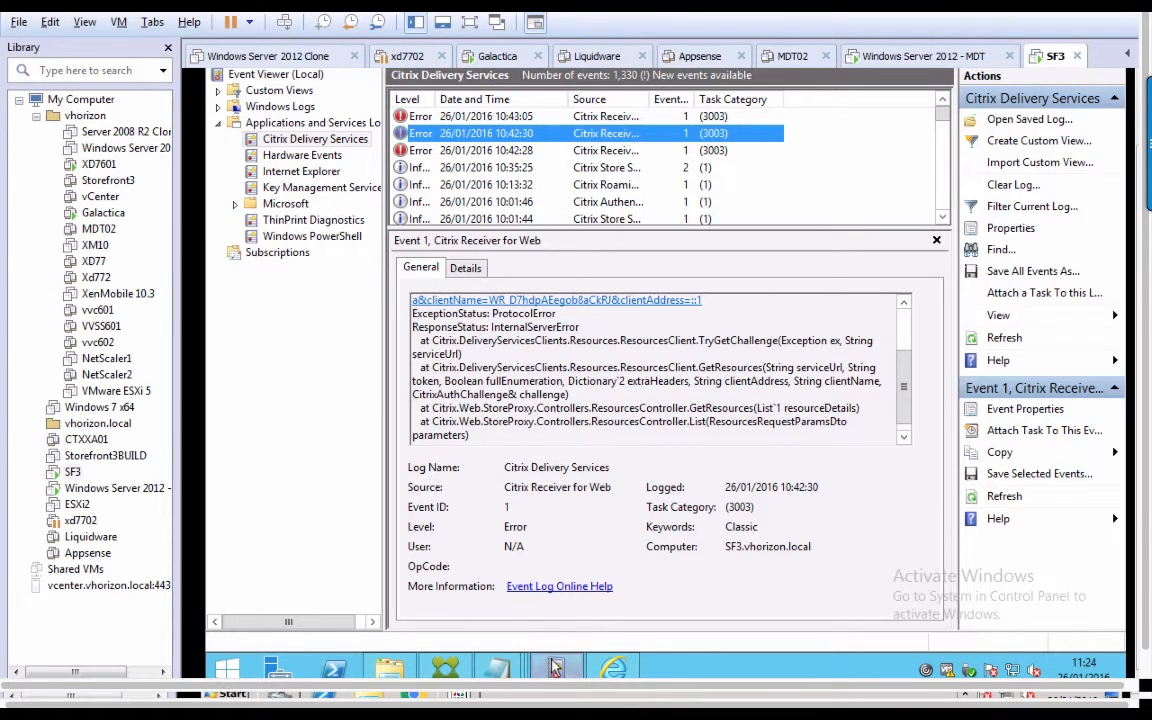
Reload the Citrix Delivery Services log and read Event 7: missing farms Xendesktop1, Xendesktop2.
left_click(288, 155)
left_click(288, 140)
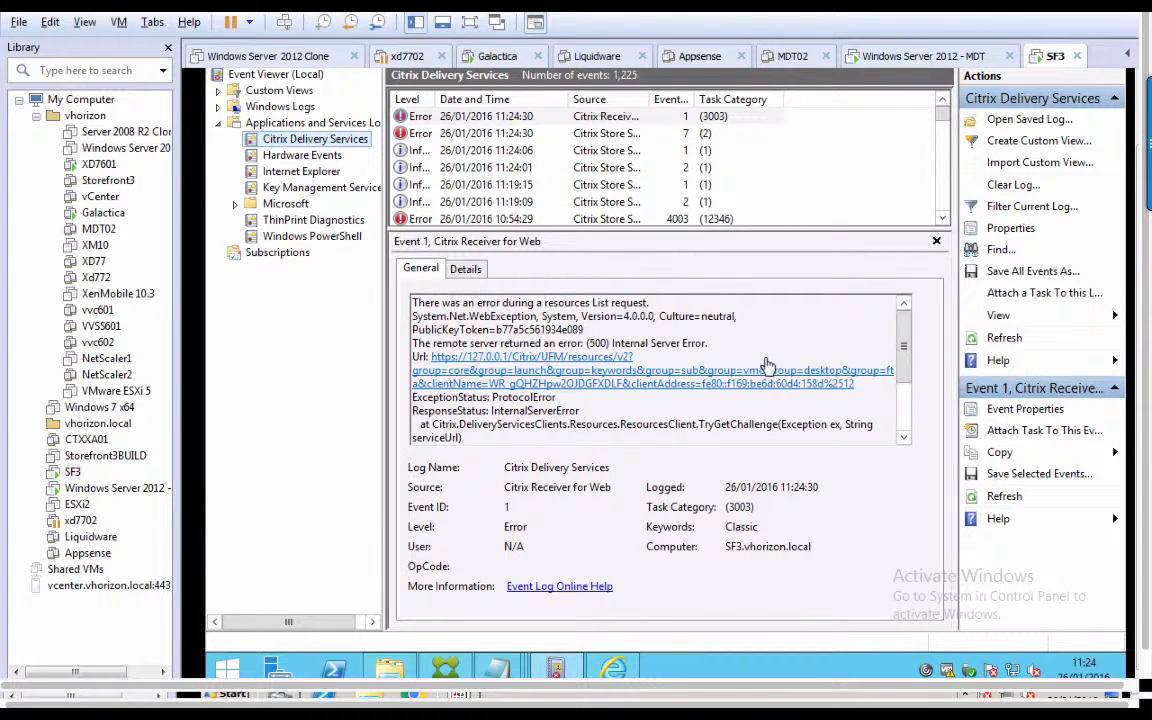
left_click(686, 137)
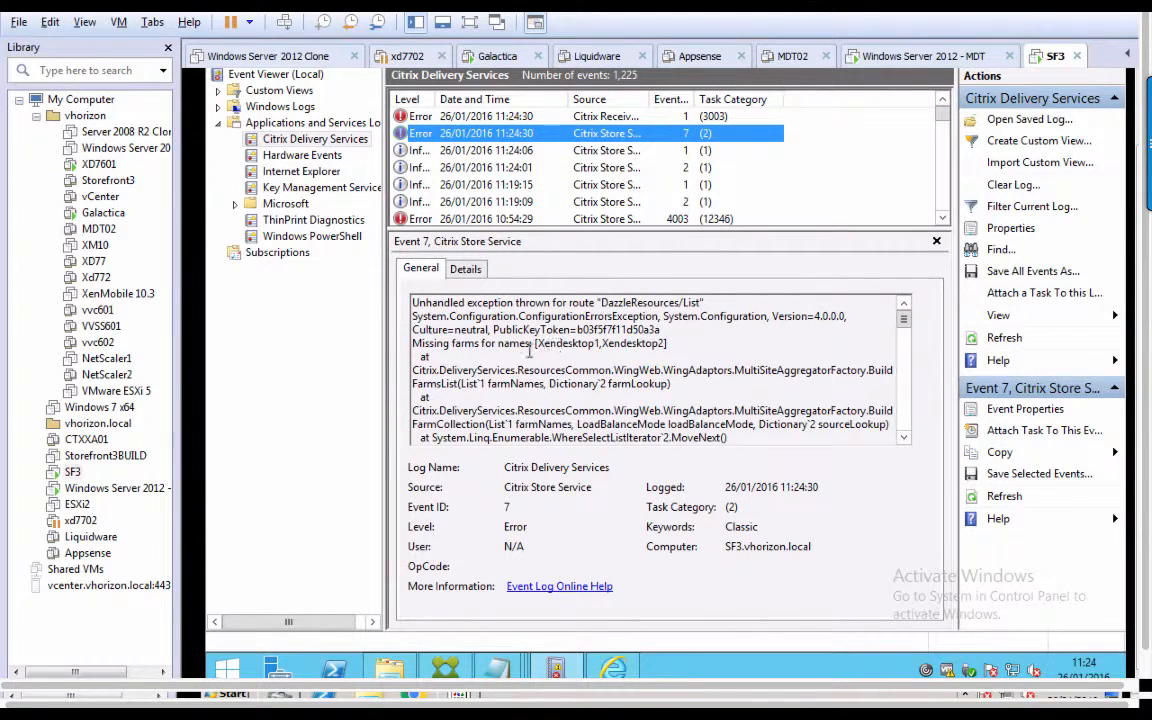
left_click_drag(498, 343, 673, 345)
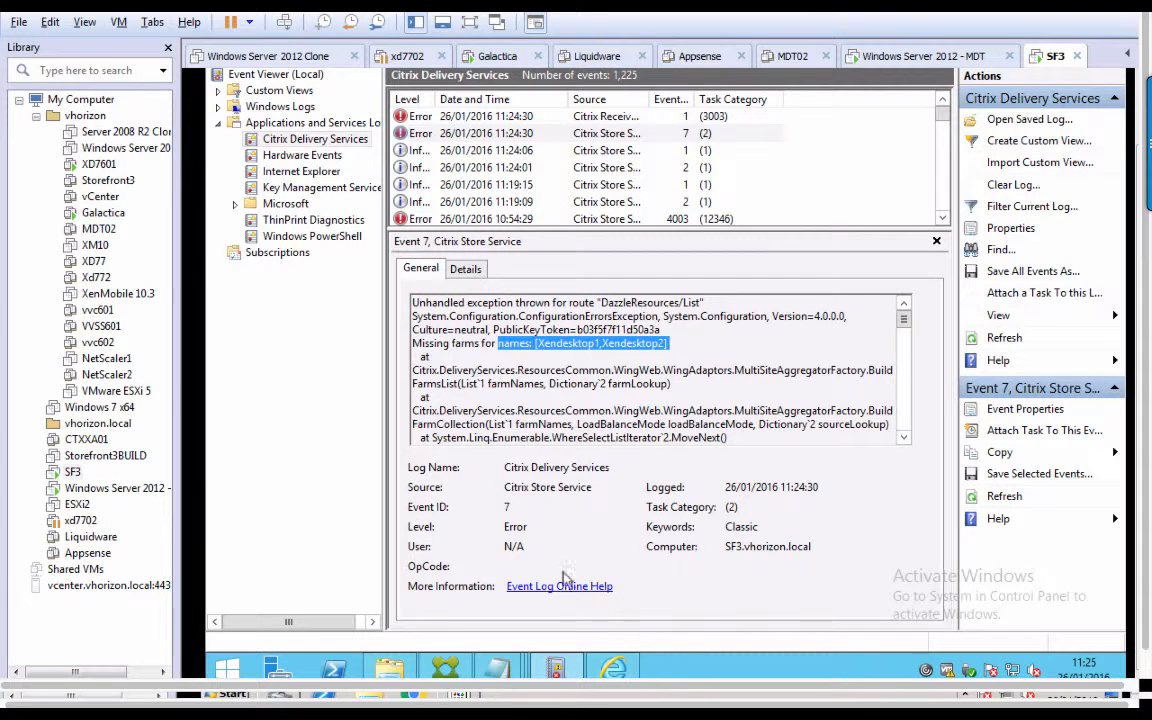
left_click(497, 668)
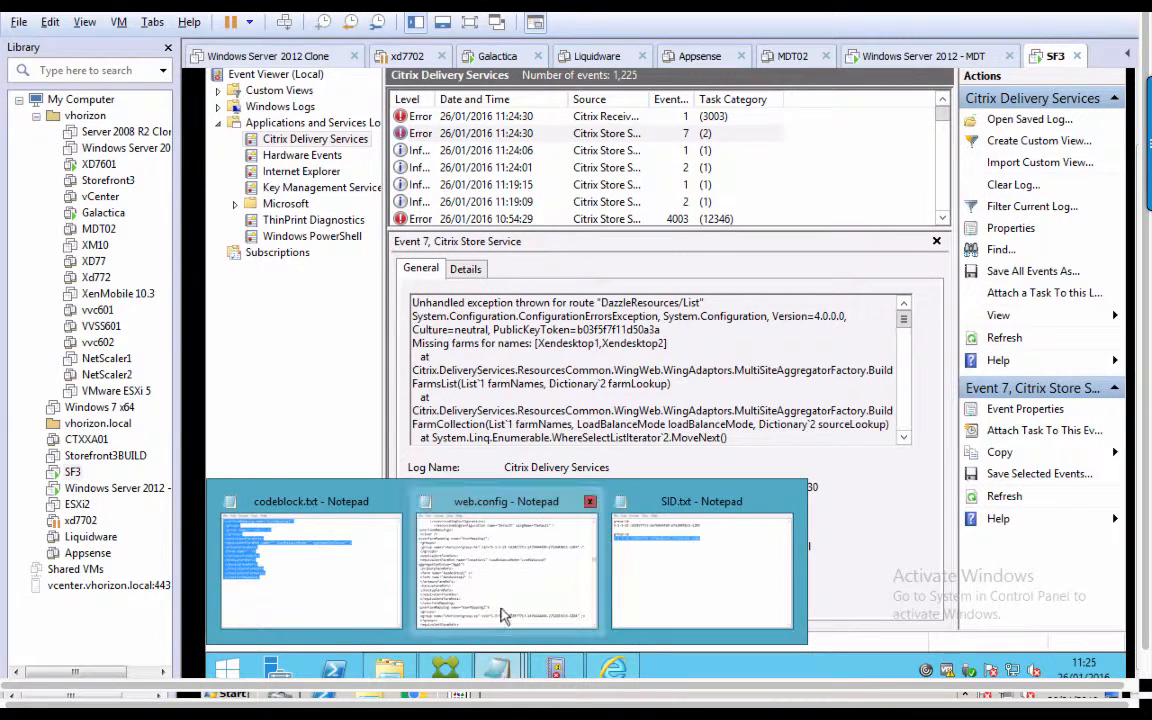
left_click(455, 555)
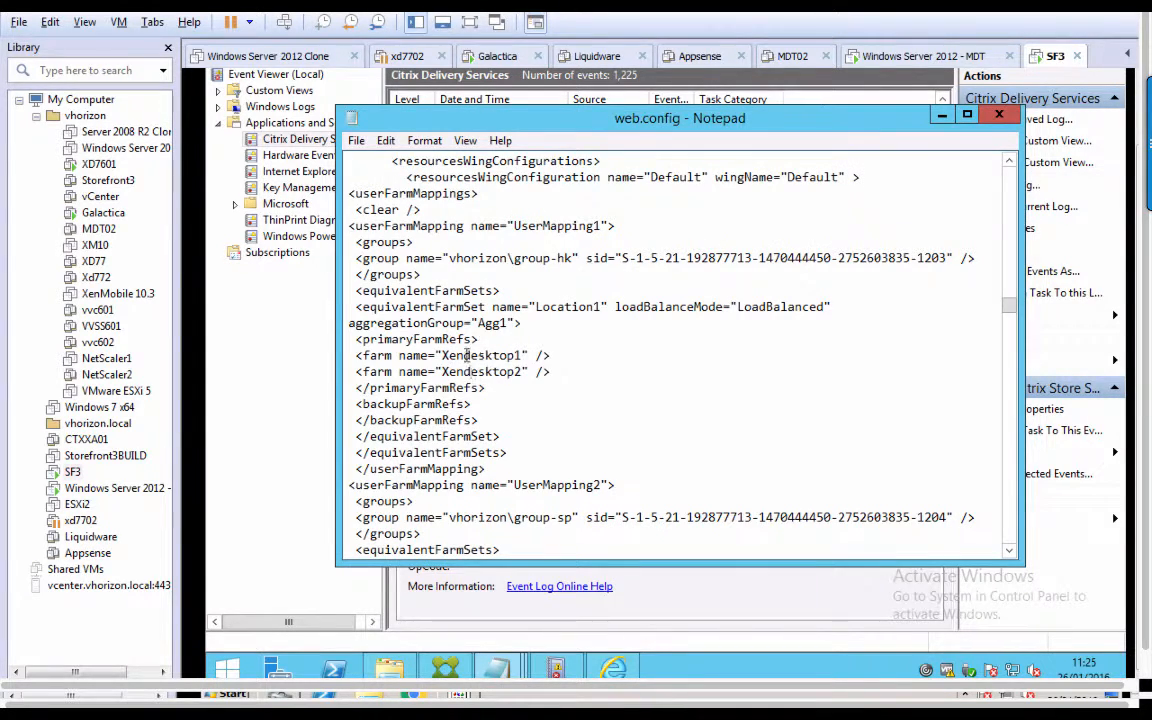
Restore the farm names to XenDesktop1 and XenDesktop2 with capital D.
key("BackSpace")
type("D")
left_click(473, 372)
key("BackSpace")
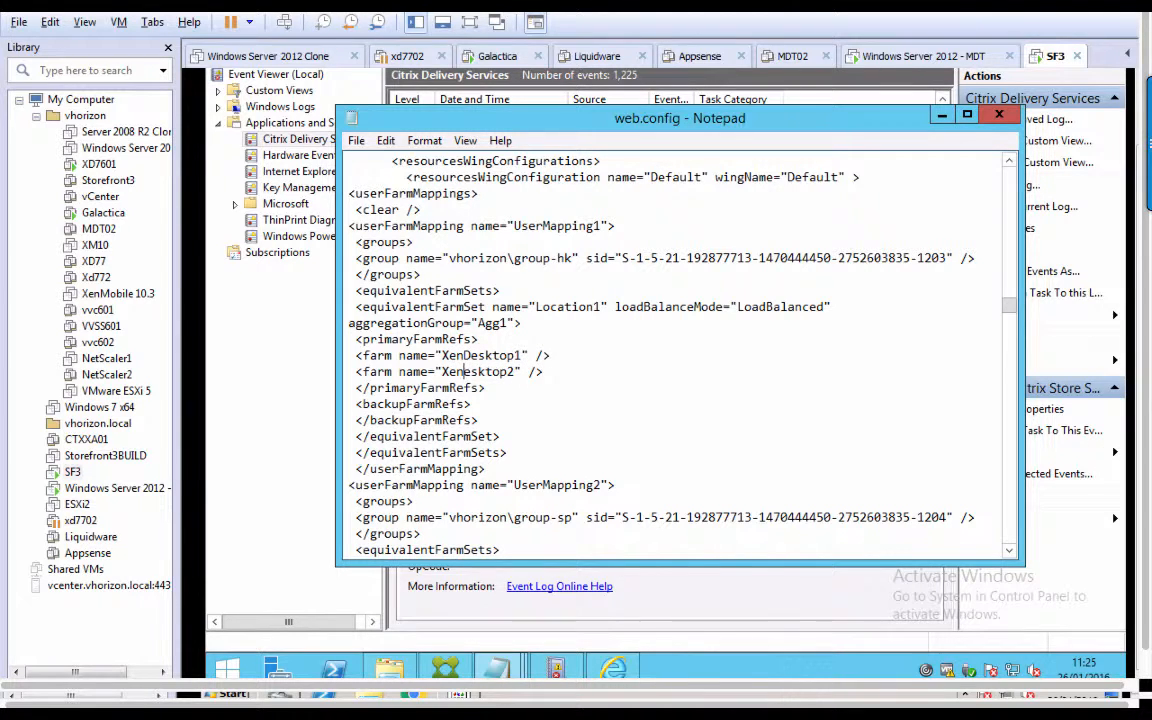
type("D")
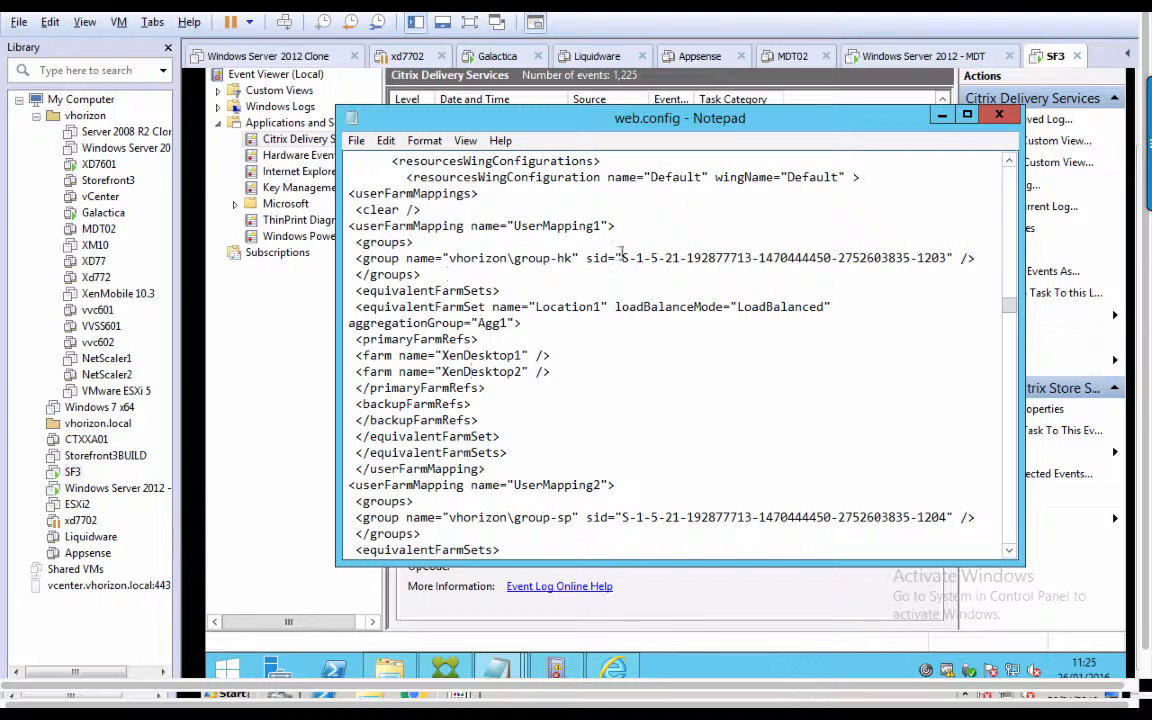
Self-close the resourcesWingConfiguration tag with '/>' and save web.config.
left_click(853, 177)
type("/")
left_click(355, 141)
left_click(385, 199)
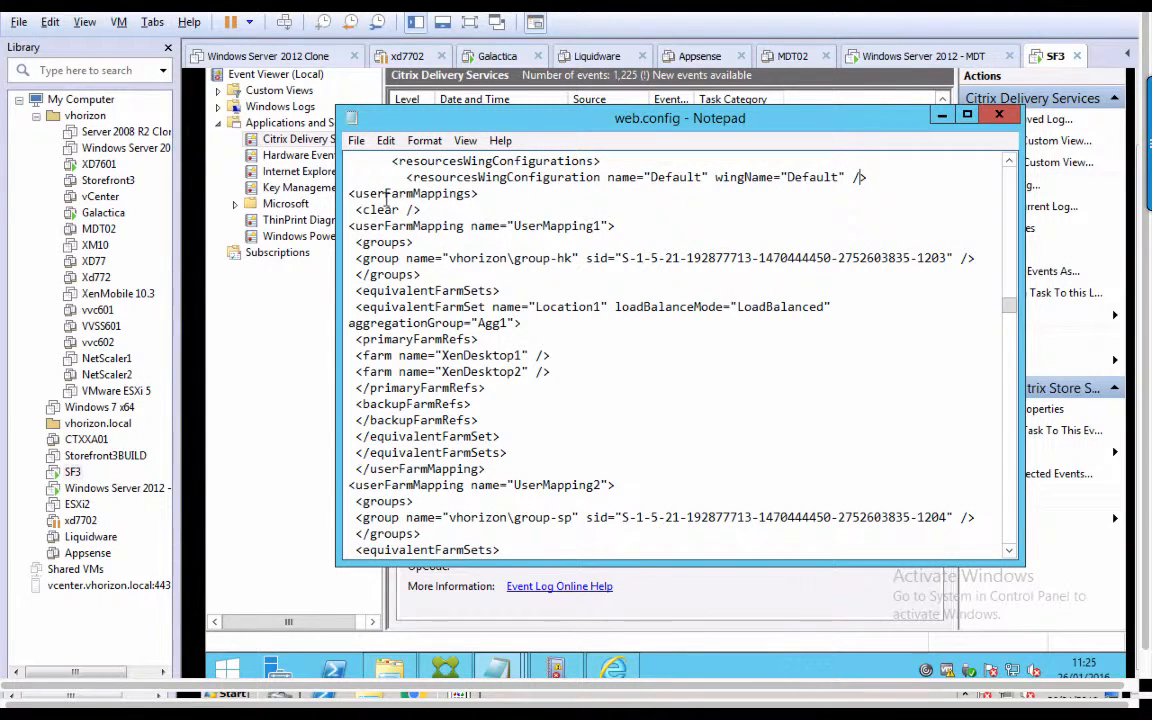
left_click(312, 459)
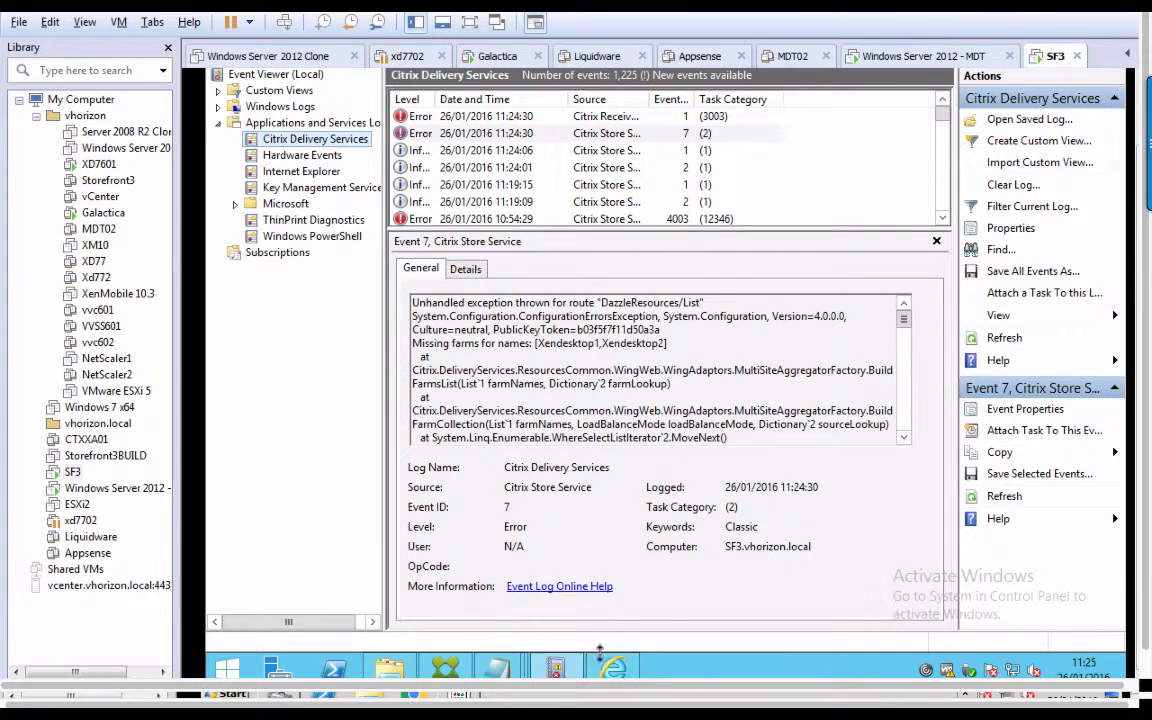
Dismiss the error and reload the Receiver page four times; it still cannot complete the request.
left_click(617, 678)
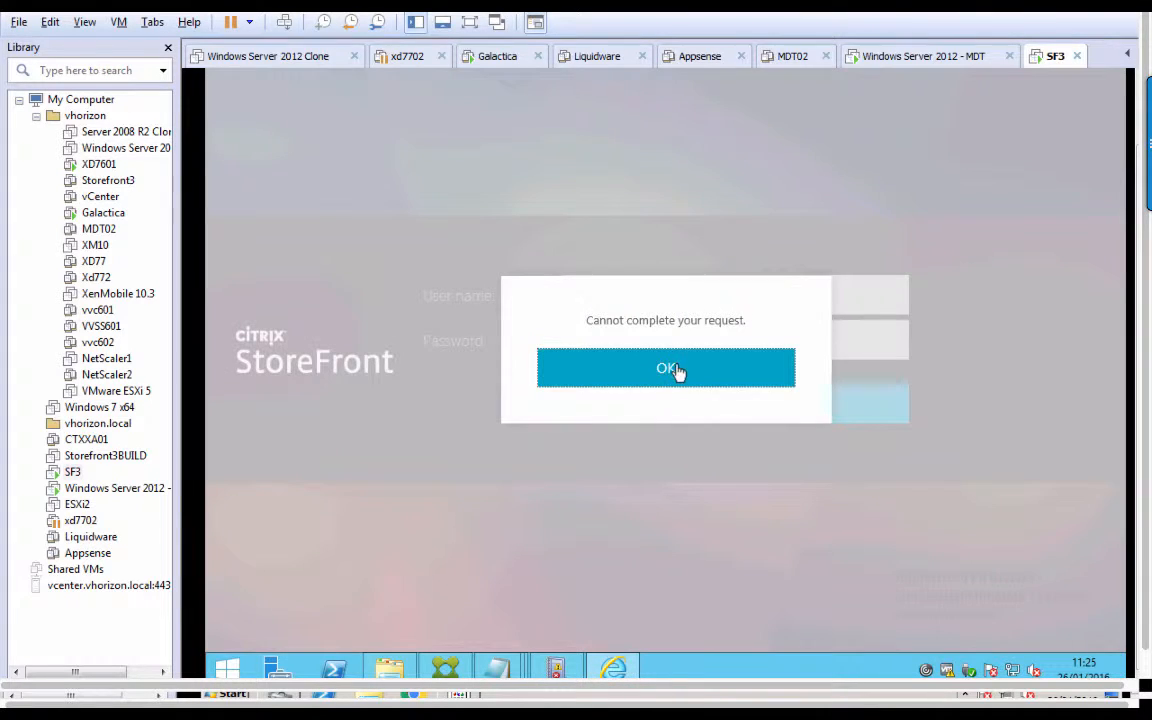
left_click(676, 373)
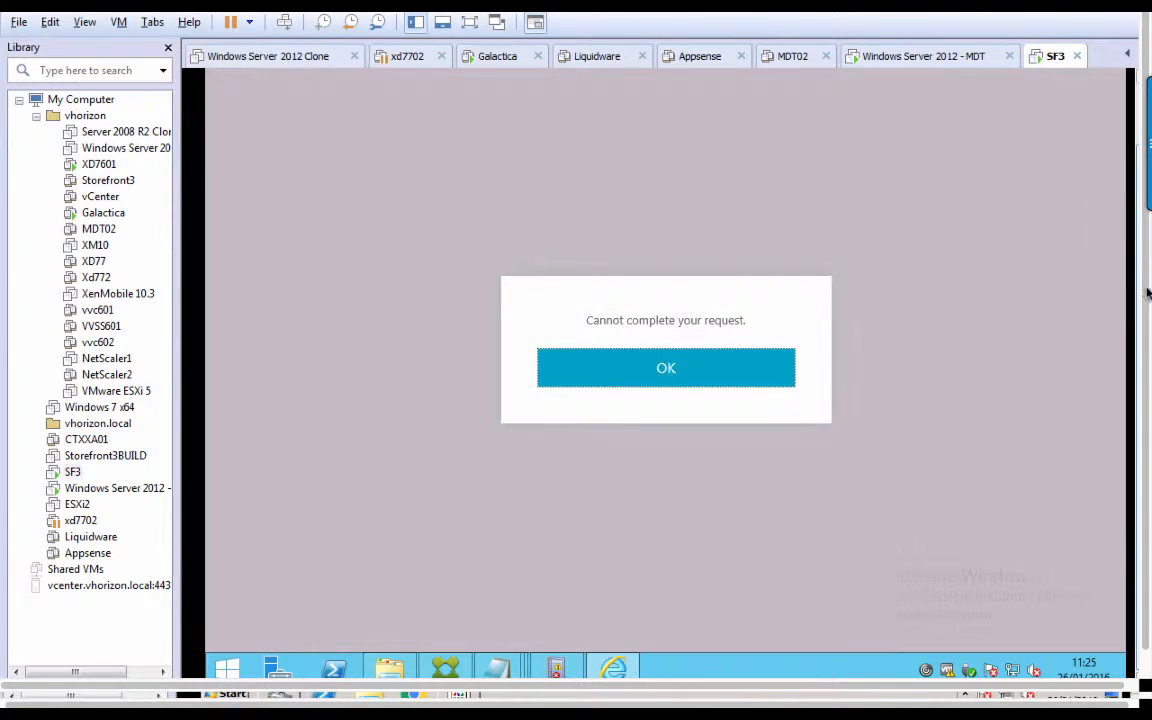
left_click_drag(1138, 297, 1135, 208)
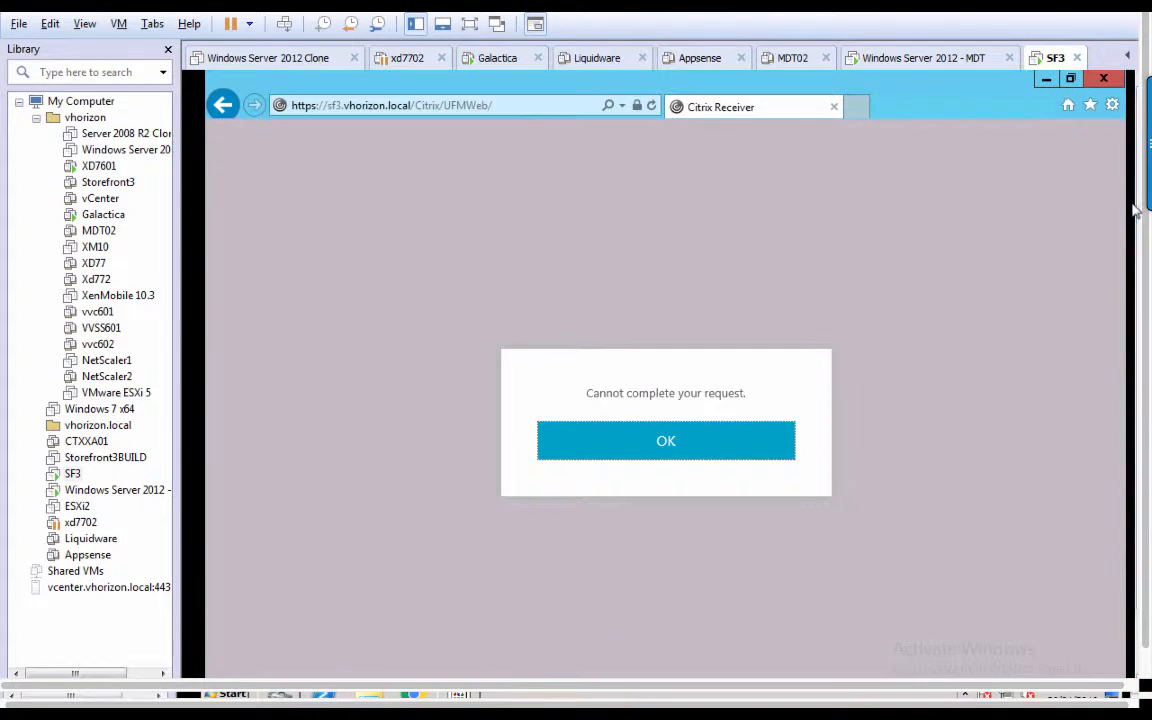
left_click(650, 106)
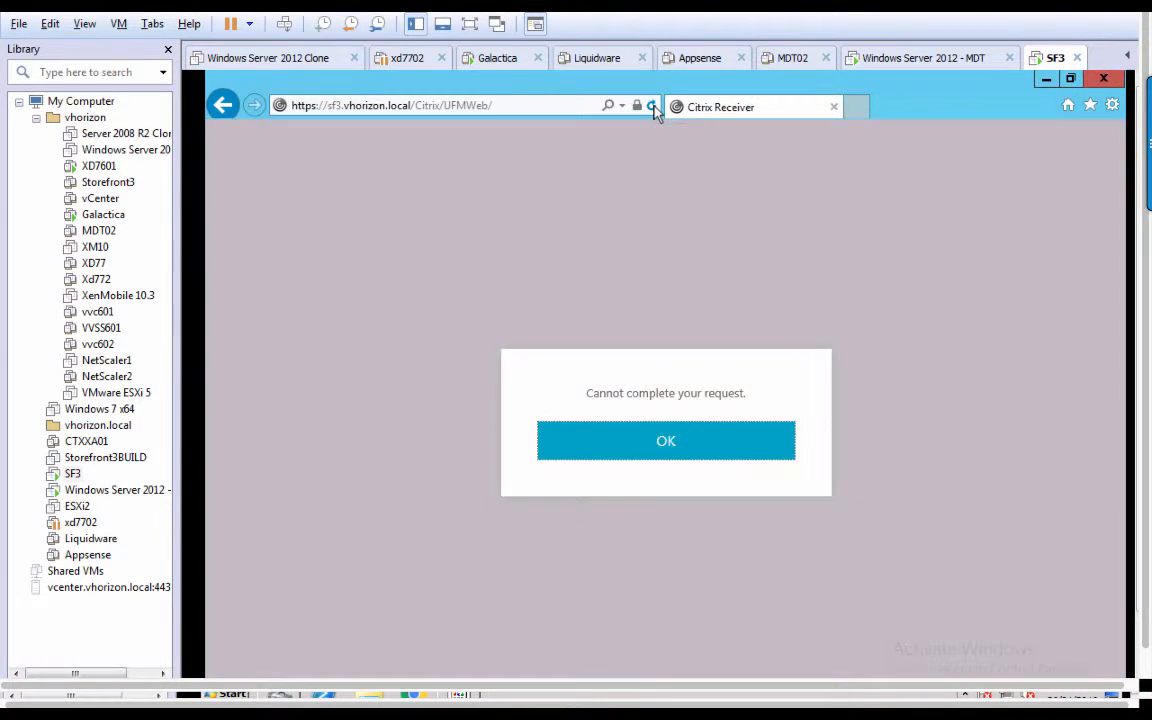
left_click(653, 106)
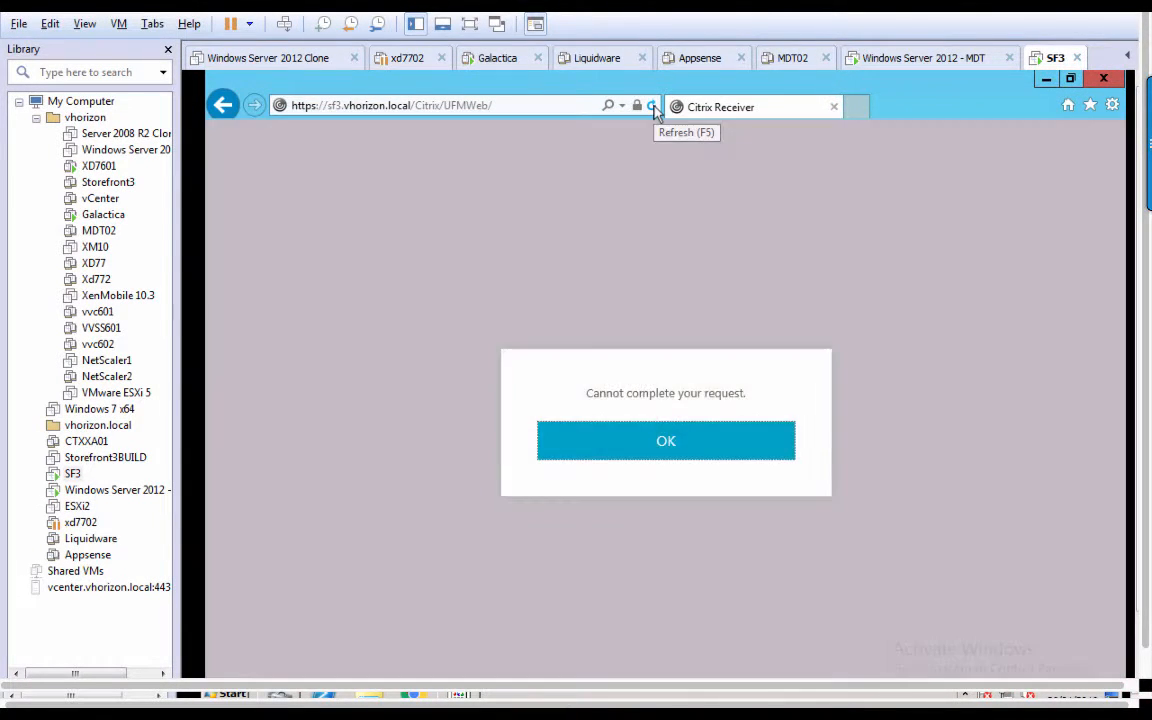
left_click(653, 106)
left_click(653, 106)
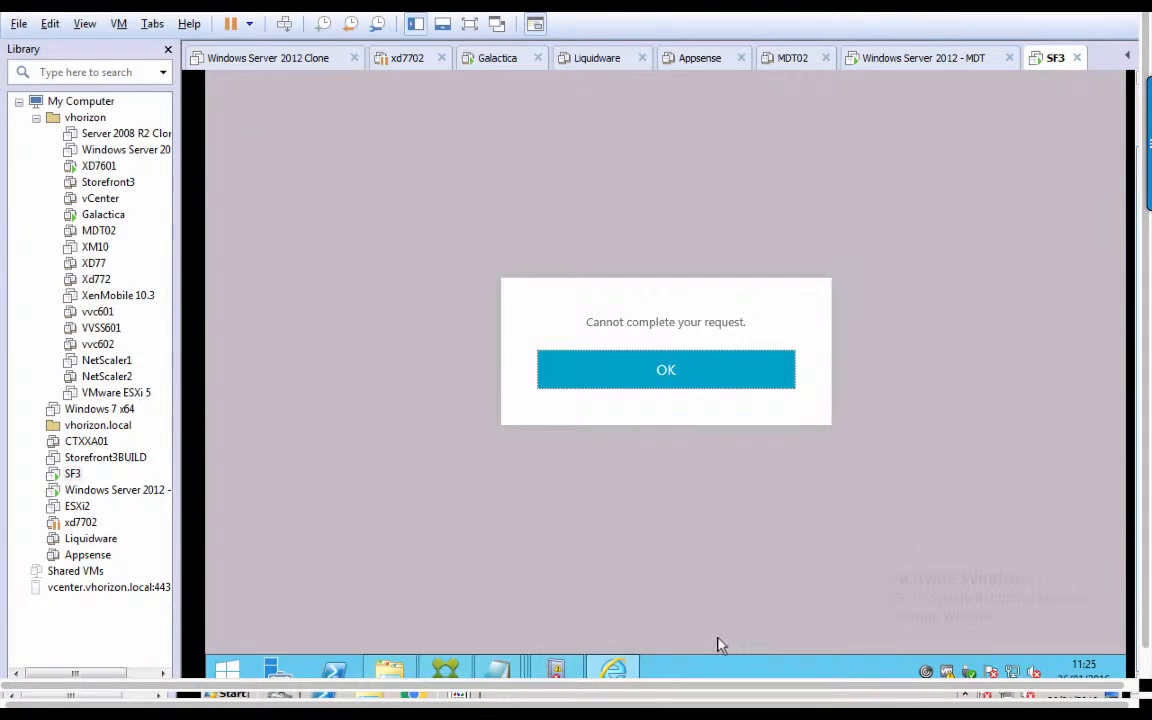
left_click(445, 668)
Refresh the Stores node in the StoreFront console; the UFM store reports Unable to Refresh.
left_click(288, 144)
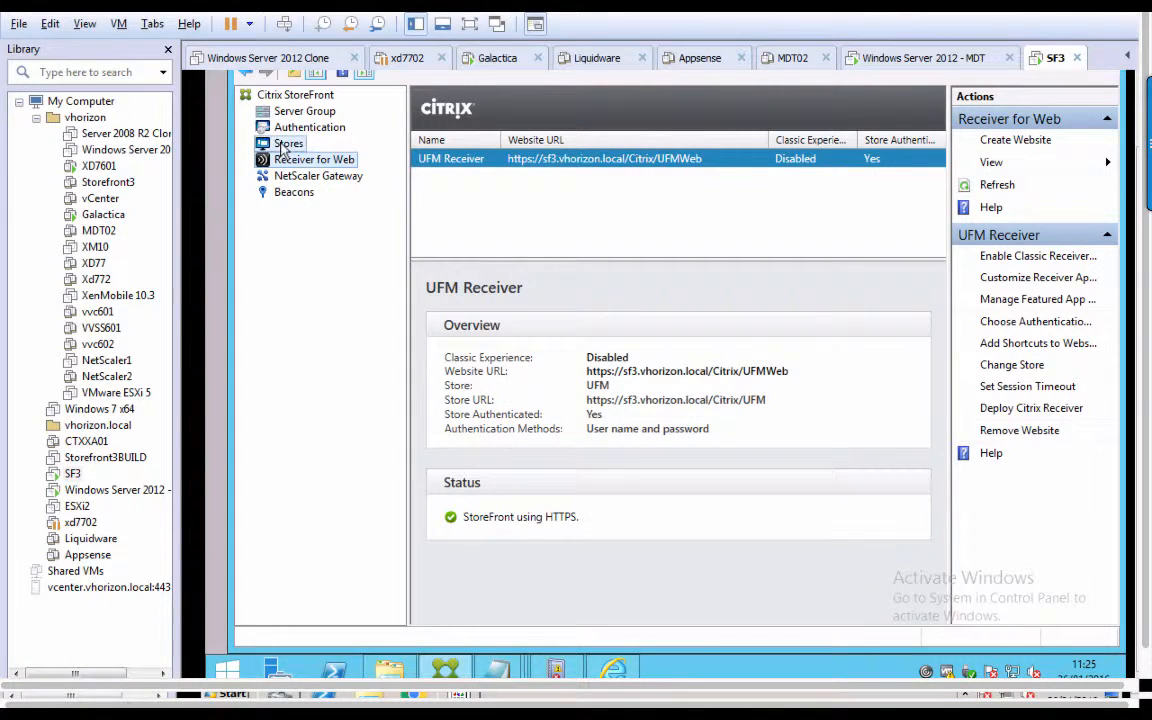
right_click(287, 145)
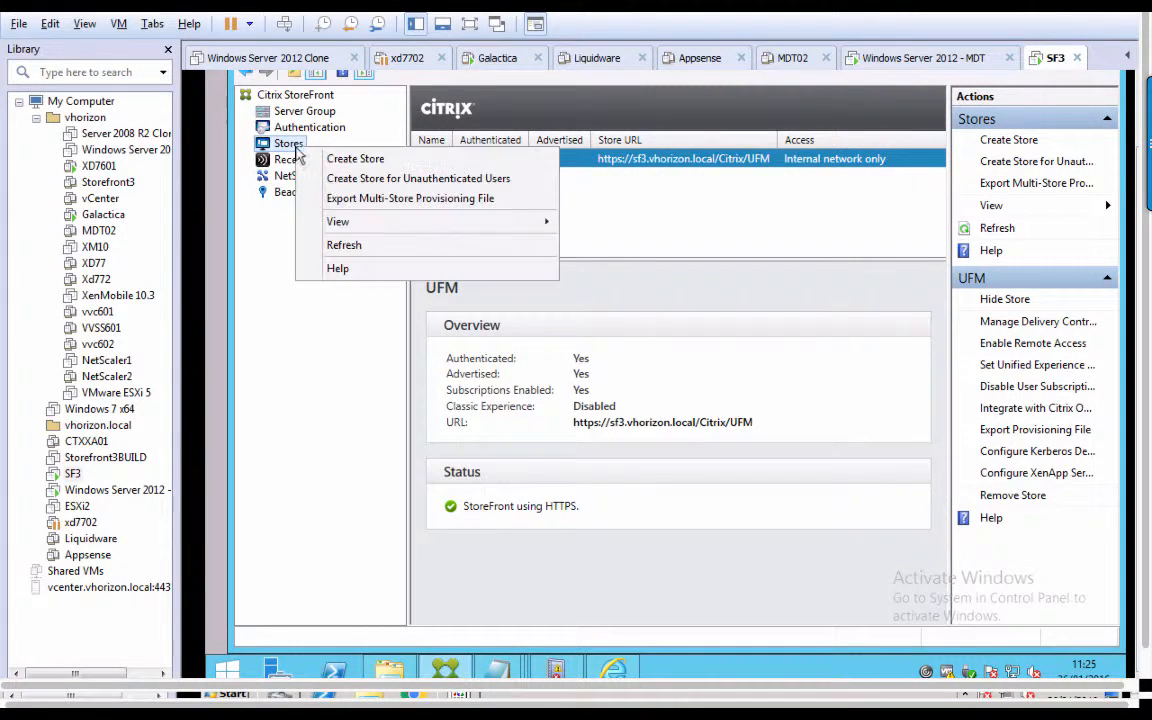
left_click(345, 247)
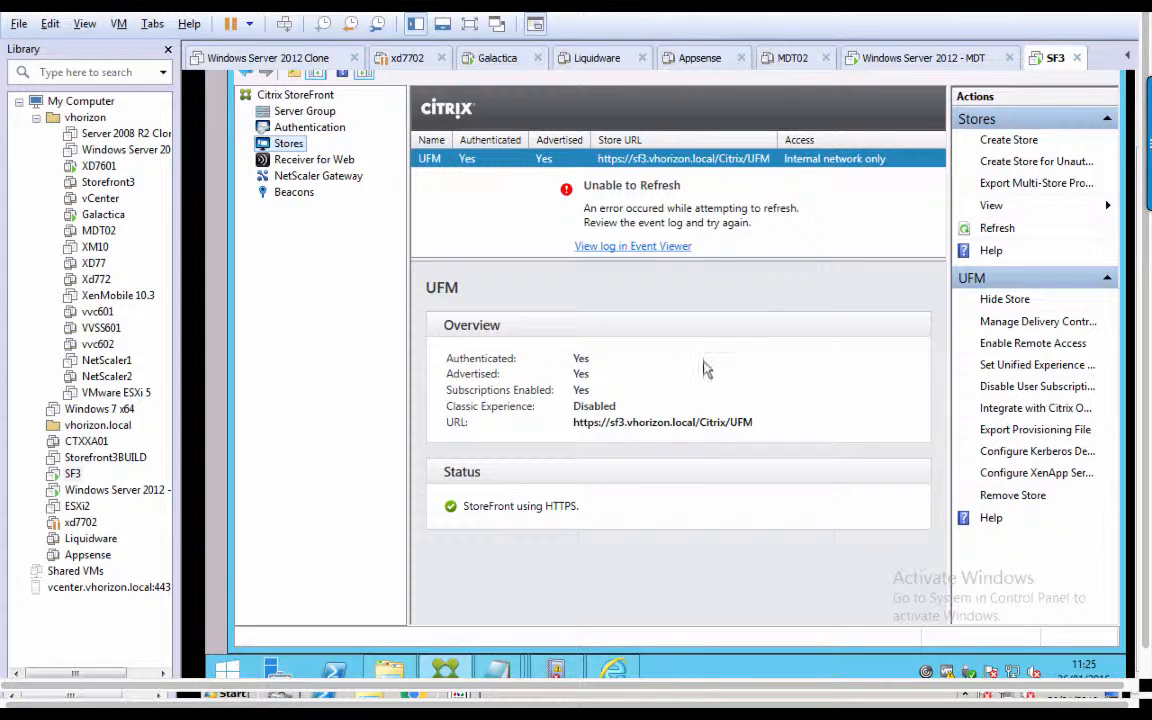
Reload the Citrix Delivery Services log and select the line 246/294 resourcesWingConfigurations tag mismatch error.
left_click(557, 670)
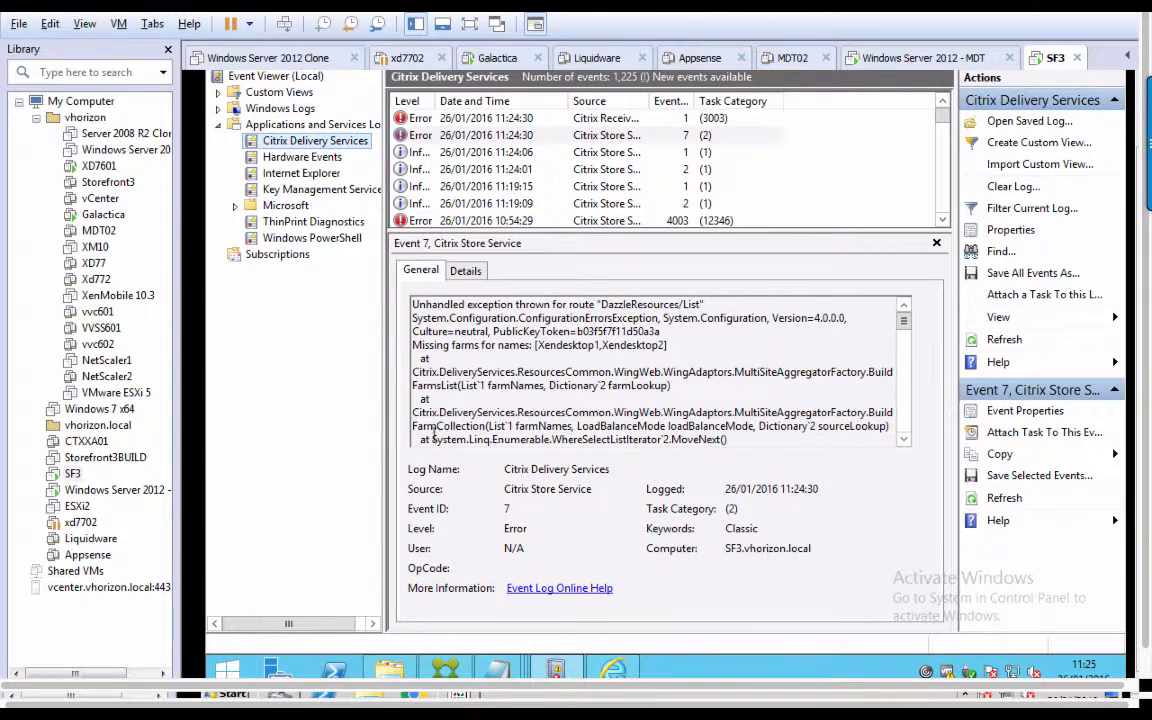
left_click(300, 158)
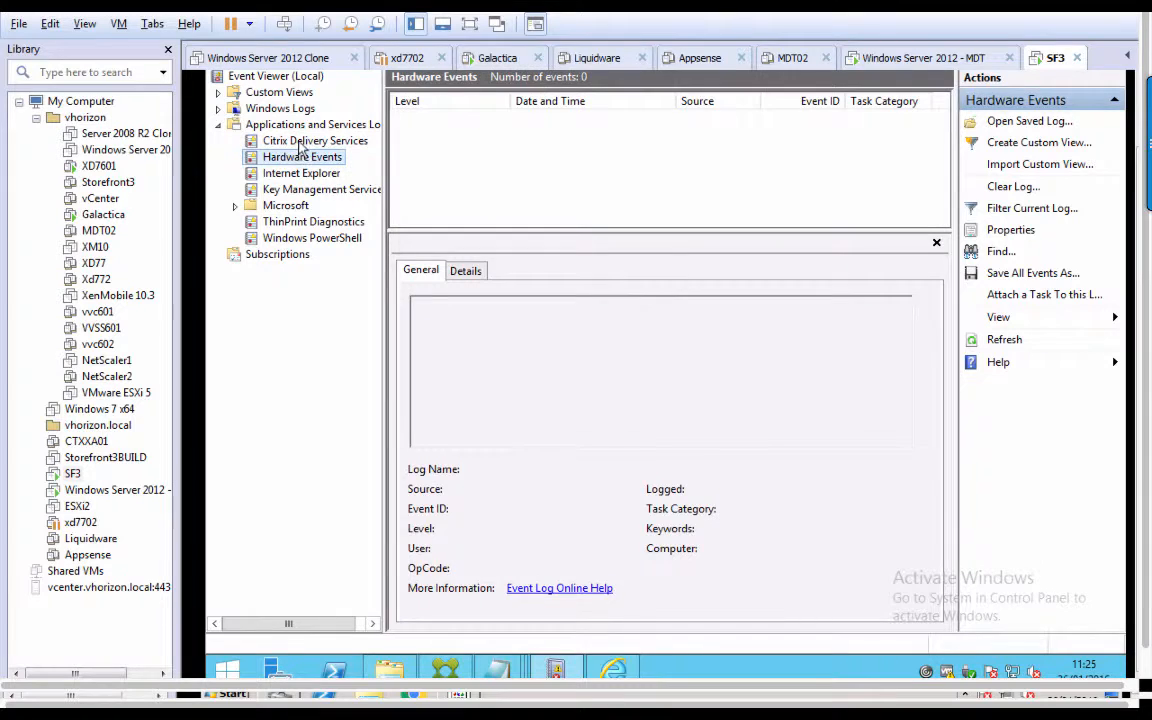
left_click(275, 140)
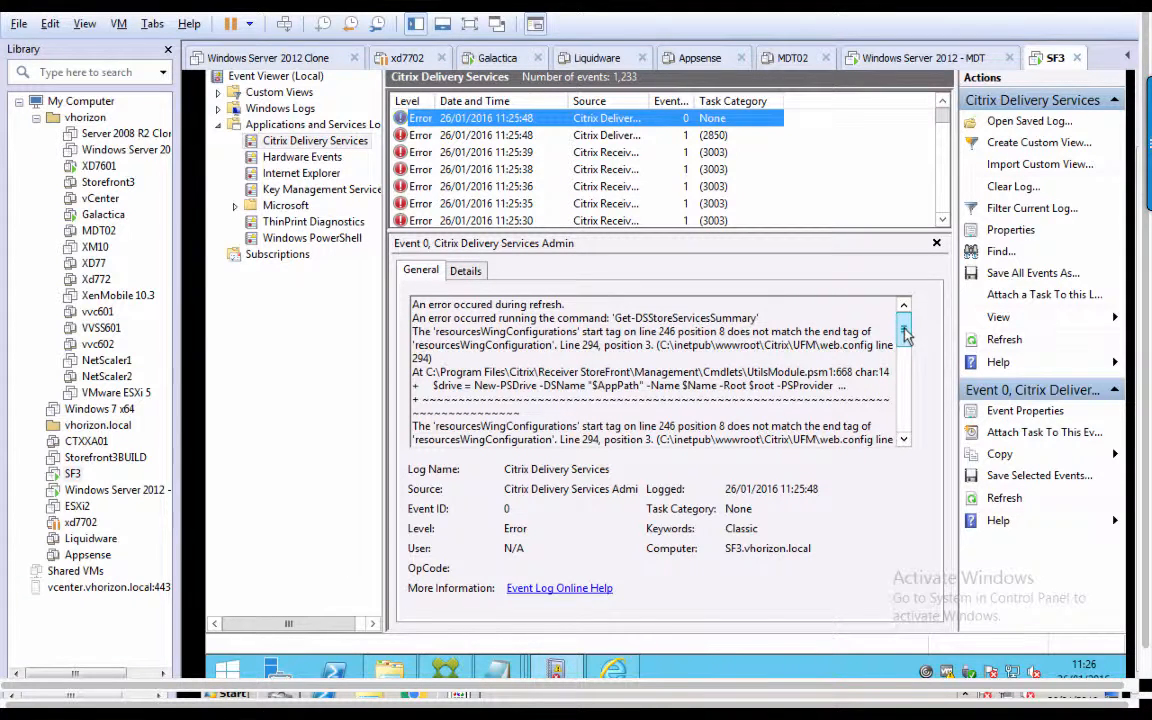
left_click_drag(904, 329, 904, 330)
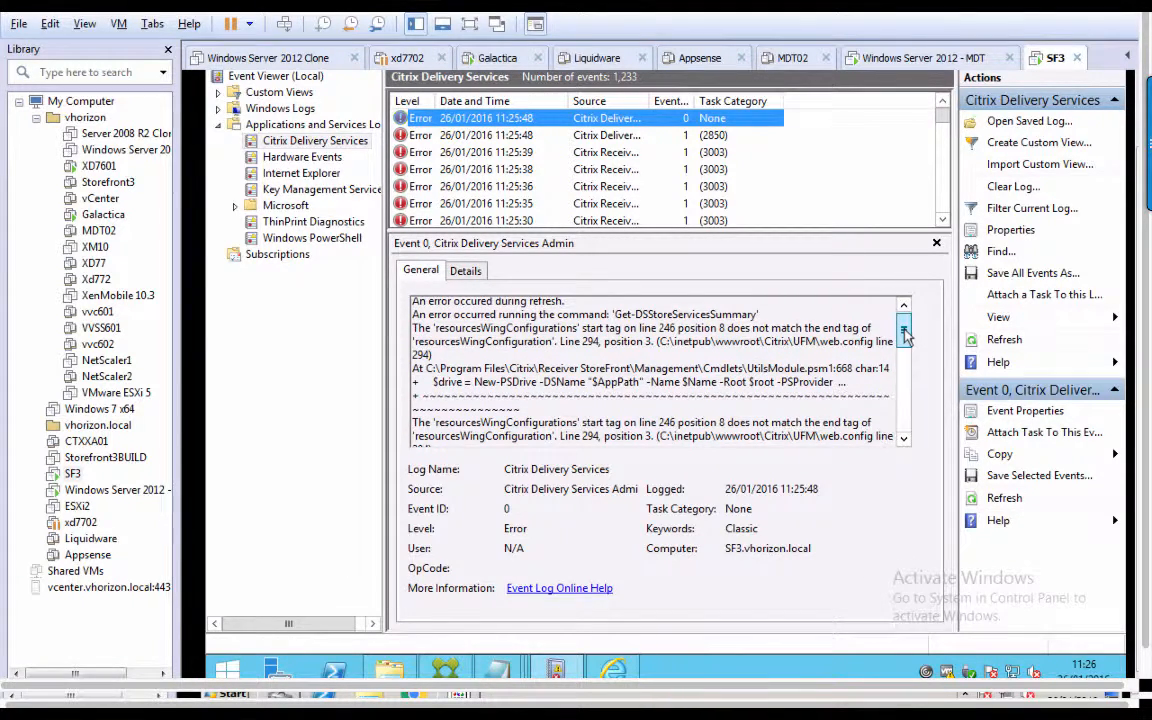
left_click_drag(413, 328, 664, 352)
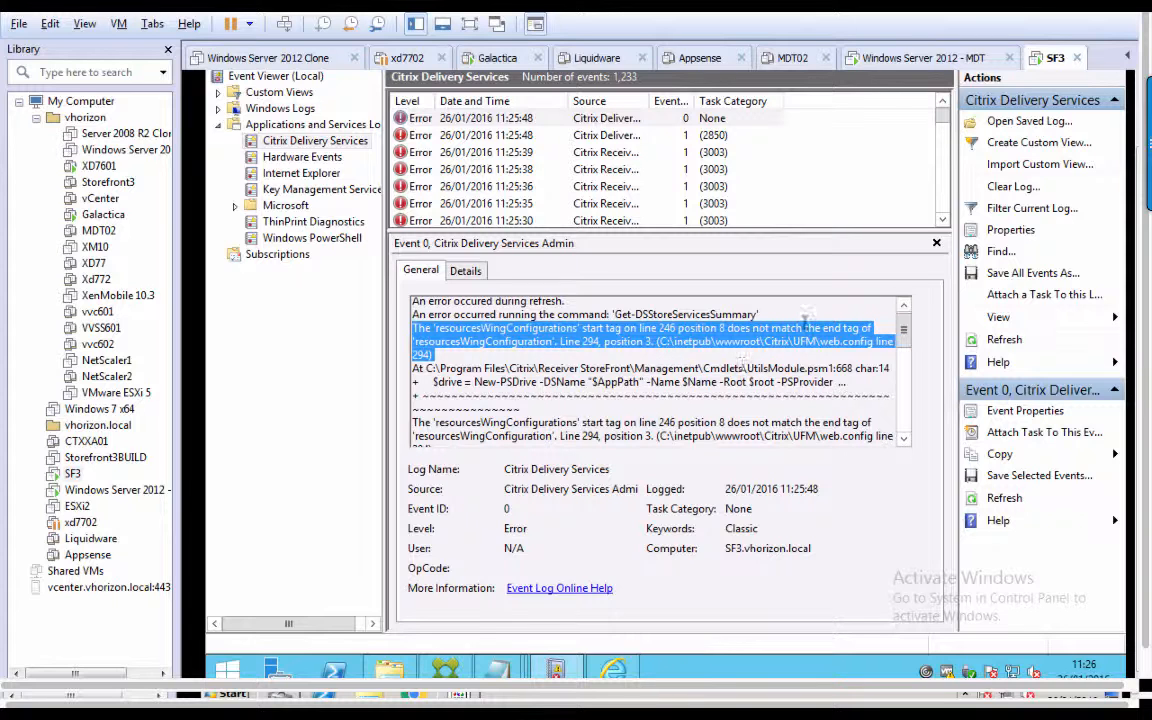
left_click(500, 675)
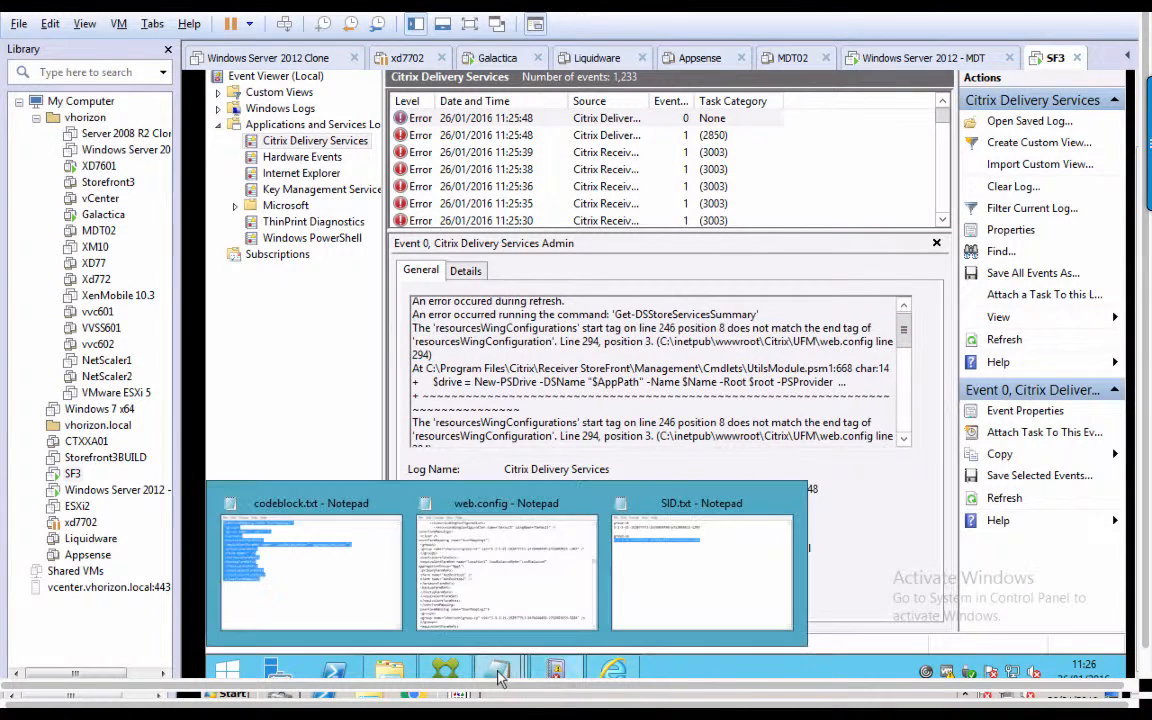
Delete the '/' so the resourcesWingConfiguration line ends with '>' and save web.config.
left_click(500, 607)
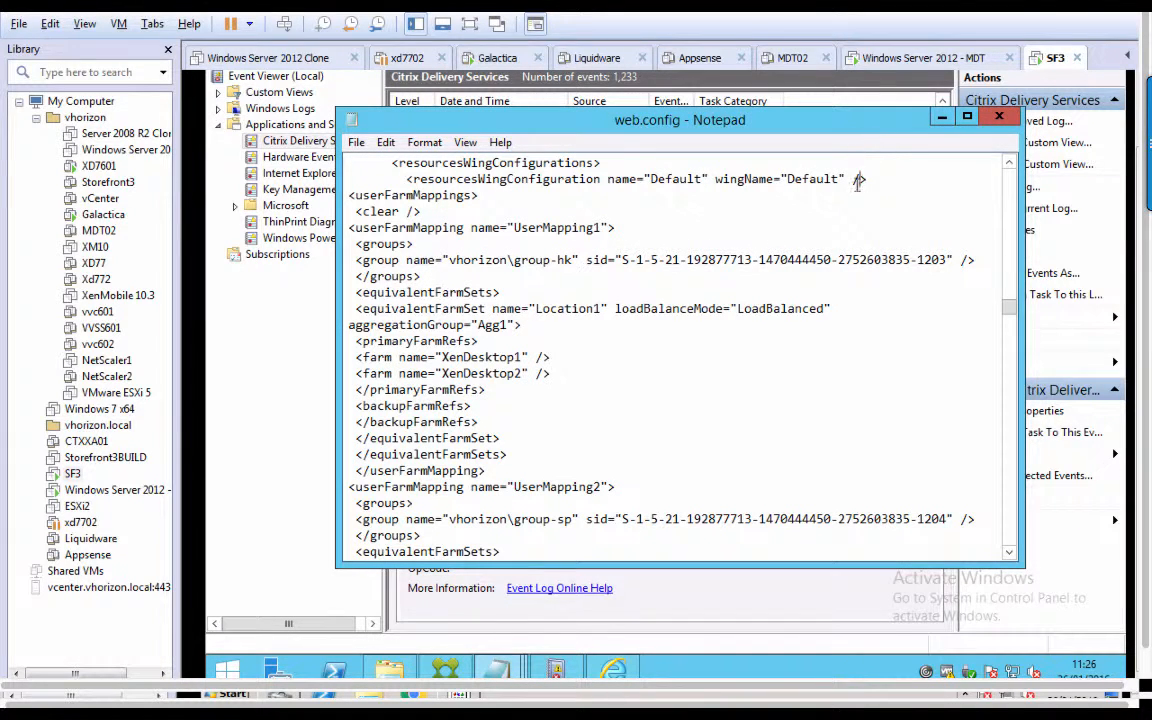
left_click(858, 179)
key("BackSpace")
left_click(359, 143)
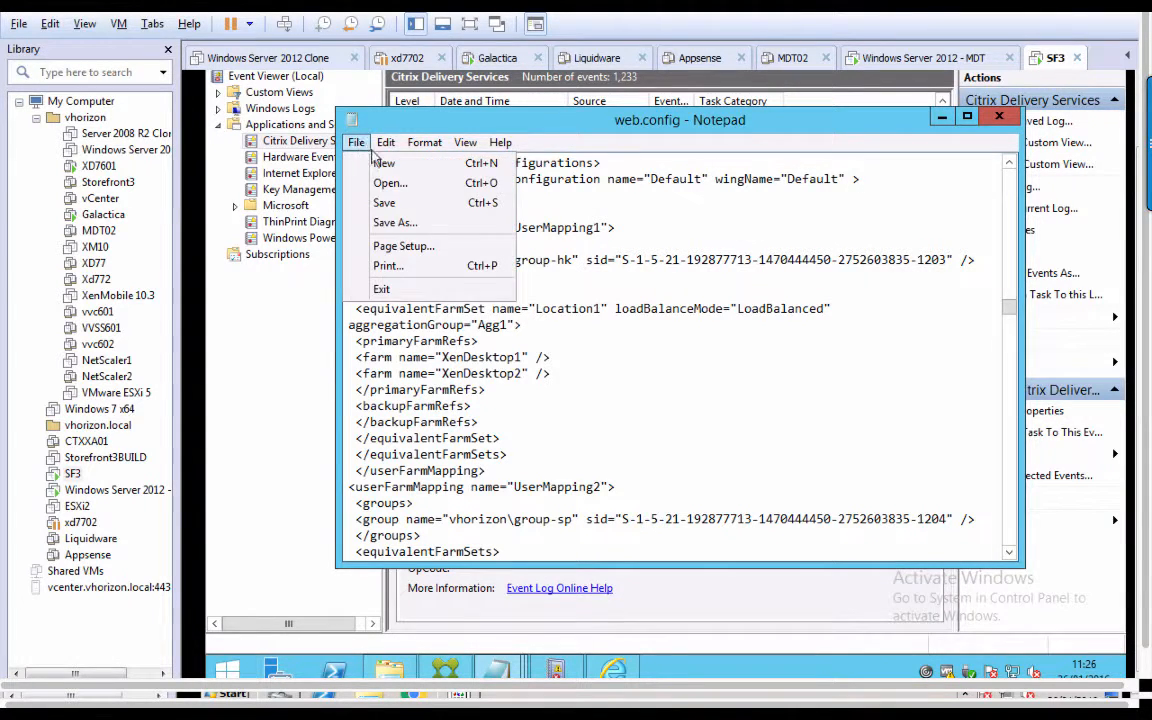
left_click(410, 203)
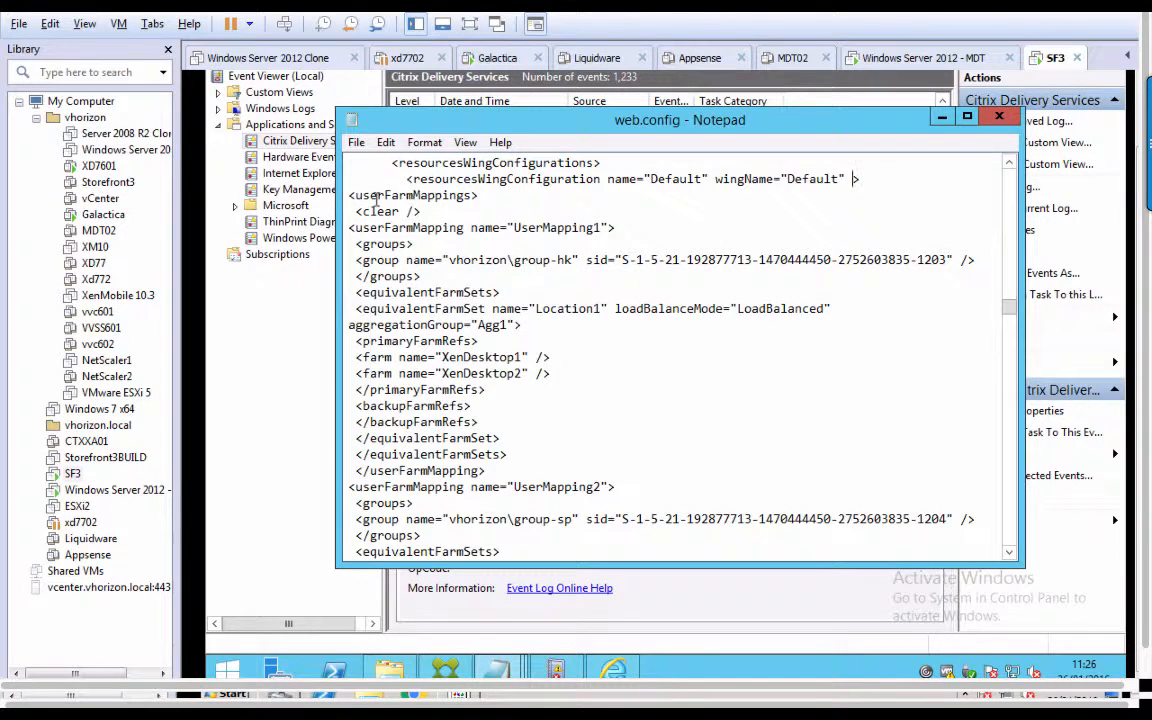
left_click(449, 668)
Refresh the Stores configuration, now succeeding, and select the Receiver for Web site.
right_click(289, 144)
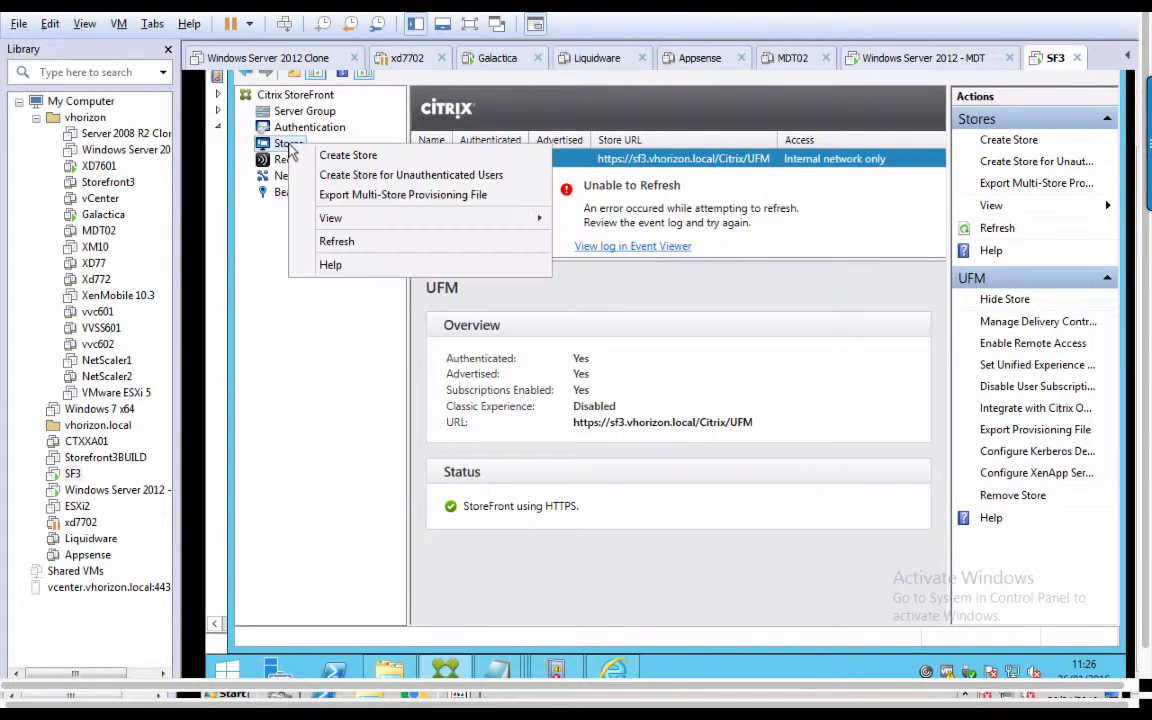
left_click(349, 244)
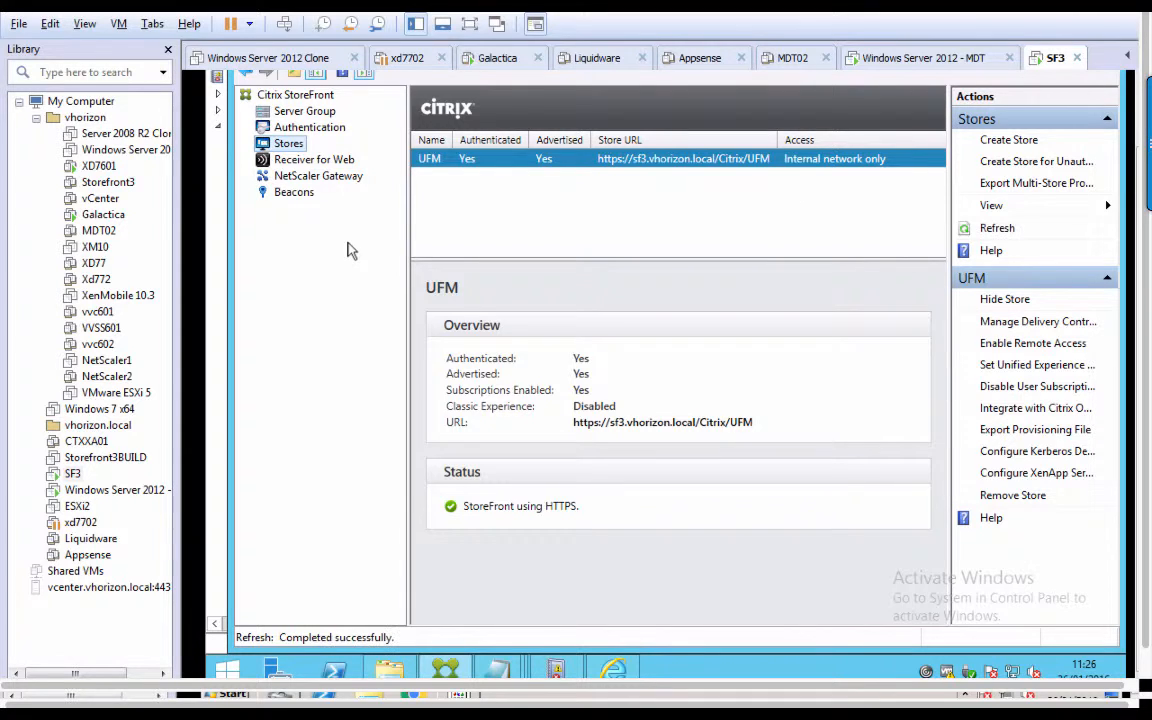
left_click(308, 166)
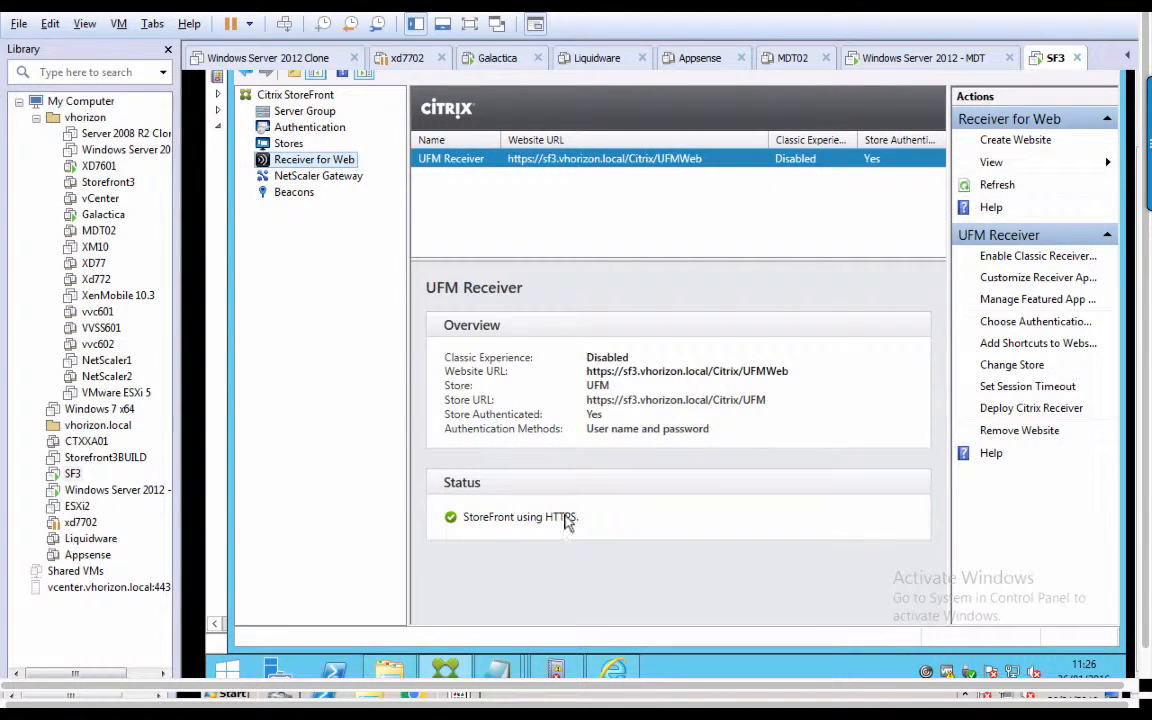
In the browser, dismiss the request error and log off from the Receiver site.
left_click(620, 676)
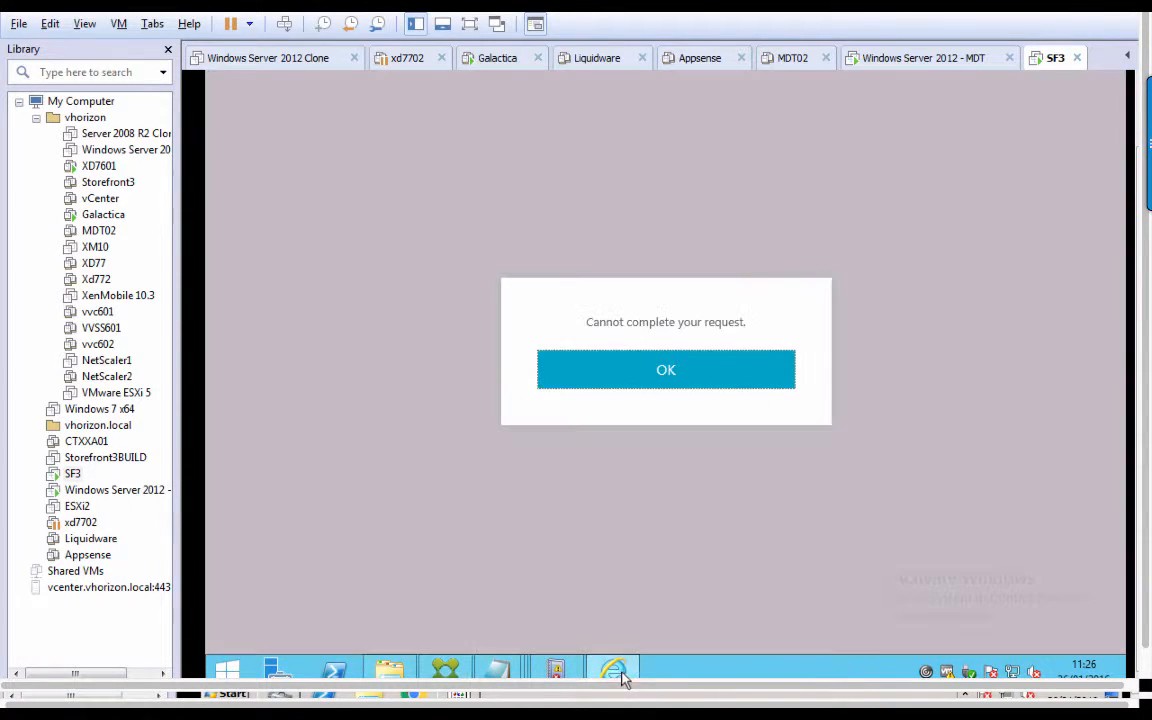
left_click(704, 364)
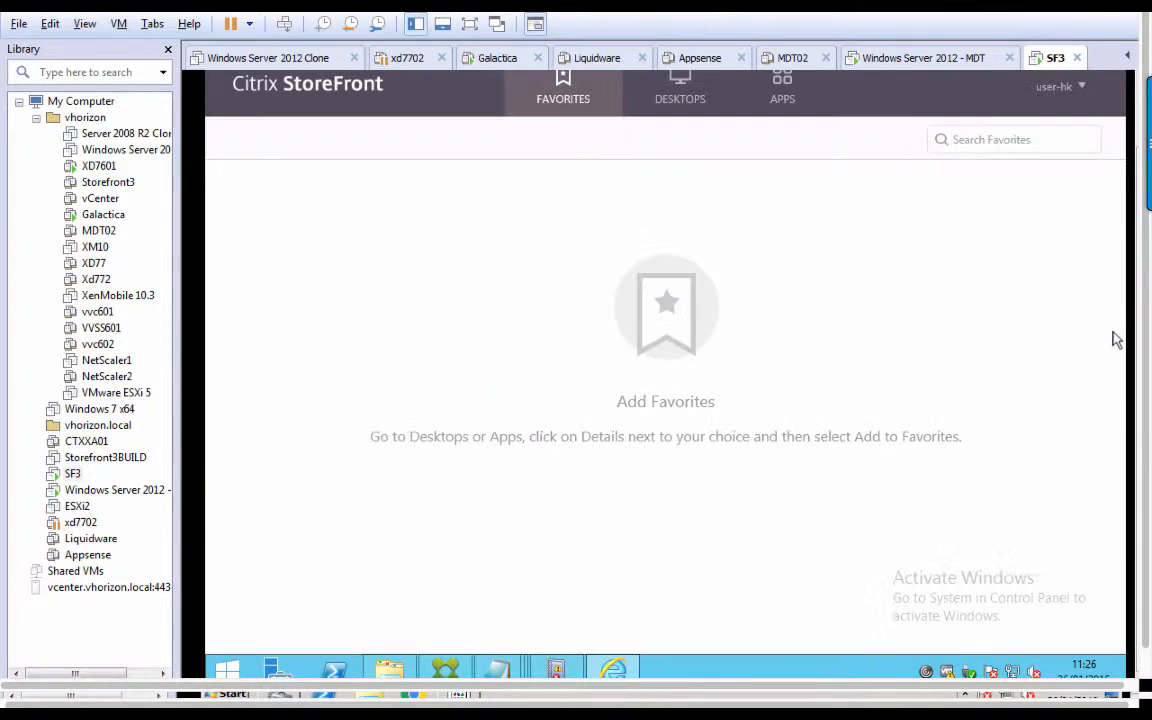
left_click(1060, 87)
left_click(1040, 205)
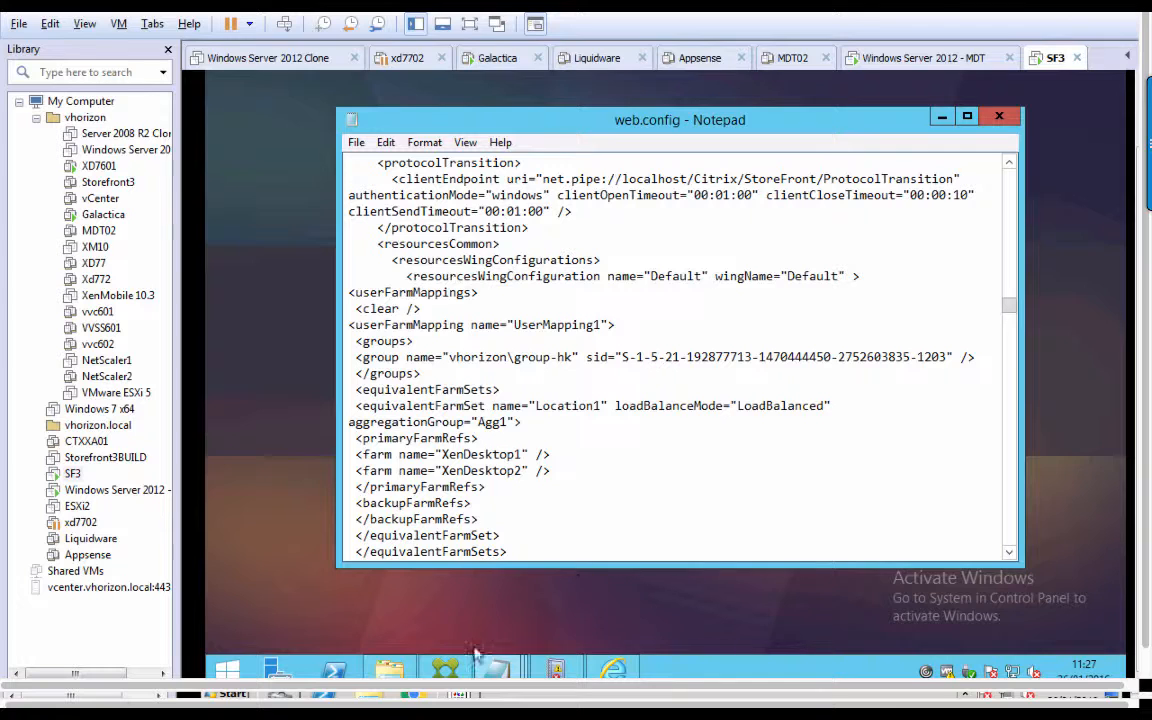
Bring up the StoreFront console and open the UFM store's Delivery Controllers dialog.
left_click(452, 670)
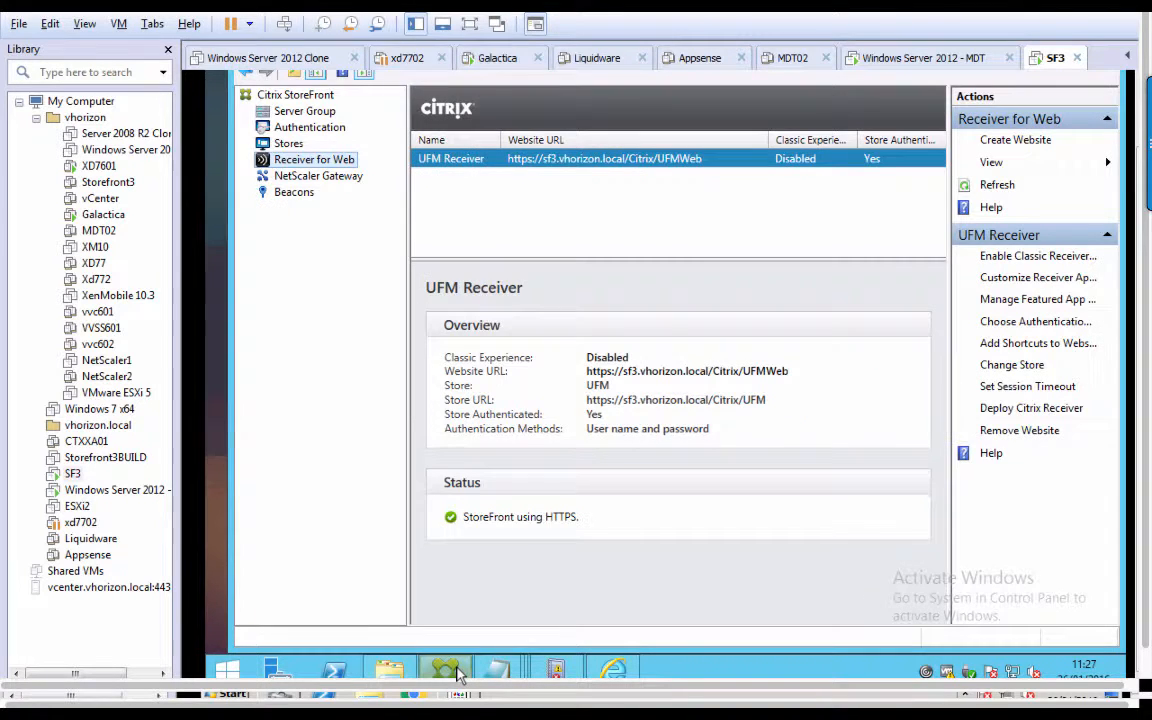
left_click(290, 144)
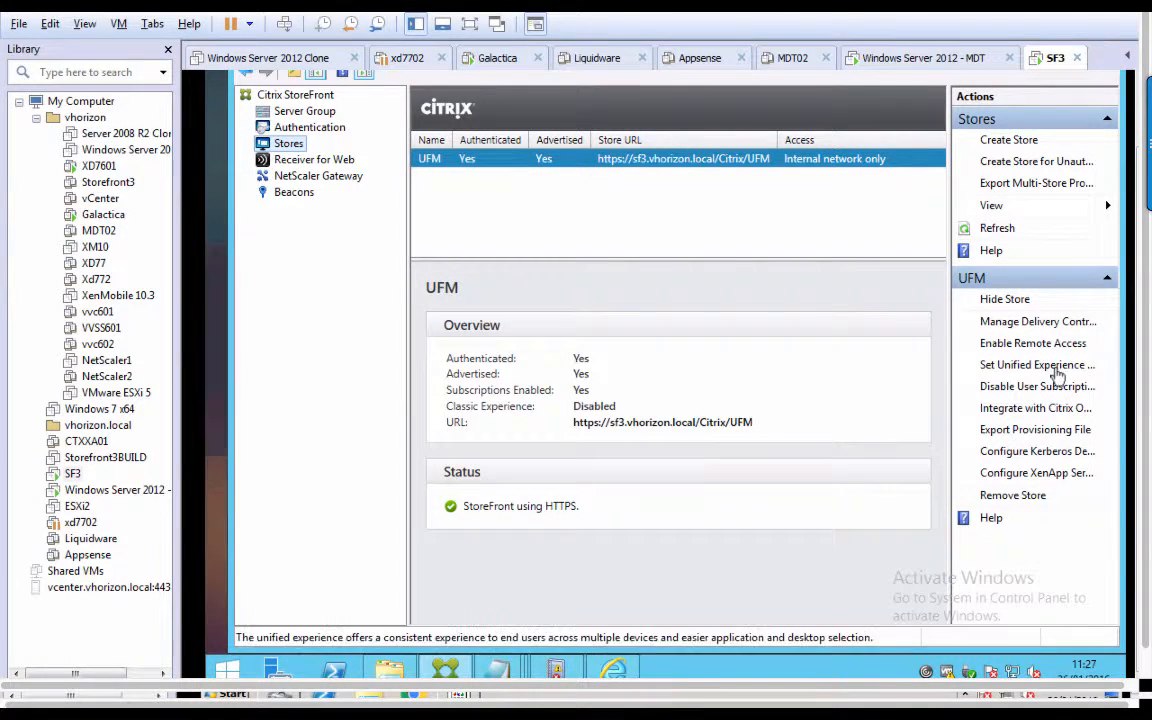
left_click(1017, 323)
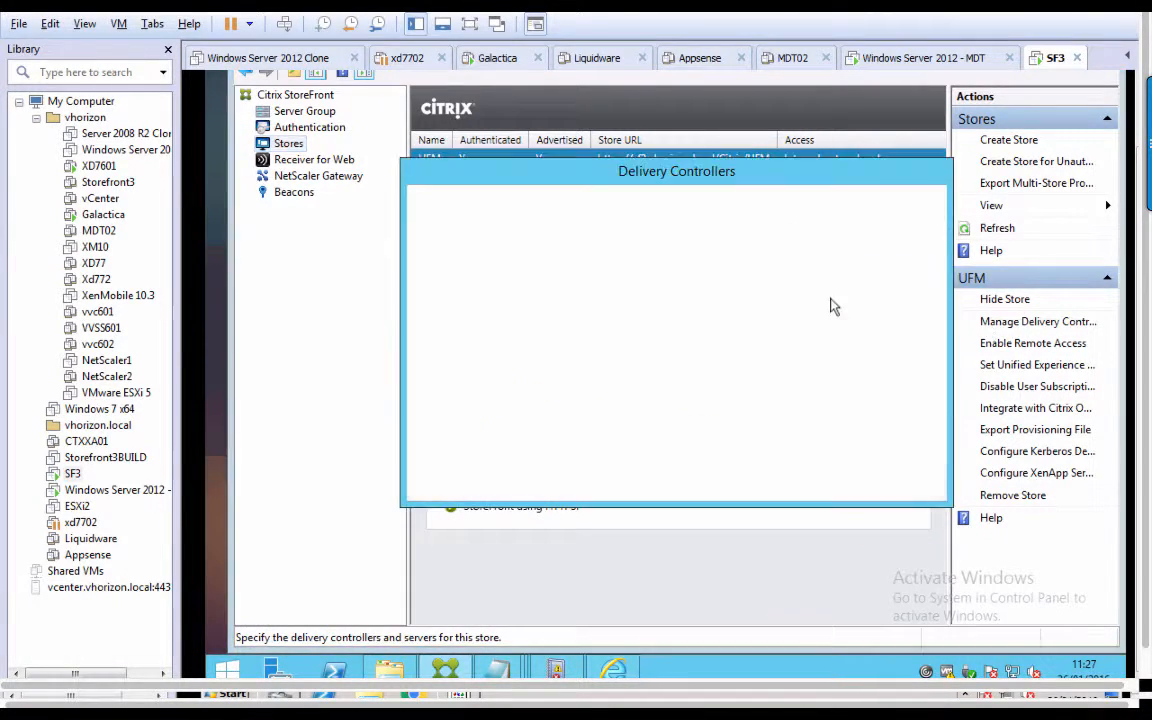
Review the XenDesktop2 delivery controller's server details, then close the controller dialogs.
left_click(587, 312)
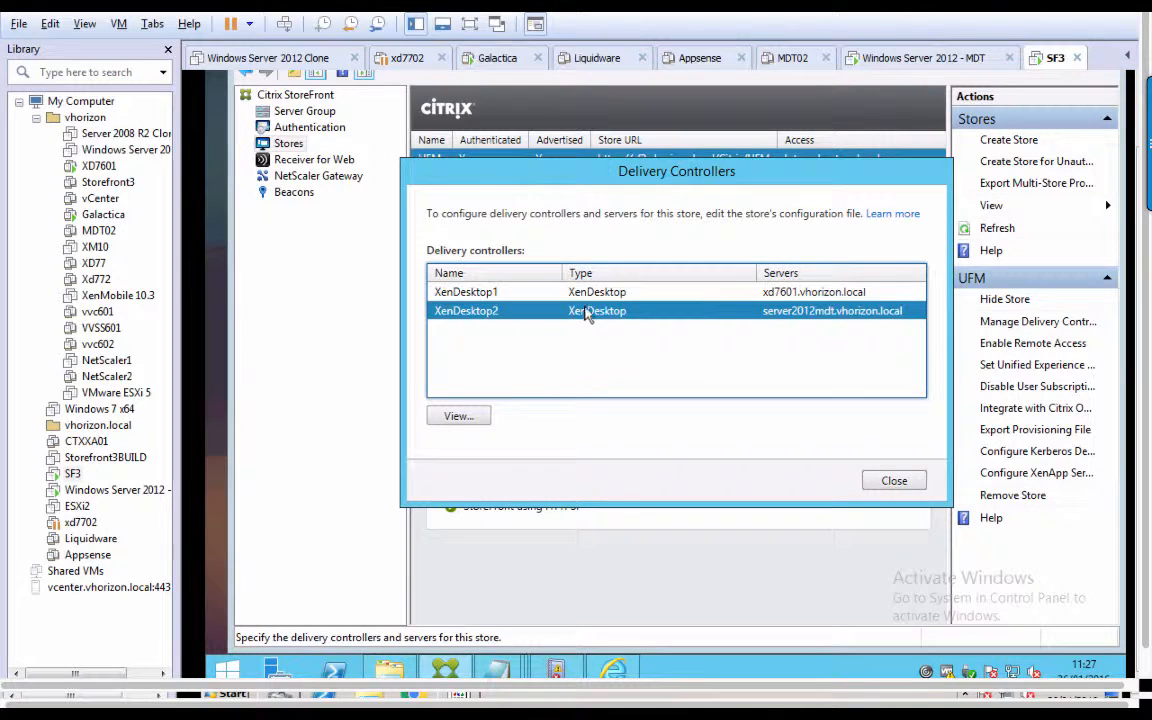
left_click(586, 293)
left_click(592, 314)
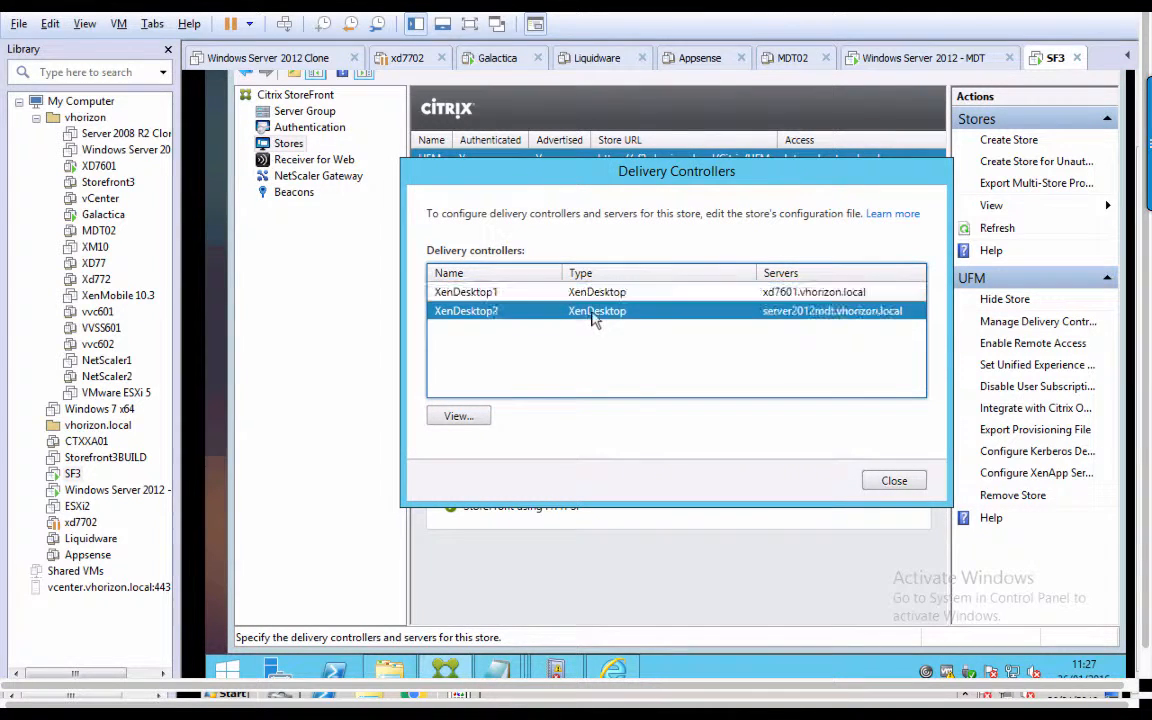
left_click(462, 418)
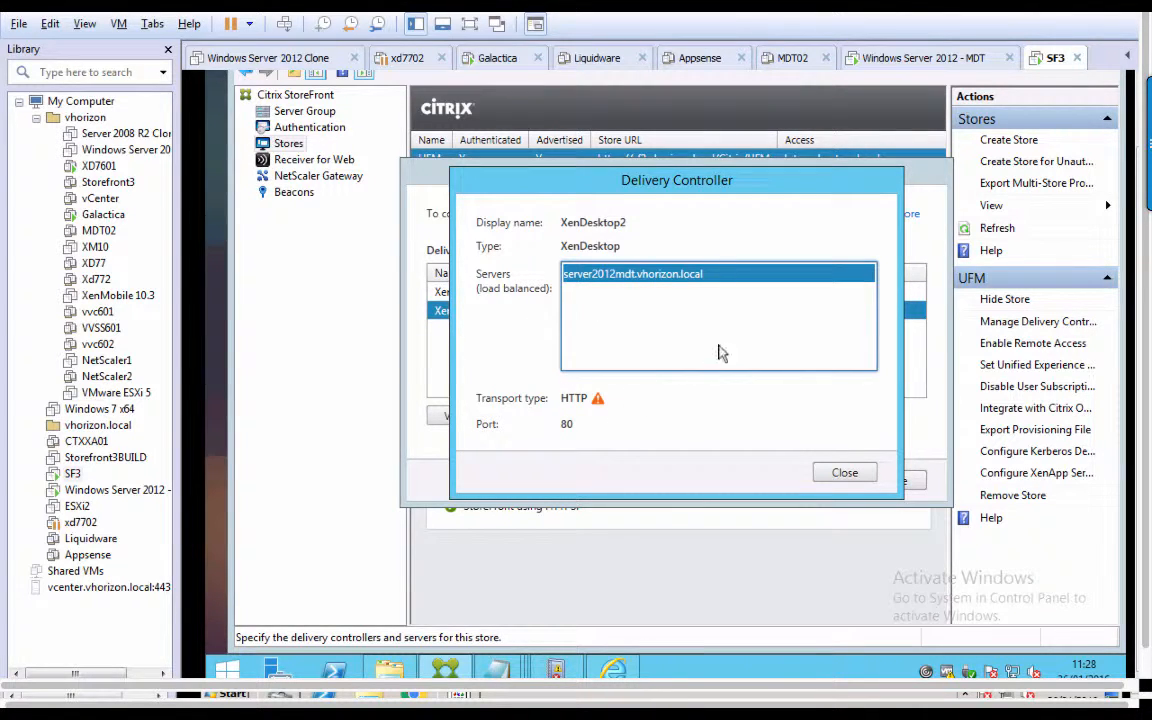
left_click(843, 474)
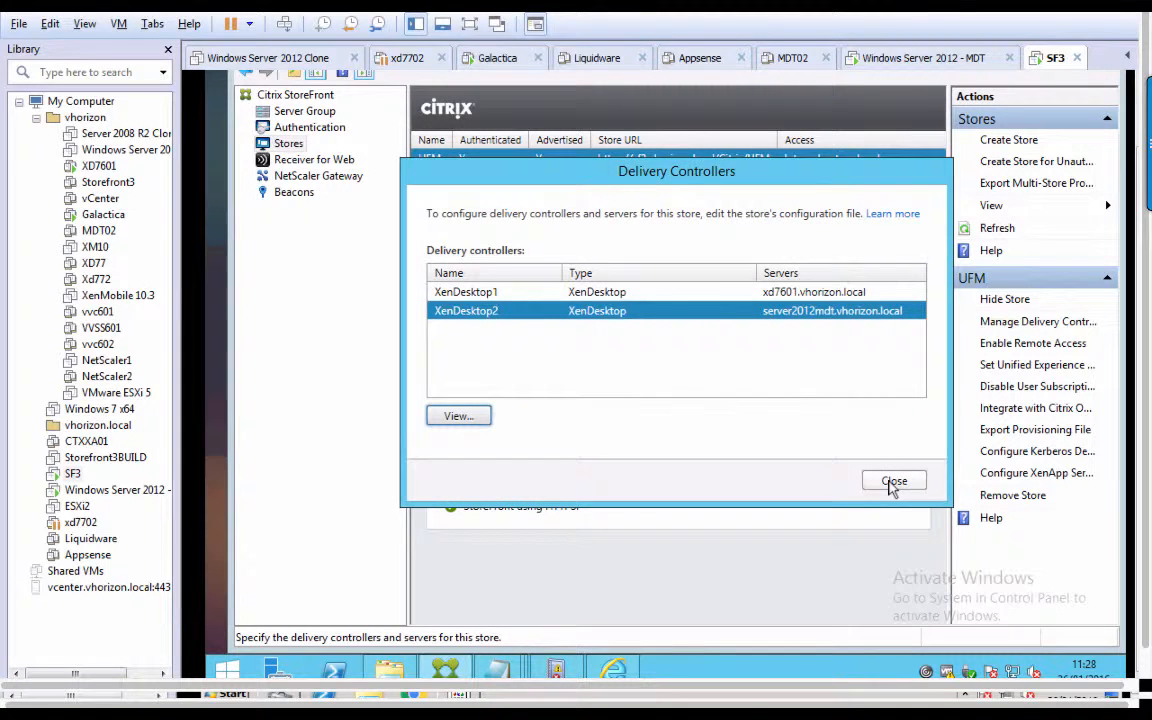
left_click(890, 483)
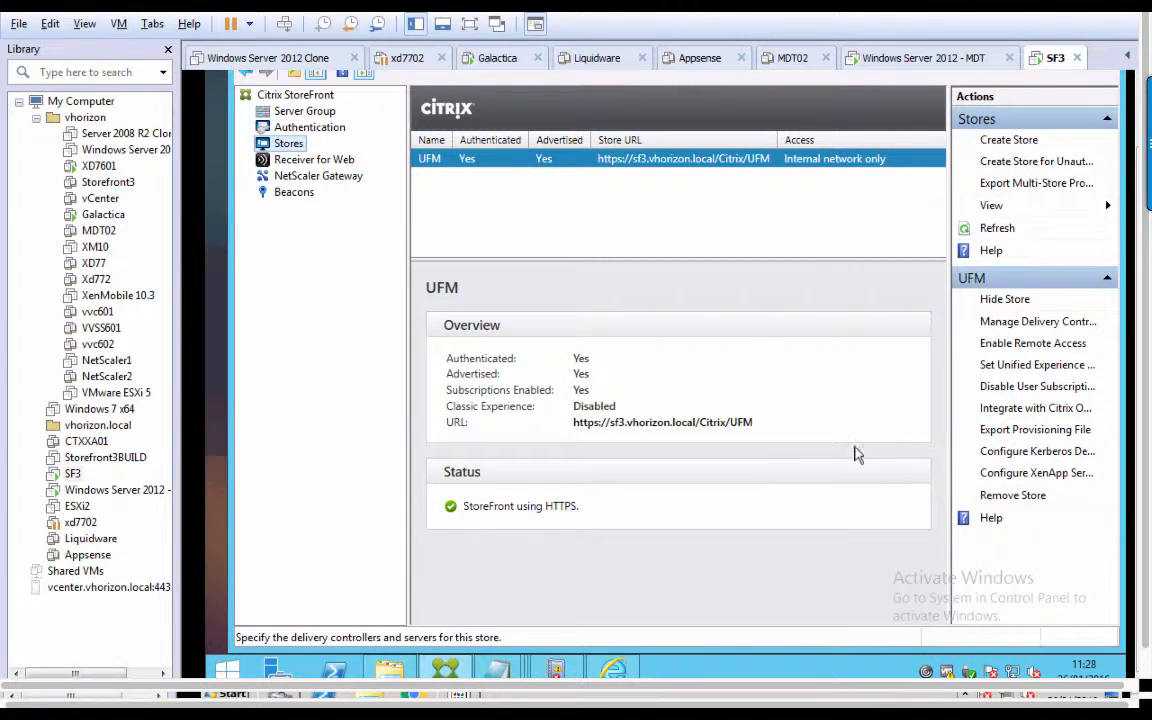
Recheck the UFM store's delivery controller list, then return to web.config in Notepad.
left_click(995, 320)
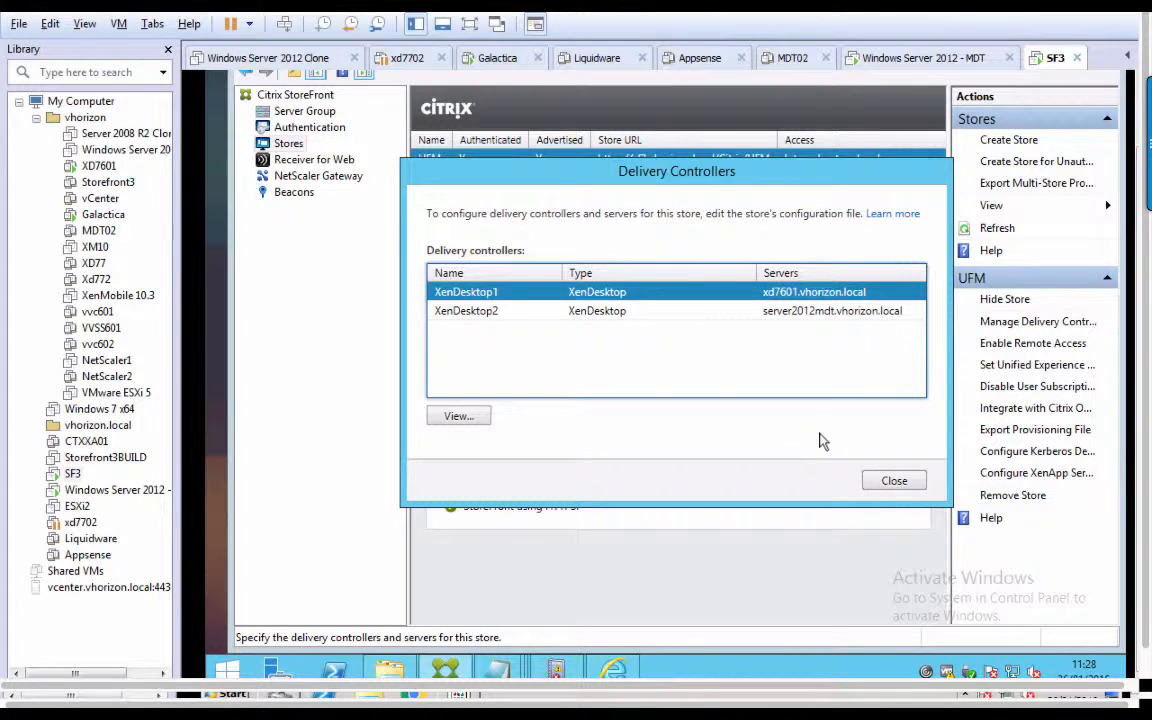
left_click(894, 482)
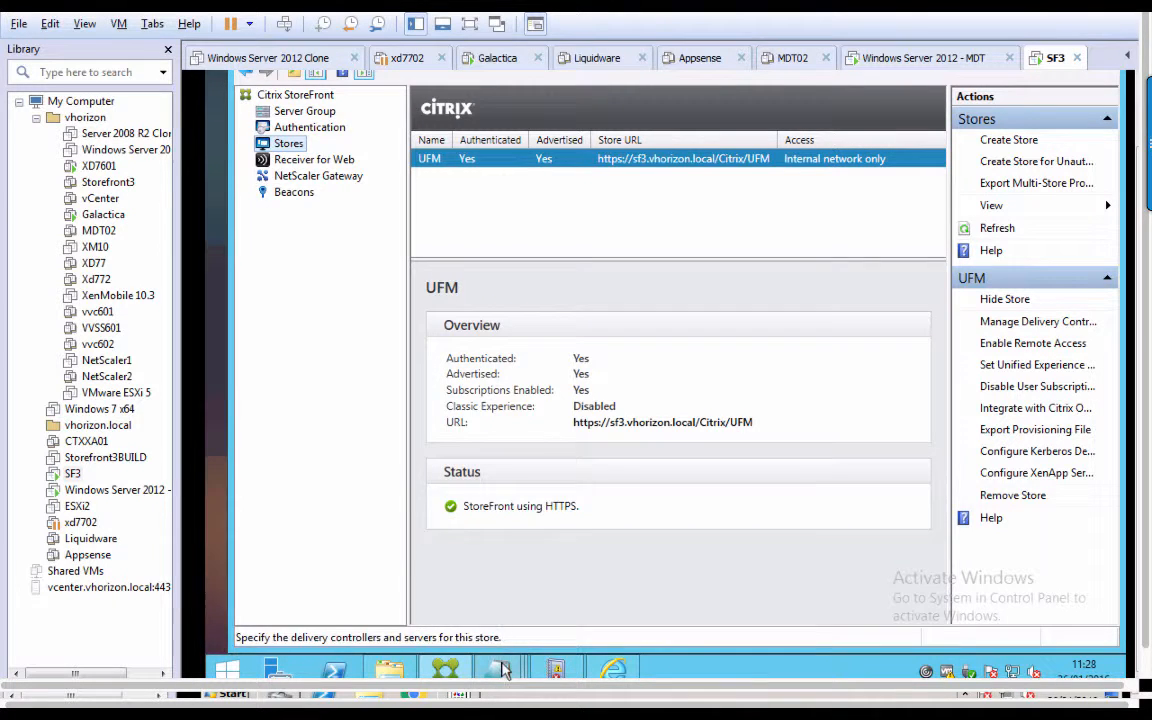
mouse_move(505, 668)
left_click(506, 625)
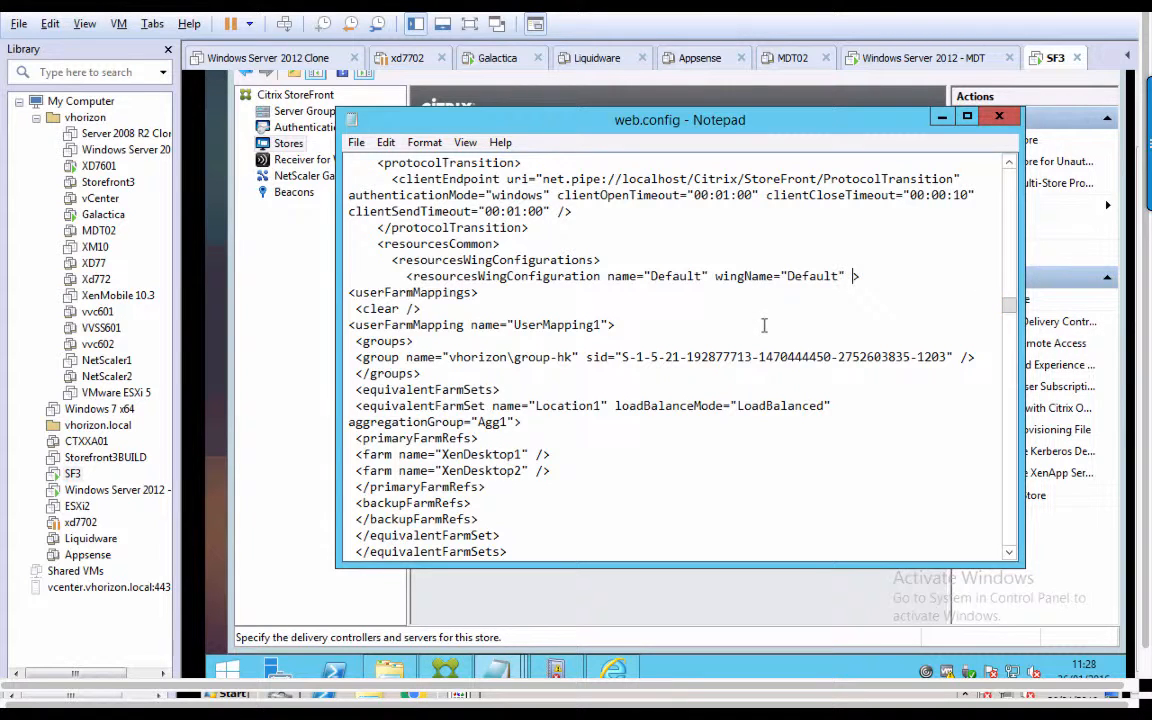
Search upward in web.config for the XenDesktop1 farm entry.
left_click(386, 146)
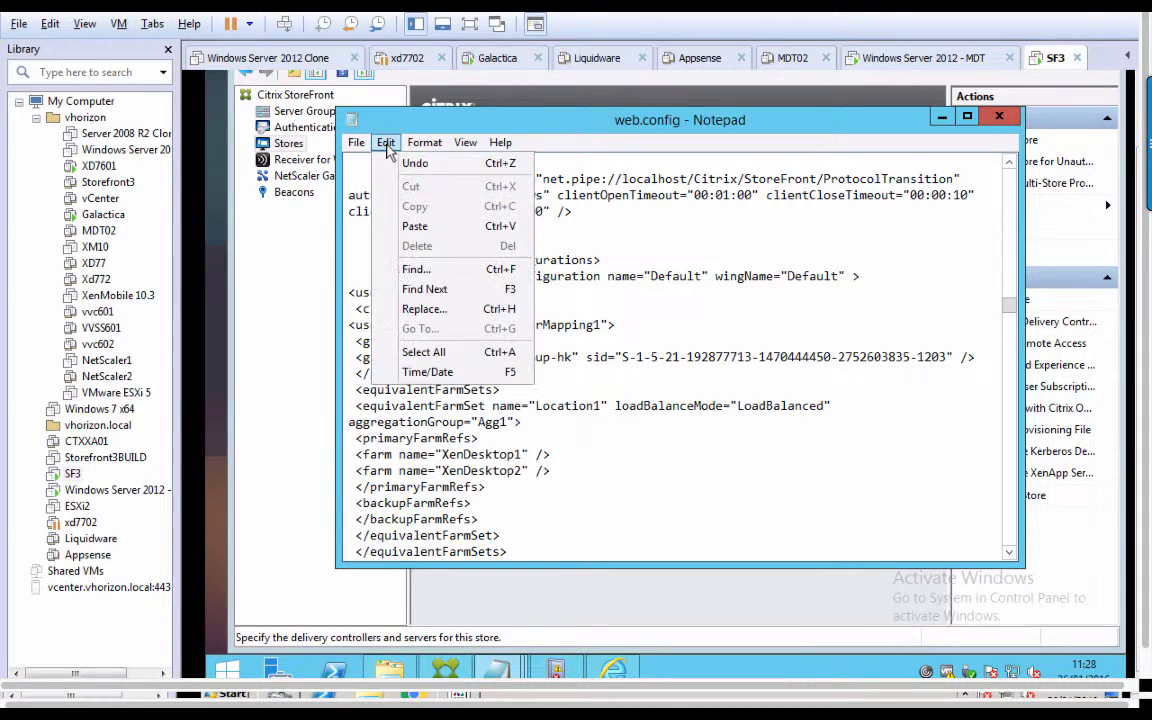
left_click(446, 270)
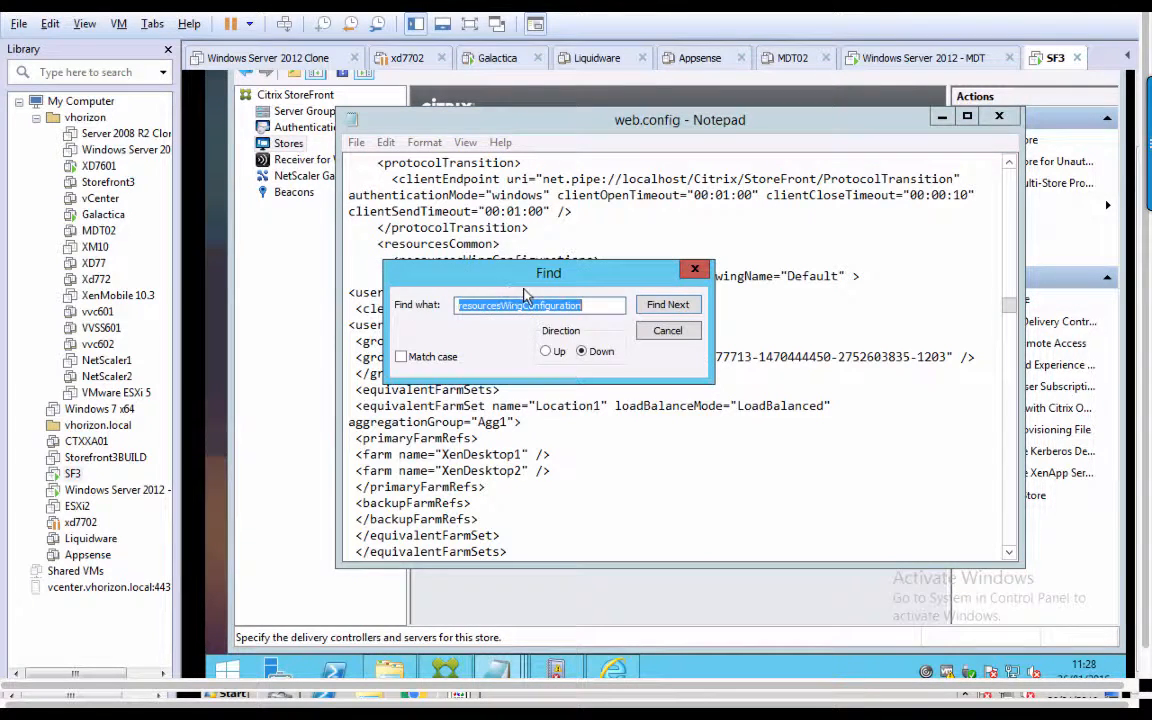
type("XenDeskt")
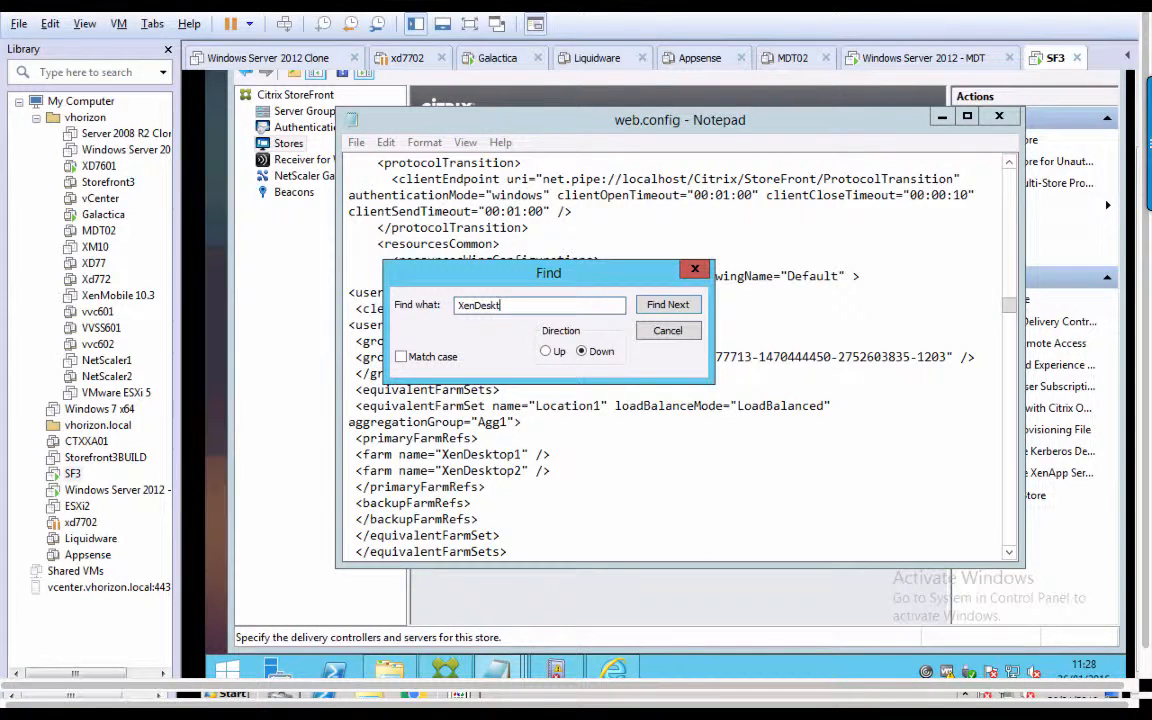
type("op1")
left_click(546, 351)
left_click(659, 314)
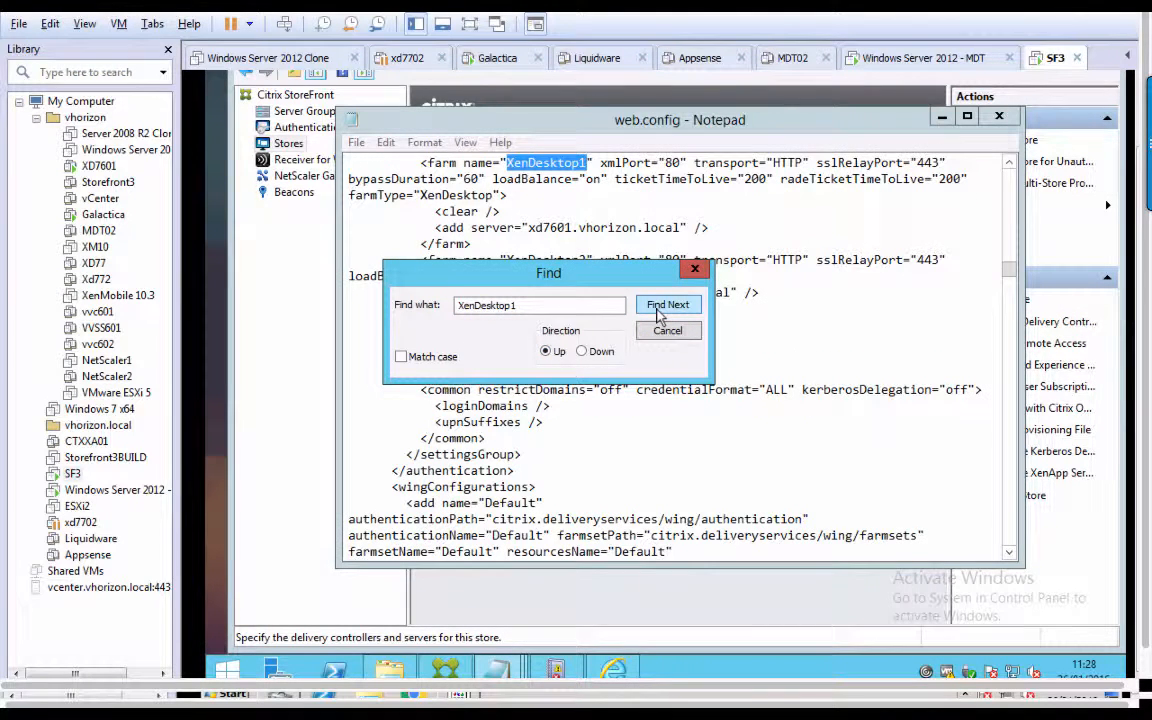
key("Escape")
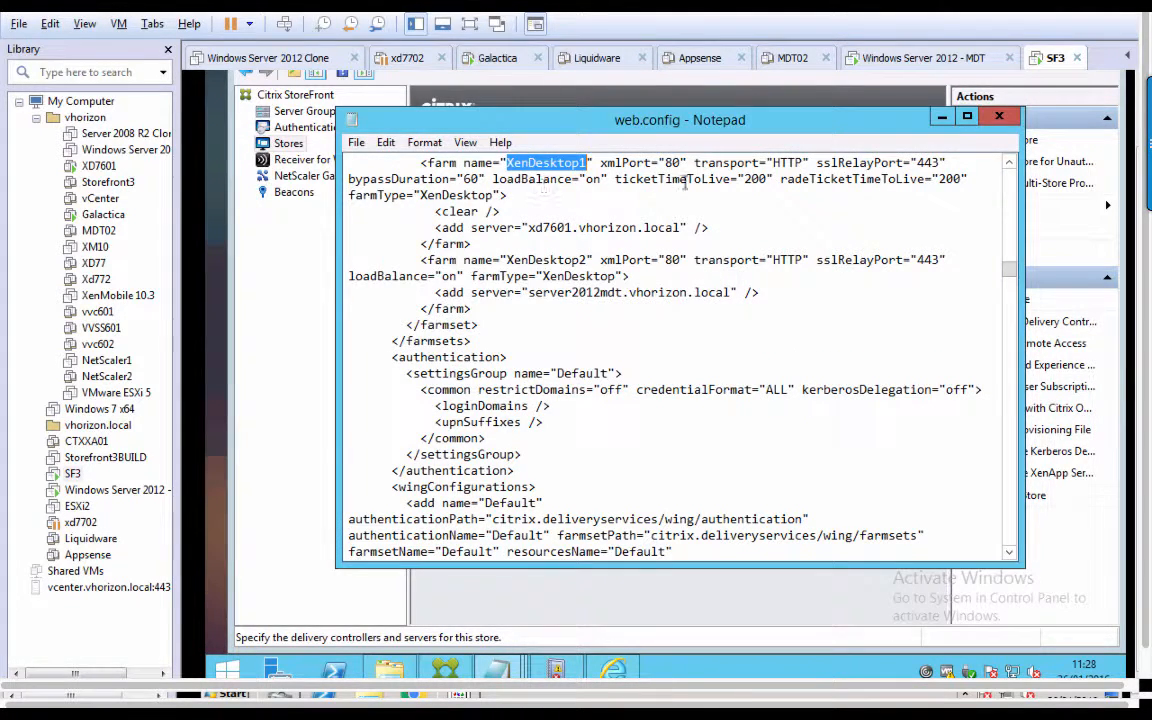
Scroll to the top of web.config and close Notepad.
left_click(1009, 163)
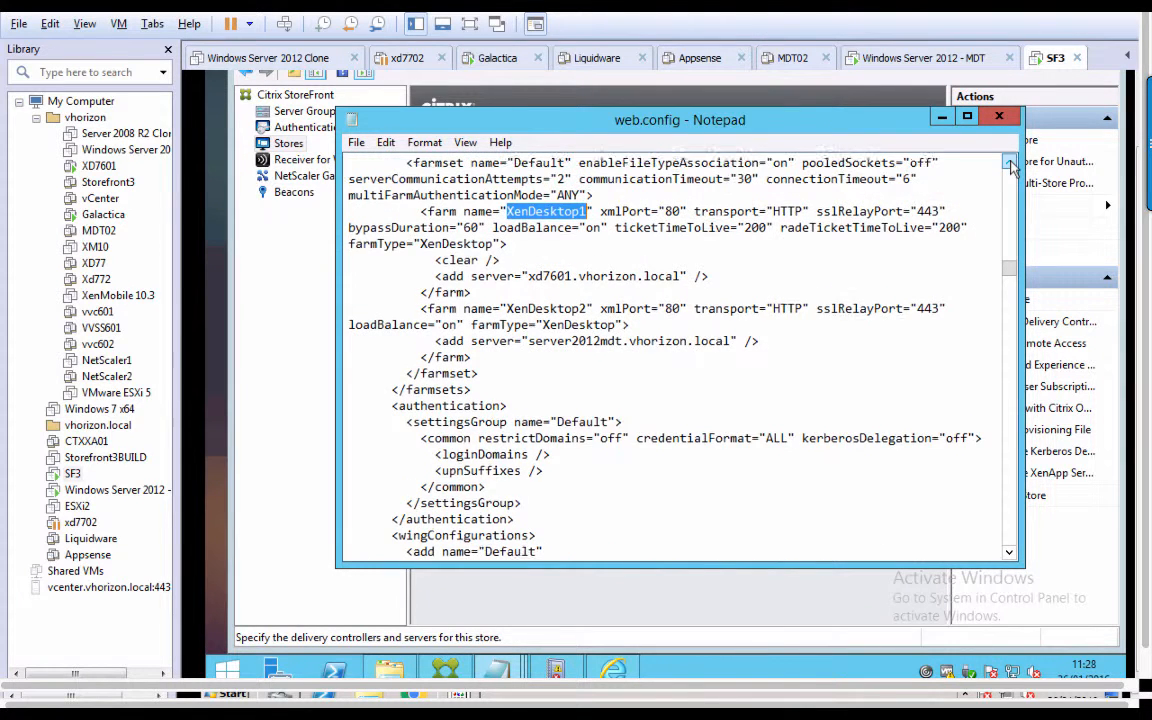
left_click(1009, 164)
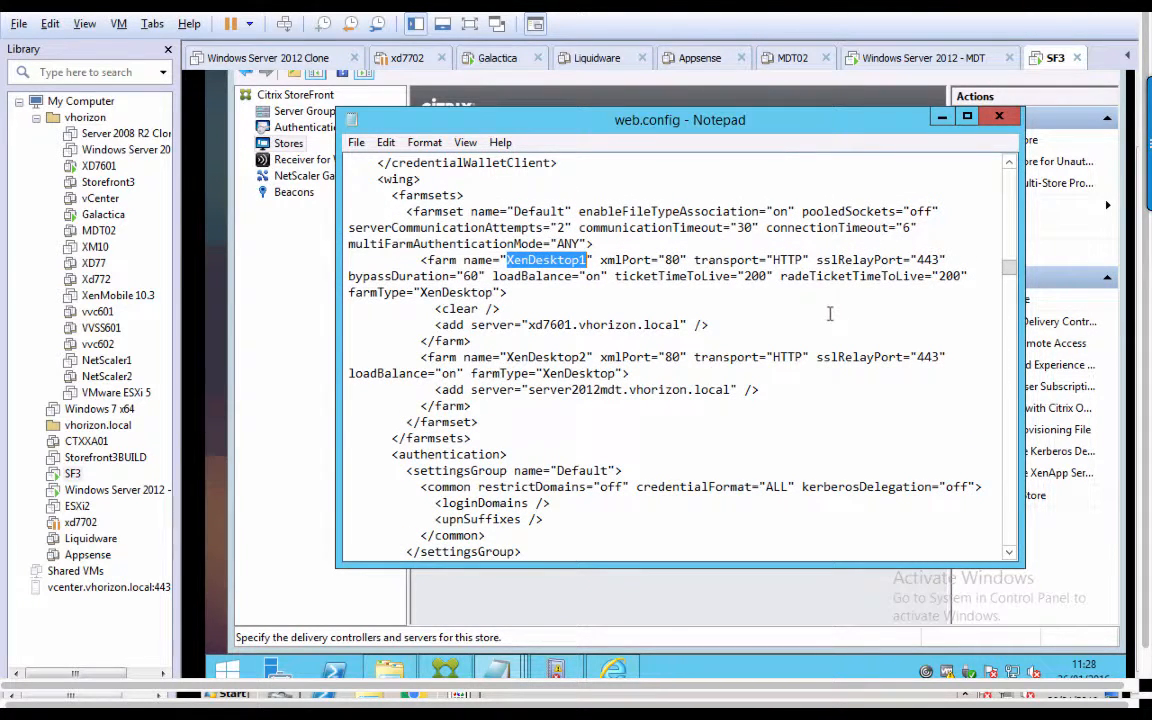
left_click(999, 116)
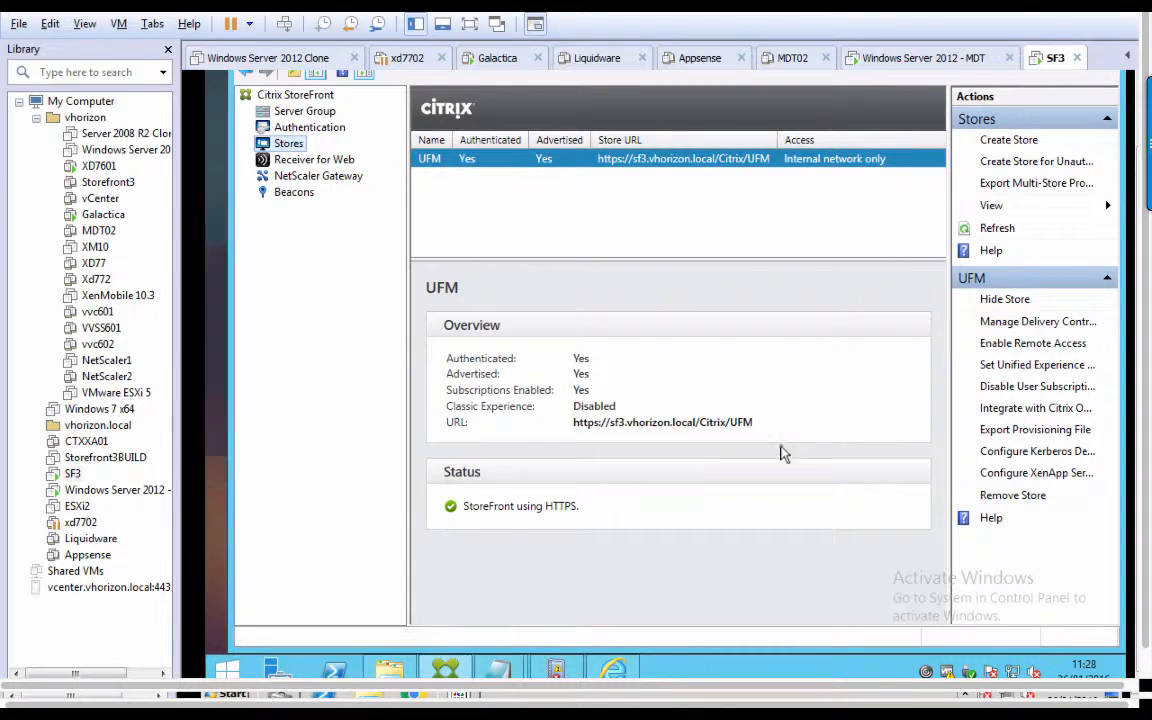